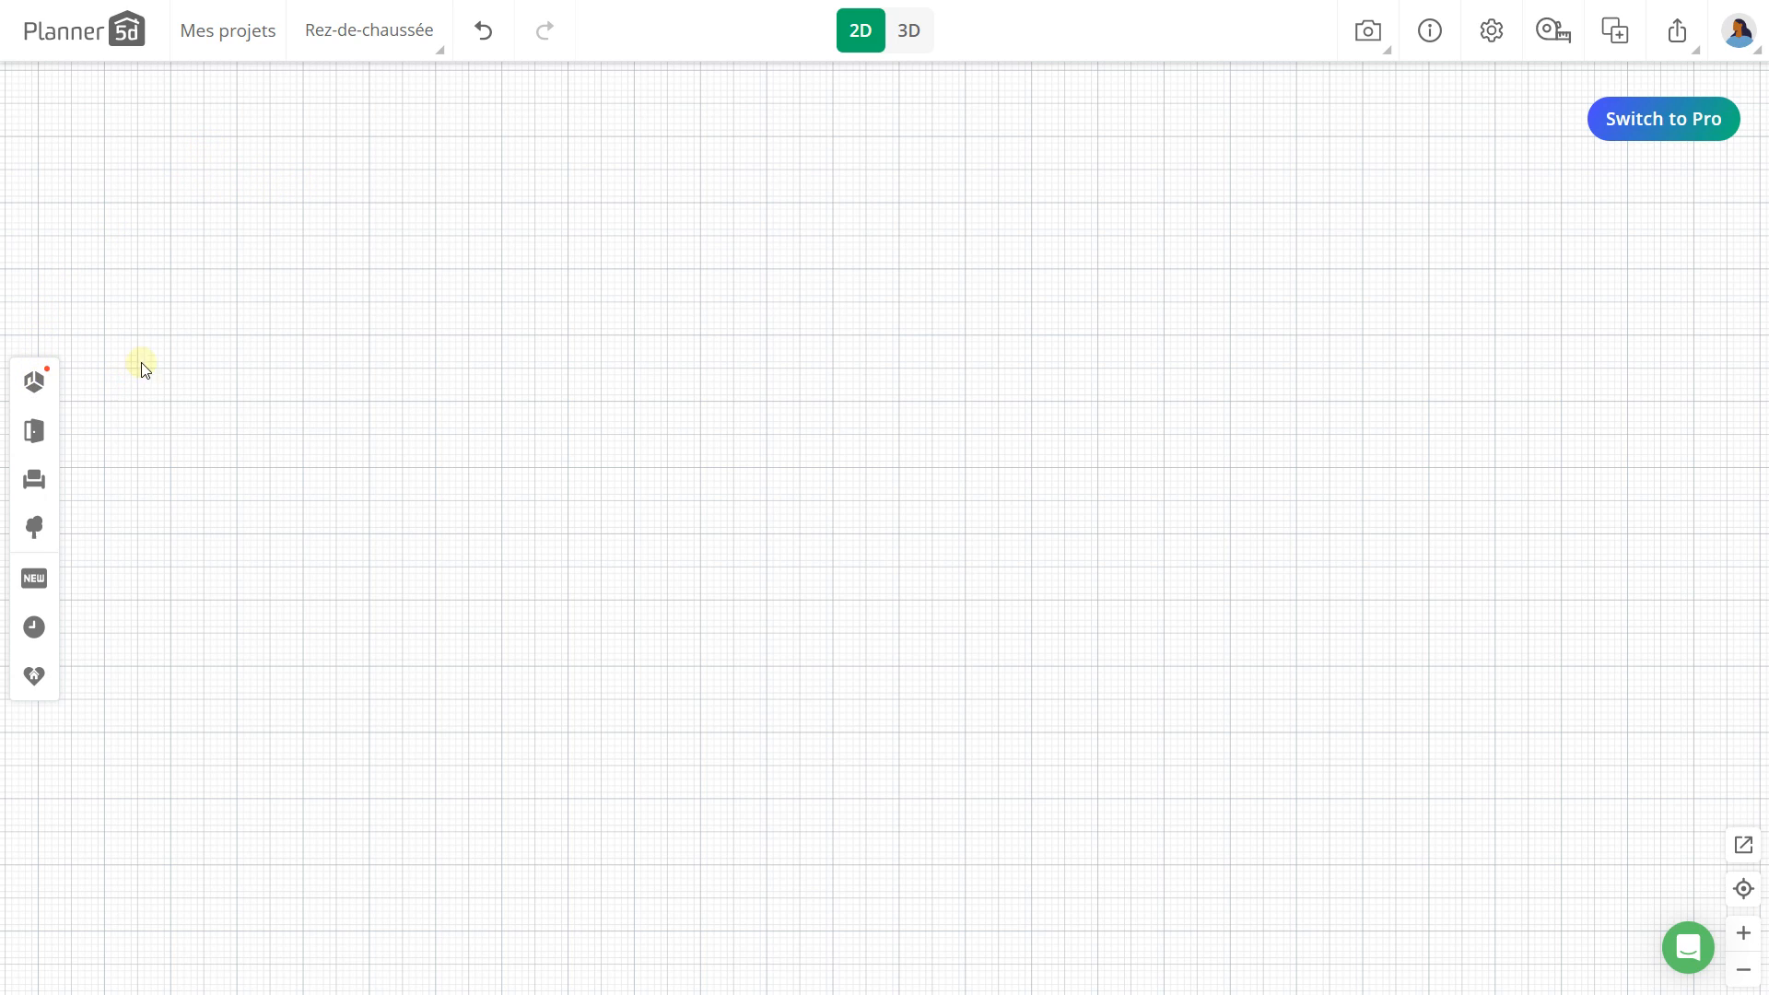
# Step: Add a square 5 m by 5 m room to the empty plan
pyautogui.click(33, 387)
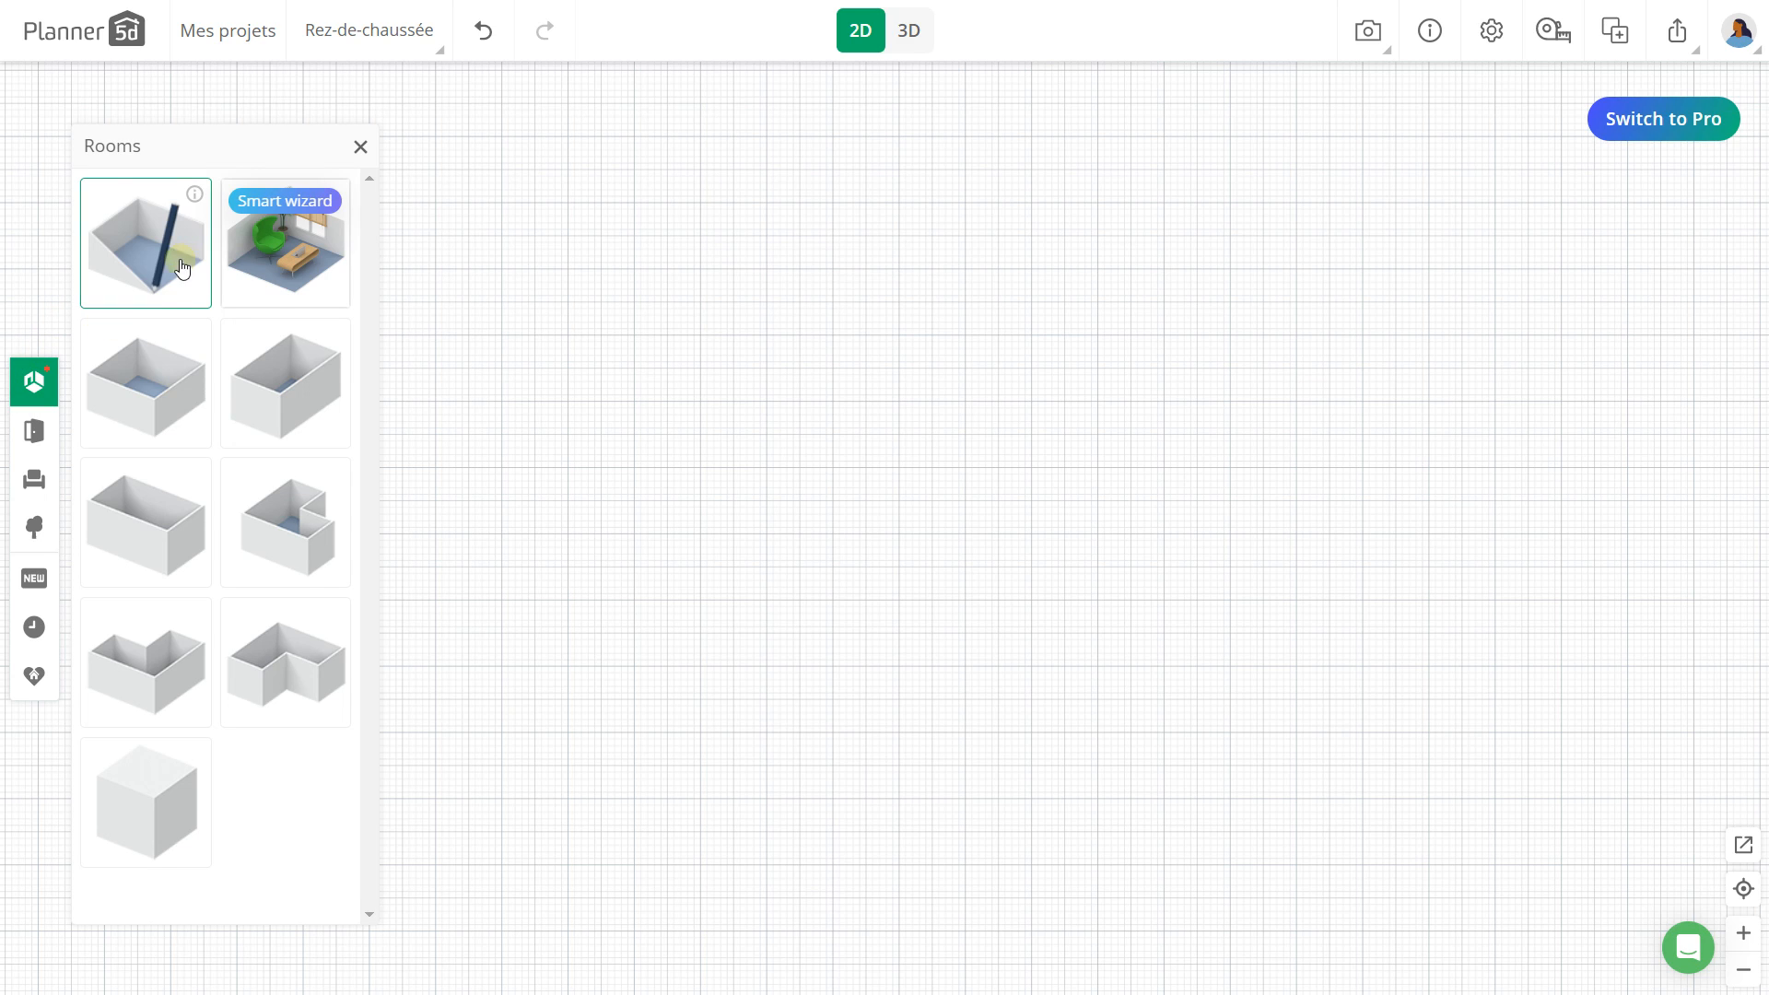
pyautogui.click(151, 408)
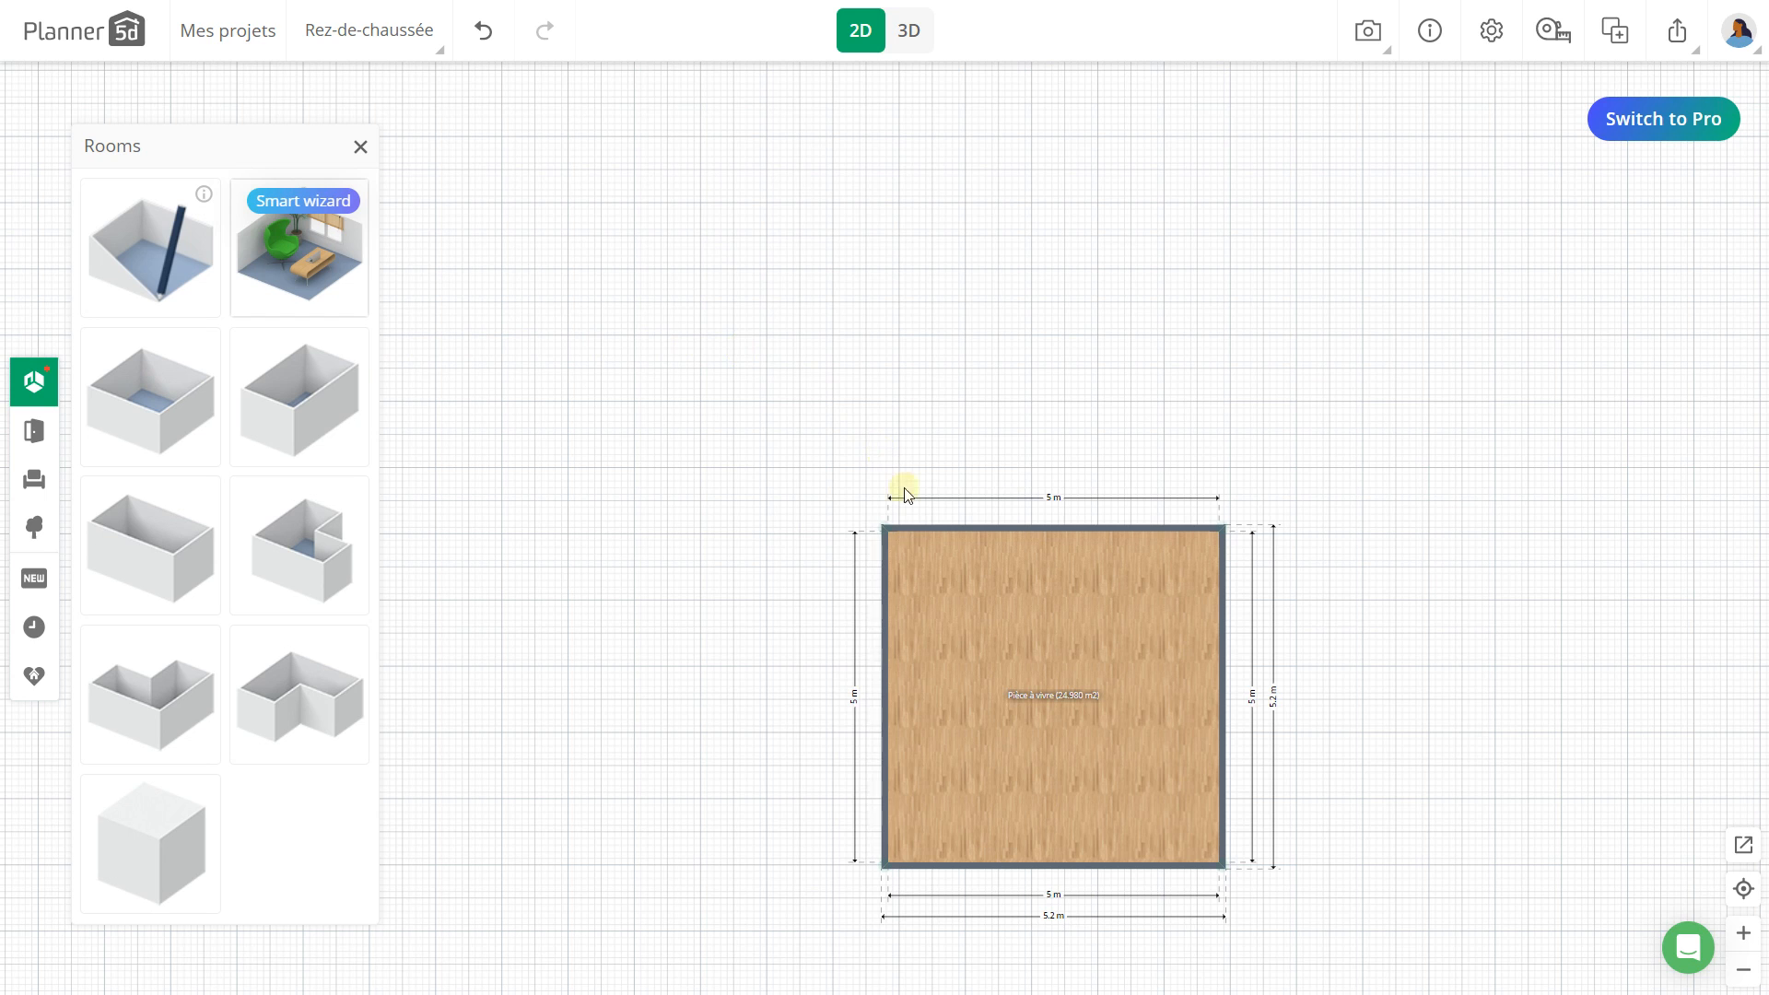
pyautogui.scroll(-3, 849, 501)
pyautogui.click(379, 154)
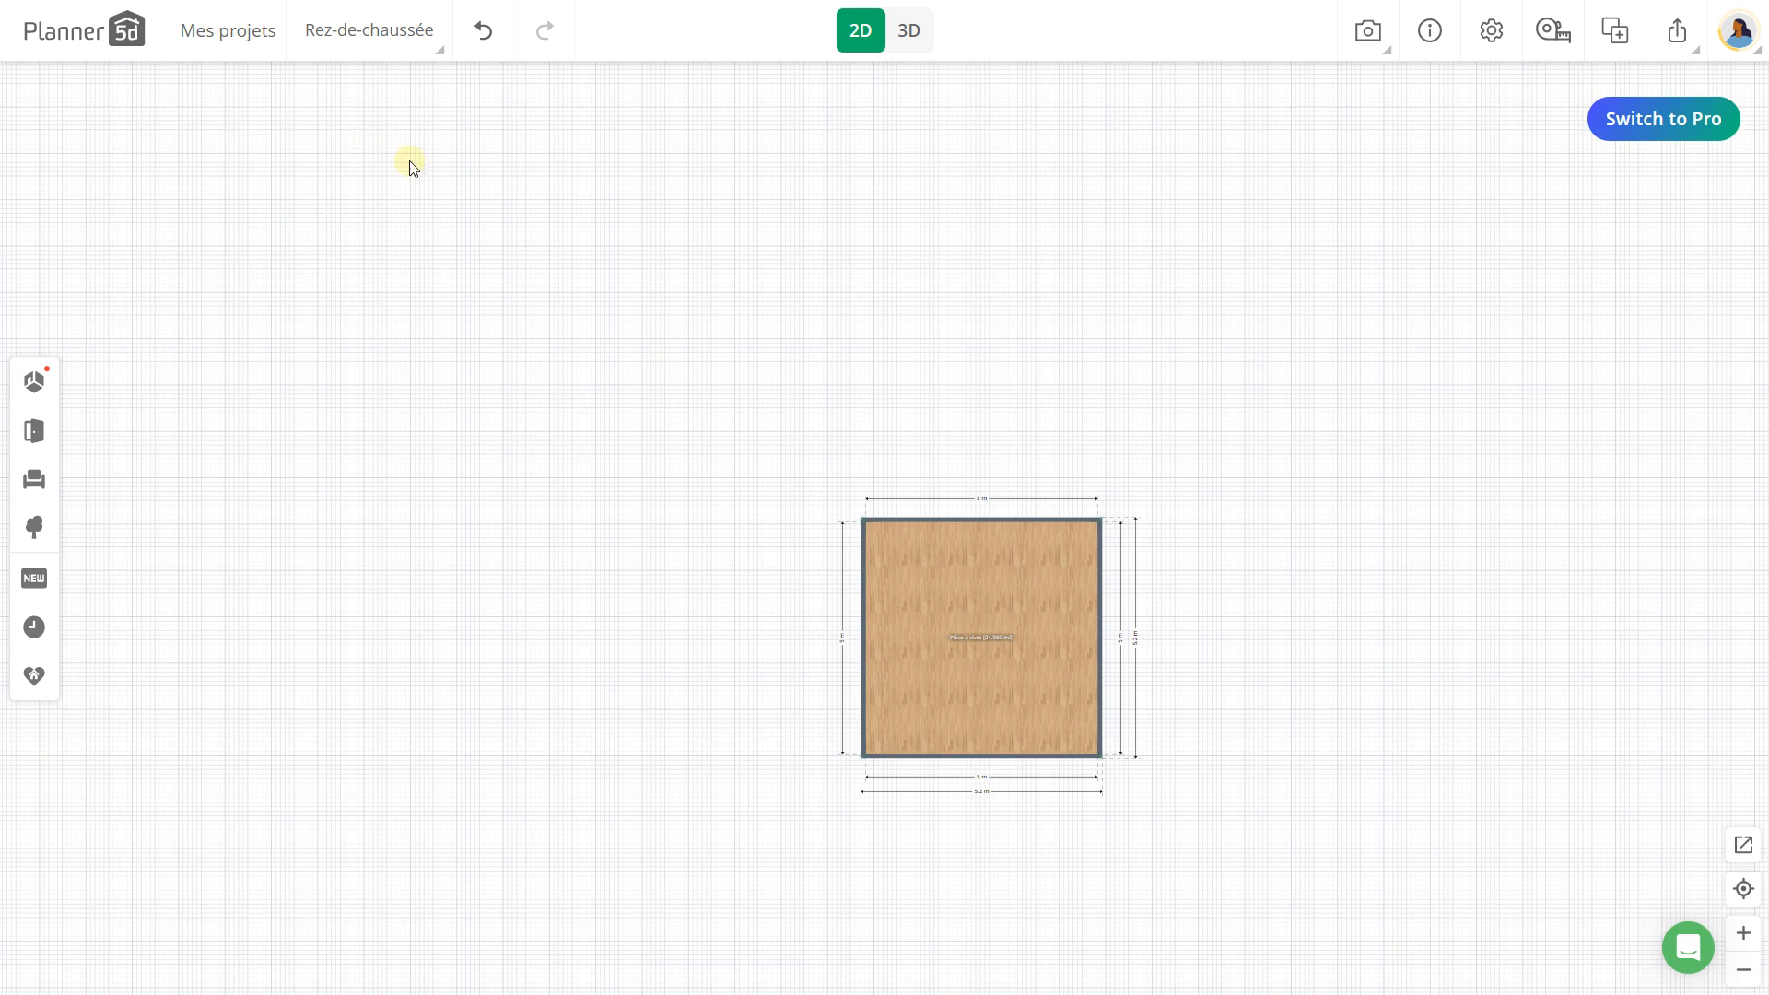
# Step: Reshape the room by its corners into a rectangle about 11 m wide and 7.55 m deep
pyautogui.moveTo(866, 521); pyautogui.dragTo(542, 317)
pyautogui.moveTo(611, 394); pyautogui.dragTo(691, 472)
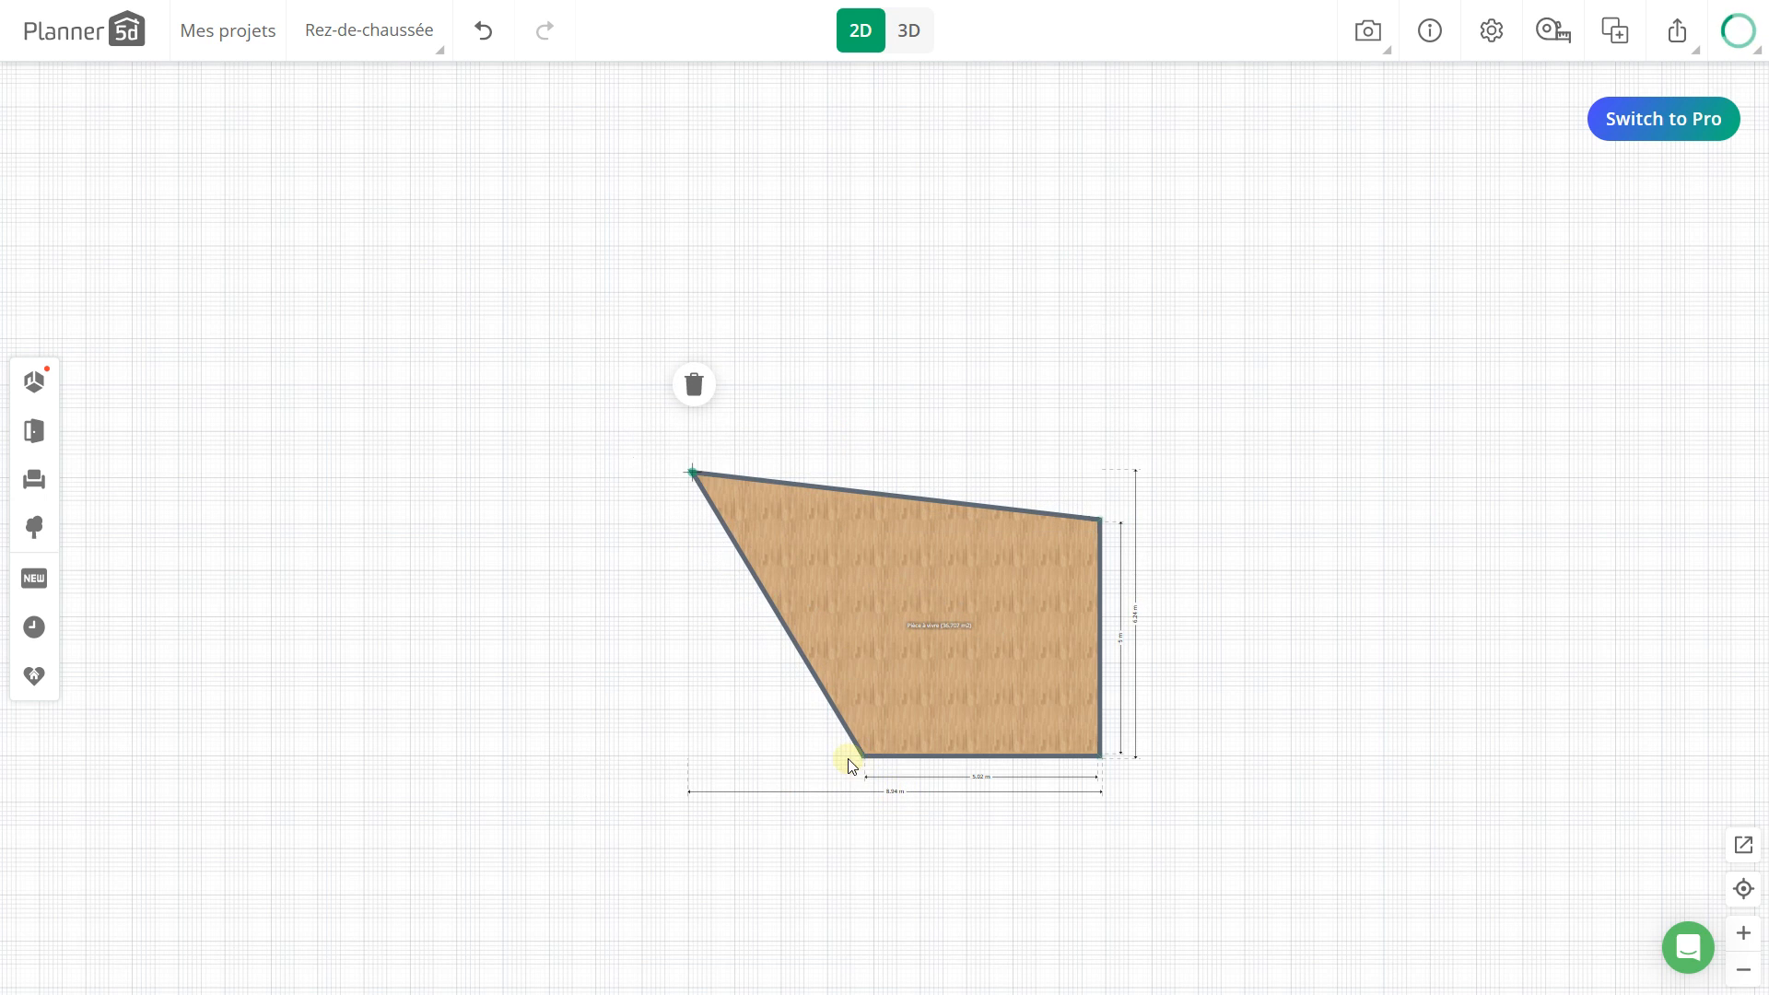
pyautogui.moveTo(860, 756); pyautogui.dragTo(699, 756)
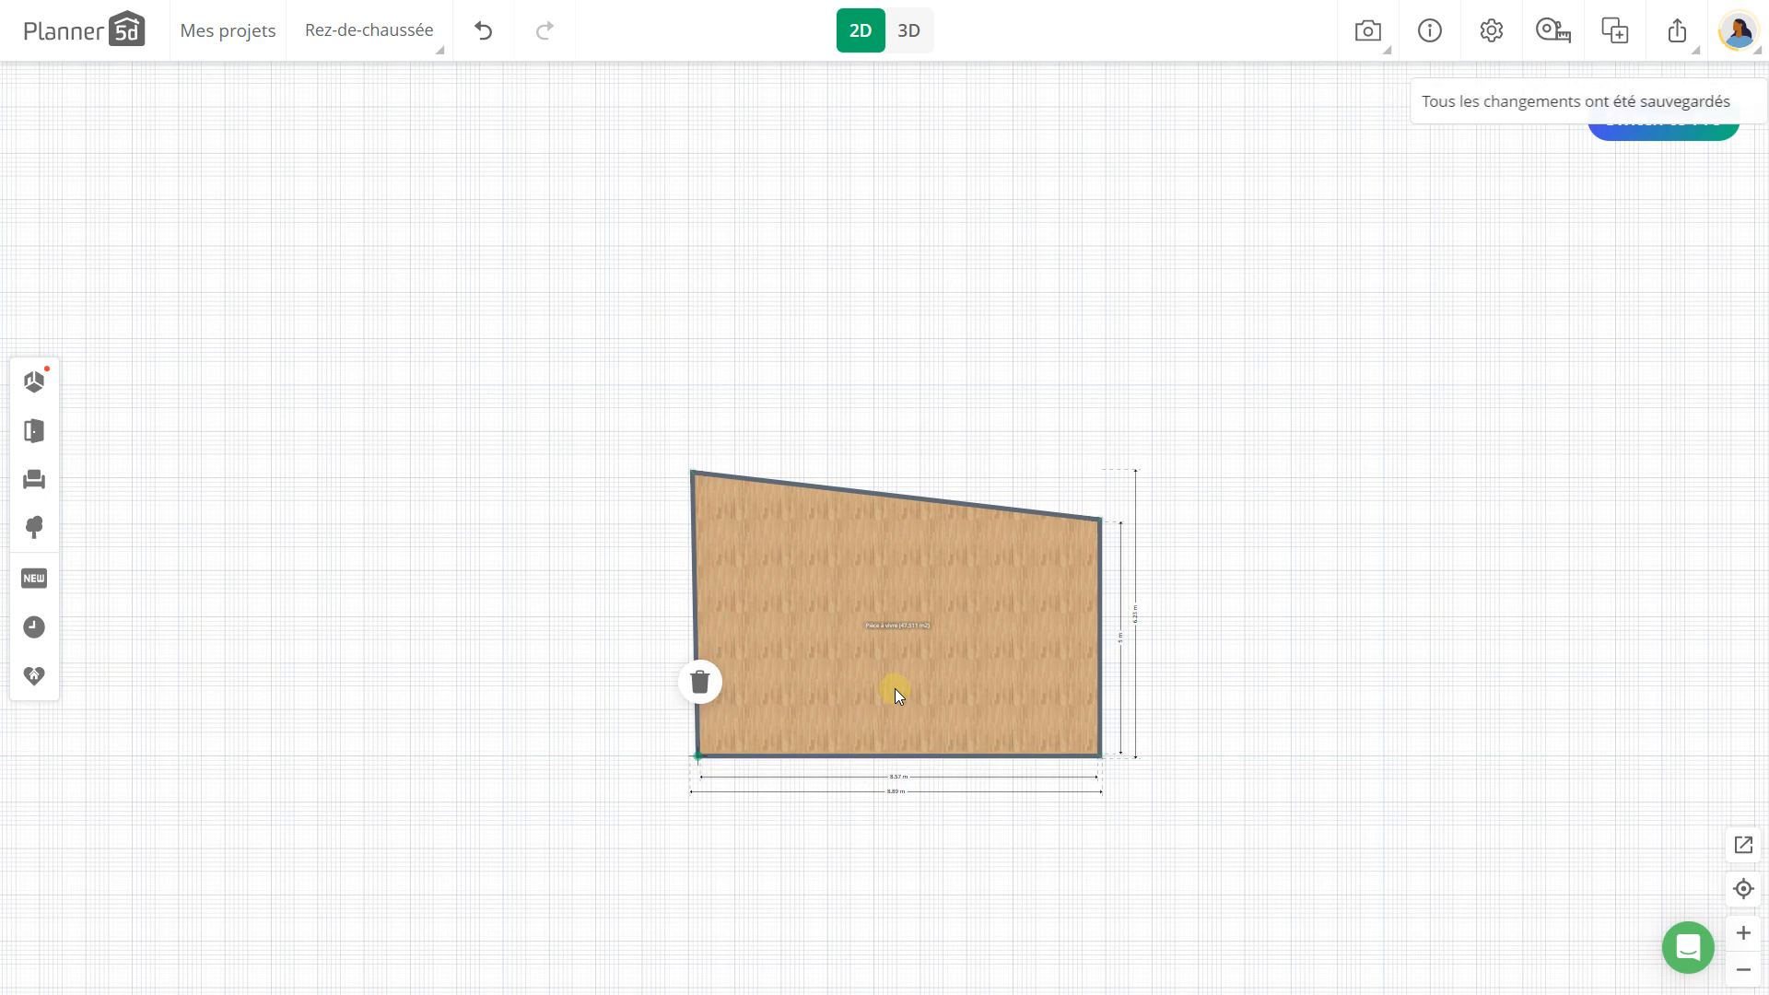
pyautogui.scroll(3, 894, 696)
pyautogui.moveTo(603, 374); pyautogui.dragTo(608, 430)
pyautogui.moveTo(1197, 440); pyautogui.dragTo(1315, 265)
pyautogui.moveTo(1198, 788); pyautogui.dragTo(1316, 789)
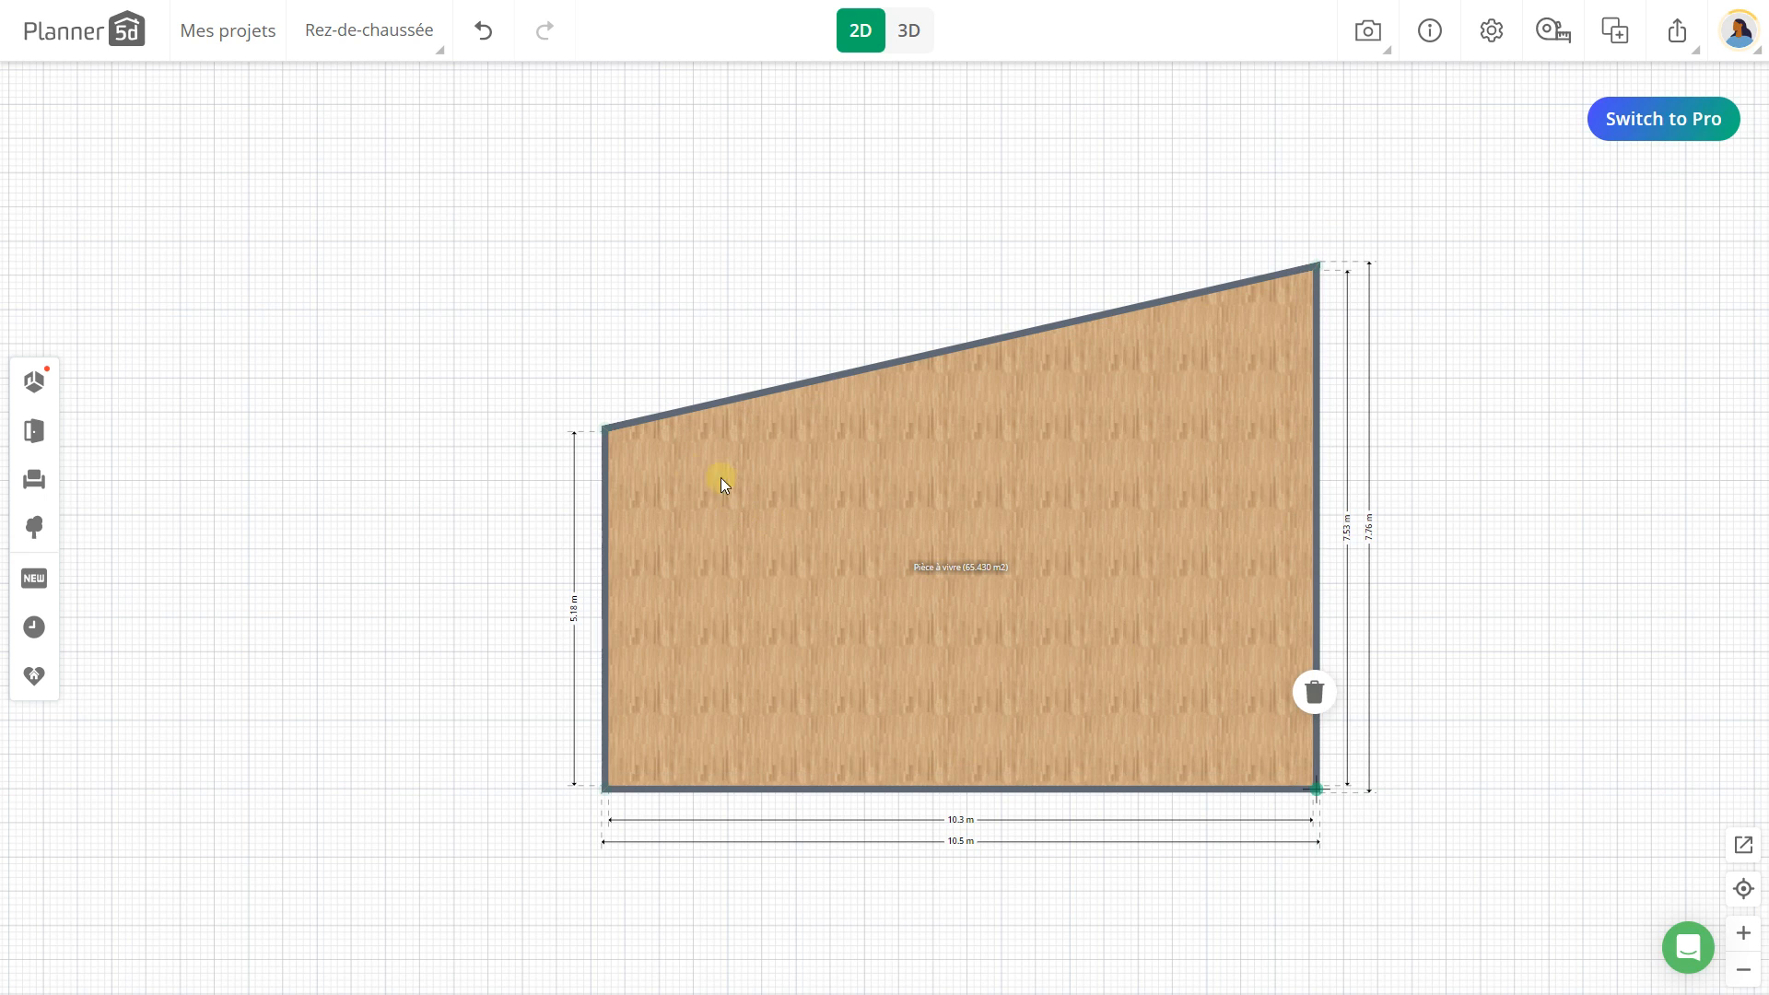
pyautogui.moveTo(599, 428); pyautogui.dragTo(595, 264)
pyautogui.moveTo(602, 788); pyautogui.dragTo(557, 789)
pyautogui.moveTo(599, 265); pyautogui.dragTo(556, 265)
pyautogui.scroll(-3, 443, 442)
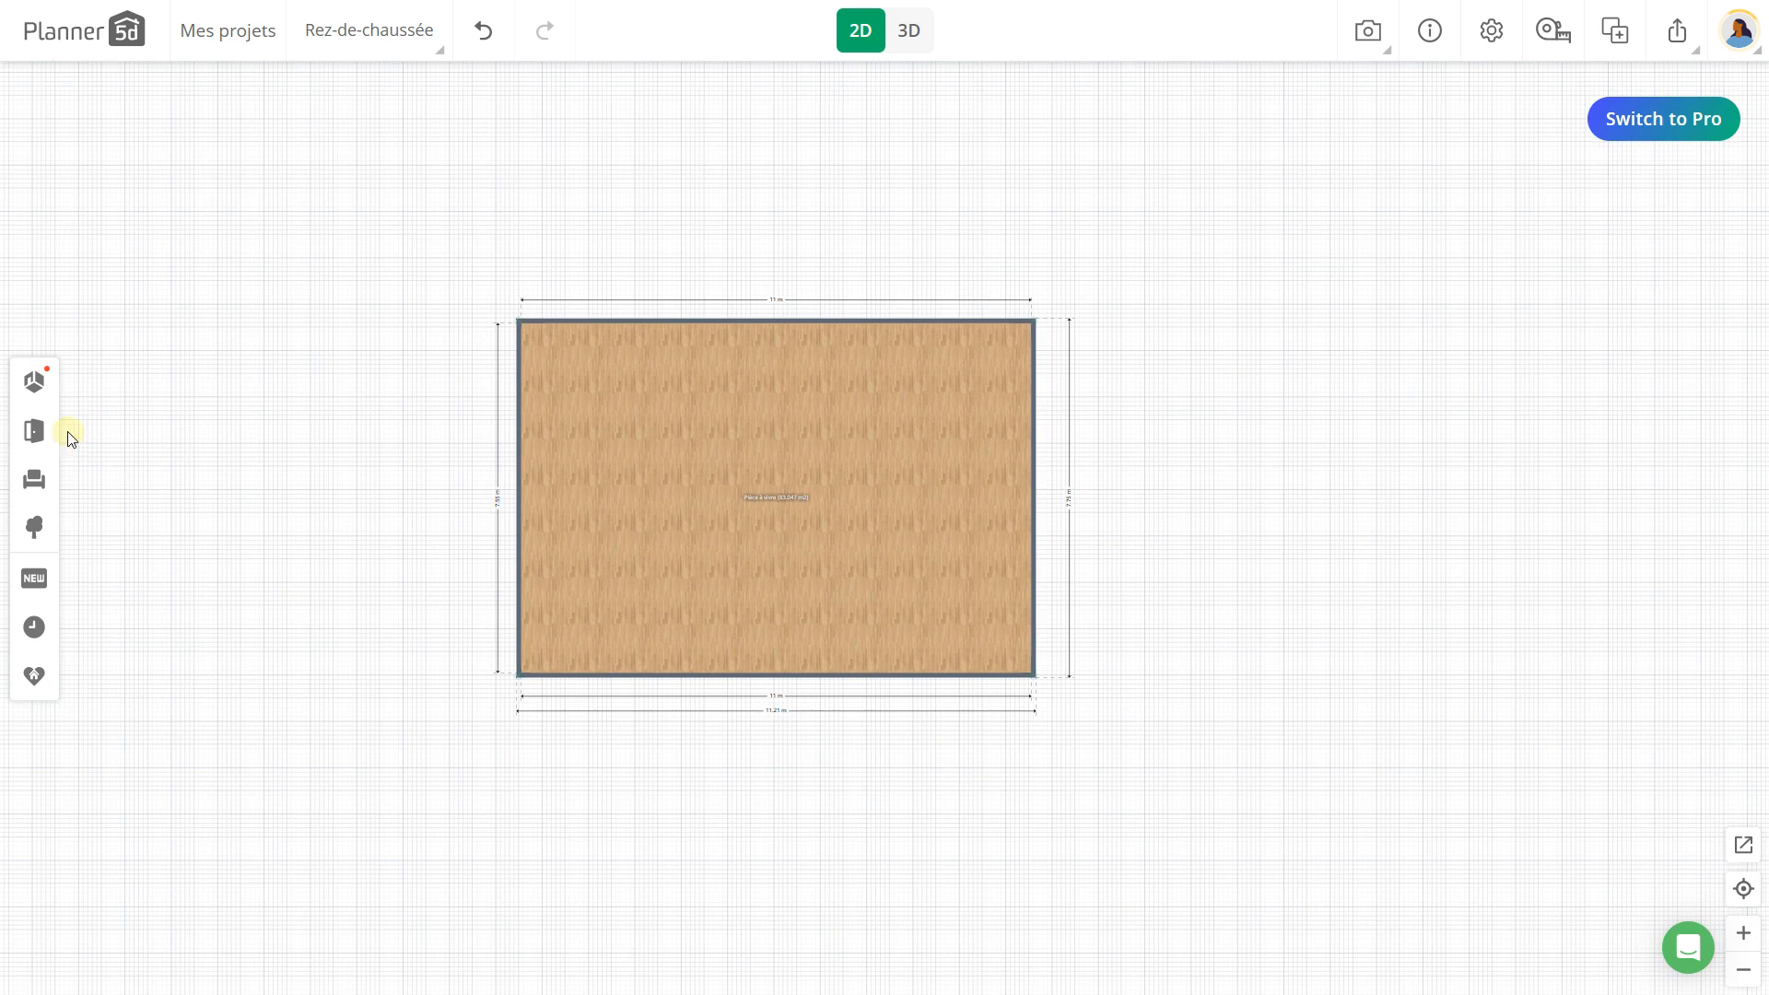
# Step: Place the first white interior door from Portes-fenêtres in the room's lower wall and flip it to open inward
pyautogui.click(38, 432)
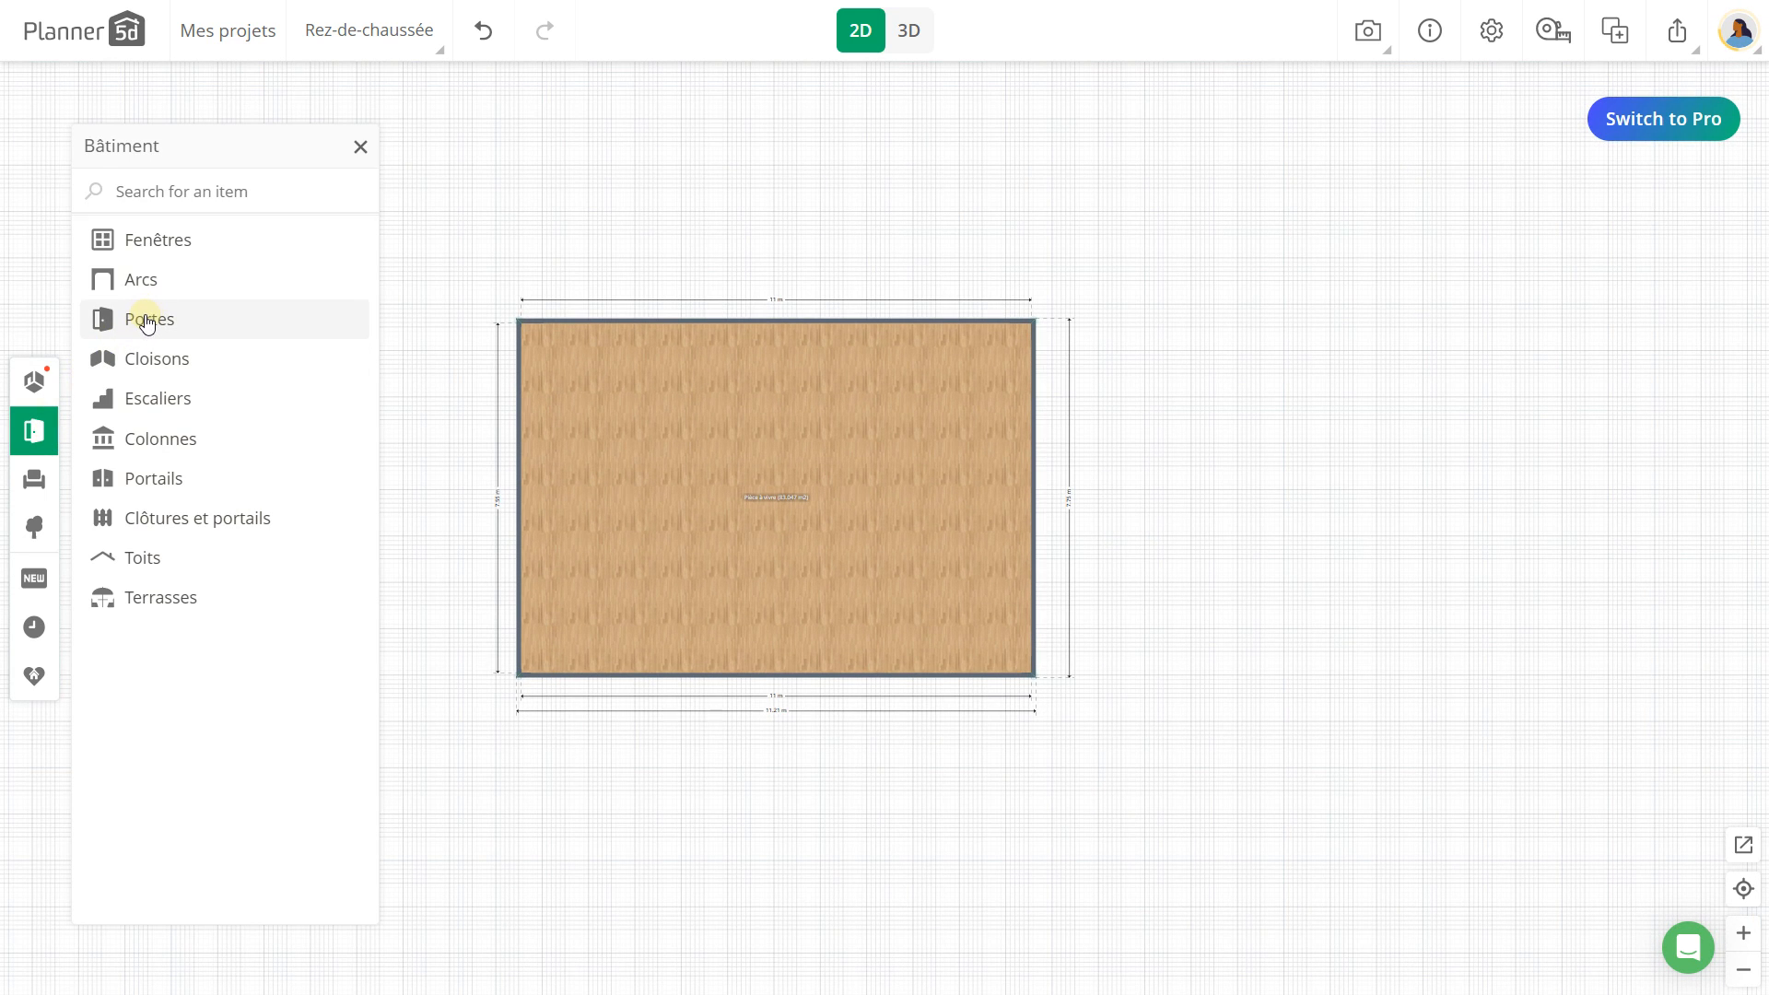
pyautogui.click(148, 320)
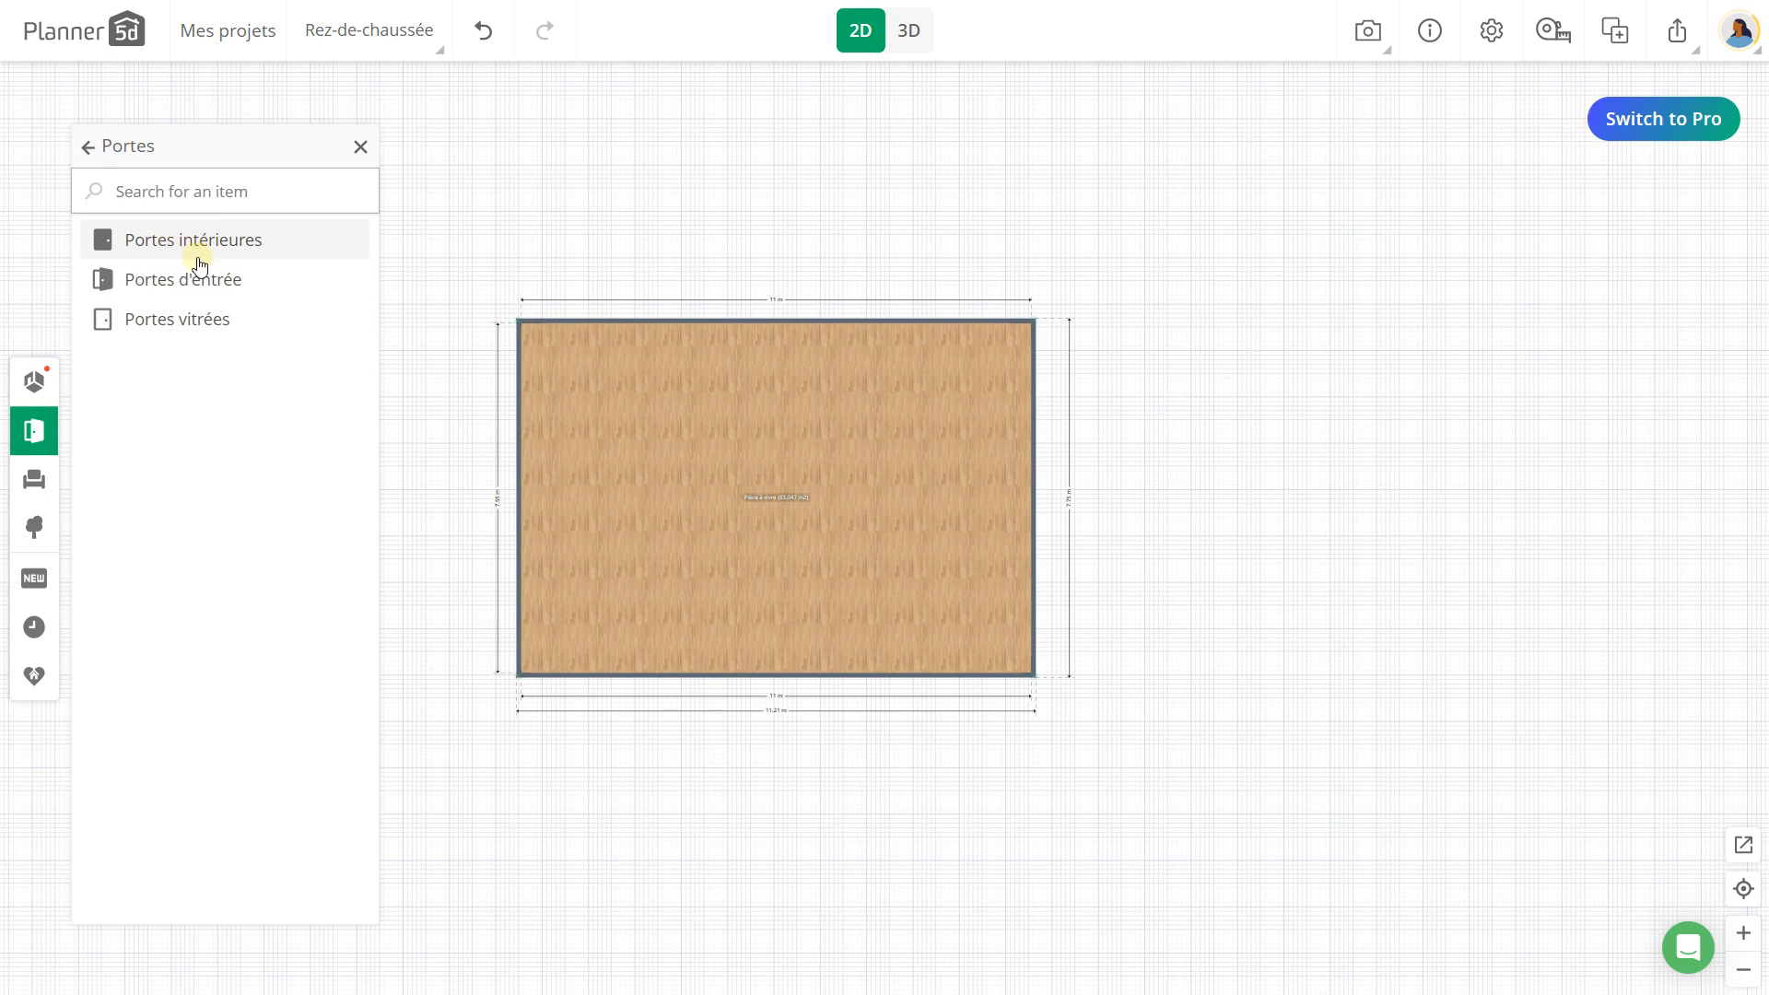
pyautogui.click(132, 249)
pyautogui.click(189, 244)
pyautogui.moveTo(150, 277); pyautogui.dragTo(822, 673)
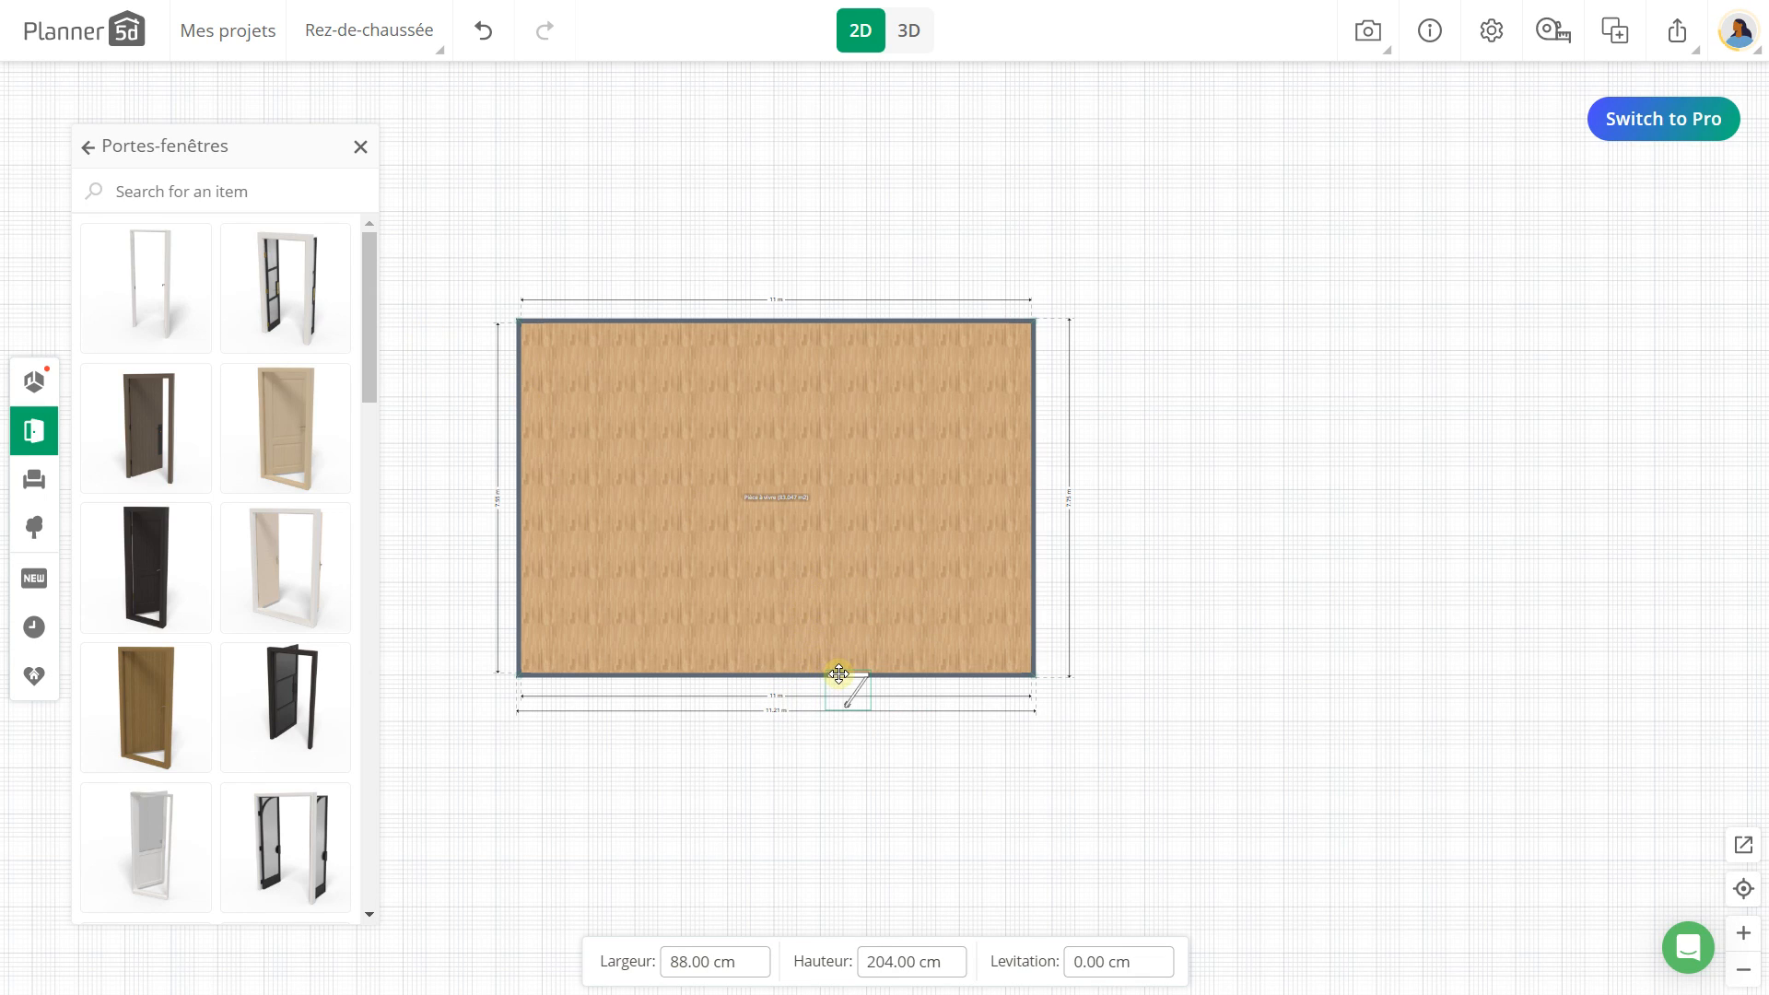
pyautogui.click(838, 675)
pyautogui.click(897, 600)
# Step: Place white double-leaf 140 × 140 cm windows: one in the lower wall, two in the left wall and one in the right wall
pyautogui.click(100, 155)
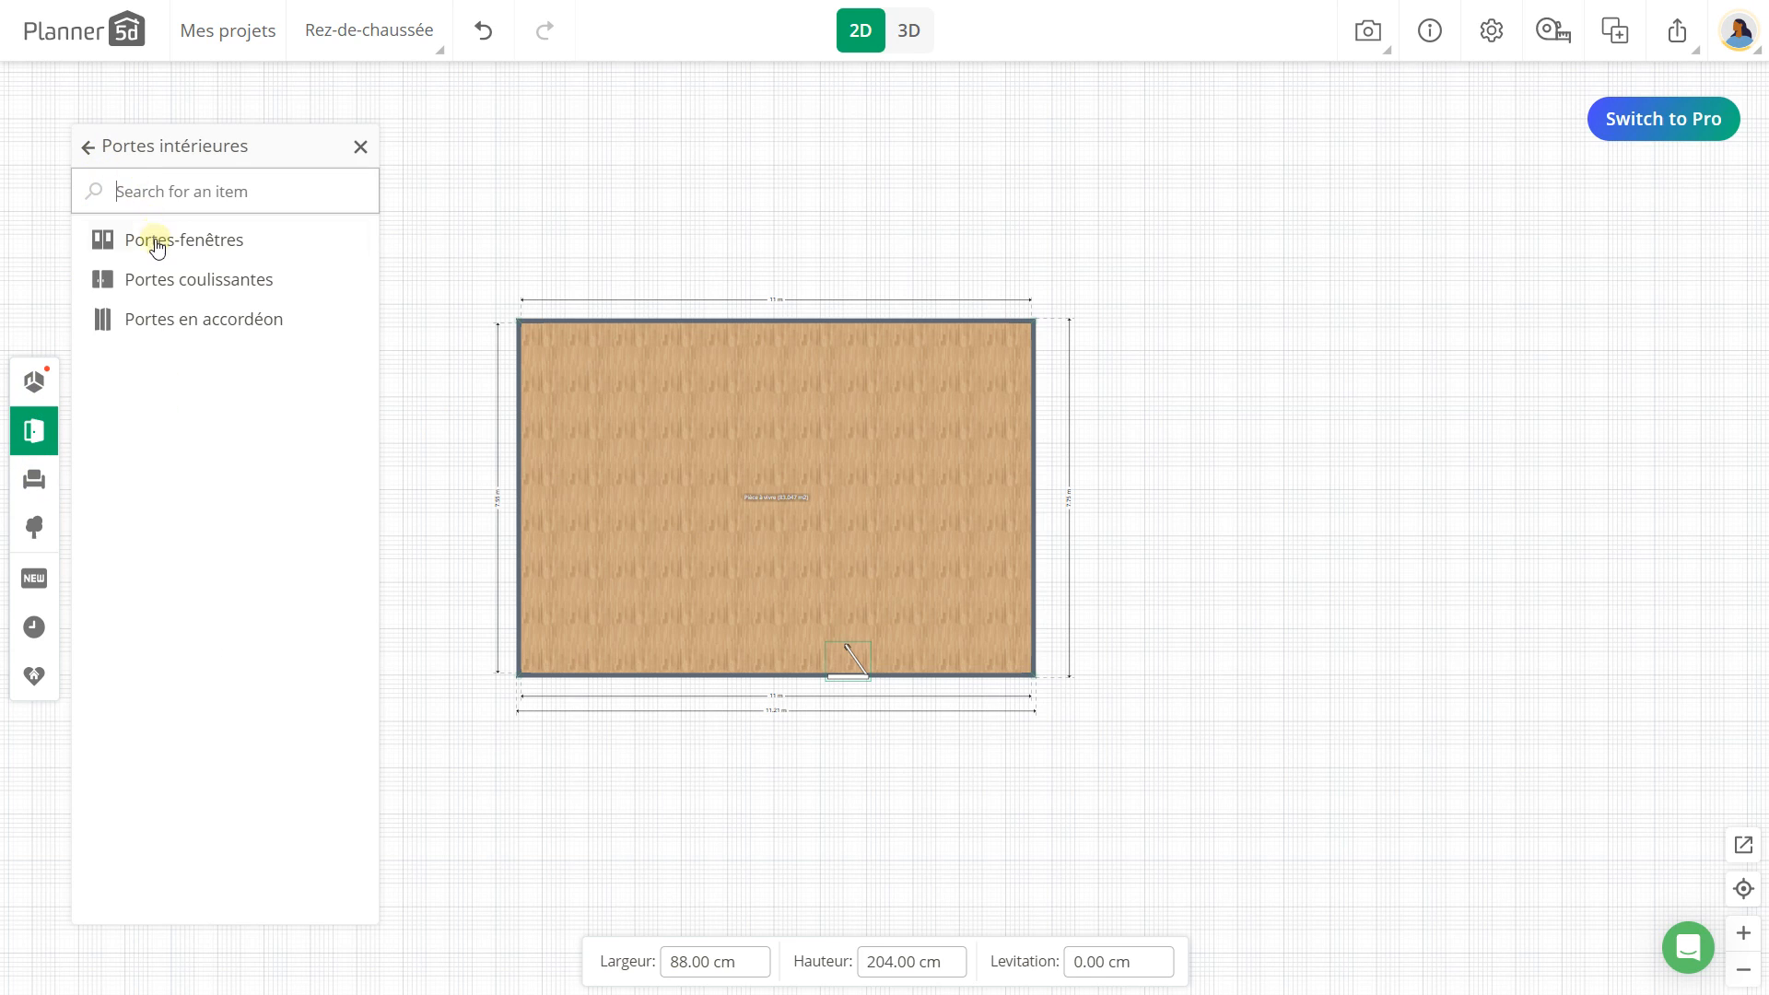
pyautogui.click(88, 146)
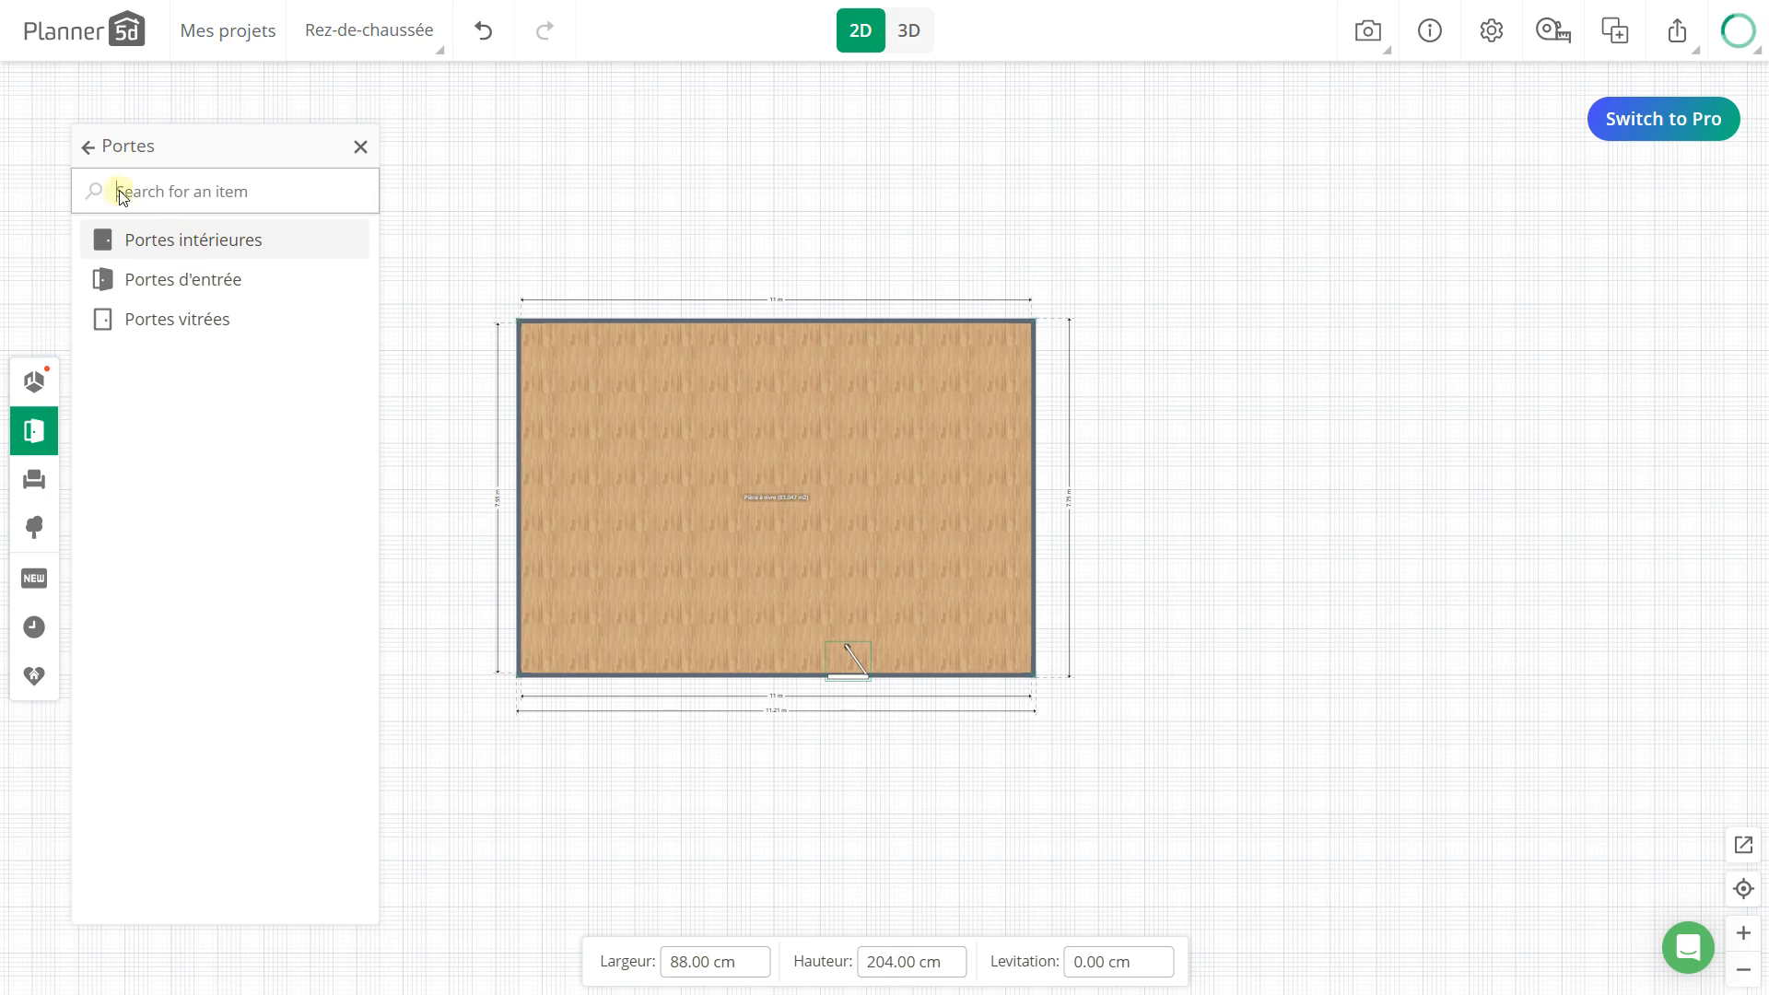
pyautogui.click(88, 146)
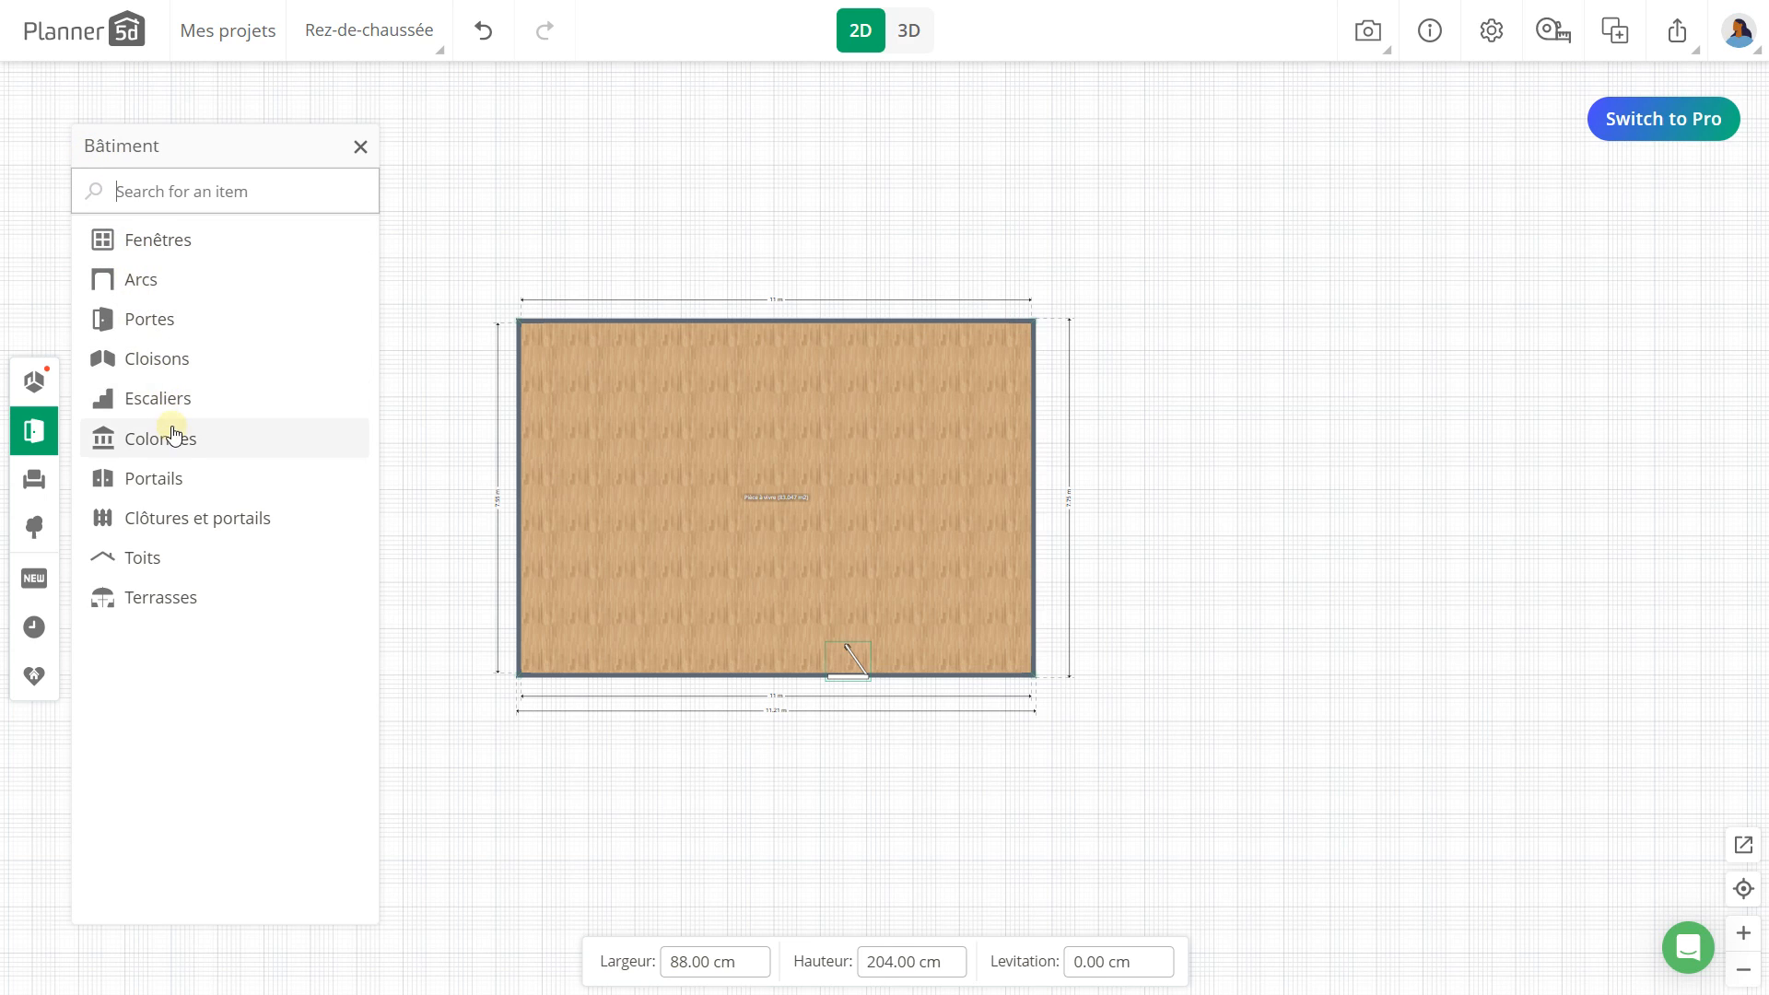
pyautogui.click(138, 240)
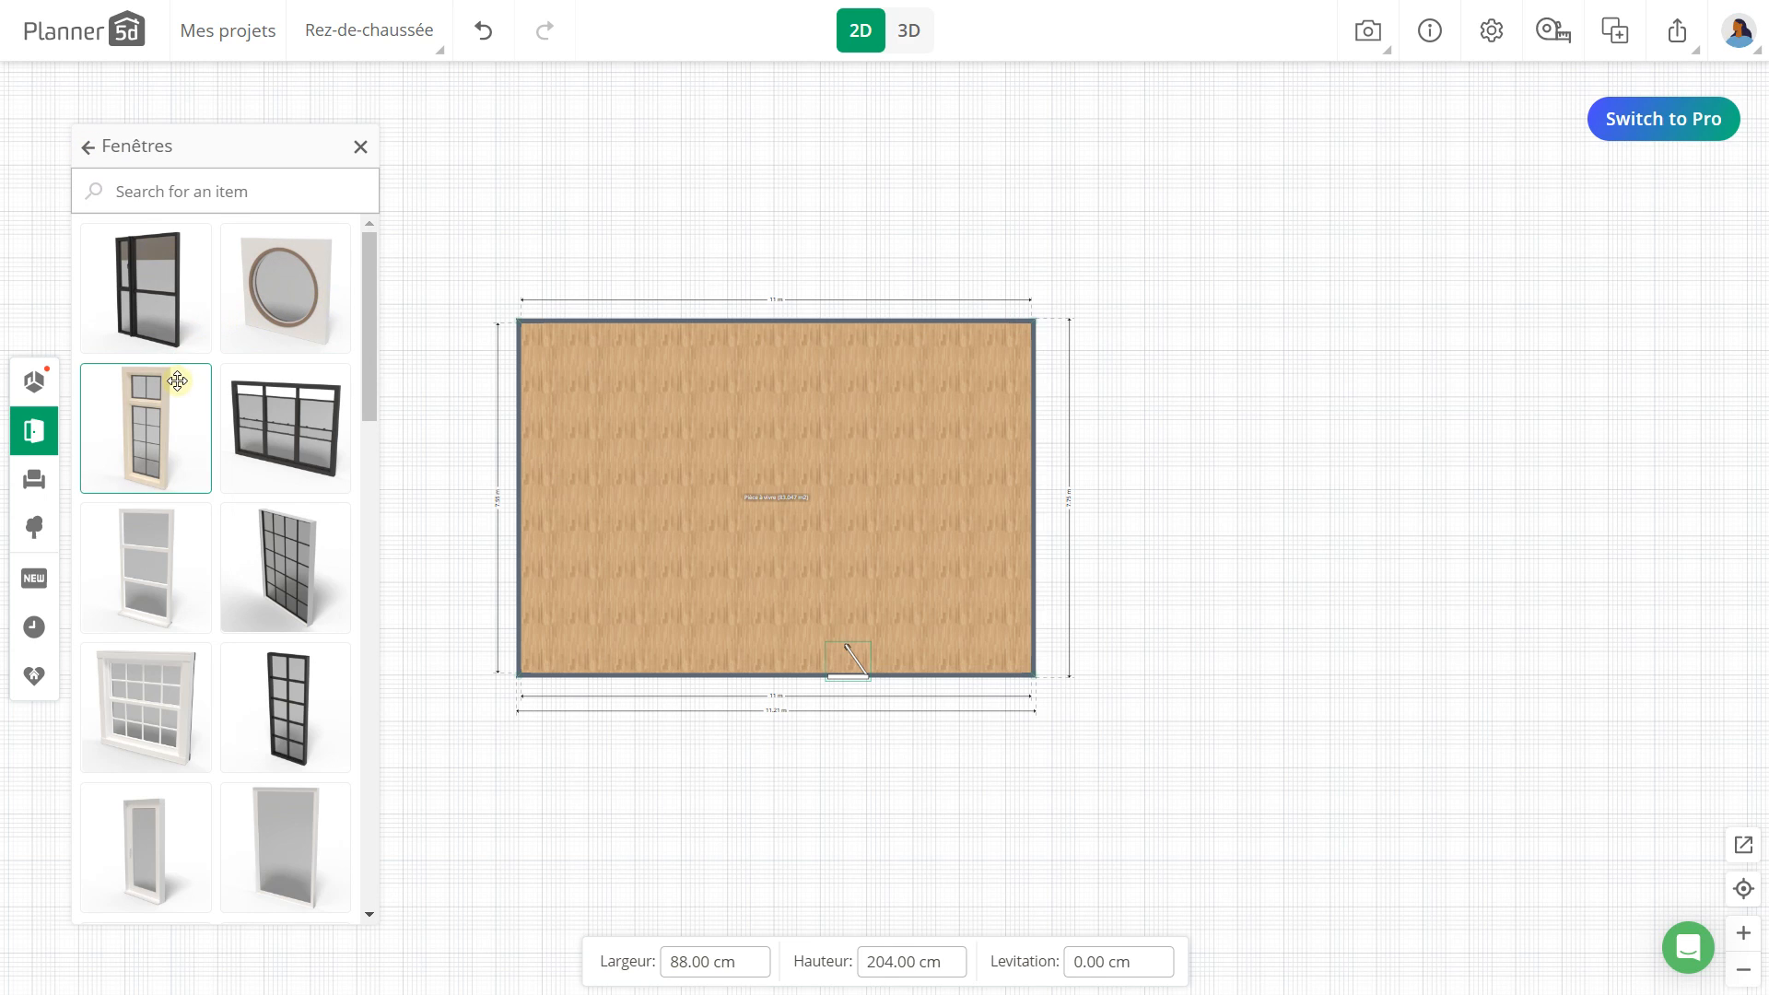
pyautogui.scroll(-3, 172, 645)
pyautogui.moveTo(152, 671); pyautogui.dragTo(660, 682)
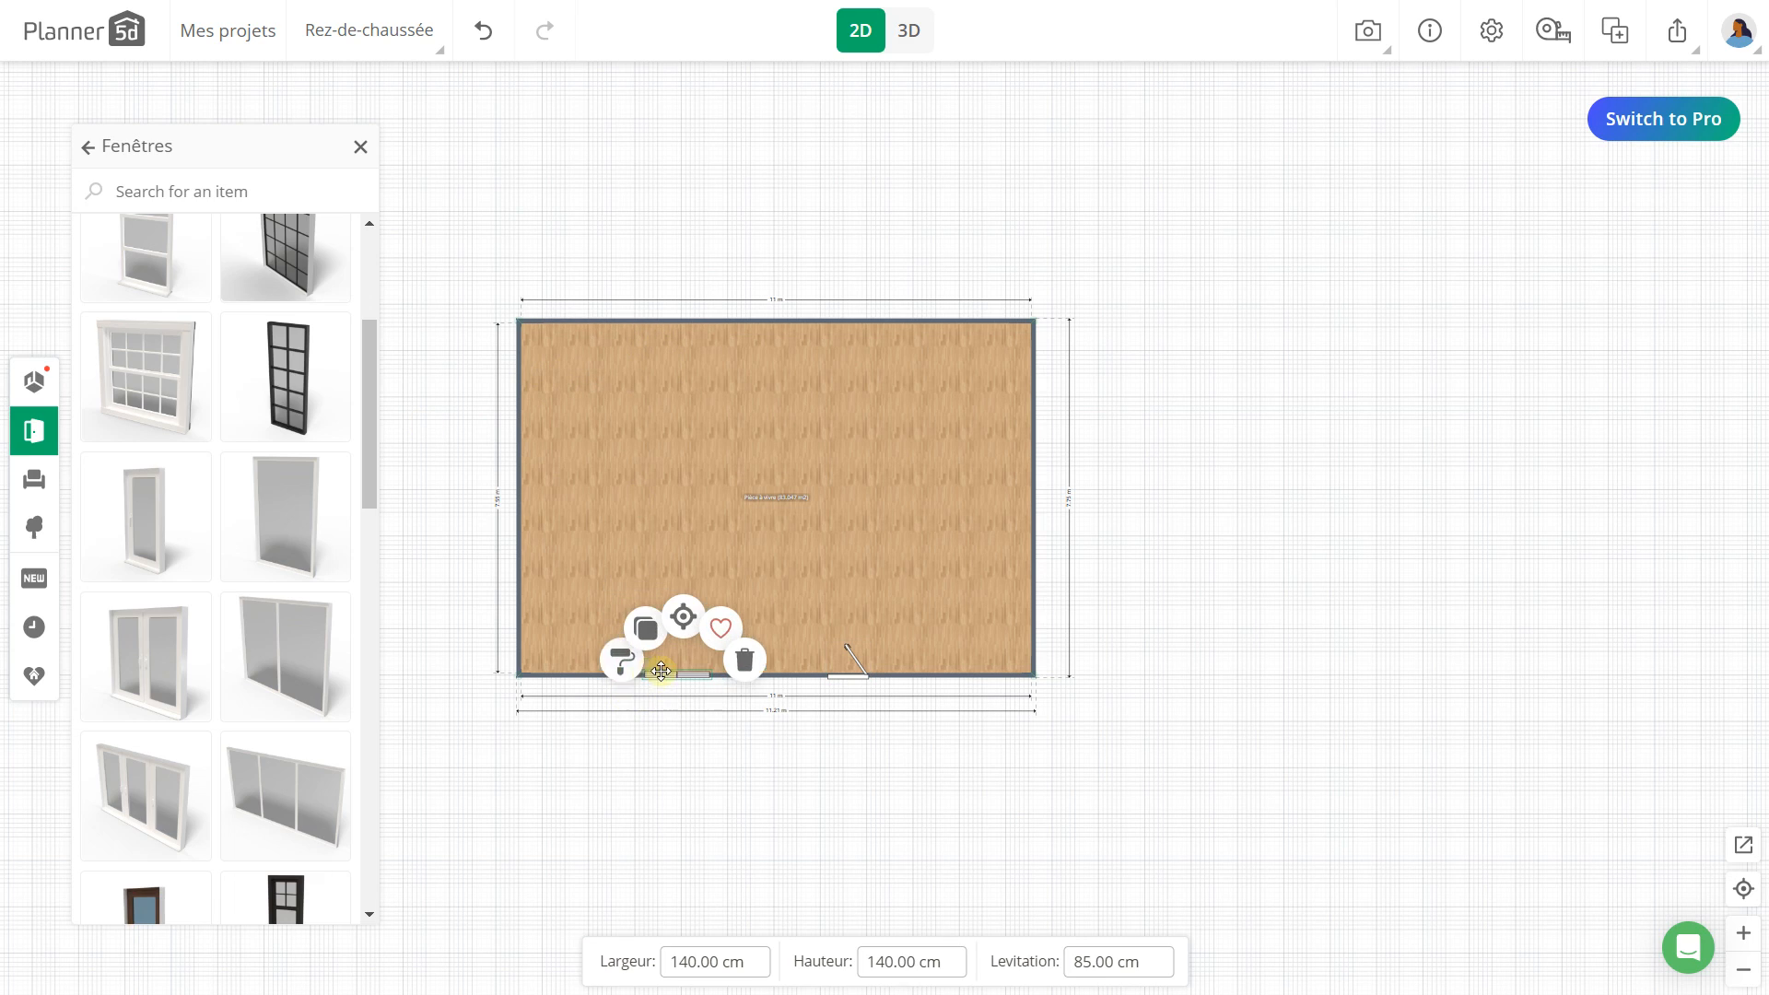
pyautogui.moveTo(176, 697); pyautogui.dragTo(517, 574)
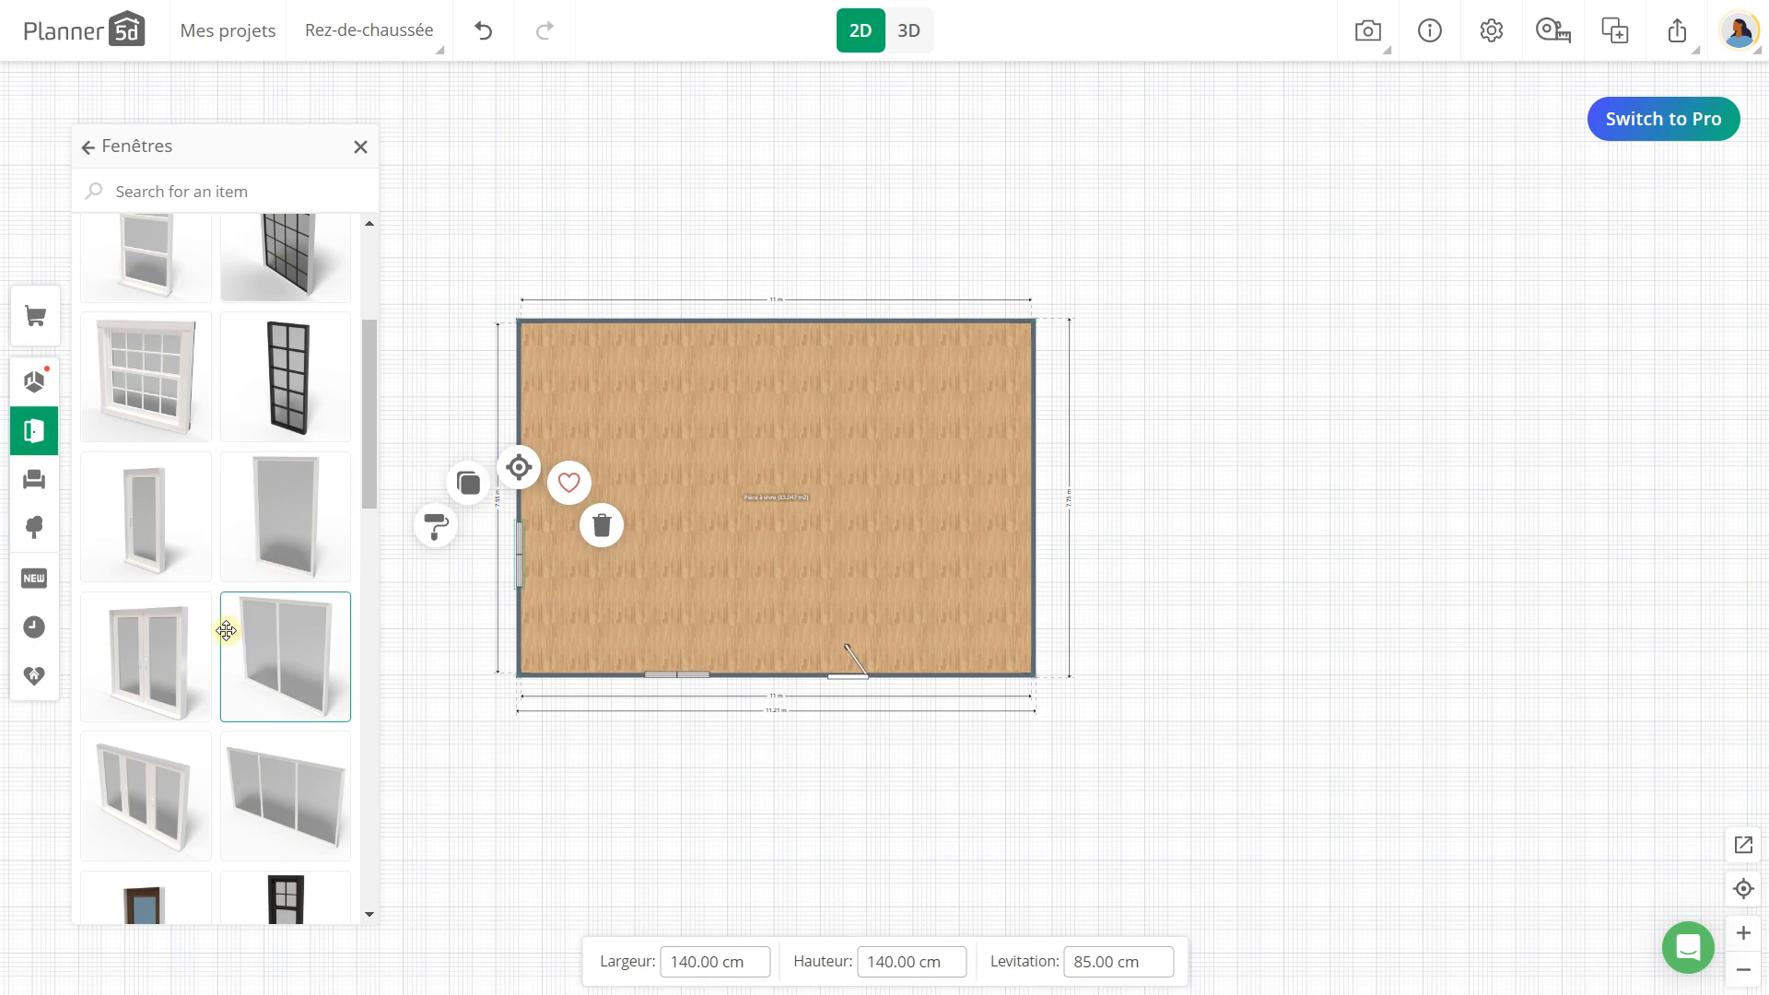
pyautogui.moveTo(111, 660); pyautogui.dragTo(1024, 553)
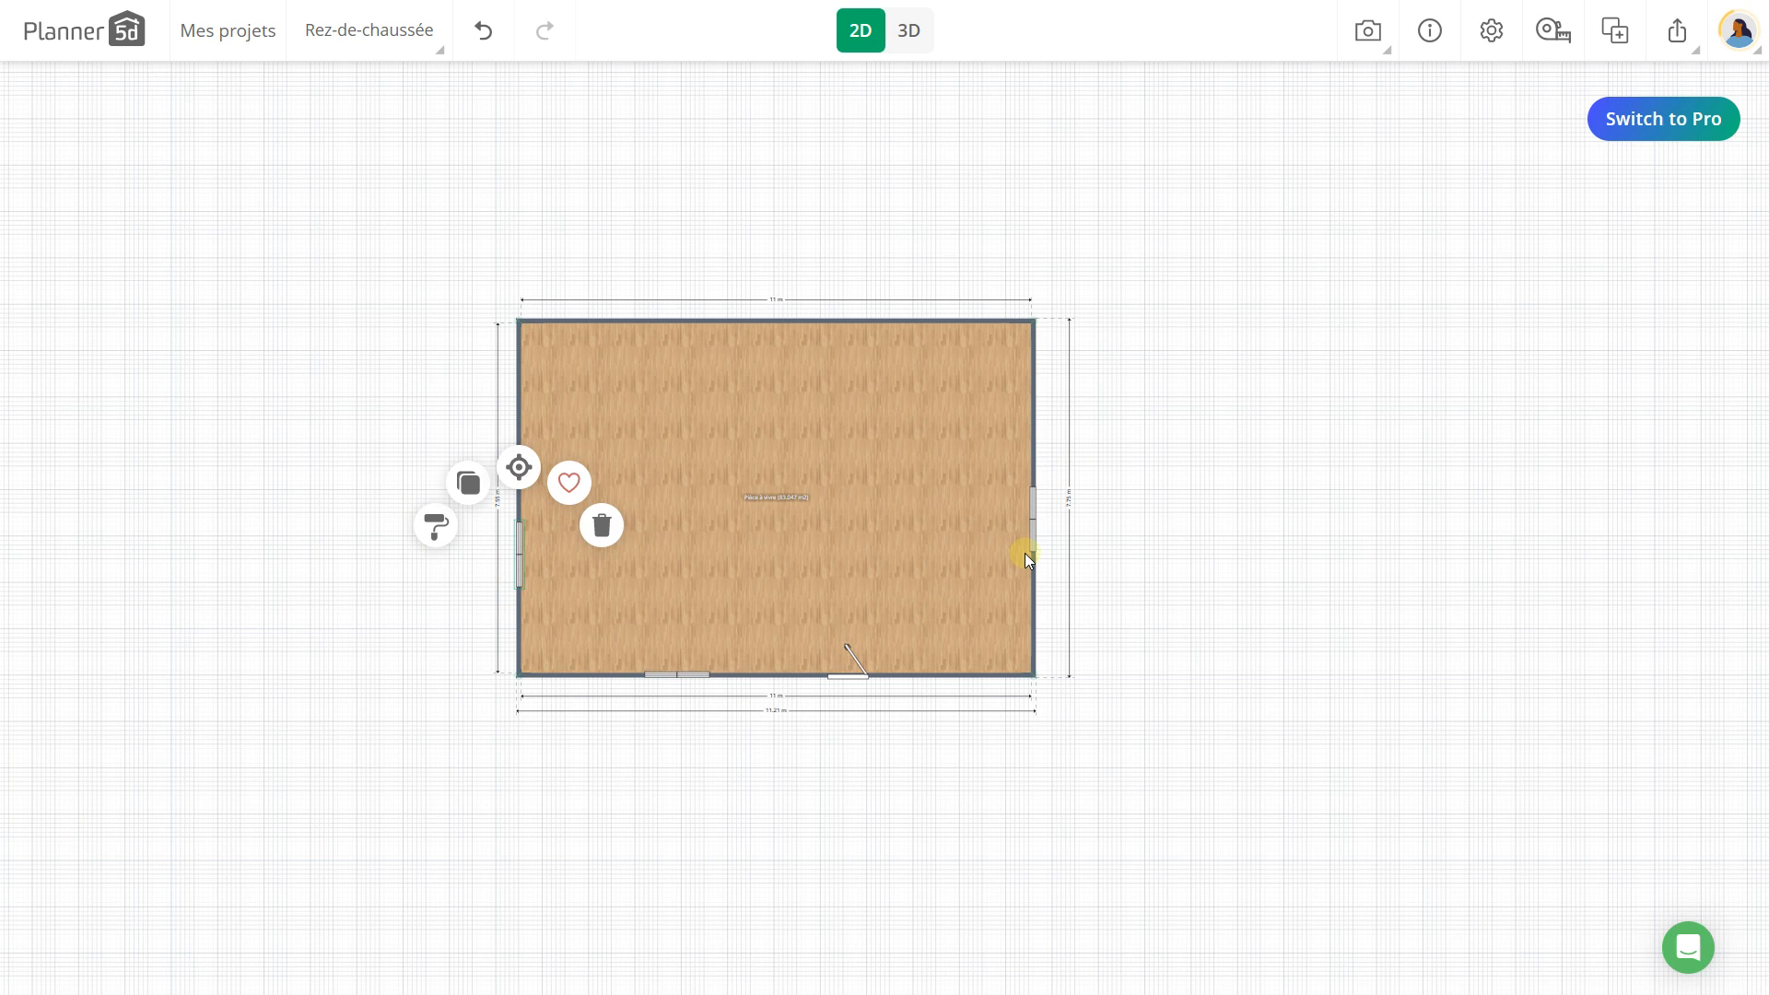
pyautogui.moveTo(147, 671); pyautogui.dragTo(516, 442)
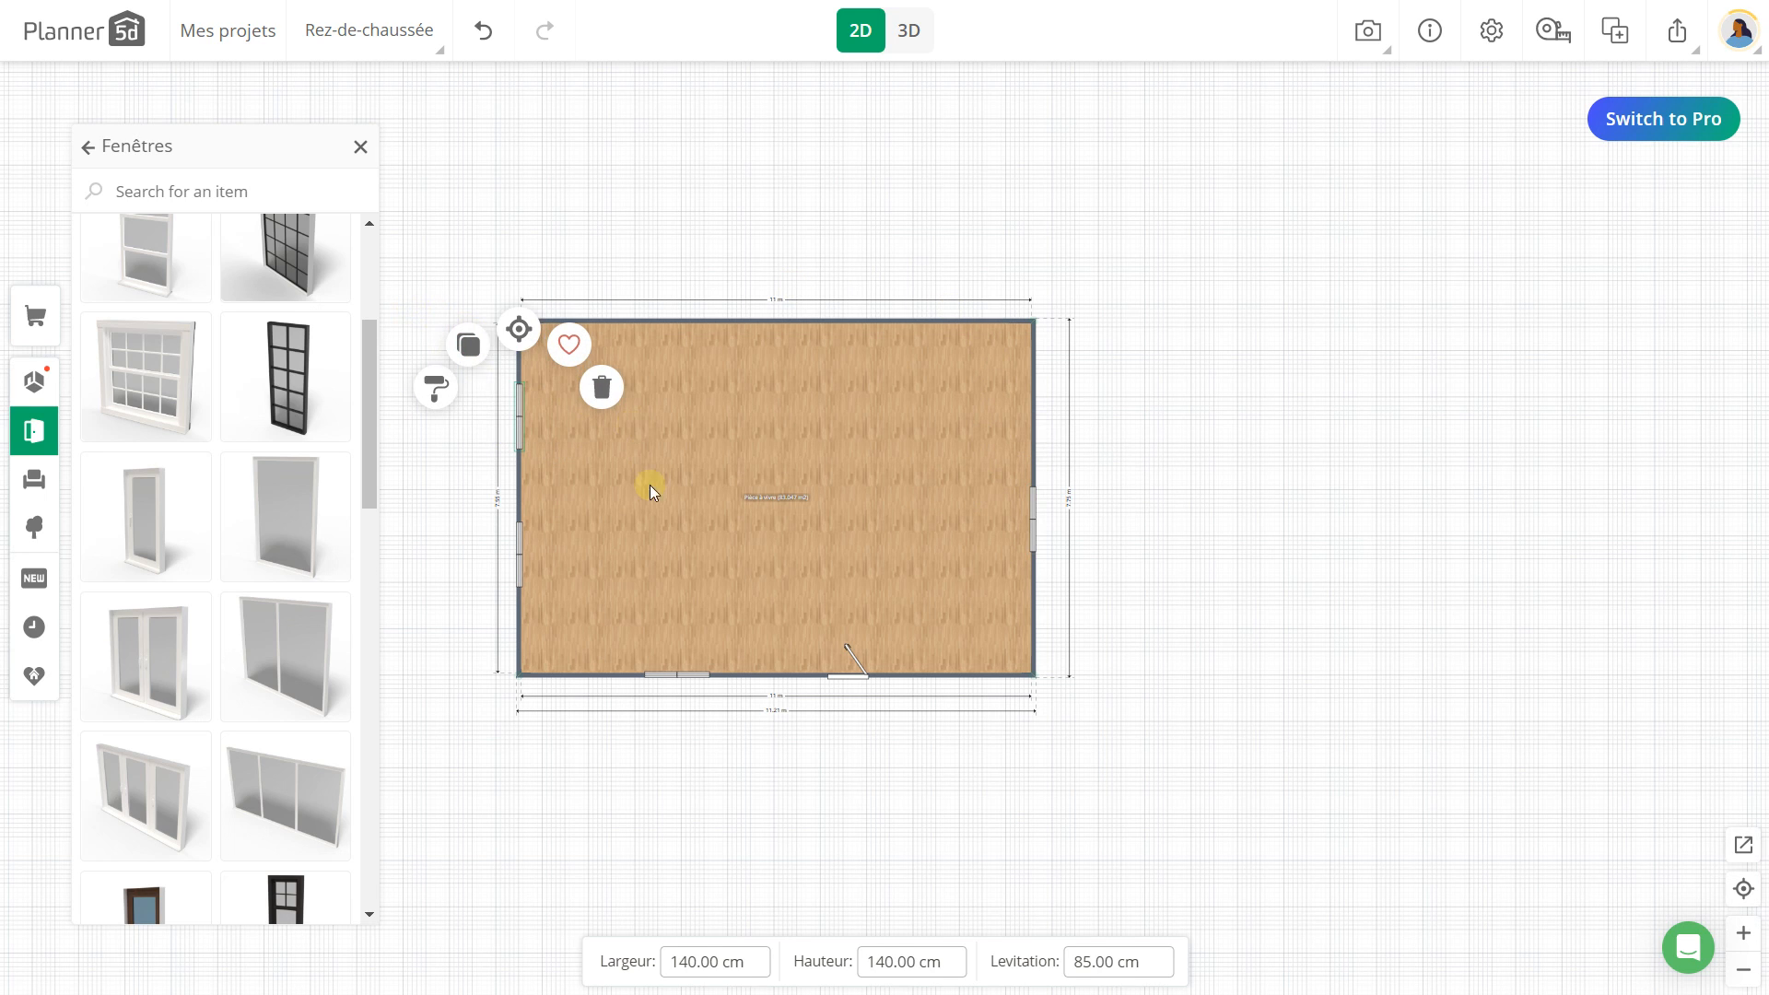
# Step: Check the room with its door and windows in 3D and return to the 2D plan
pyautogui.scroll(3, 650, 485)
pyautogui.moveTo(723, 206); pyautogui.dragTo(790, 166)
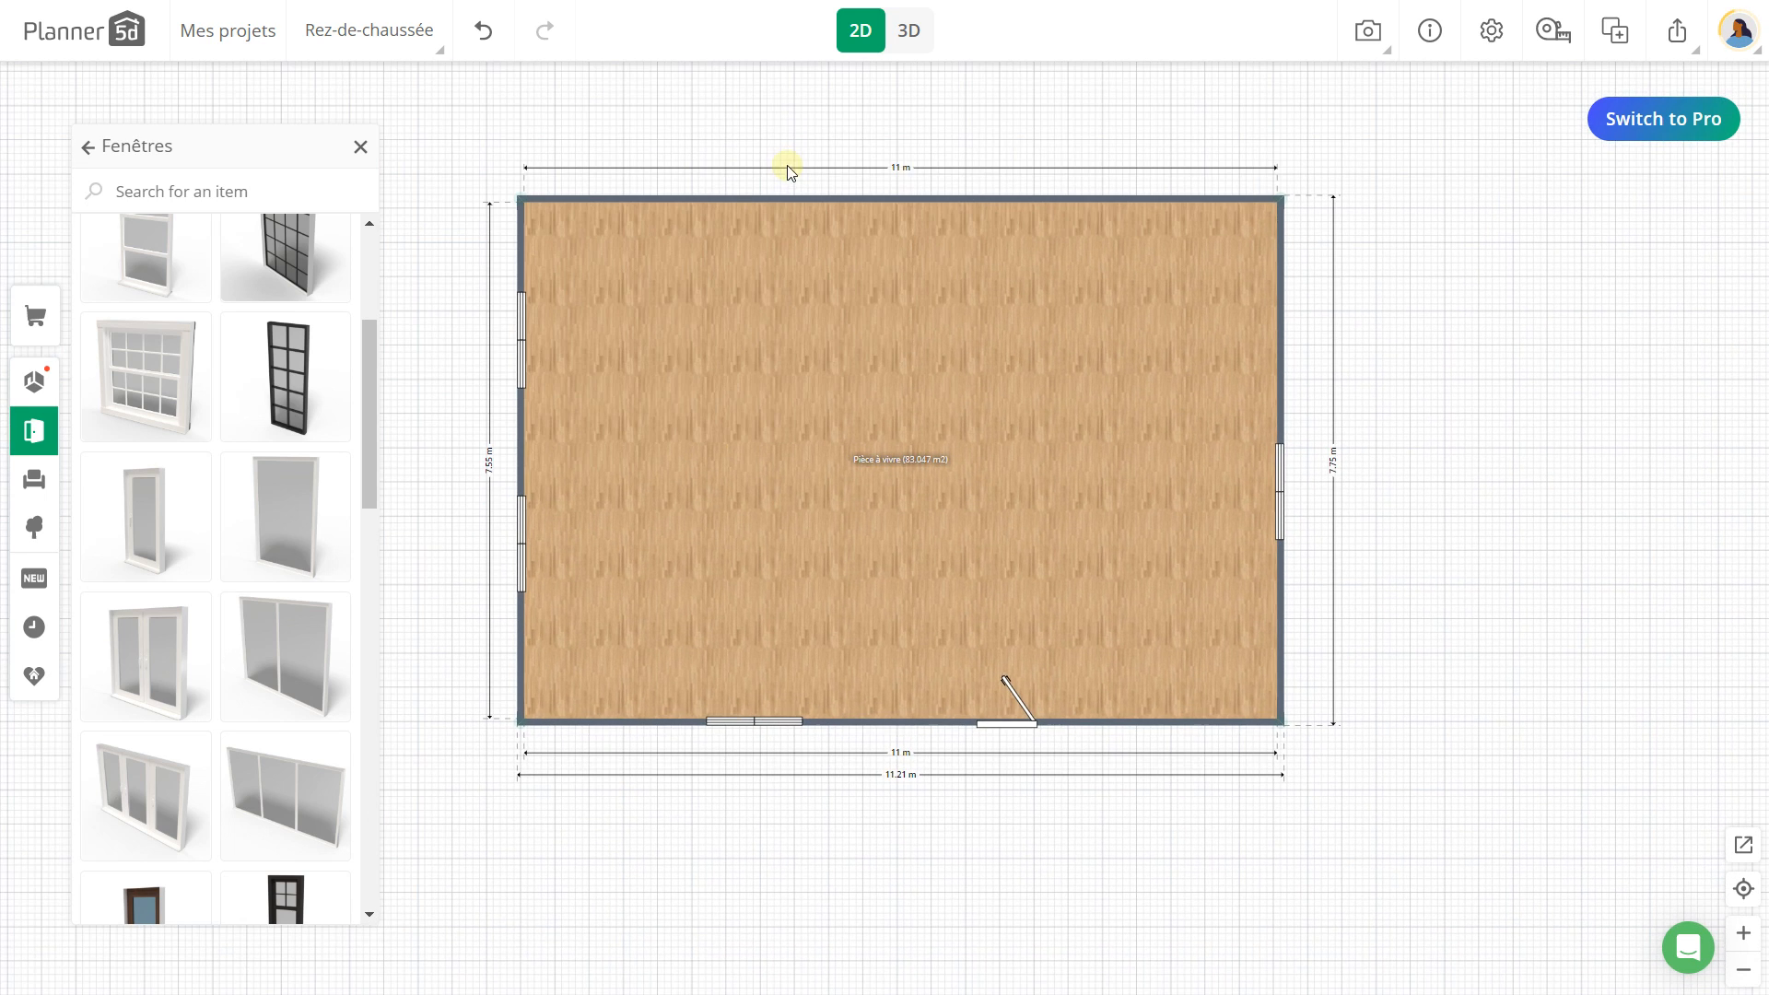
pyautogui.click(911, 35)
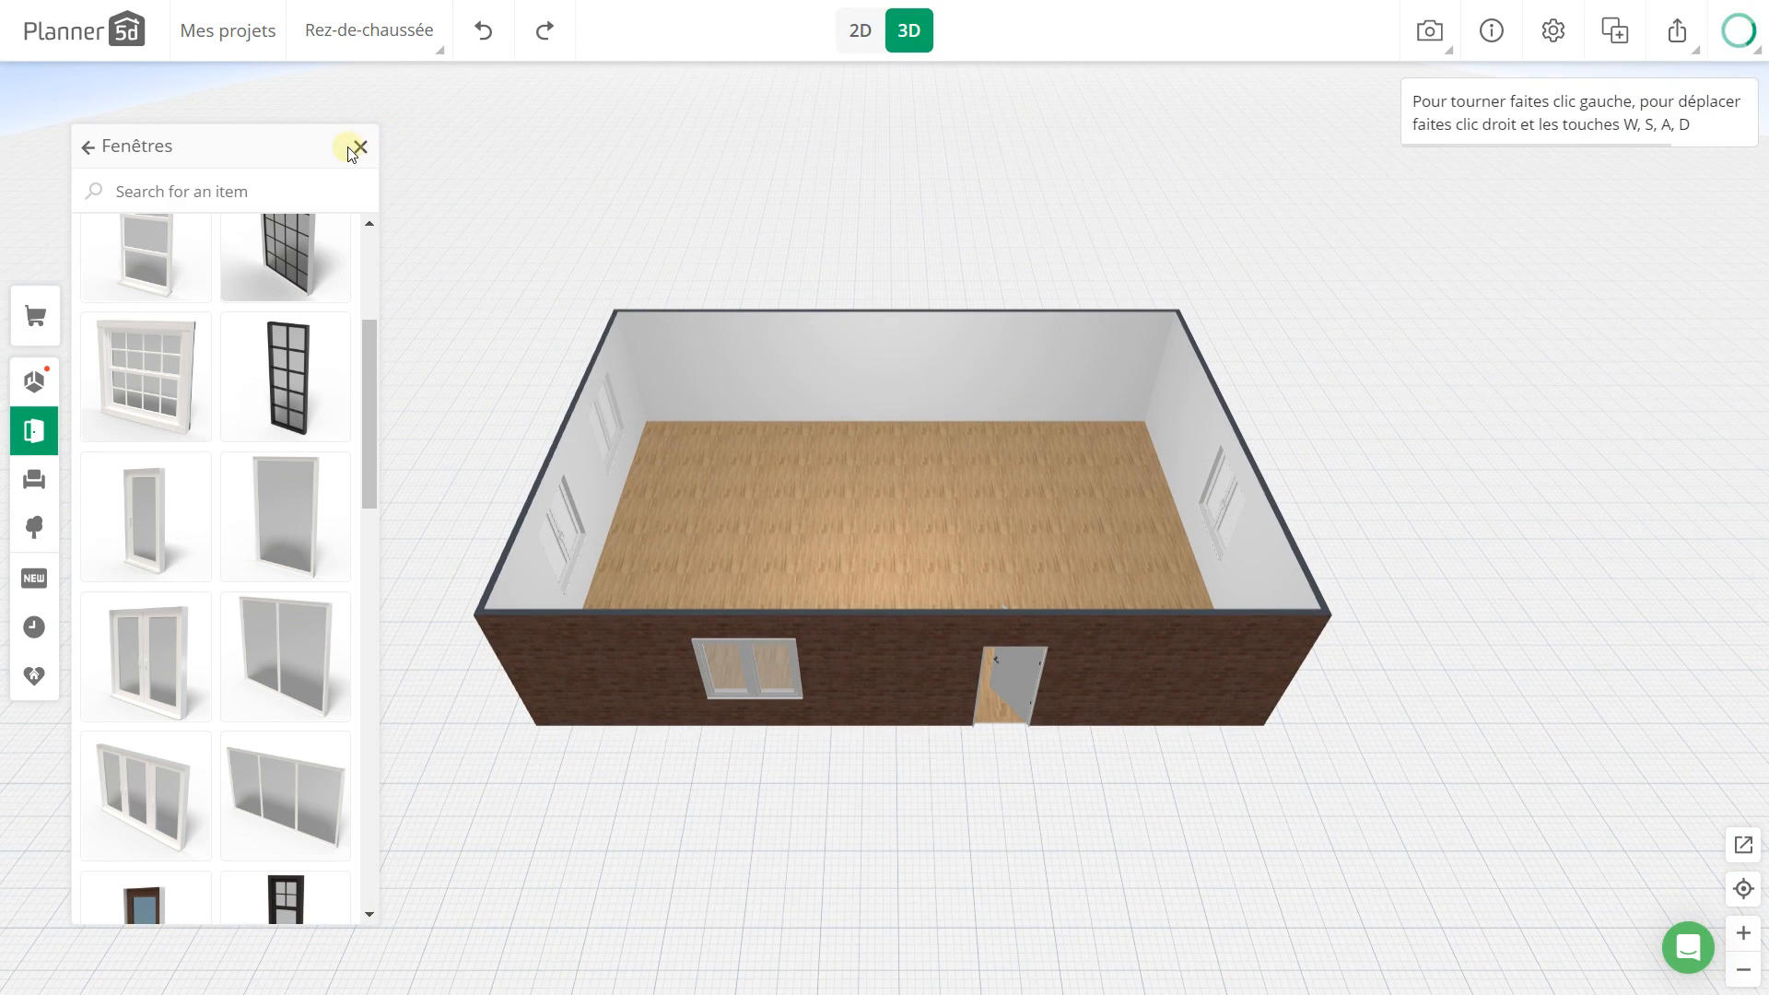
pyautogui.click(358, 148)
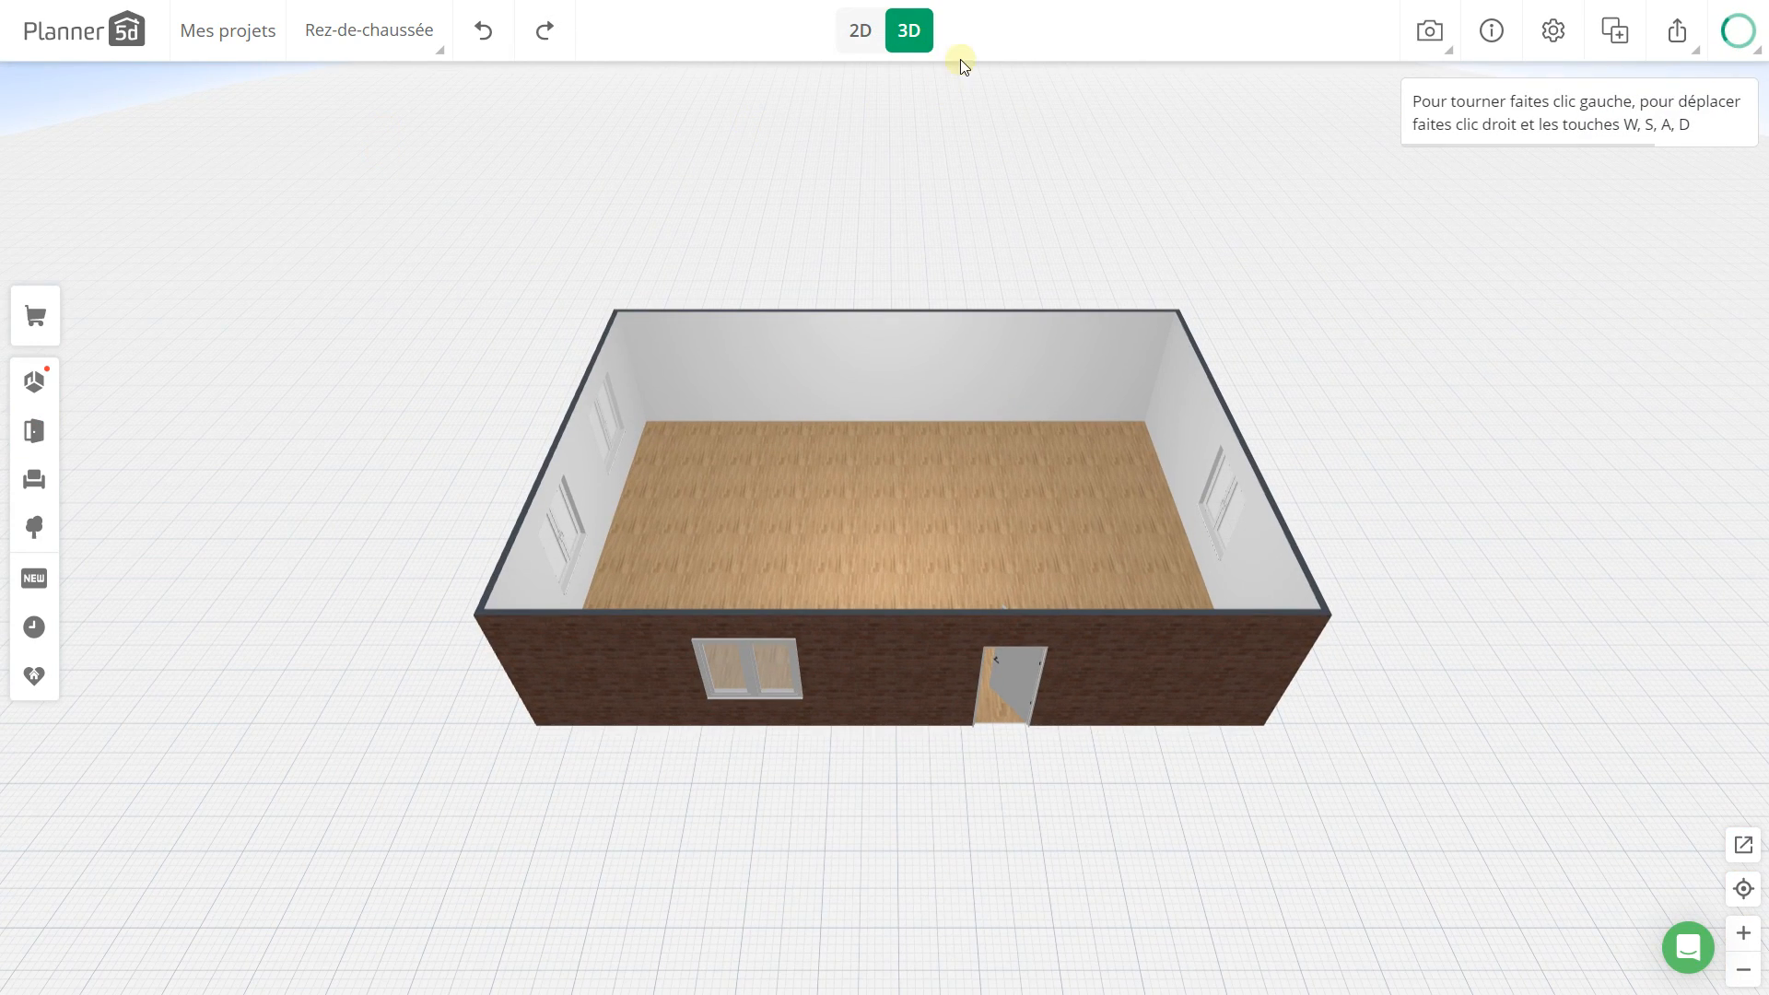
pyautogui.click(860, 37)
pyautogui.scroll(-2, 500, 367)
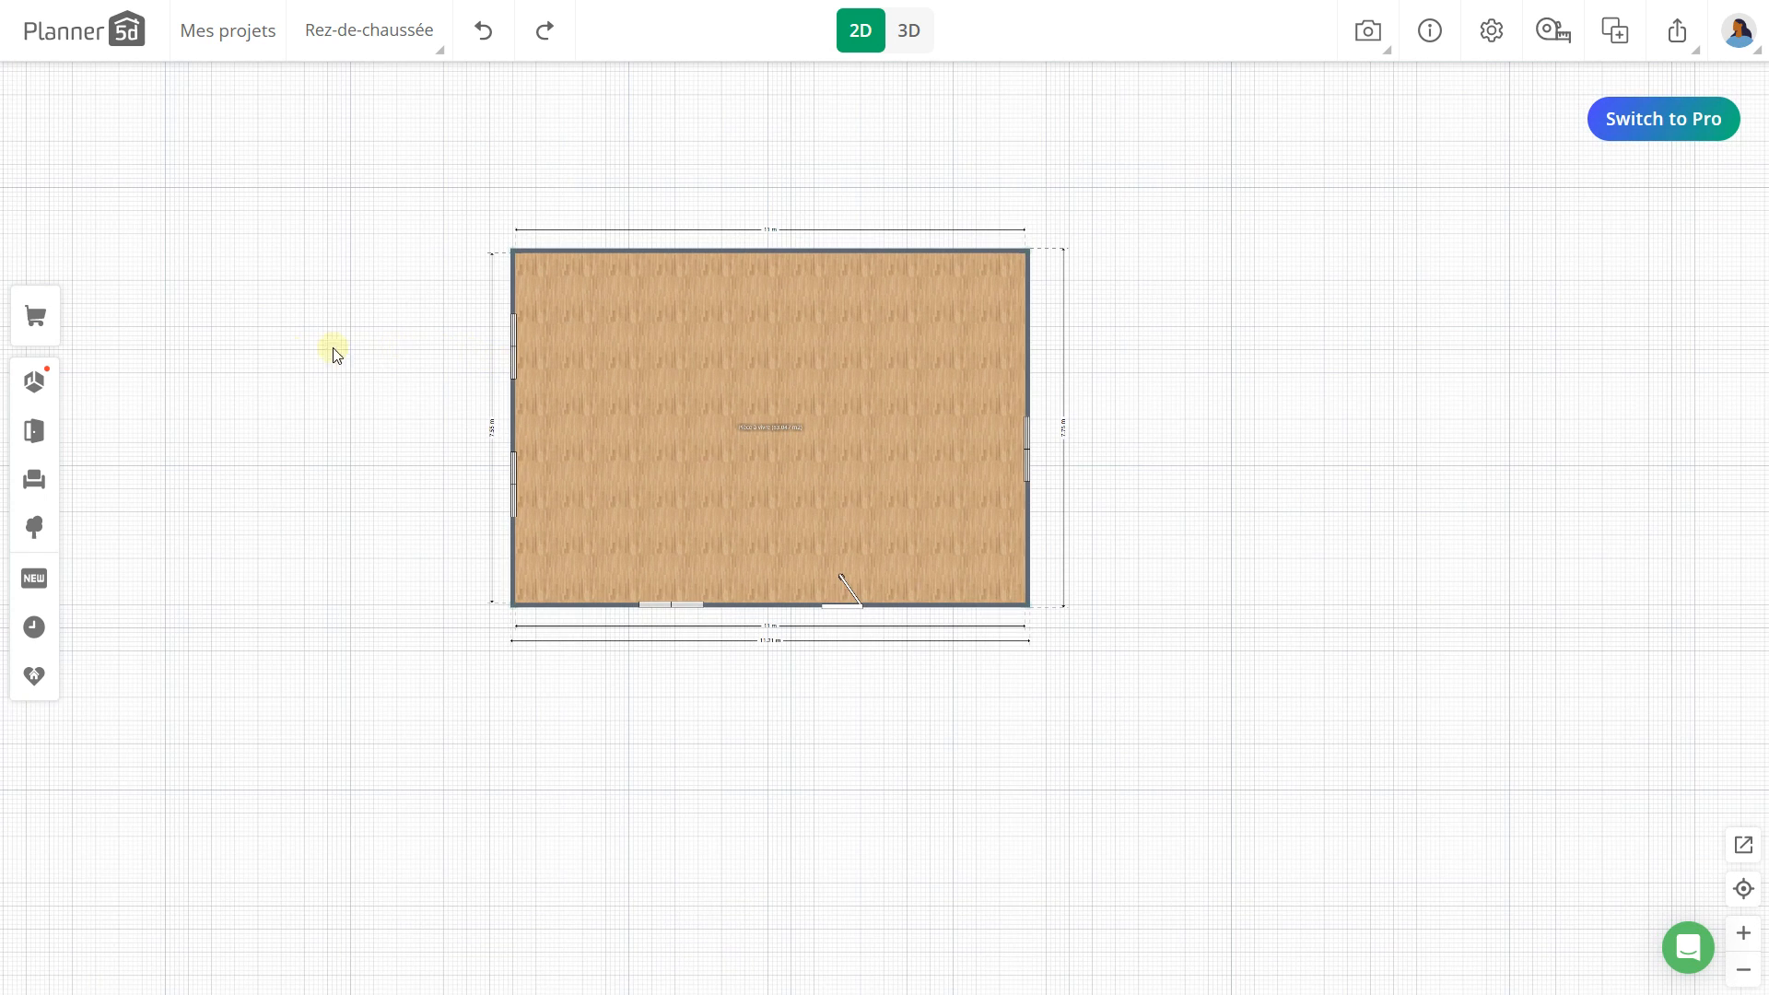
# Step: Add a square lawn from Allées et pelouses and position it just east of the house
pyautogui.click(31, 527)
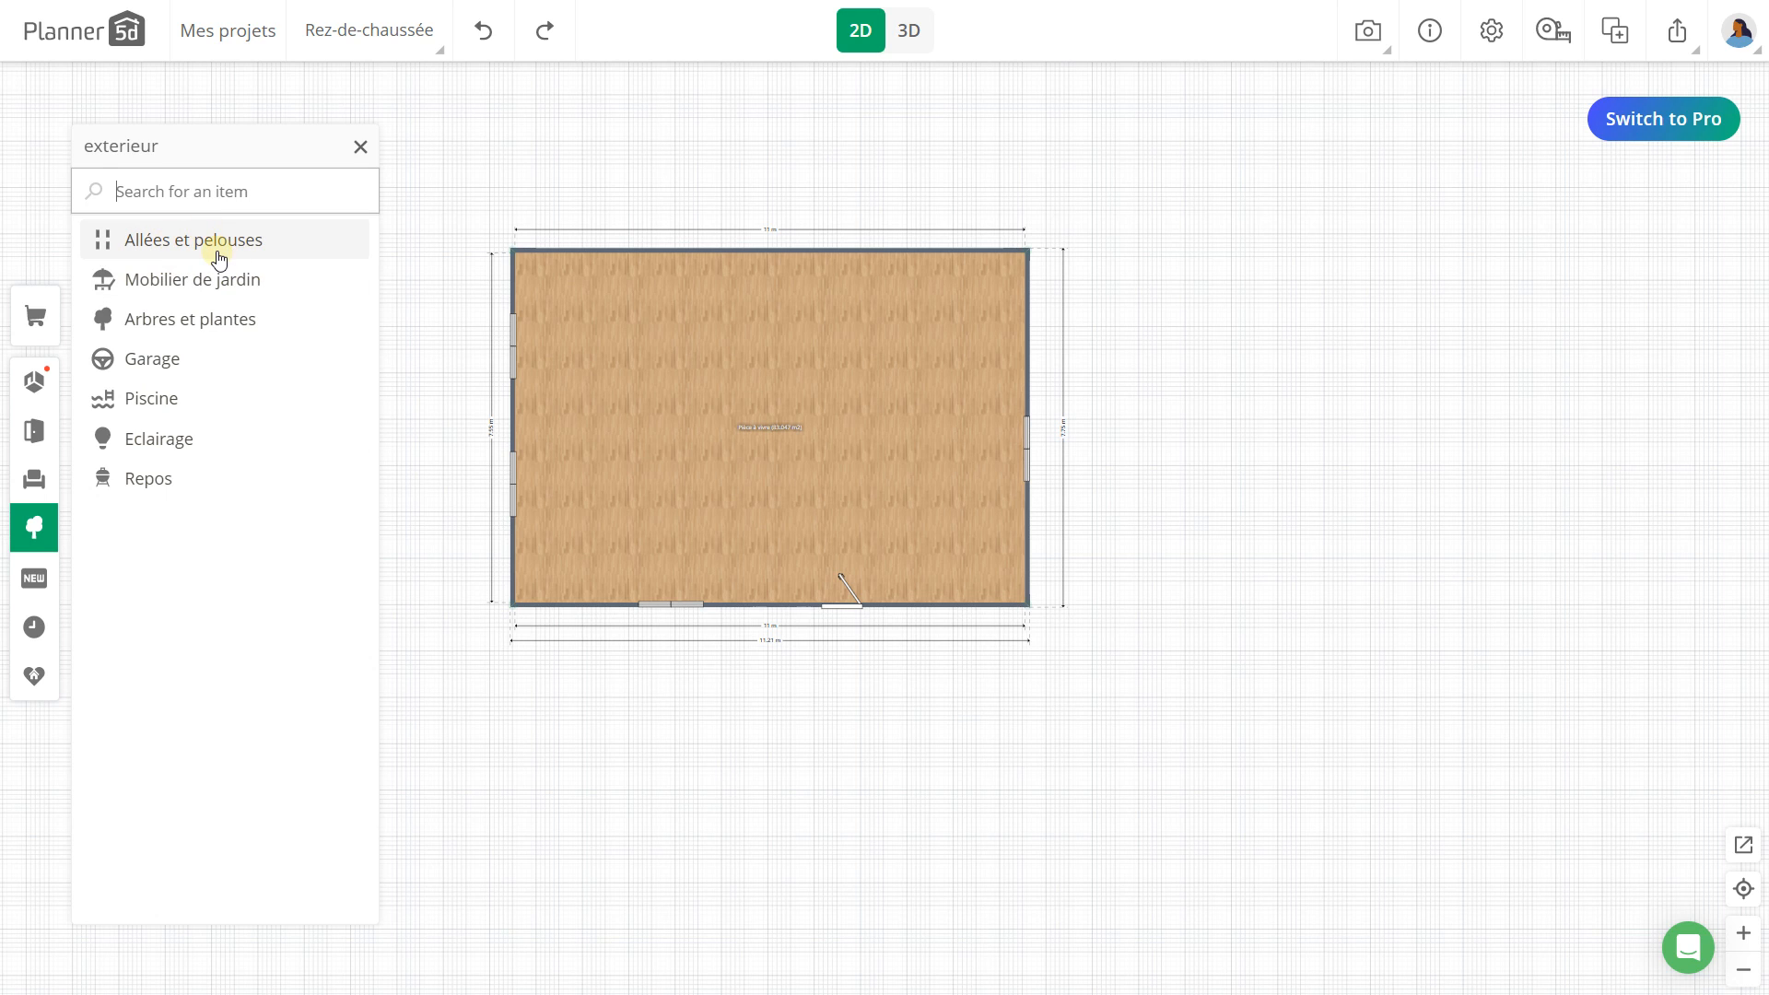
pyautogui.click(224, 121)
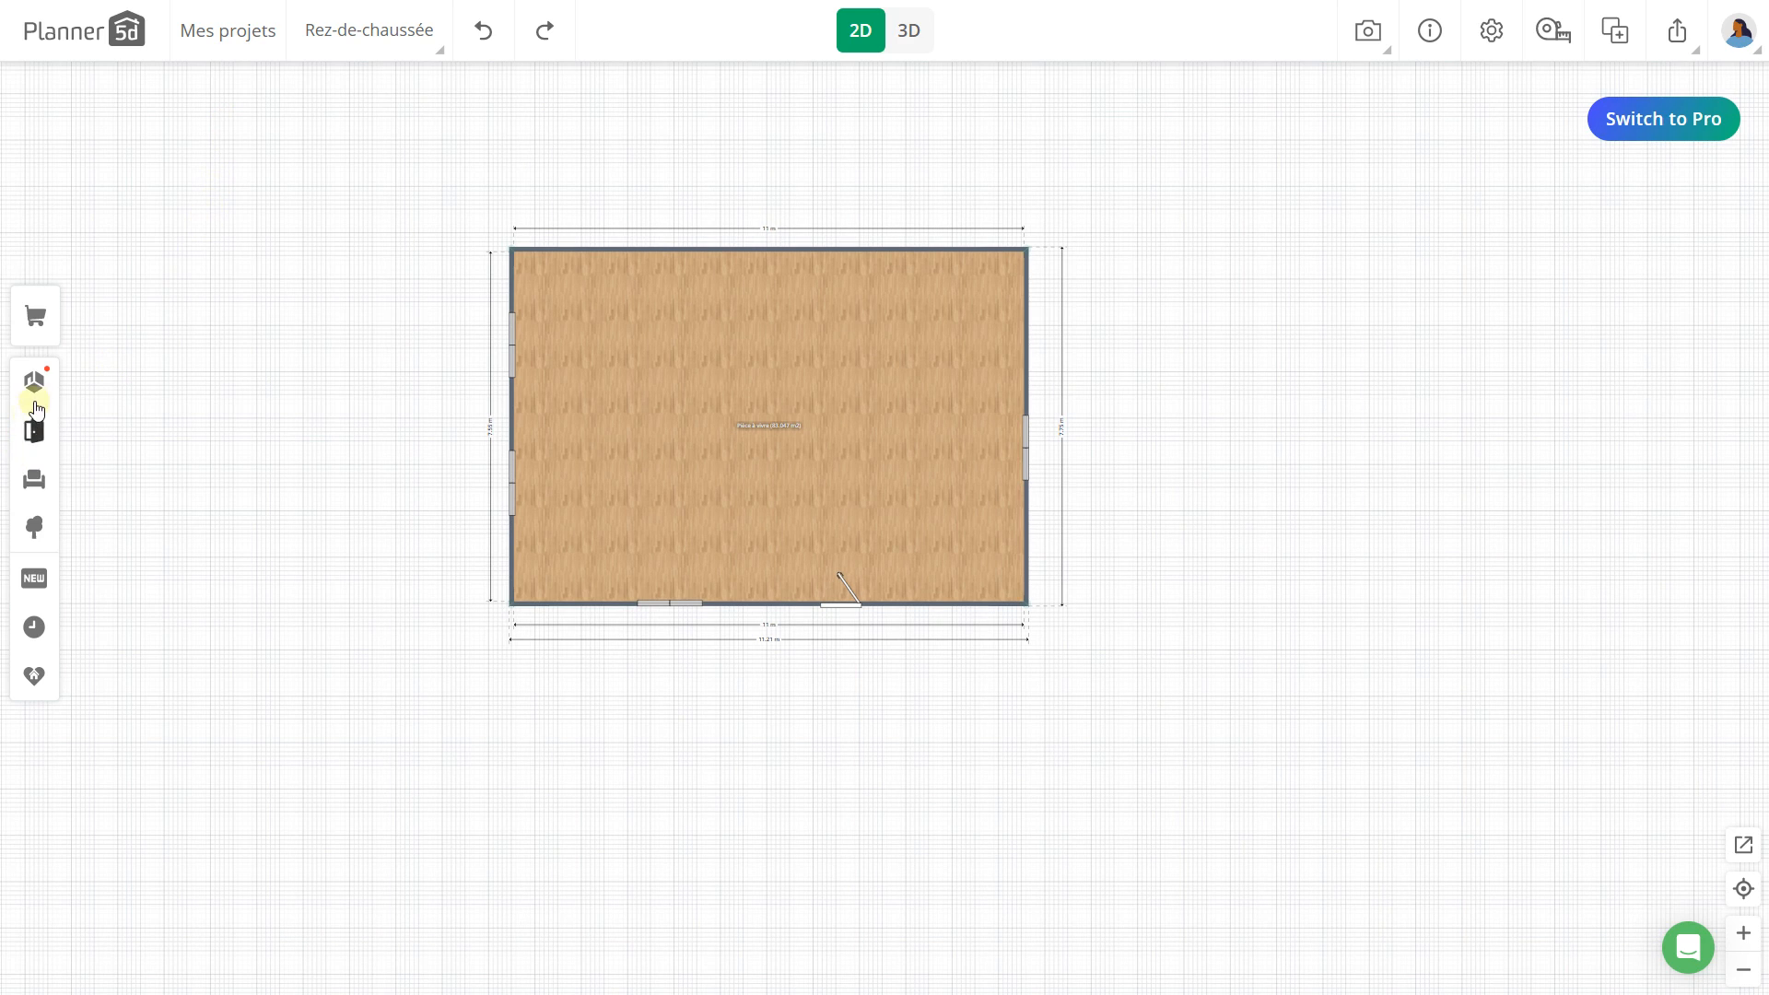
pyautogui.click(44, 530)
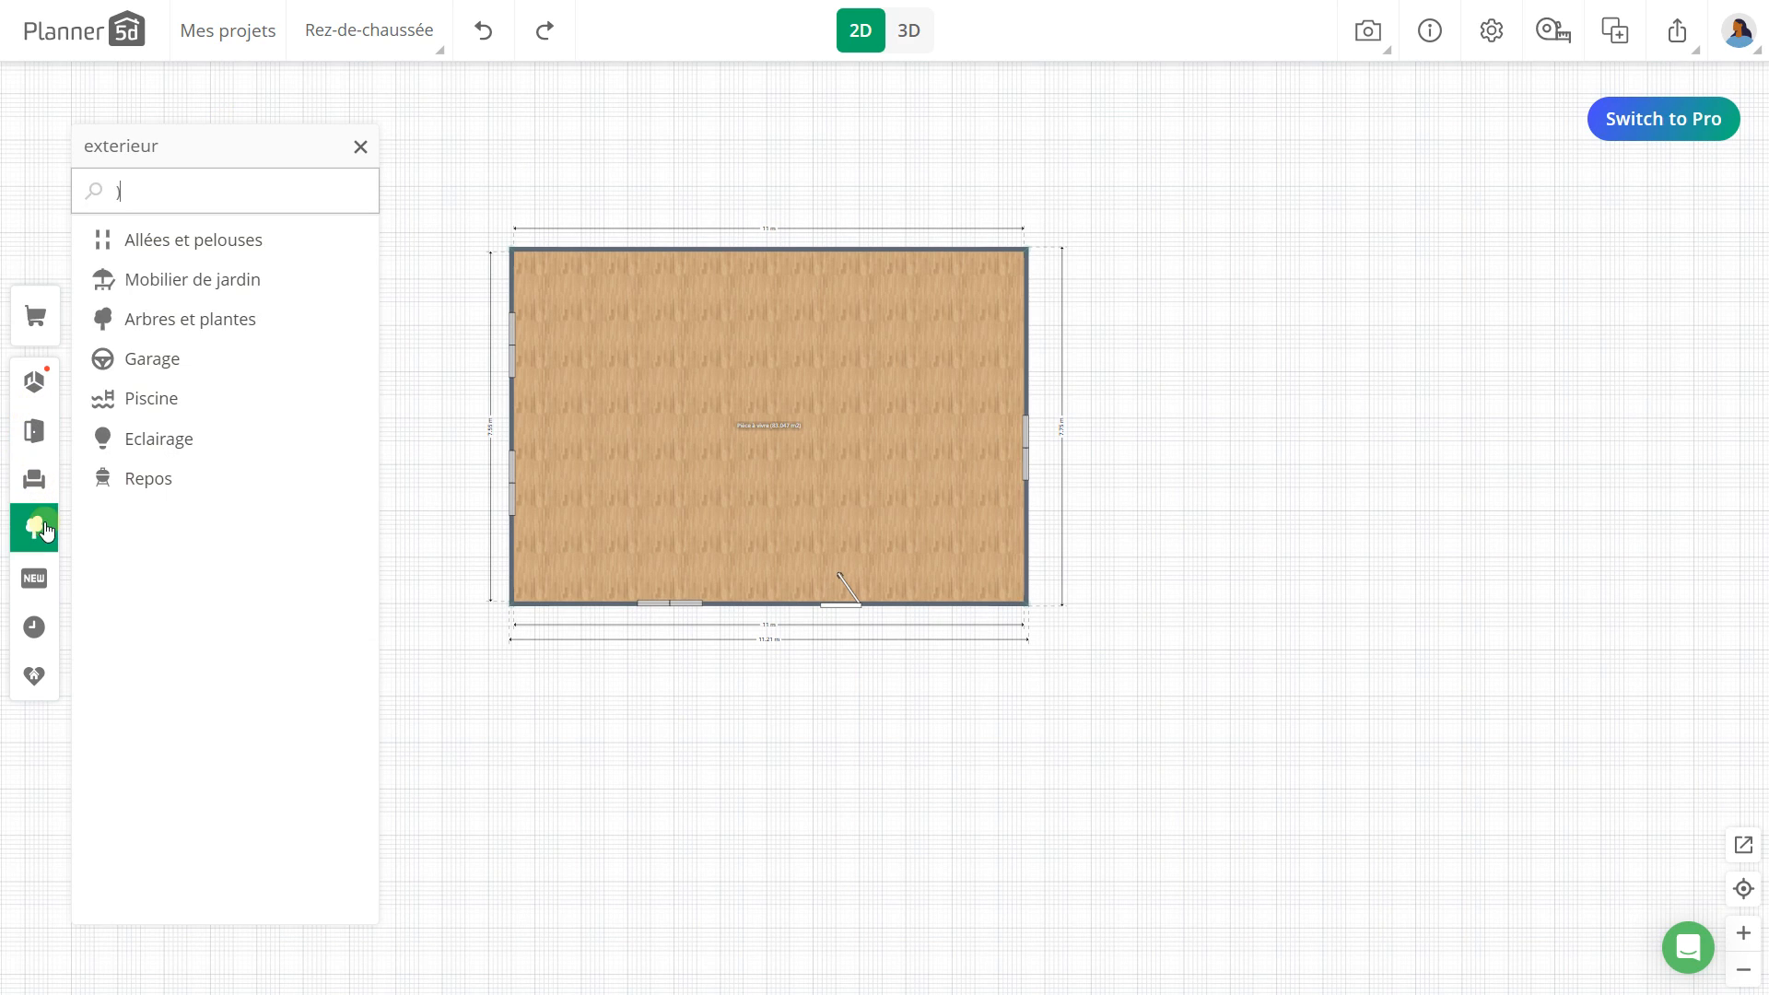
pyautogui.click(139, 200)
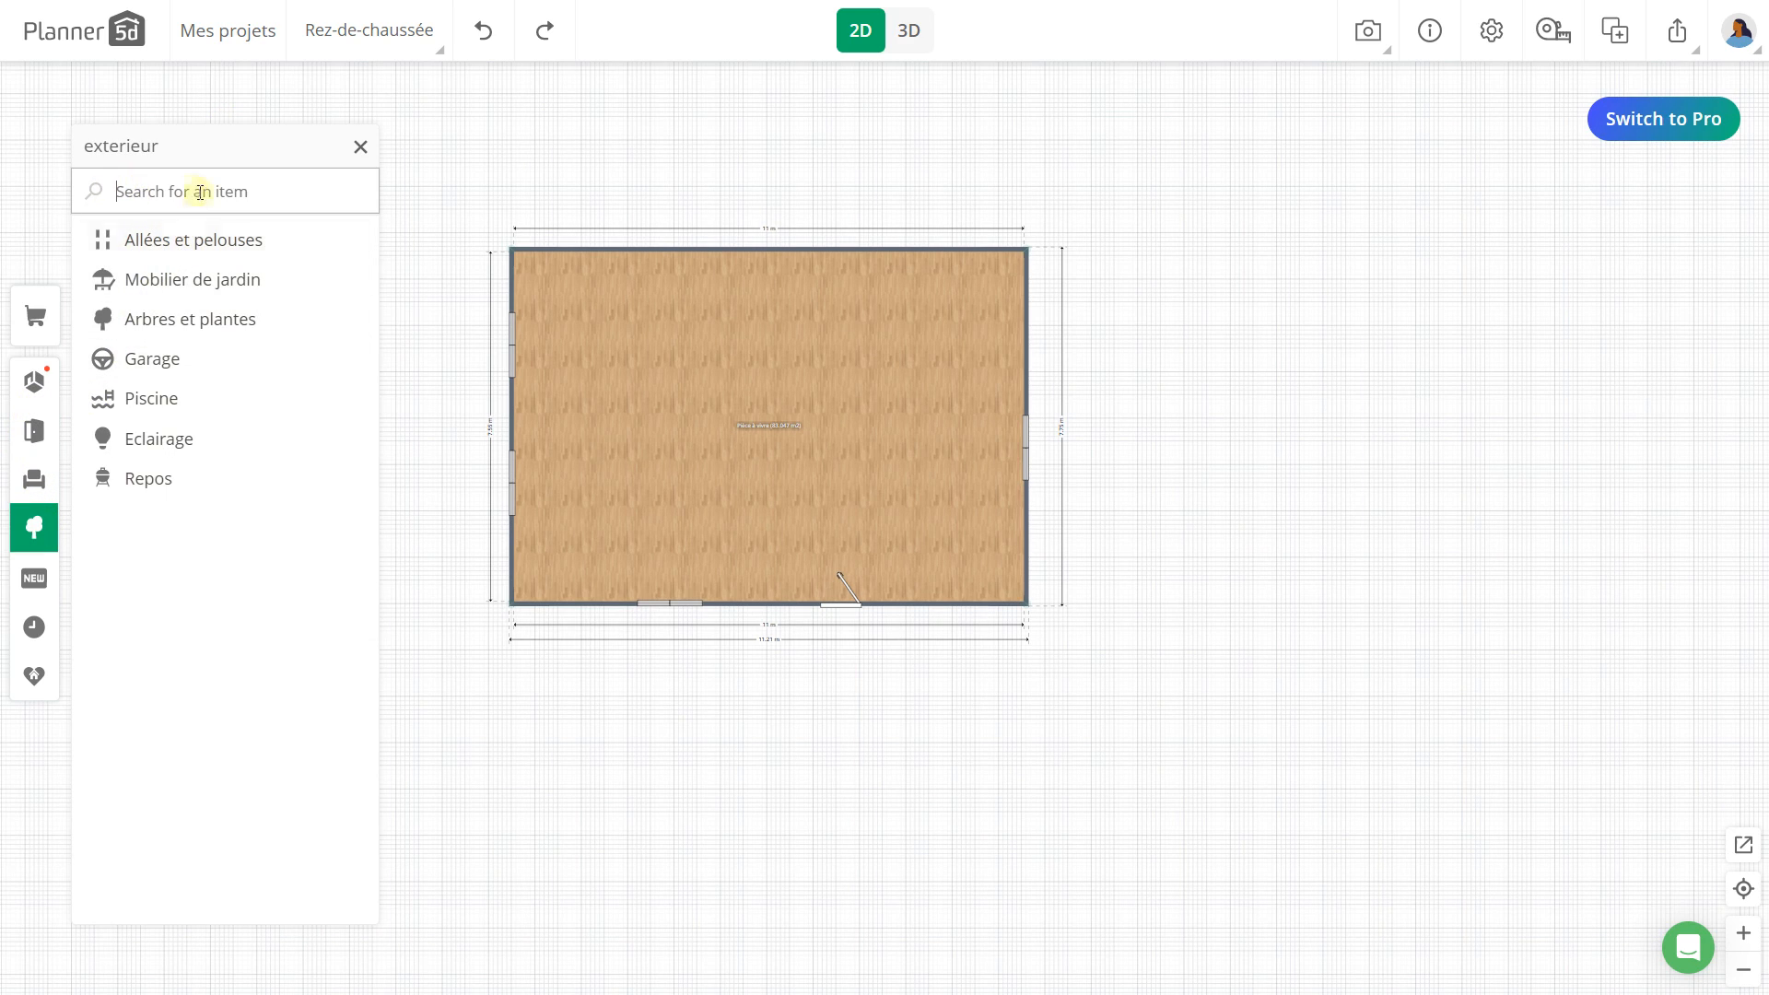
pyautogui.click(165, 242)
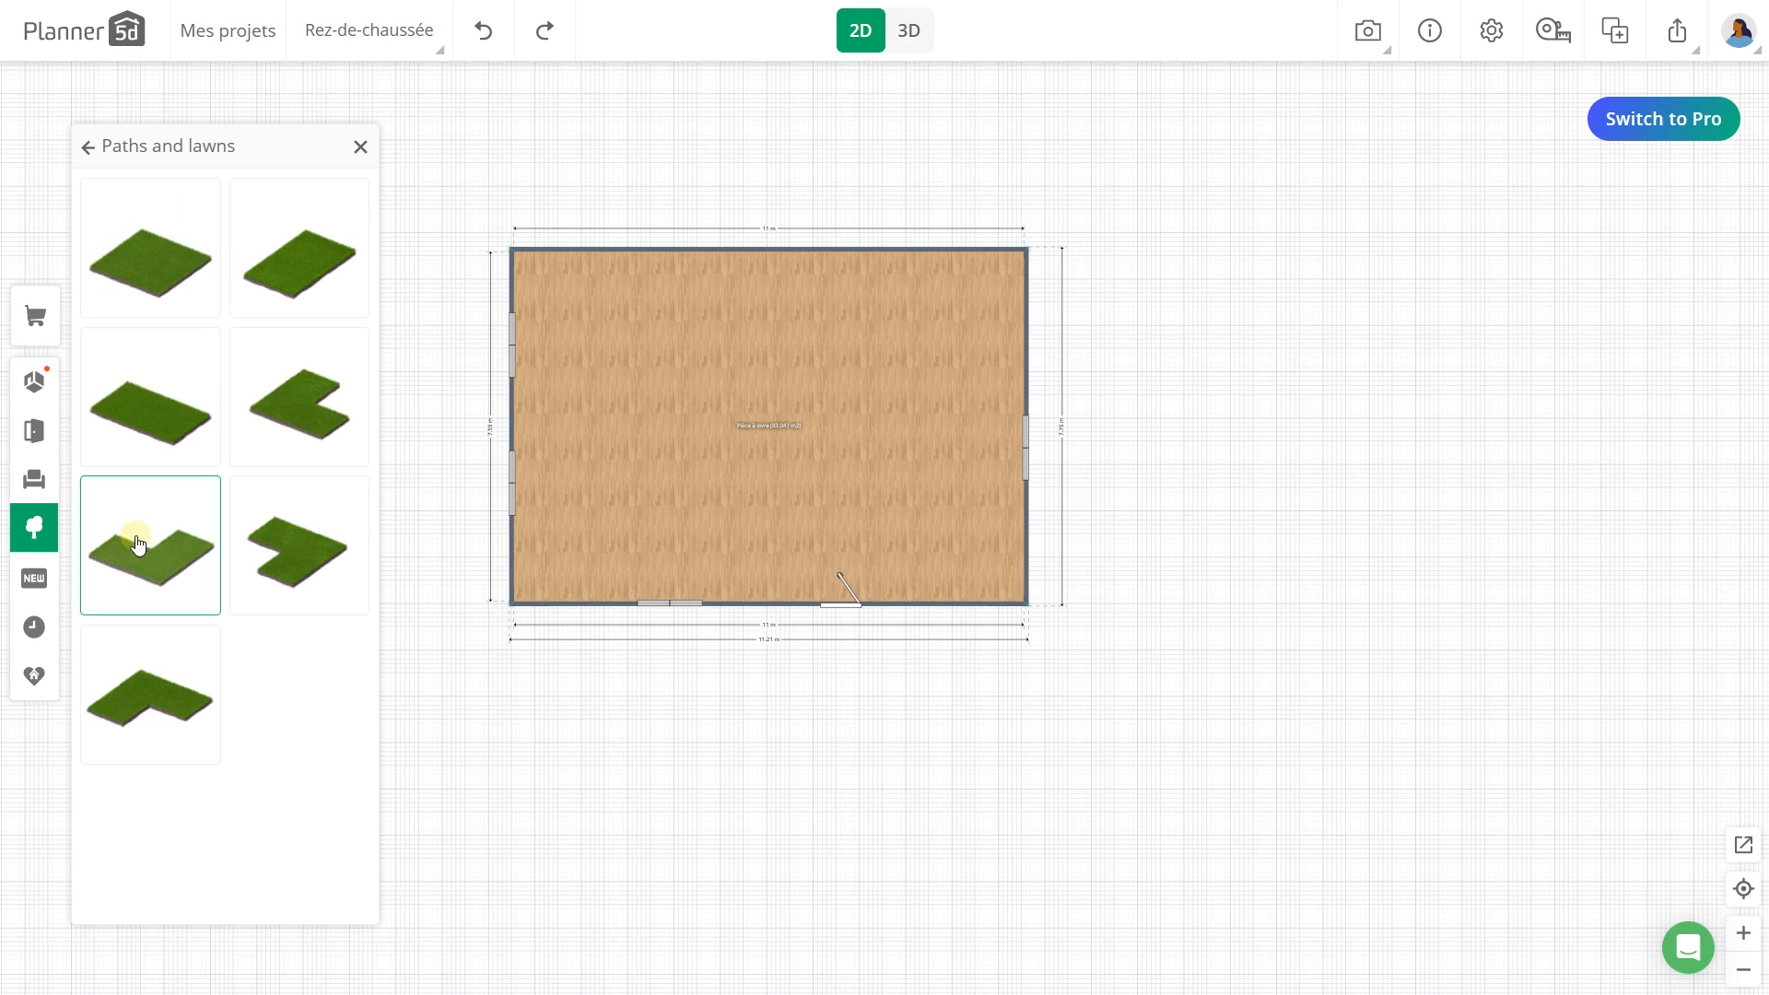
pyautogui.click(140, 267)
pyautogui.moveTo(1045, 682); pyautogui.dragTo(1294, 453)
# Step: Try an L-shaped lawn southeast of the house and delete it
pyautogui.click(249, 426)
pyautogui.click(977, 718)
pyautogui.moveTo(977, 718)
pyautogui.mouseDown()
pyautogui.moveTo(439, 659)
pyautogui.moveTo(494, 672)
pyautogui.moveTo(620, 770)
pyautogui.moveTo(1374, 786)
pyautogui.moveTo(1367, 756)
pyautogui.mouseUp()
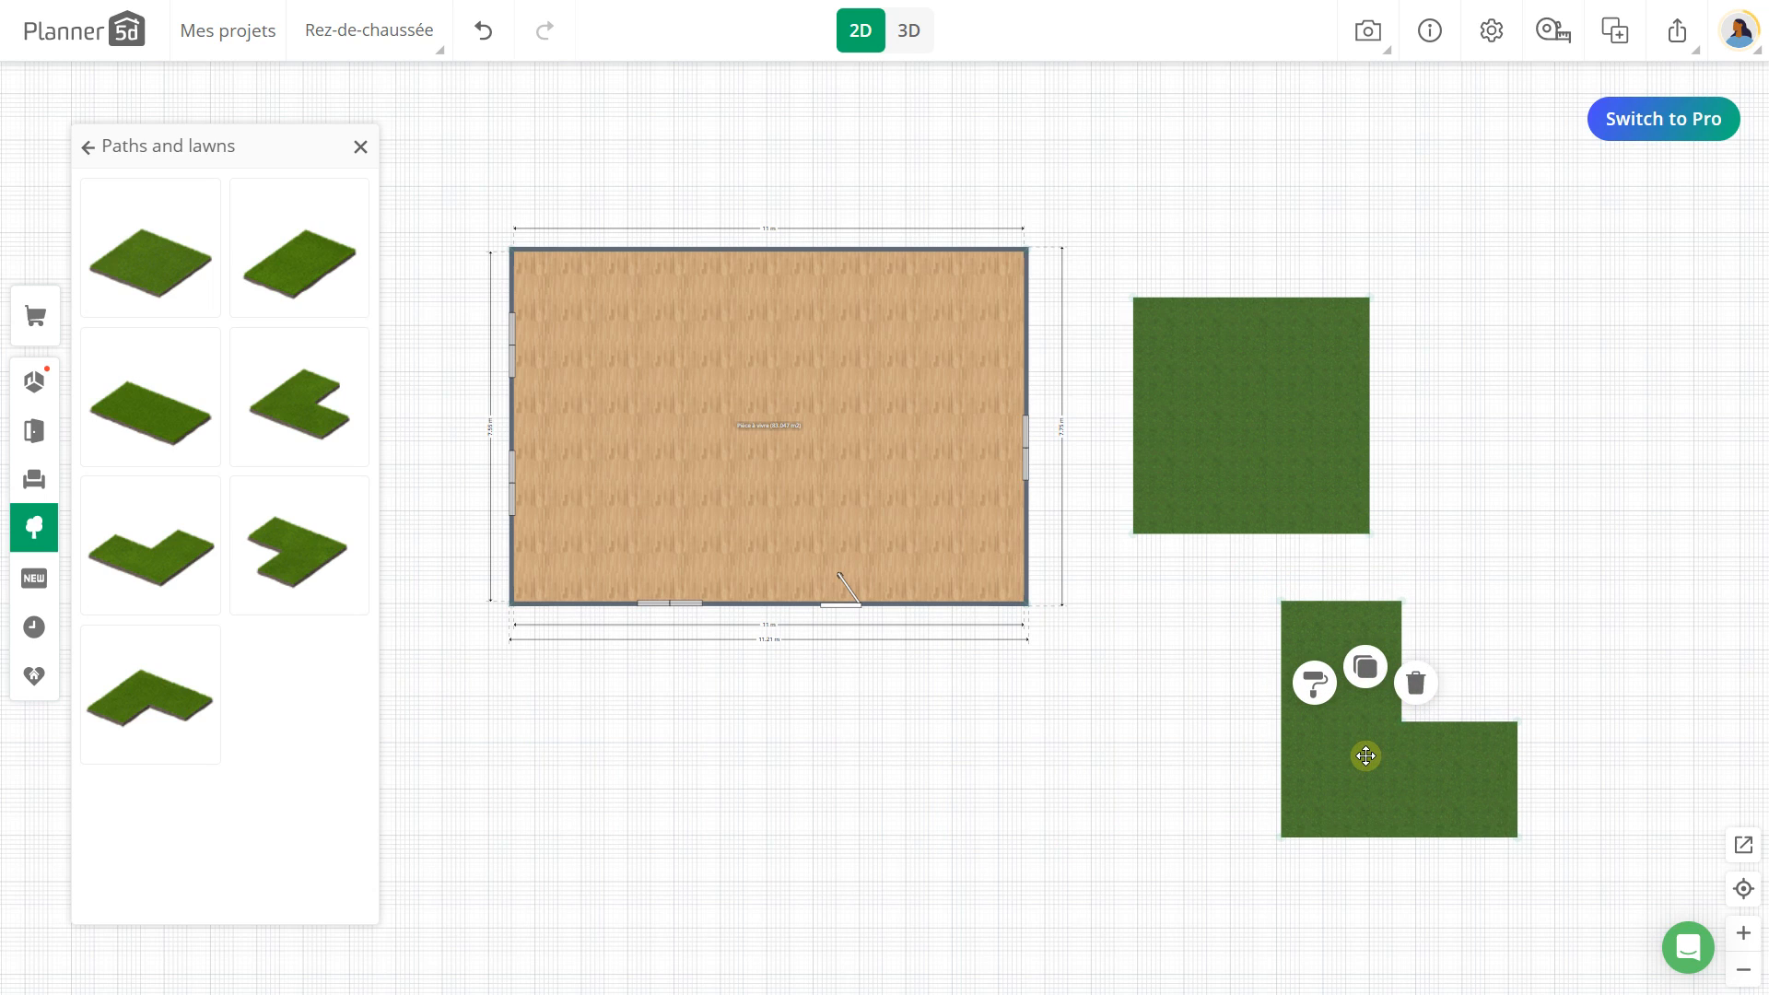
pyautogui.press('Delete')
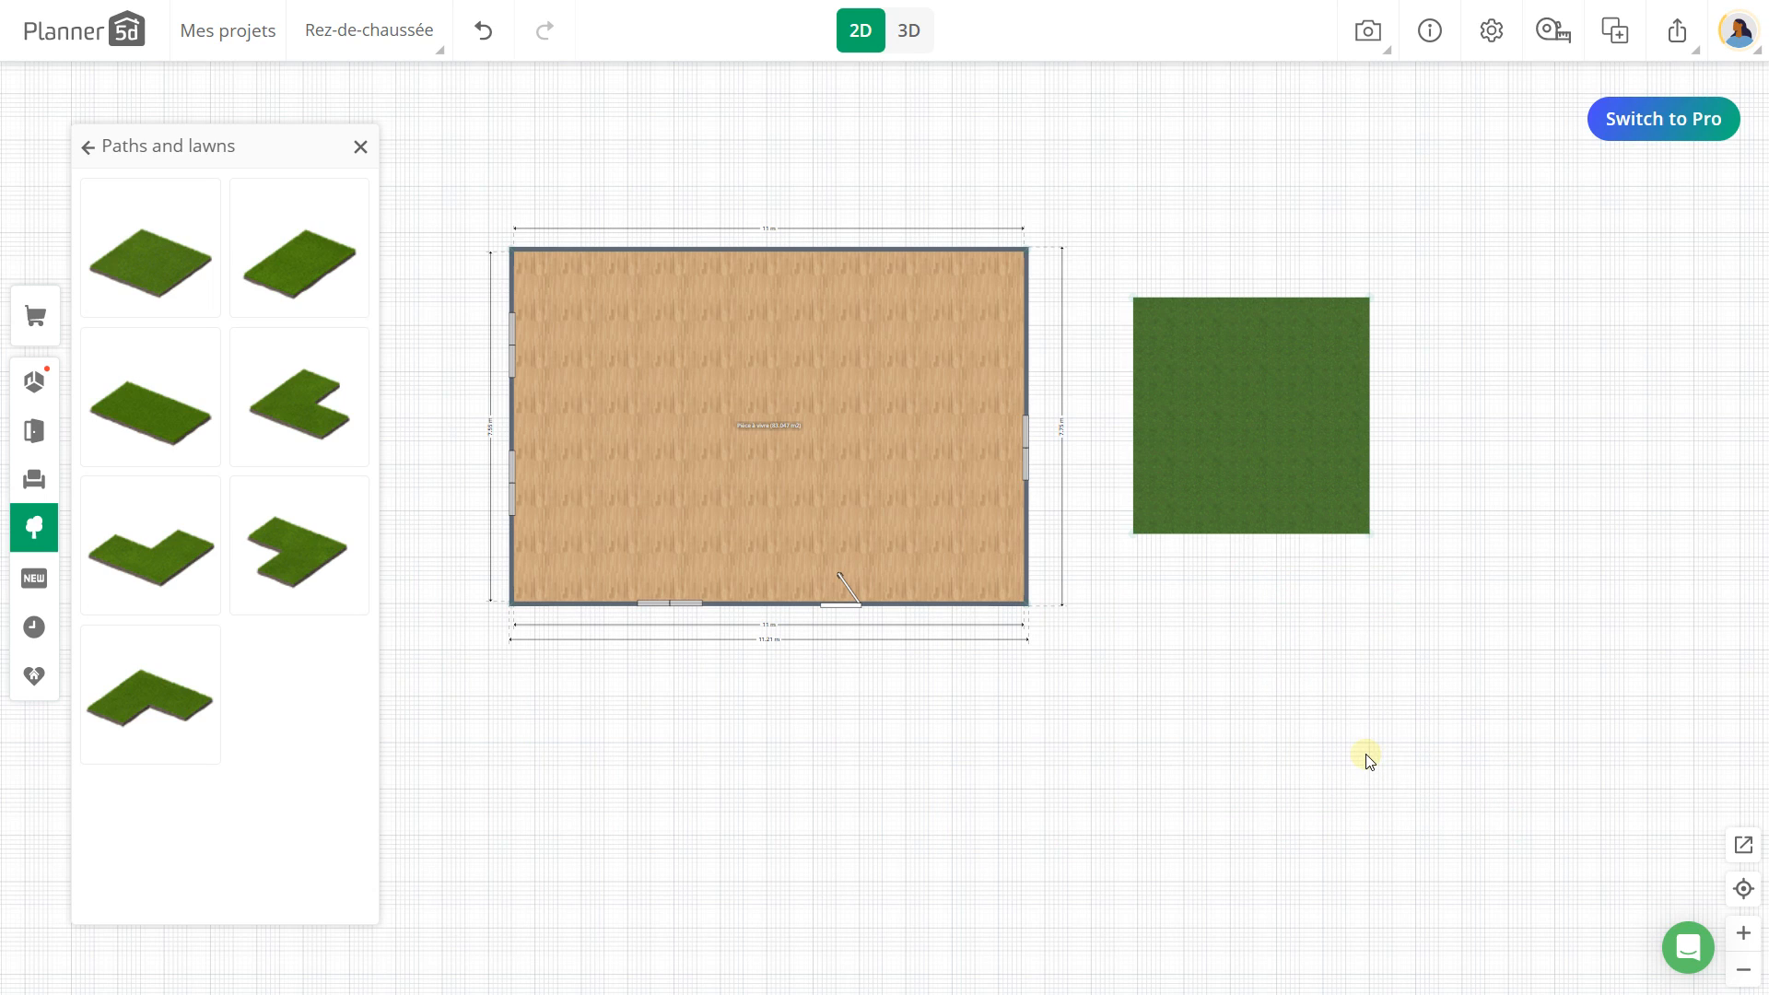
# Step: Move the square lawn to the opposite side of the house, beside the wall with two windows
pyautogui.click(1279, 419)
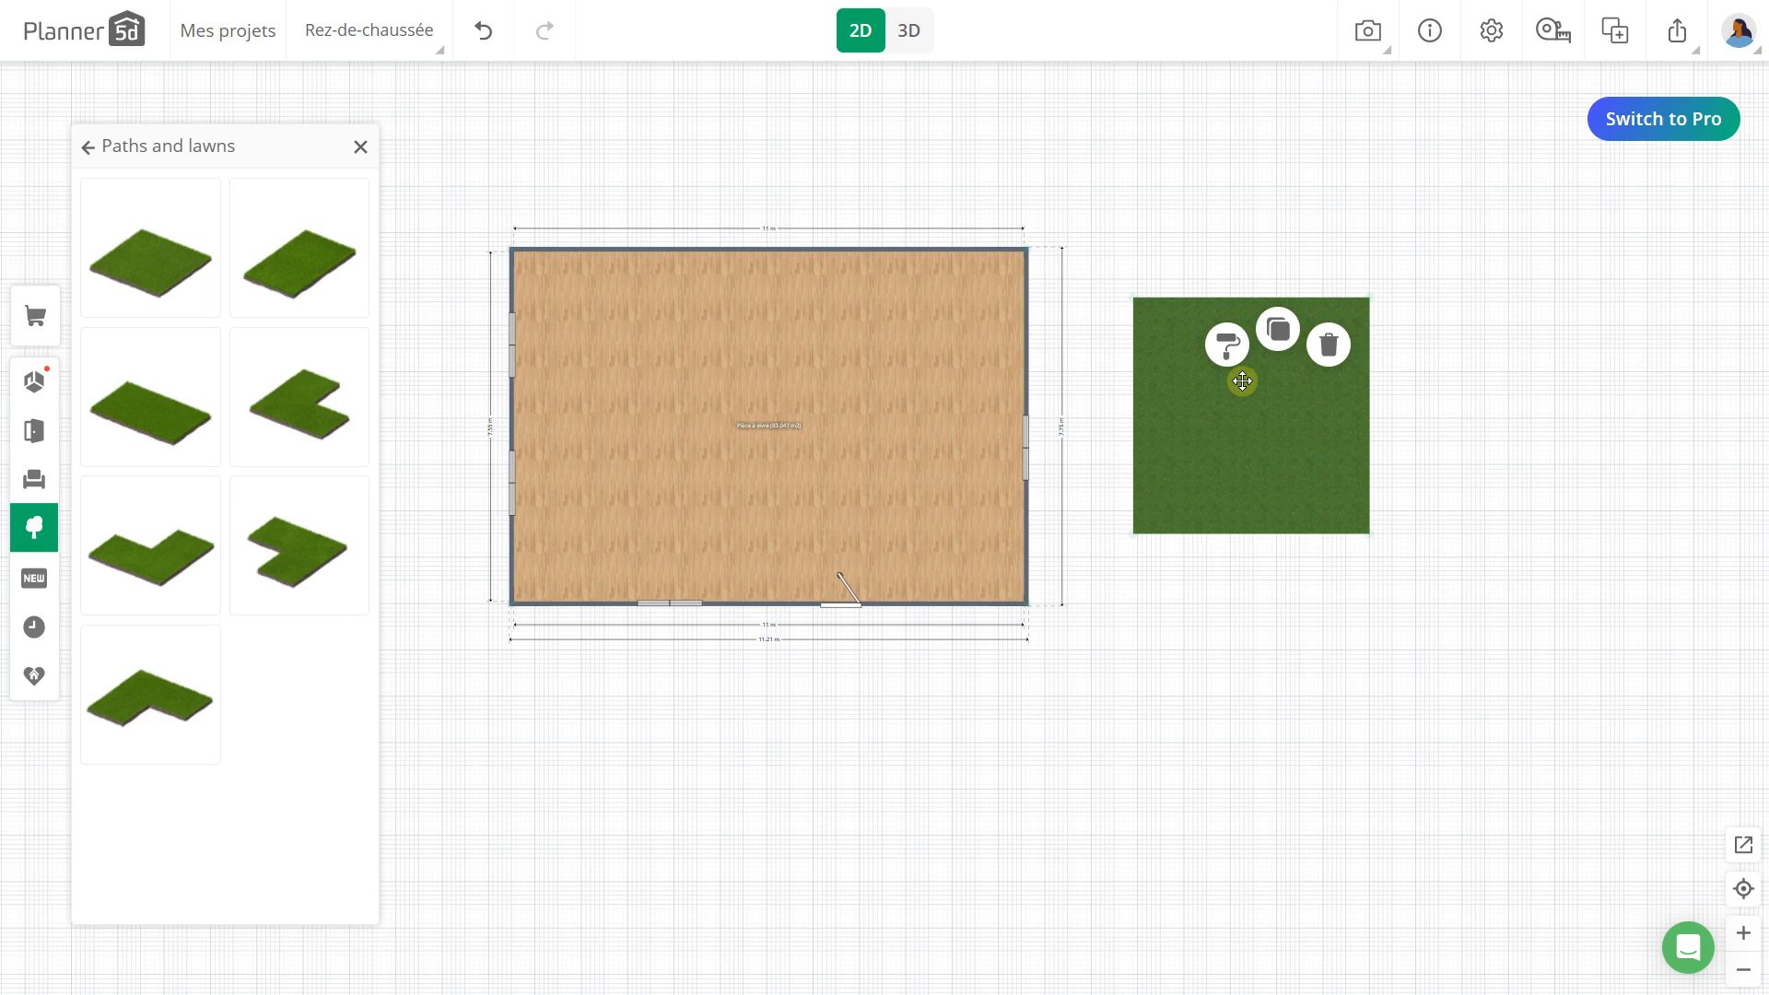
pyautogui.moveTo(1240, 399); pyautogui.dragTo(1308, 328)
pyautogui.scroll(-1, 1259, 499)
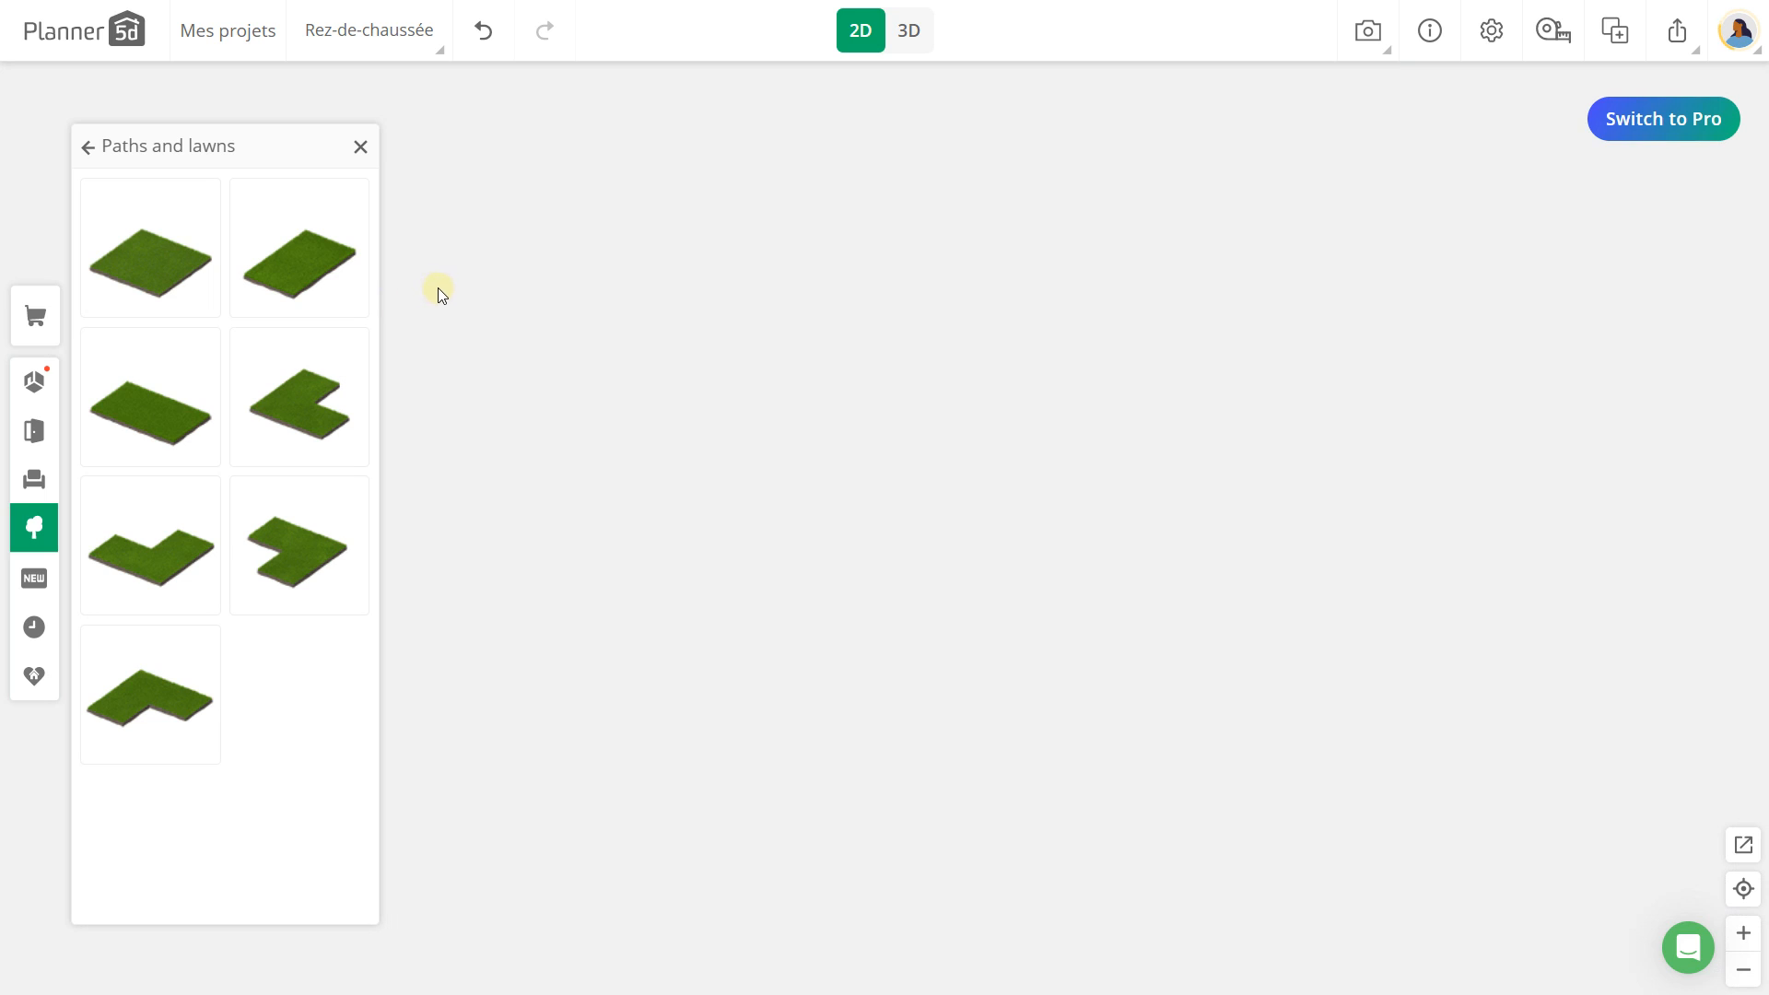
pyautogui.moveTo(438, 288); pyautogui.dragTo(802, 281)
pyautogui.moveTo(805, 283); pyautogui.dragTo(750, 273)
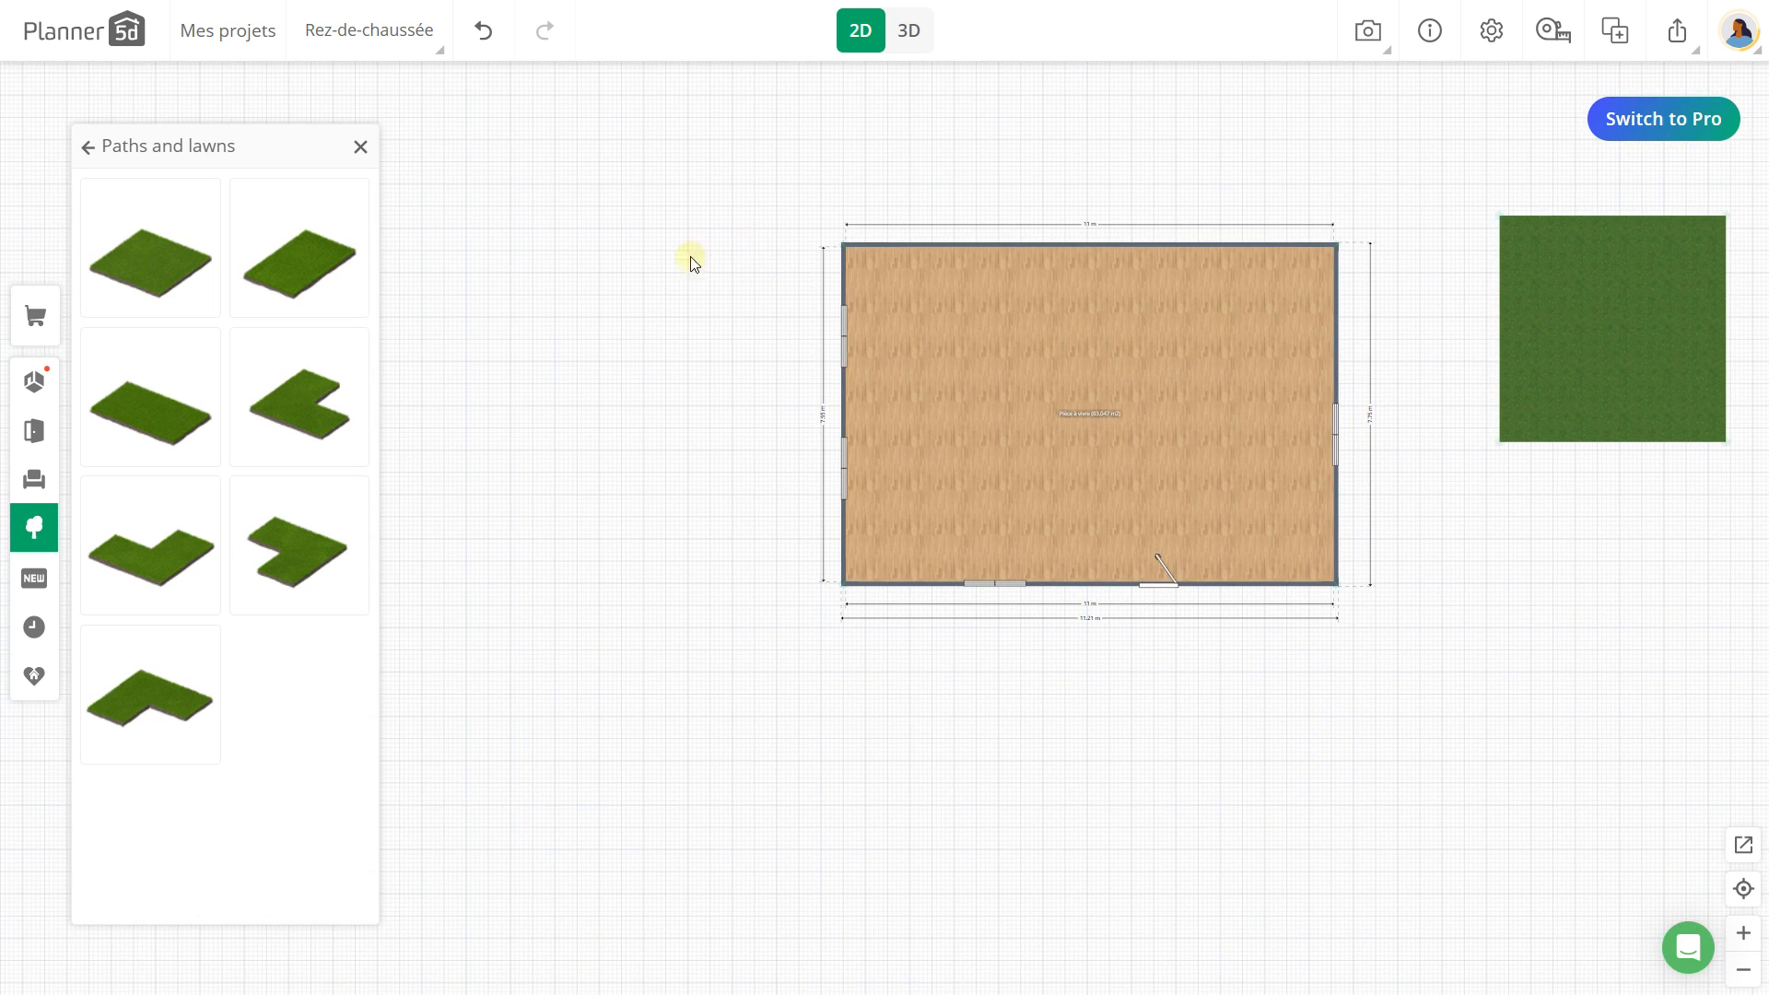
pyautogui.click(1572, 322)
pyautogui.moveTo(1584, 368); pyautogui.dragTo(660, 387)
# Step: Reshape the square lawn into a rectangle flush with the house's west wall, spanning the wall's full length
pyautogui.scroll(3, 769, 288)
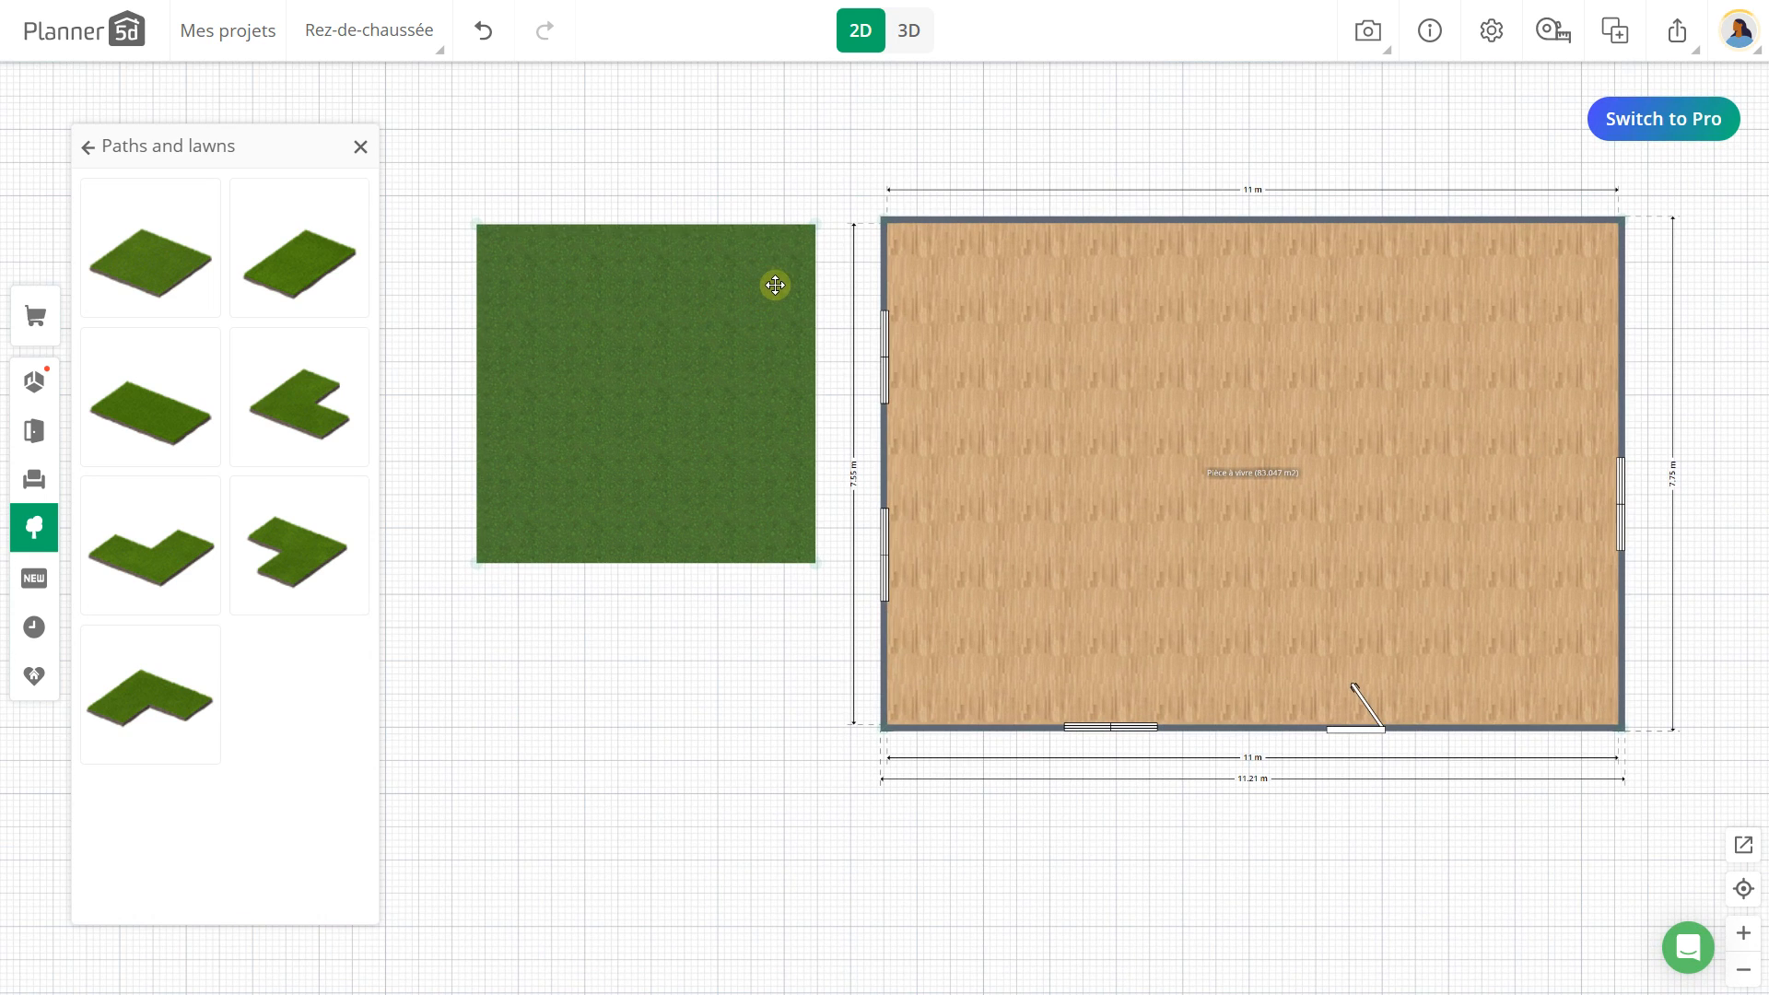
pyautogui.moveTo(814, 222); pyautogui.dragTo(887, 218)
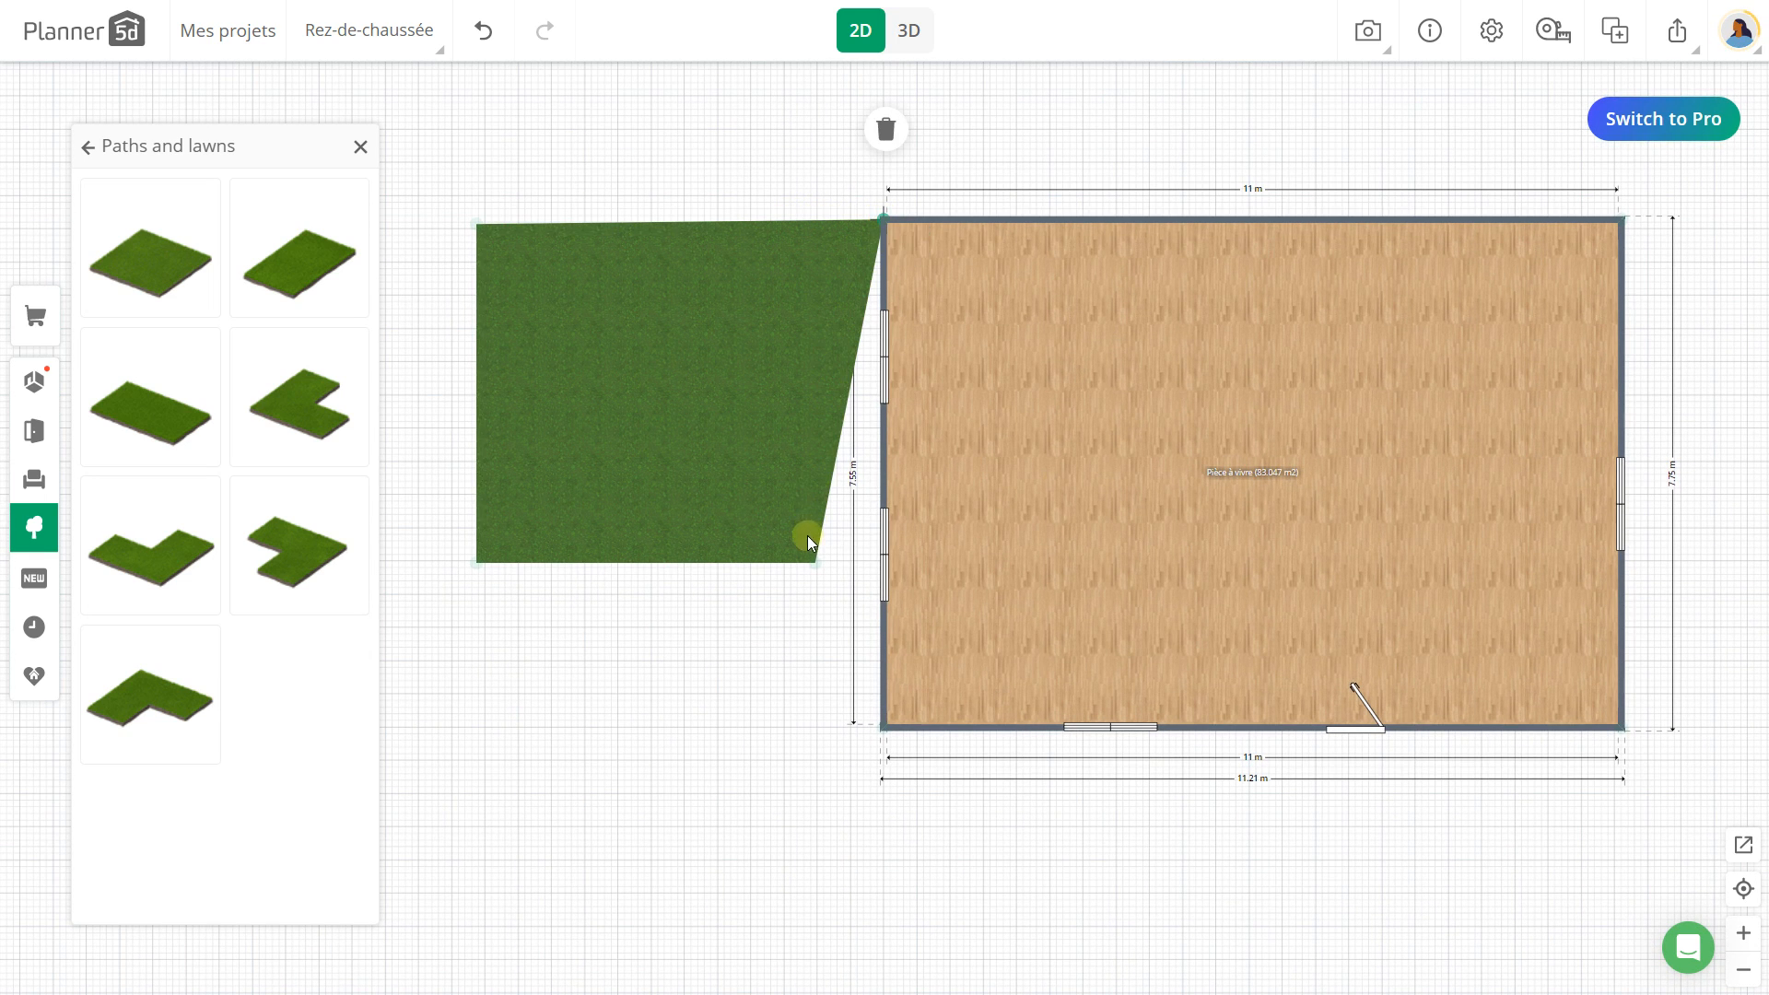
pyautogui.moveTo(816, 565); pyautogui.dragTo(882, 726)
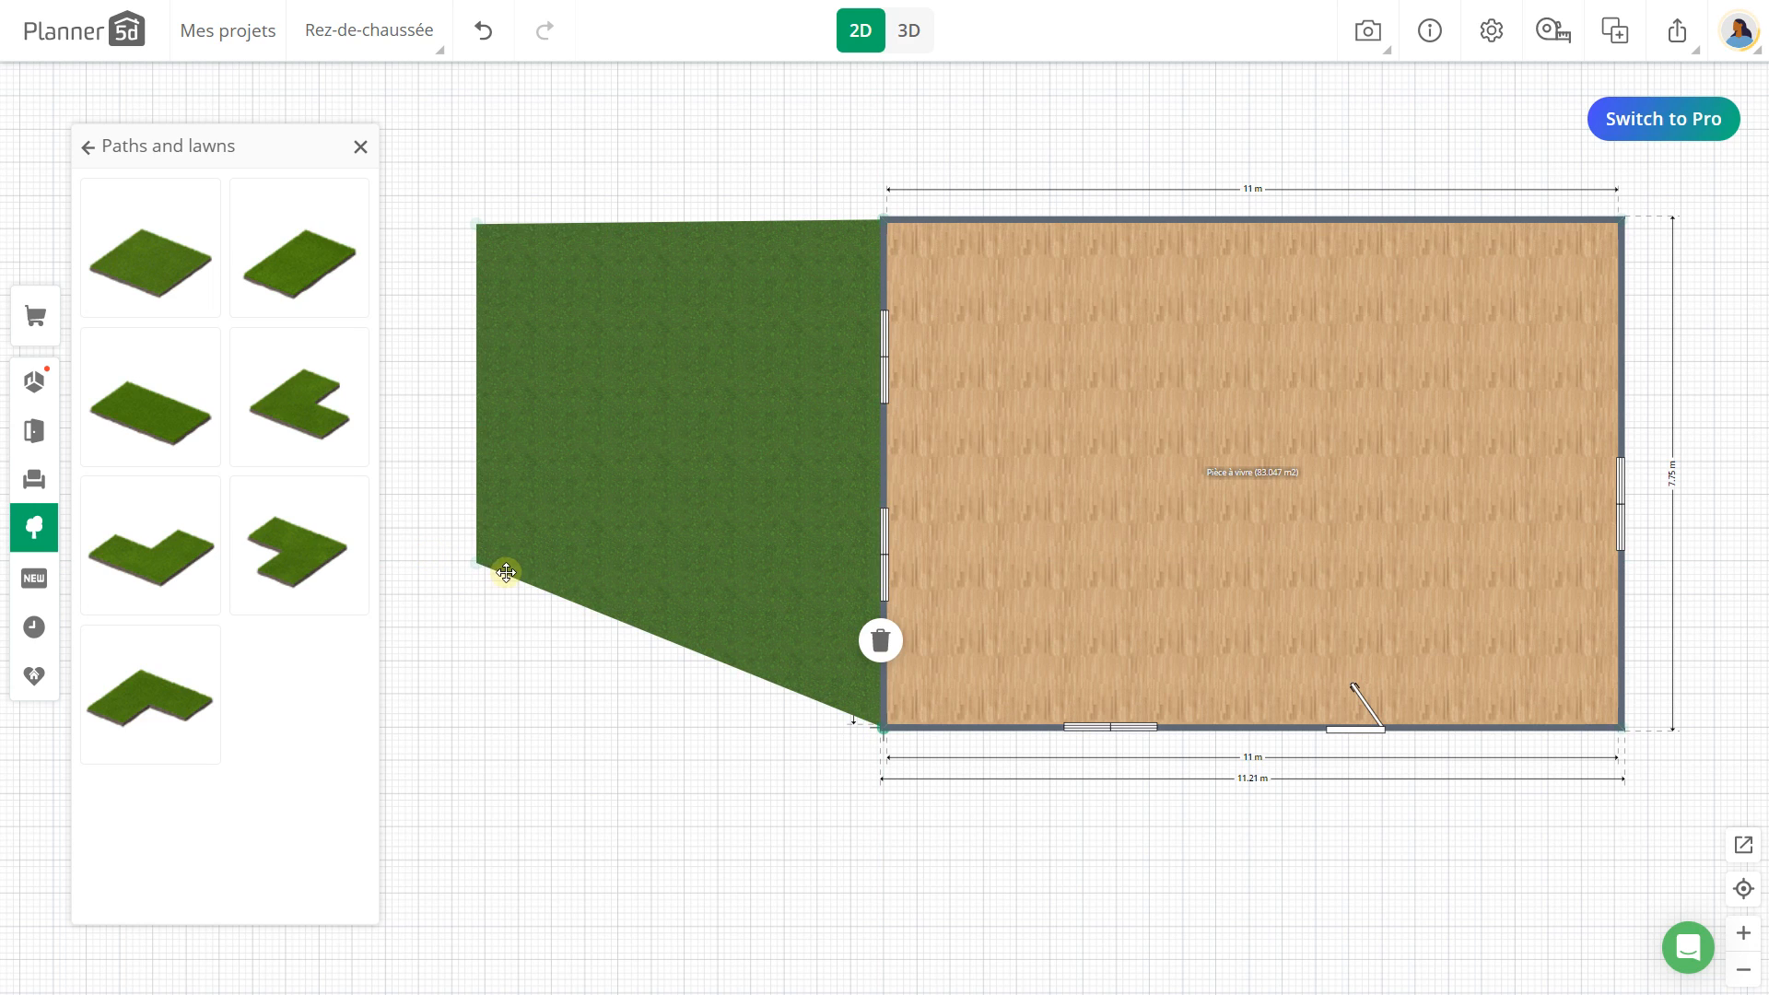
pyautogui.moveTo(477, 567); pyautogui.dragTo(657, 728)
pyautogui.moveTo(475, 224); pyautogui.dragTo(650, 220)
pyautogui.click(620, 166)
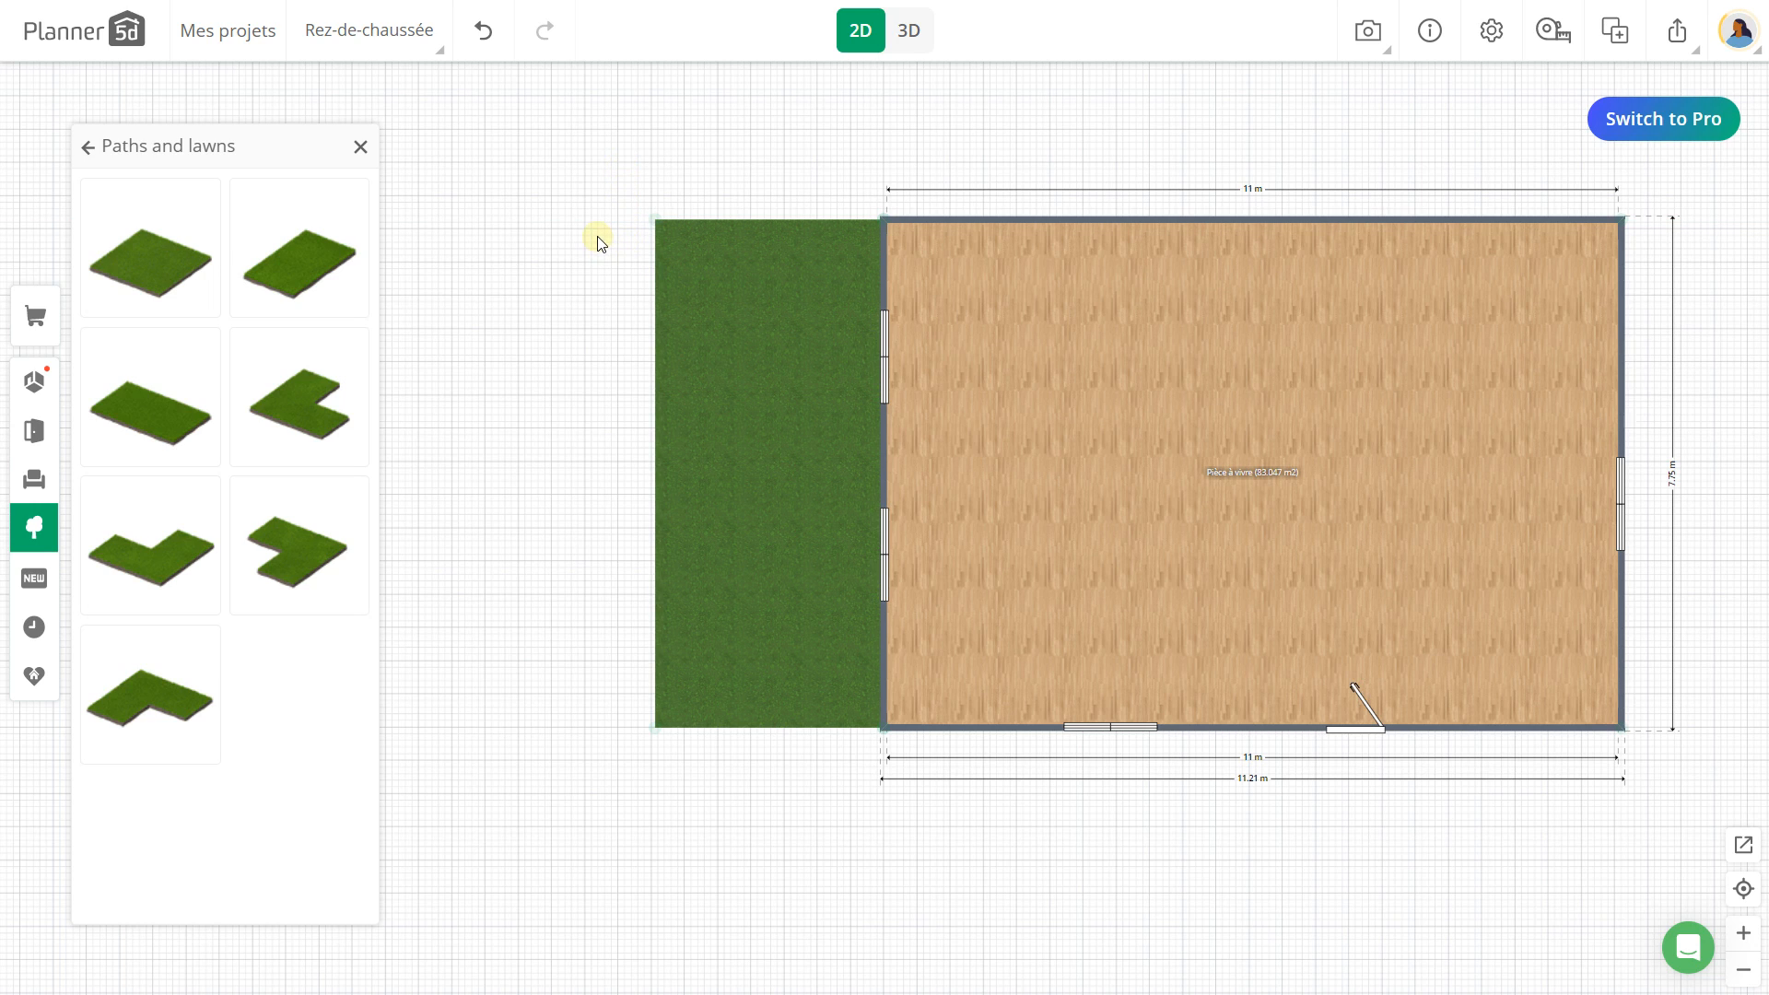
# Step: Replace the grass of the lawn beside the west wall with the grey stone paving texture from Allées et pelouses
pyautogui.click(726, 288)
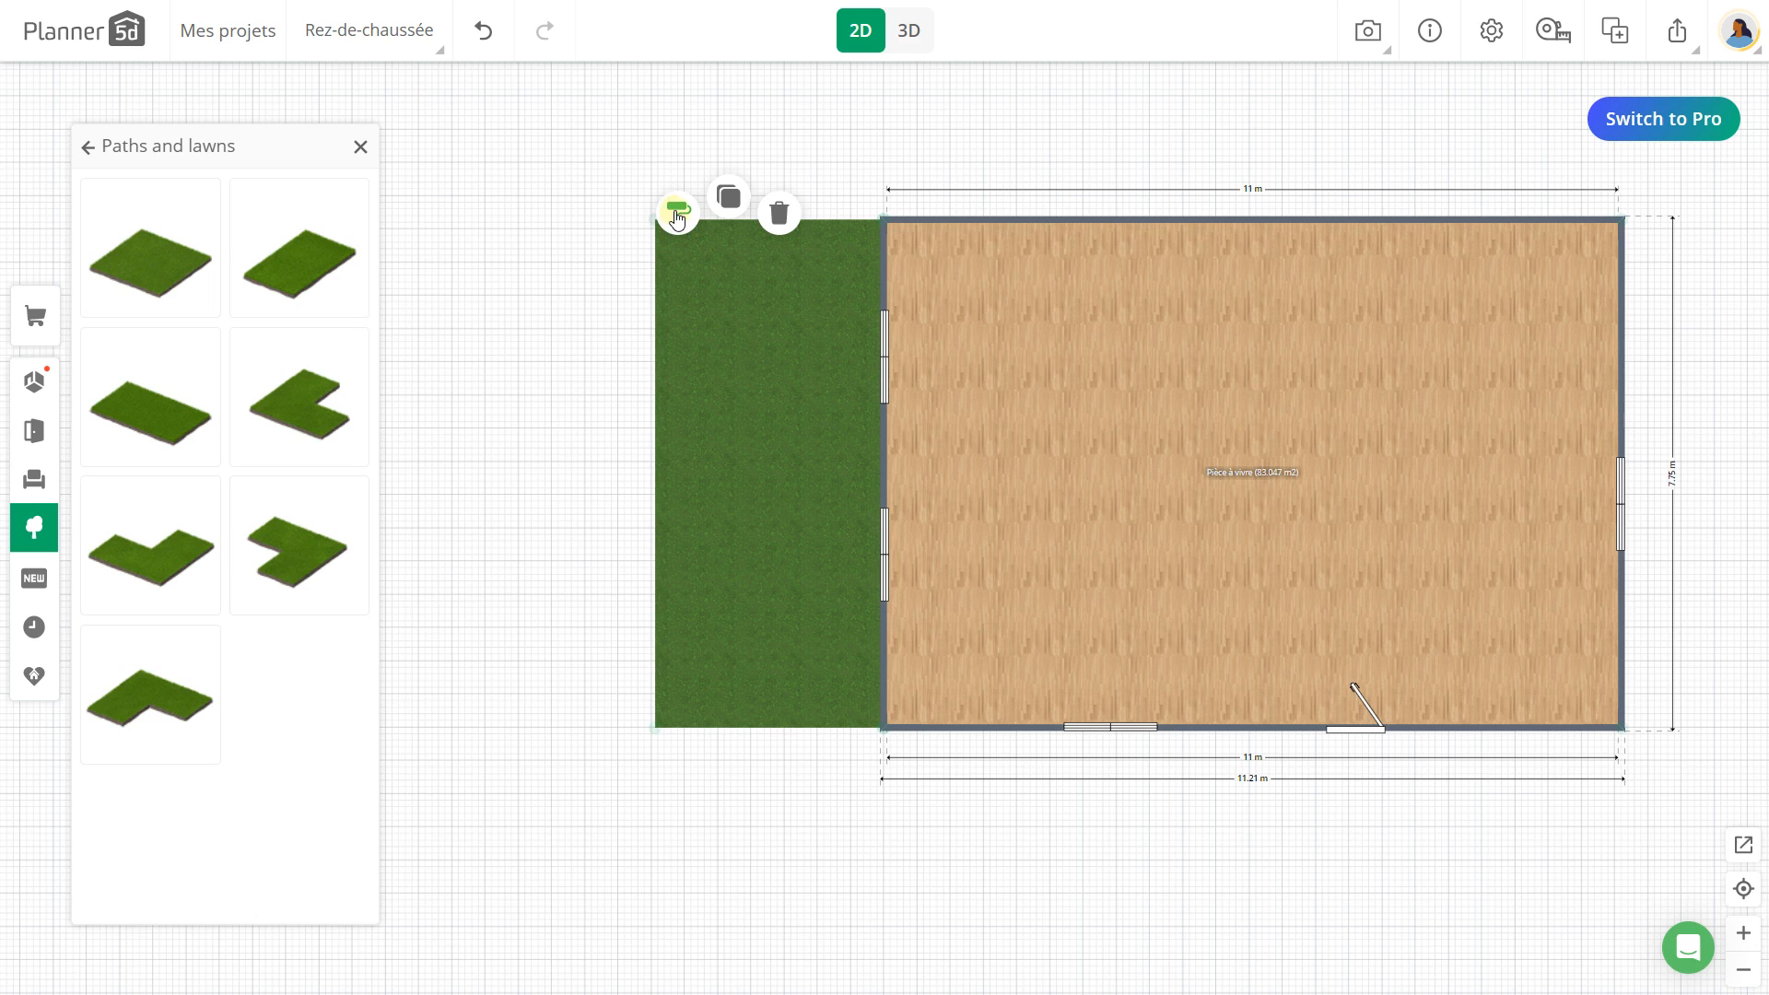
pyautogui.click(682, 214)
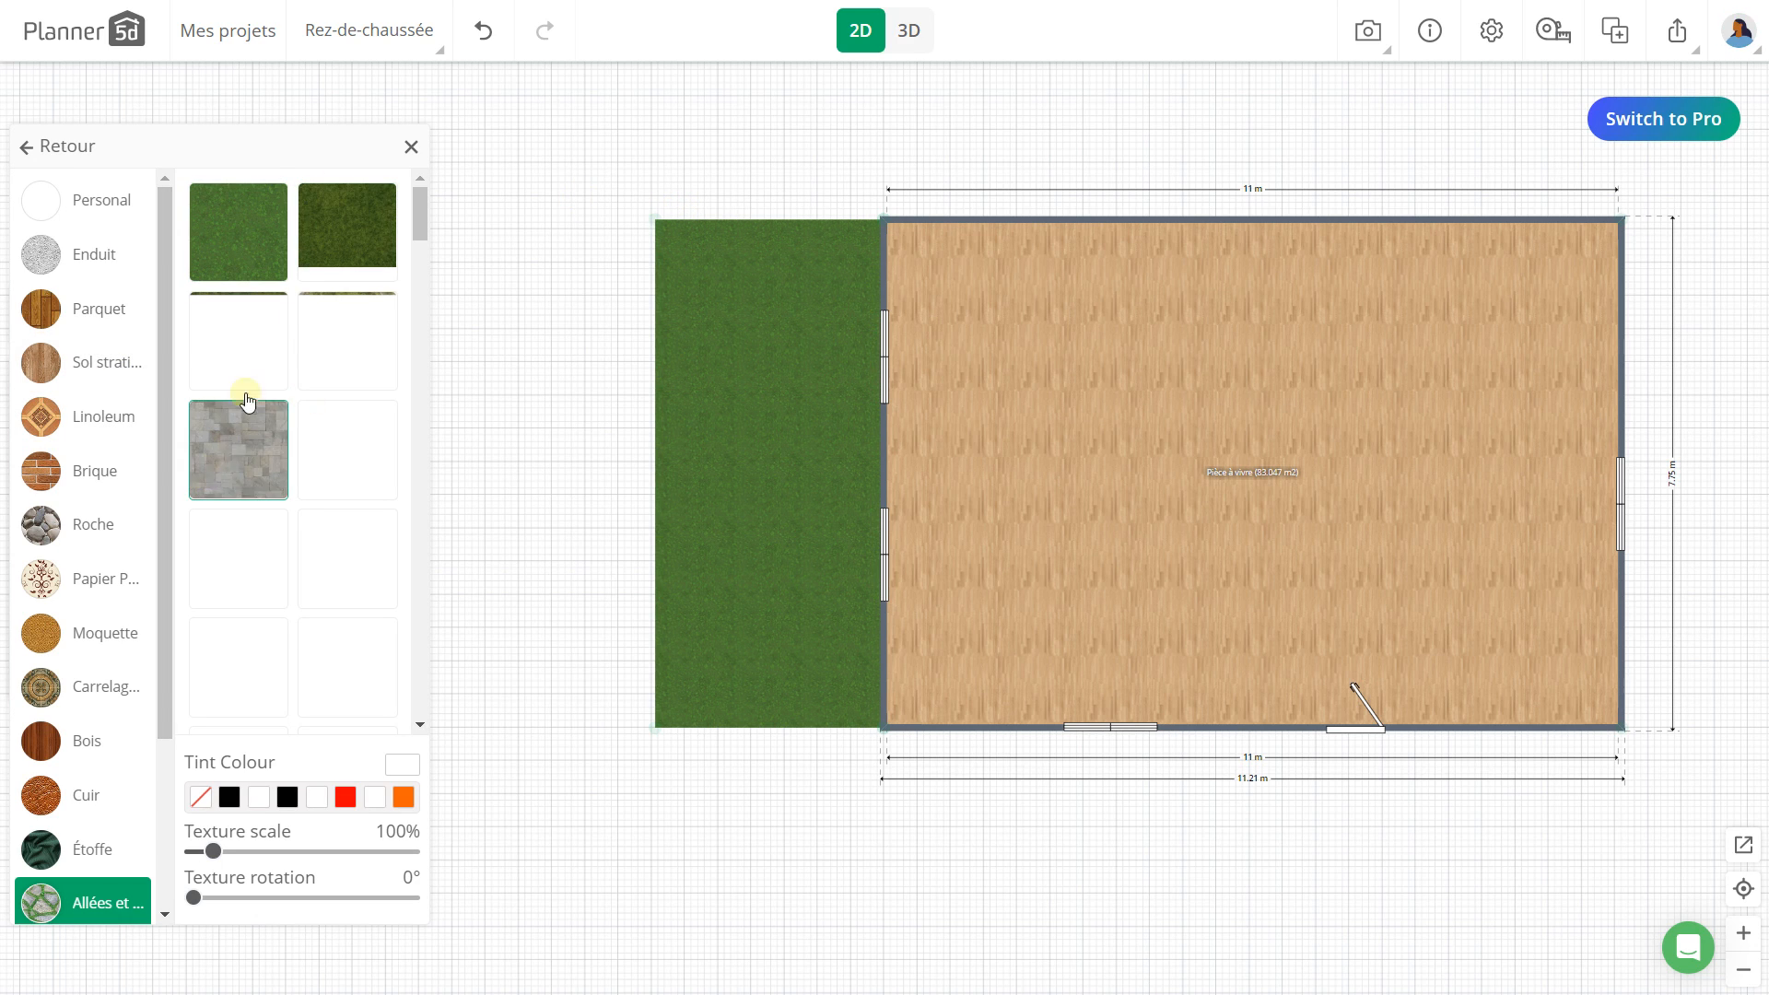
pyautogui.scroll(-3, 62, 592)
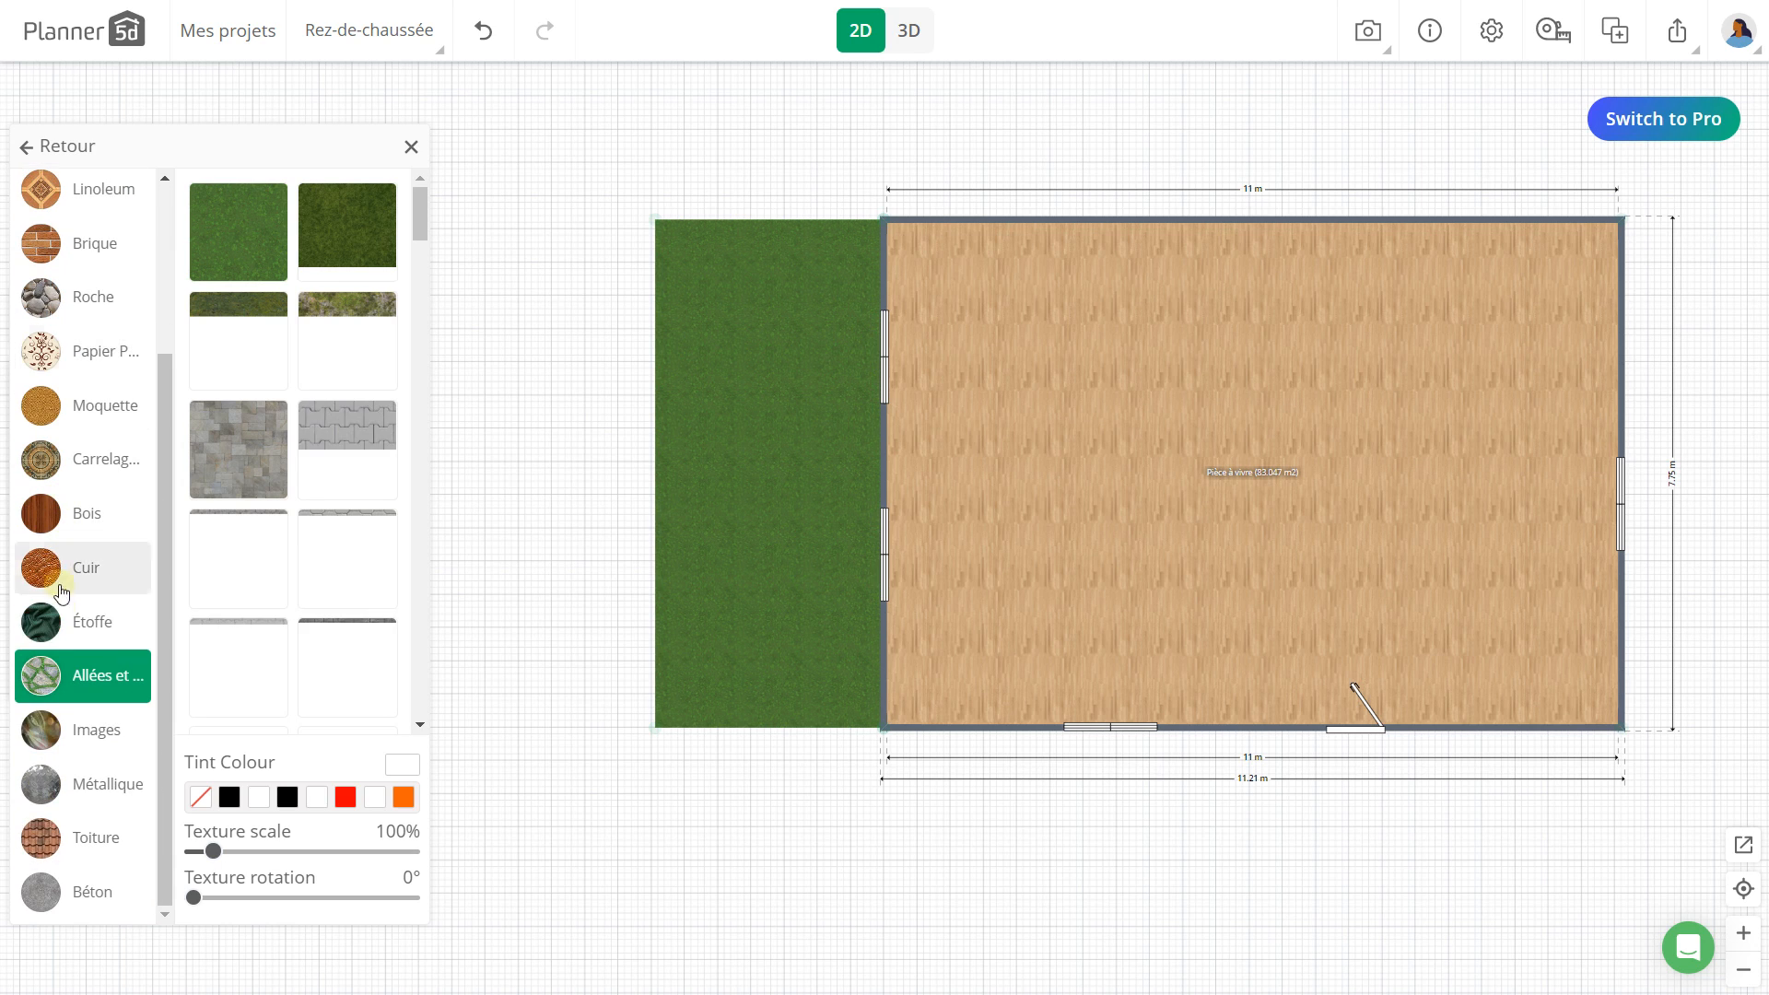
pyautogui.click(77, 677)
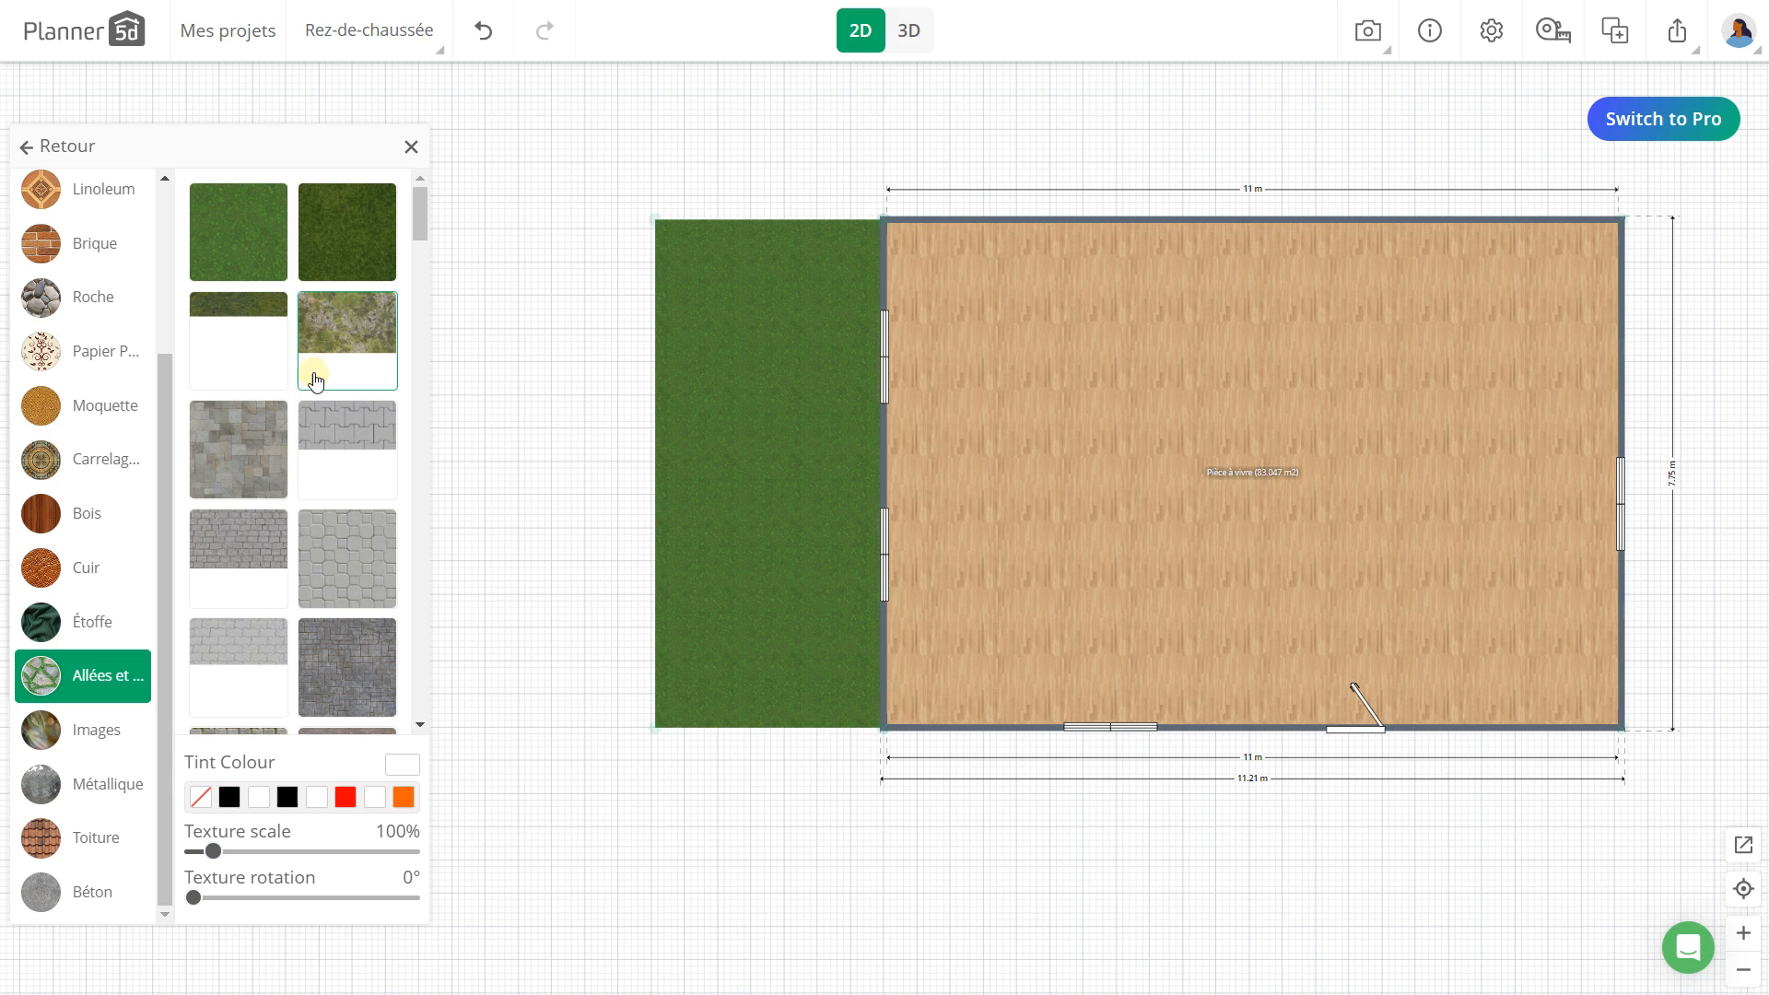
pyautogui.scroll(-5, 316, 373)
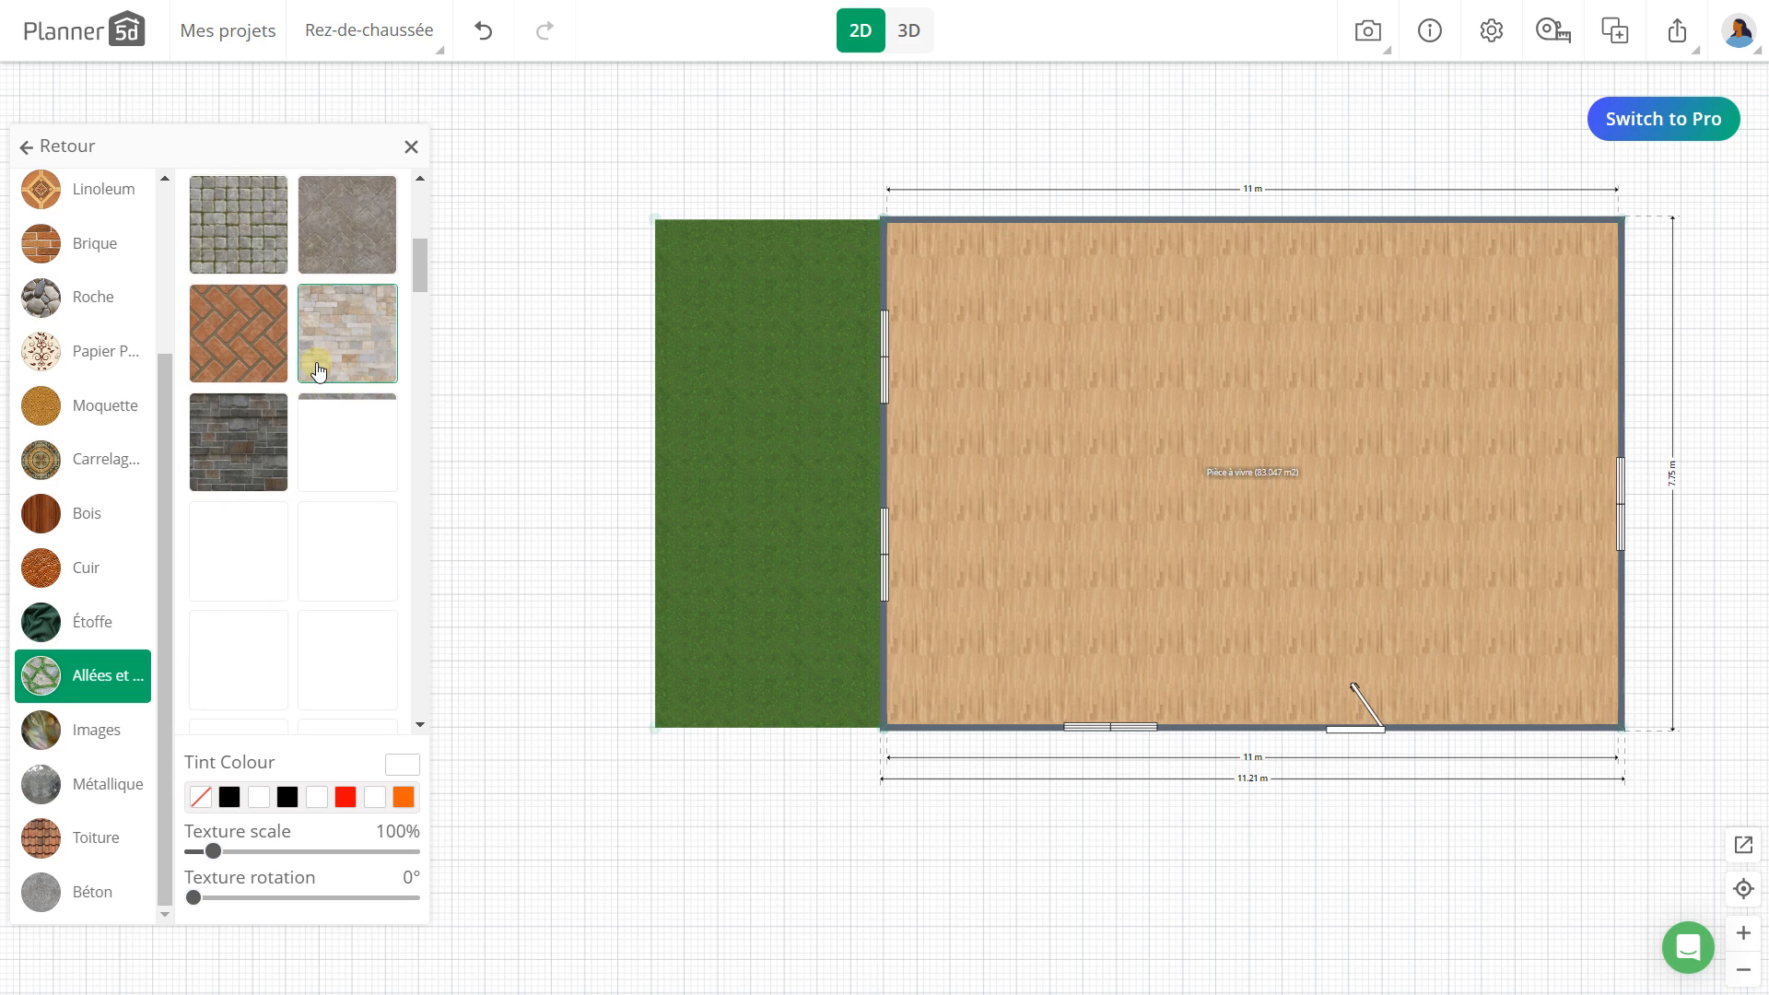
pyautogui.scroll(4, 315, 364)
pyautogui.click(221, 345)
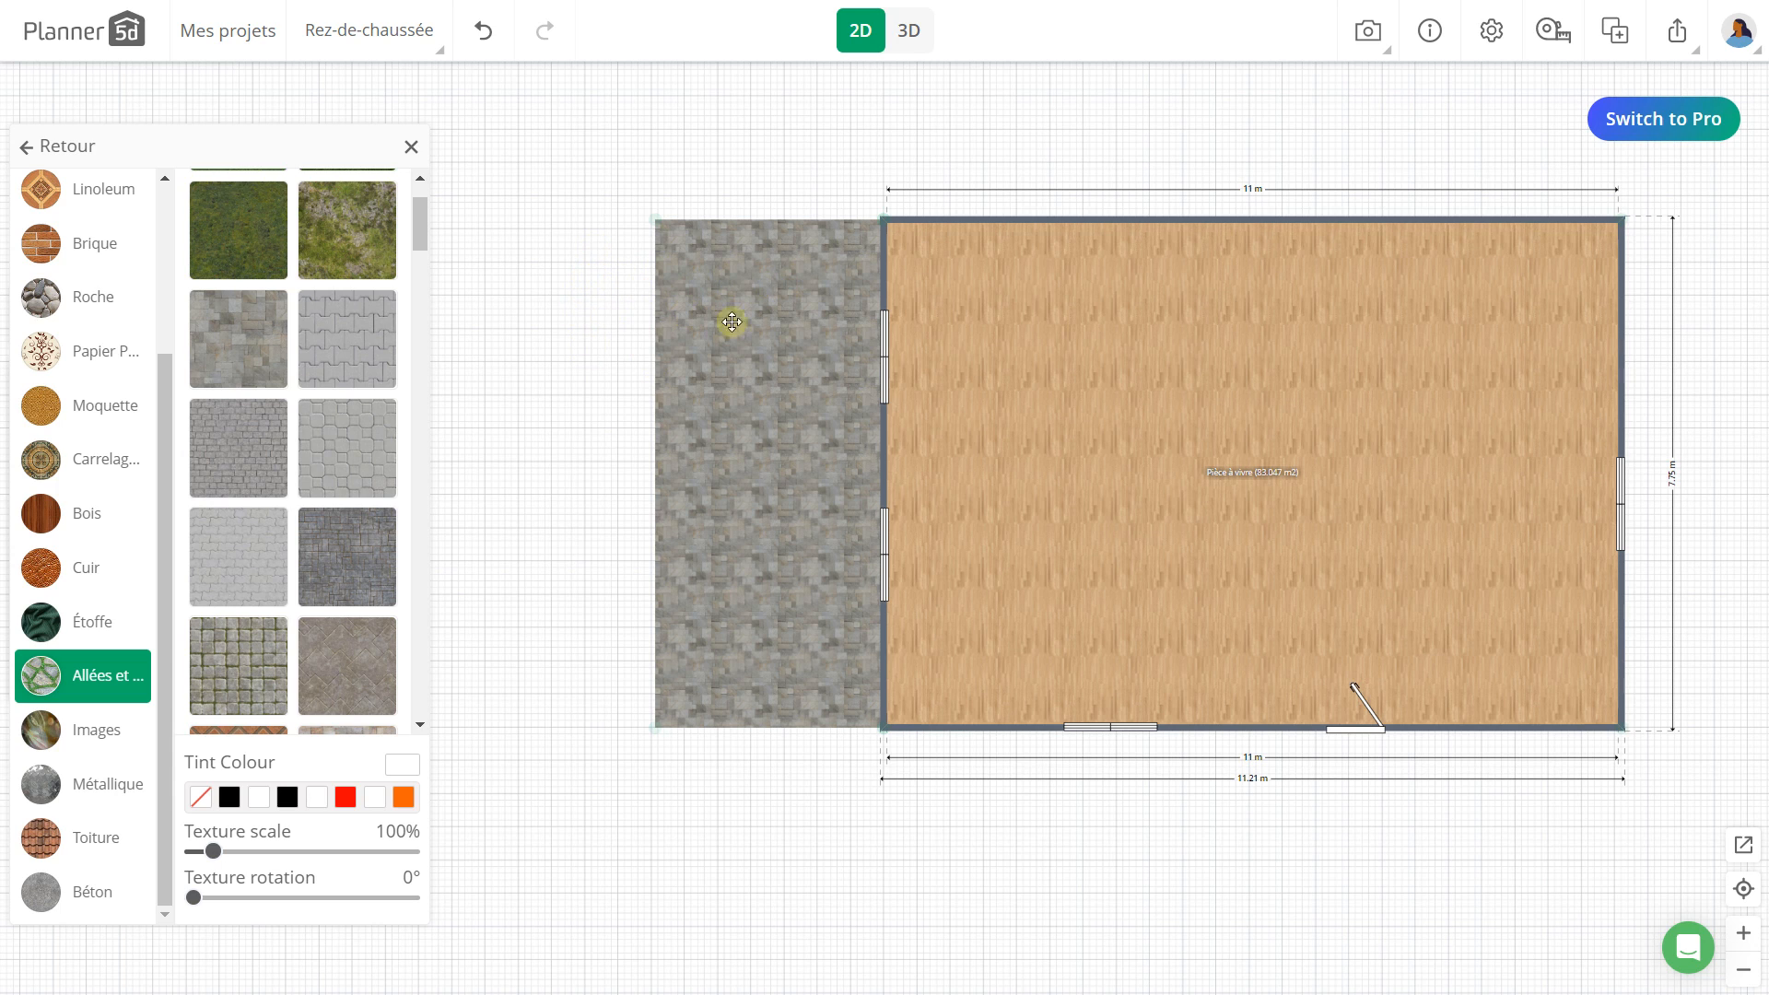
pyautogui.click(544, 275)
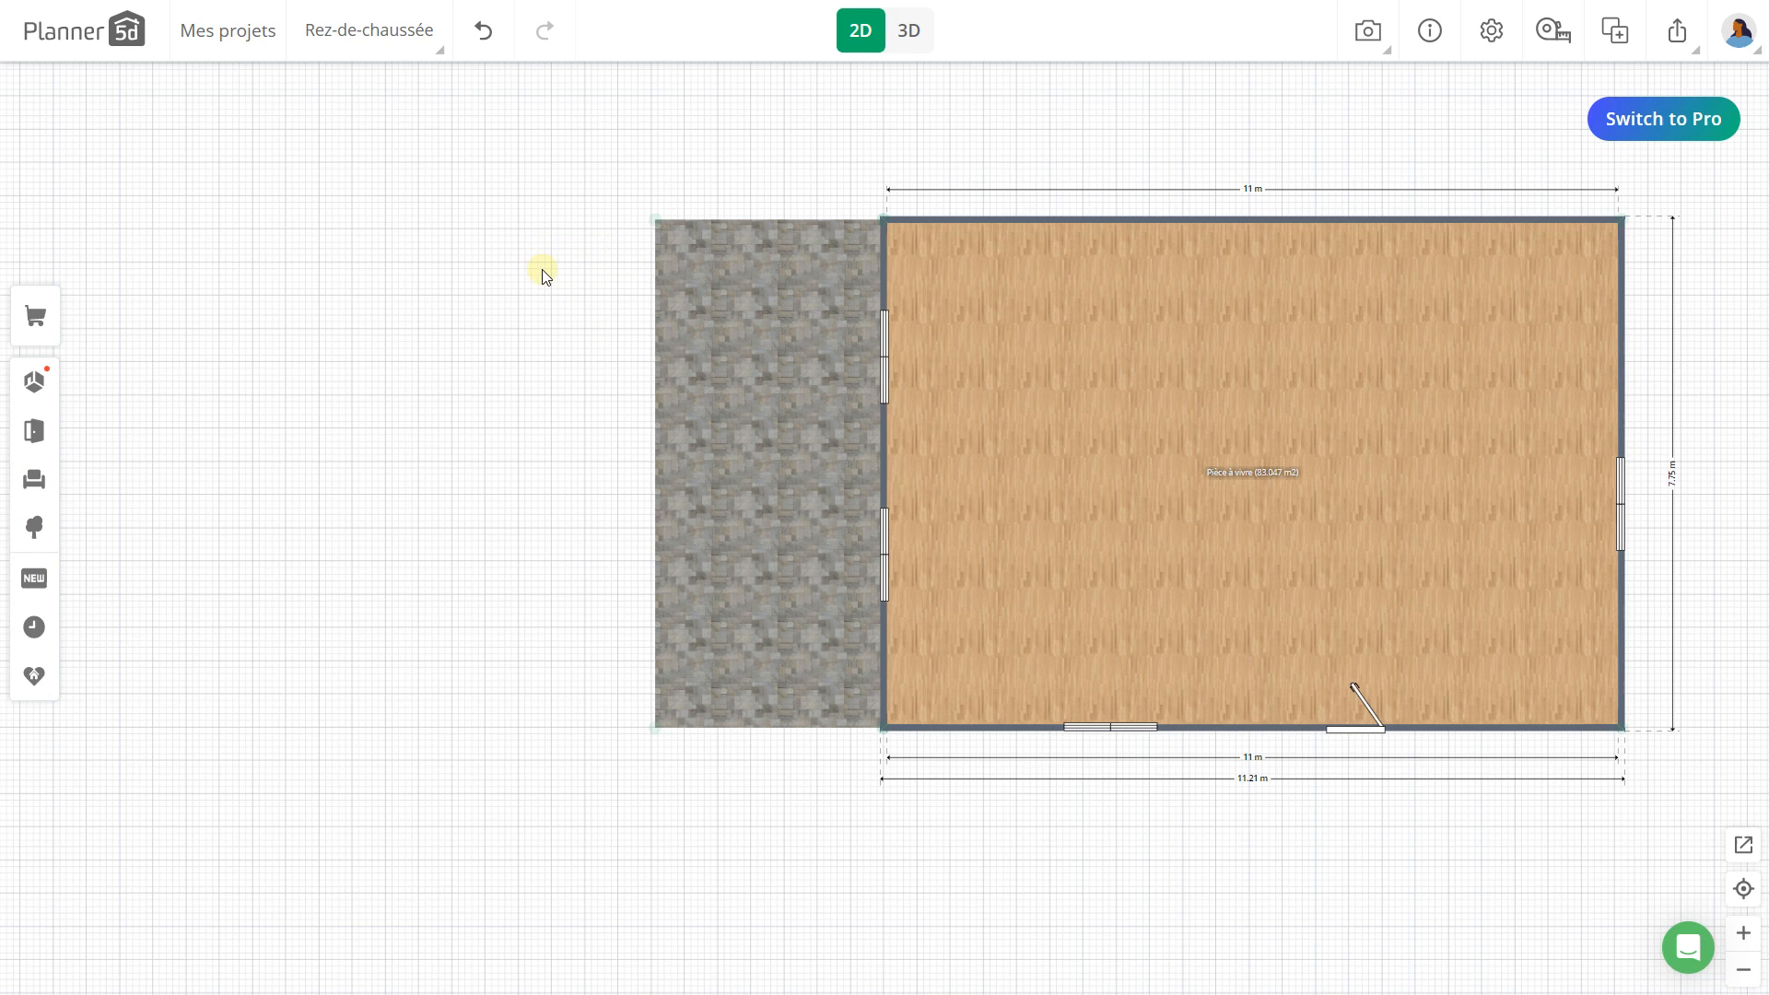
# Step: Add an L-shaped lawn from Allées et pelouses and place it around the house's northeast corner
pyautogui.click(725, 291)
pyautogui.moveTo(501, 487); pyautogui.dragTo(366, 479)
pyautogui.scroll(1, 348, 431)
pyautogui.scroll(-1, 348, 431)
pyautogui.click(34, 527)
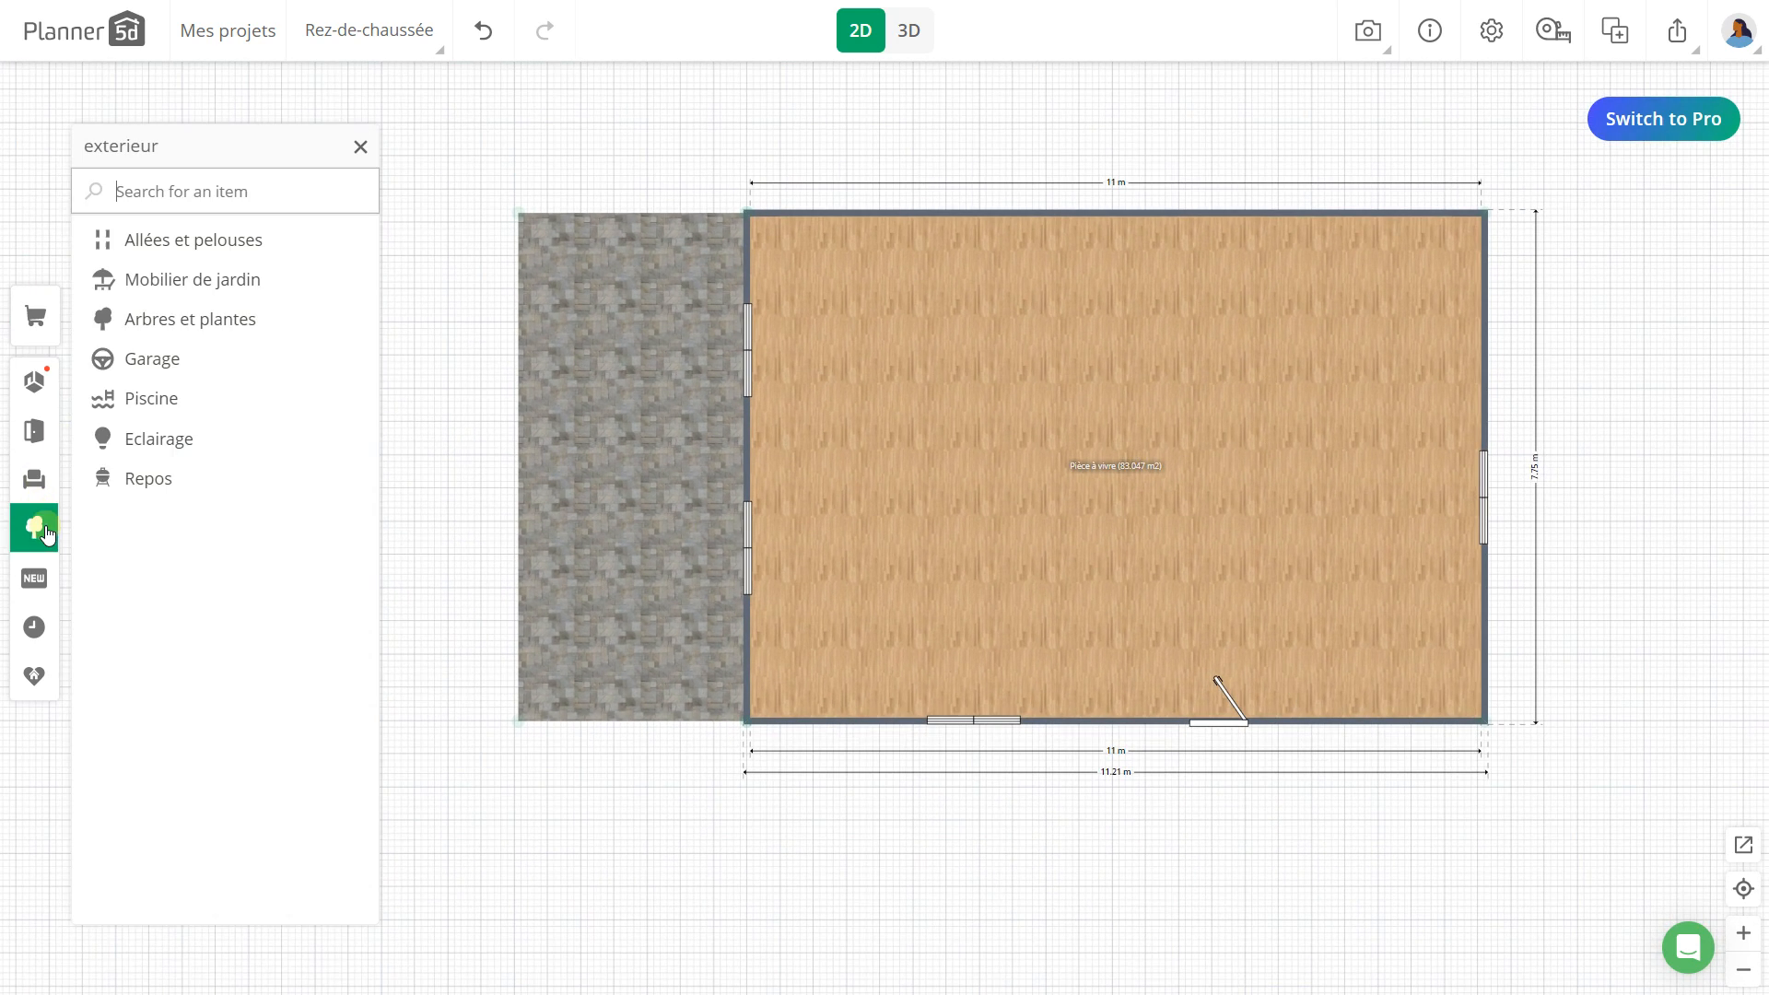
pyautogui.click(189, 250)
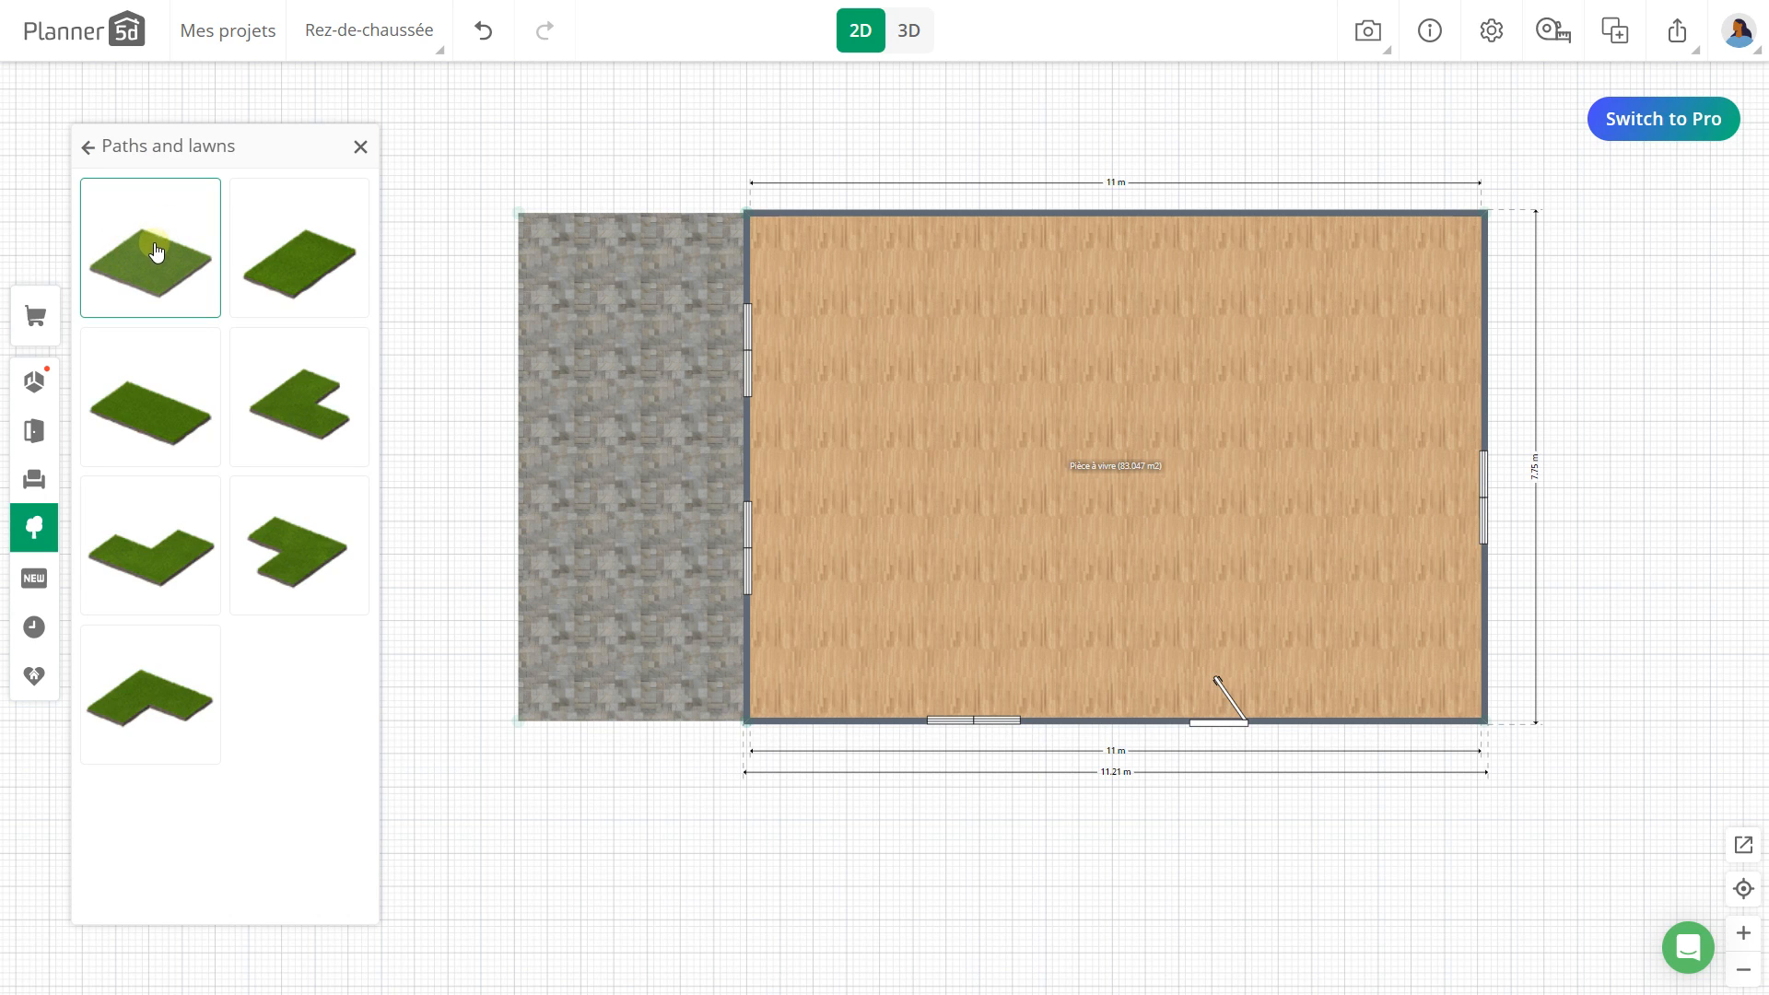
pyautogui.click(300, 552)
pyautogui.click(1121, 820)
pyautogui.moveTo(1121, 820); pyautogui.dragTo(1580, 318)
pyautogui.moveTo(1499, 502); pyautogui.dragTo(1326, 548)
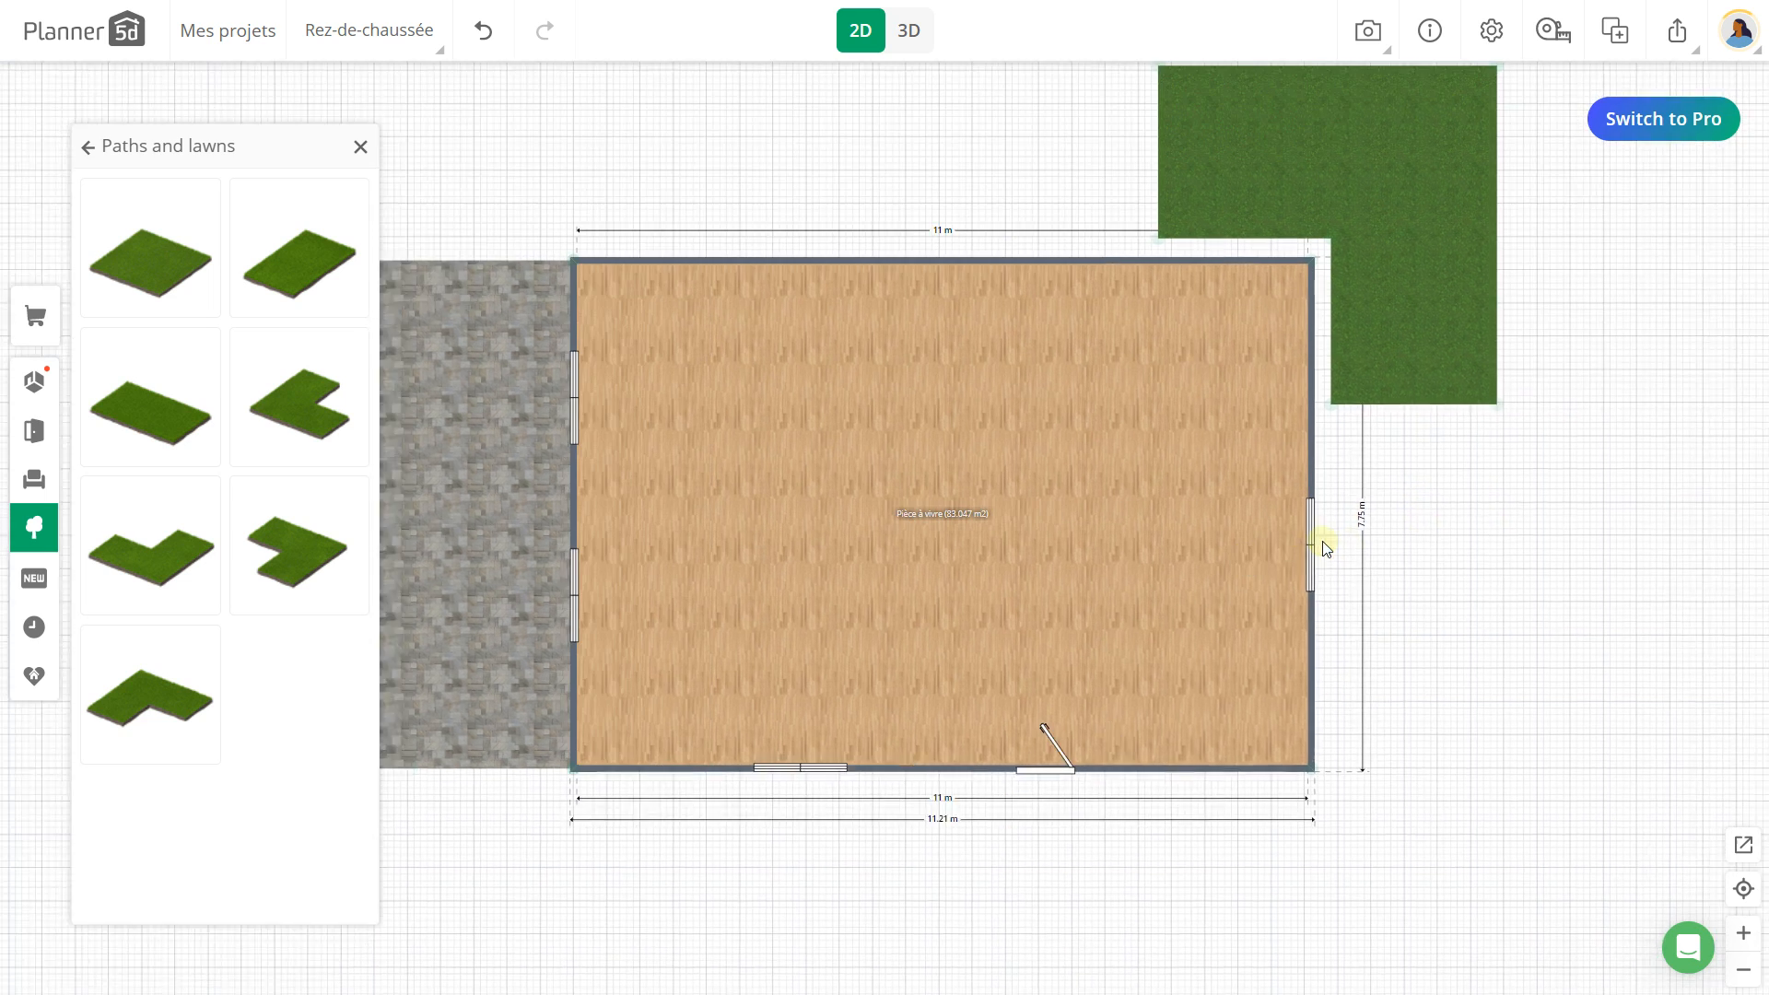
# Step: Fit the L-shaped lawn's inner corners to the north and east walls and extend its outer east edge south past the house
pyautogui.moveTo(1230, 265); pyautogui.dragTo(1210, 280)
pyautogui.moveTo(1235, 428); pyautogui.dragTo(1208, 784)
pyautogui.moveTo(1056, 247); pyautogui.dragTo(1058, 280)
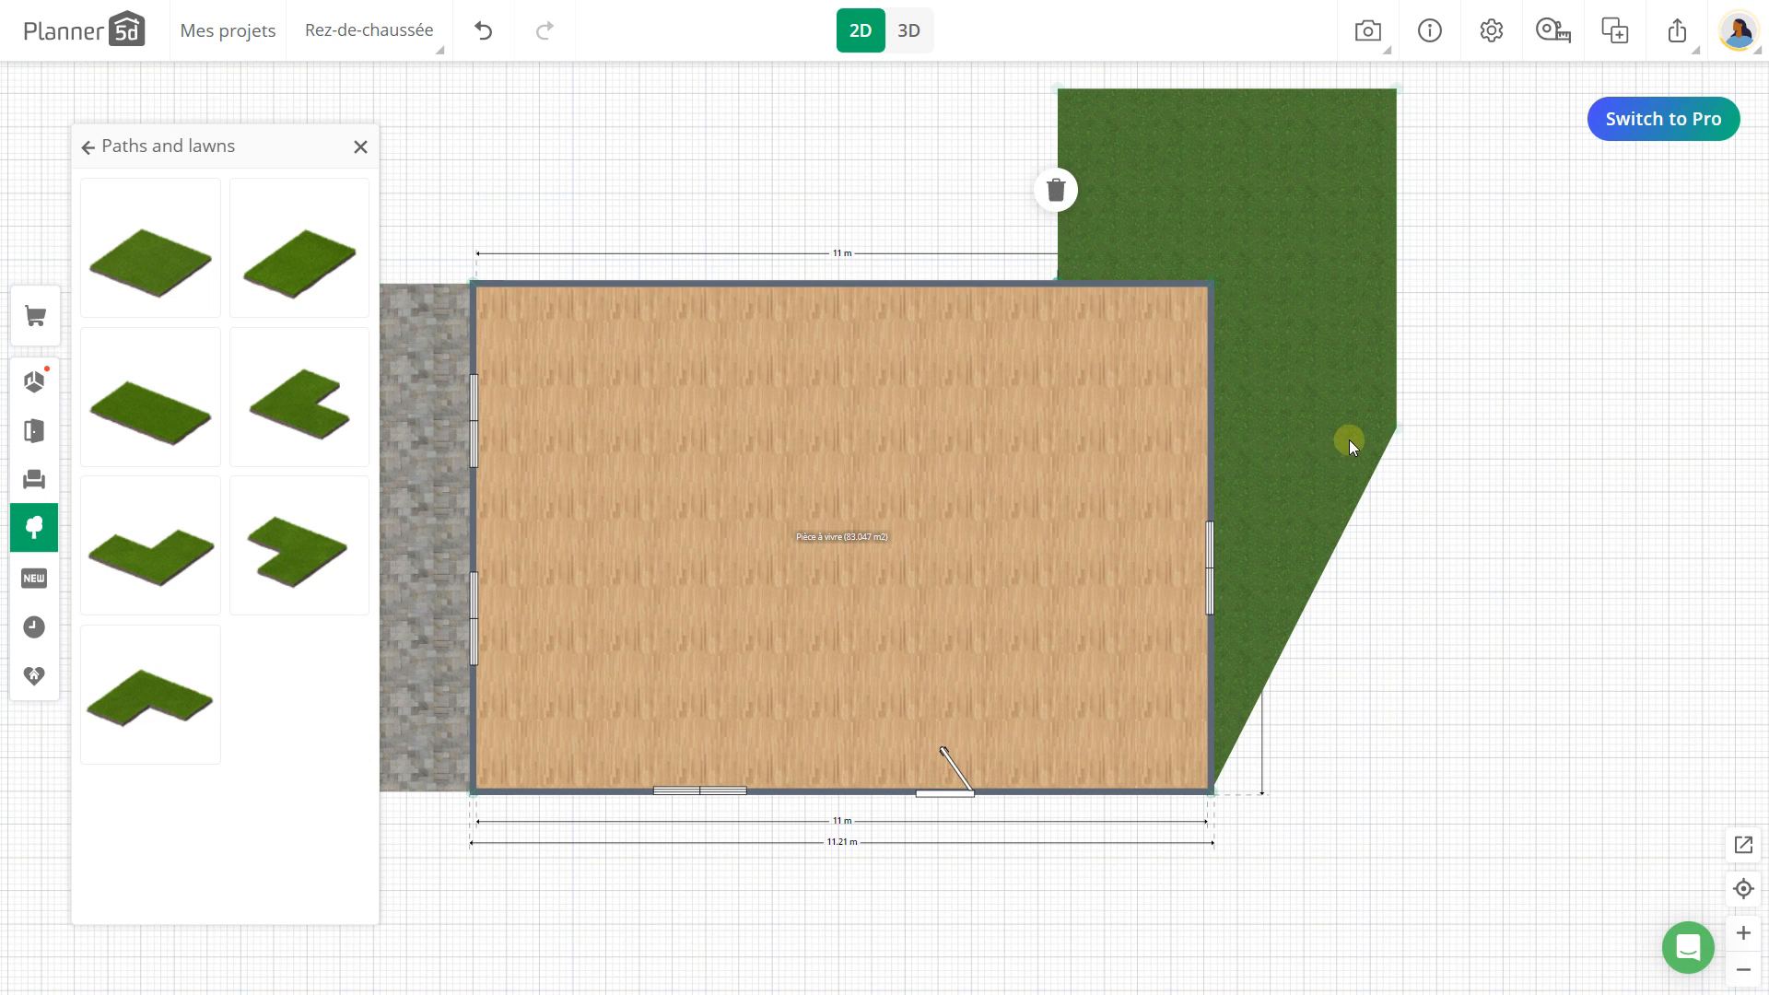
pyautogui.scroll(-2, 1352, 441)
pyautogui.moveTo(1384, 433); pyautogui.dragTo(1380, 908)
pyautogui.moveTo(1438, 782); pyautogui.dragTo(1374, 415)
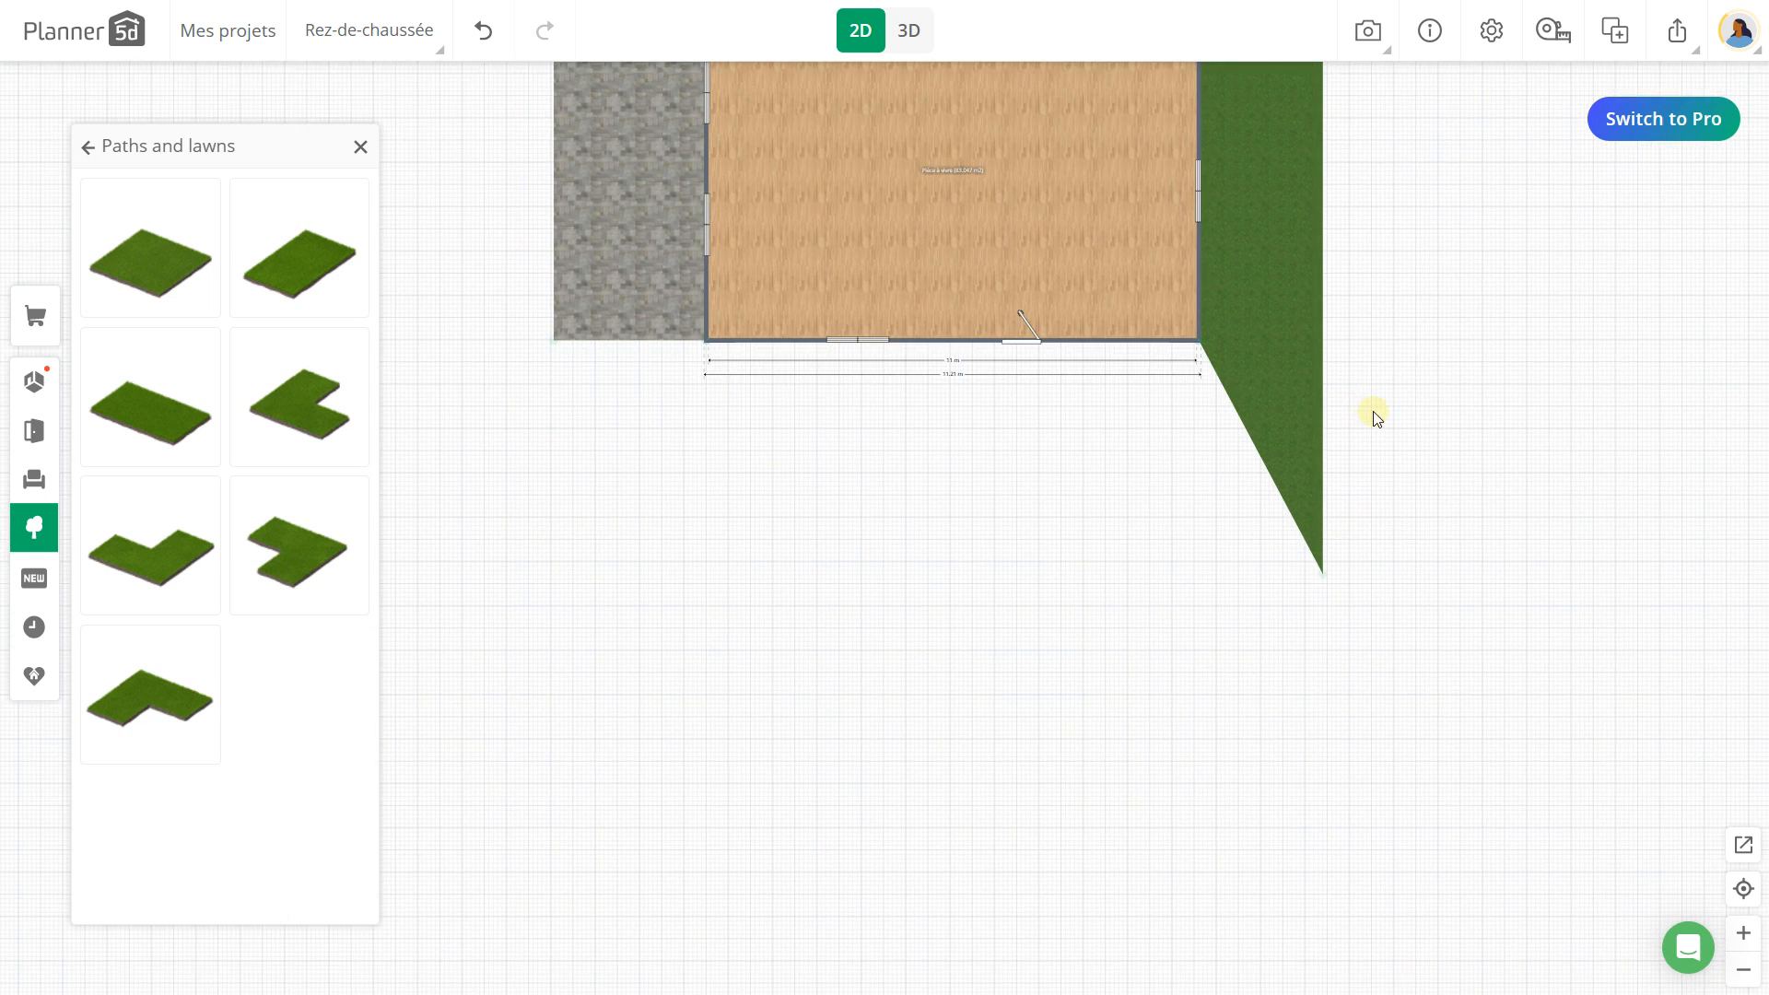
# Step: Add a corner to the lawn's slanted edge and pull it west to just below the house's southwest corner
pyautogui.moveTo(888, 524); pyautogui.dragTo(931, 550)
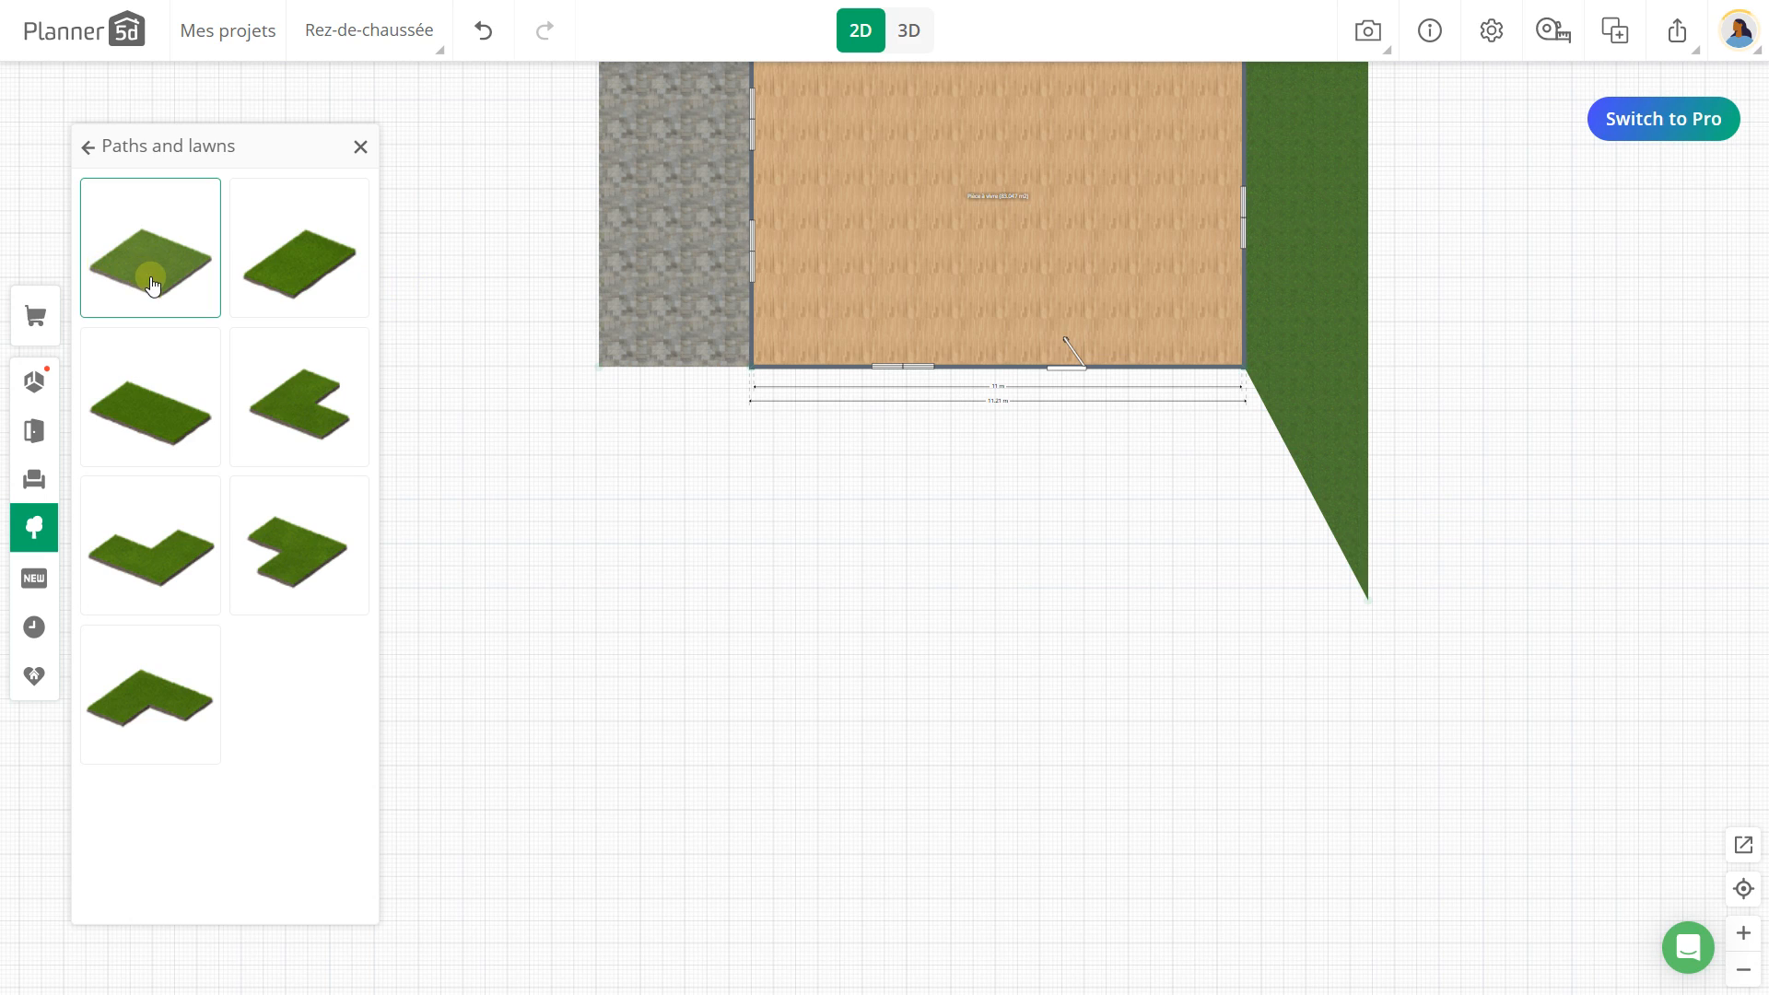
pyautogui.click(145, 355)
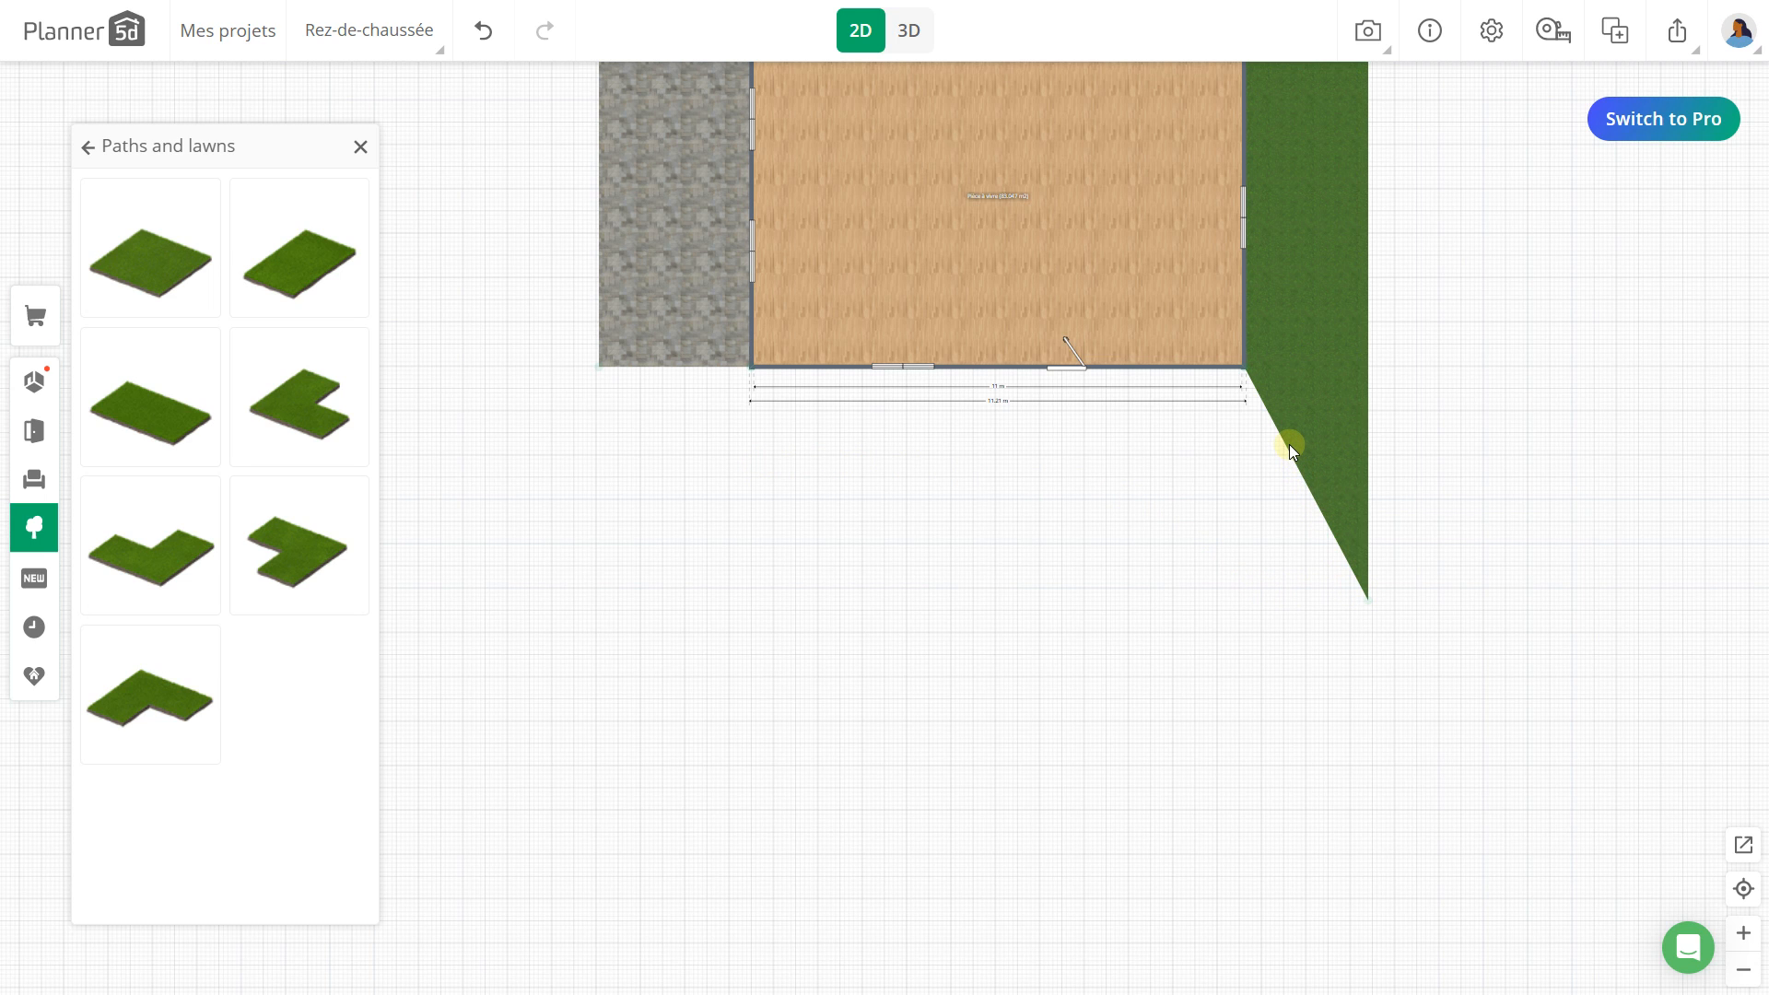
pyautogui.scroll(3, 1290, 444)
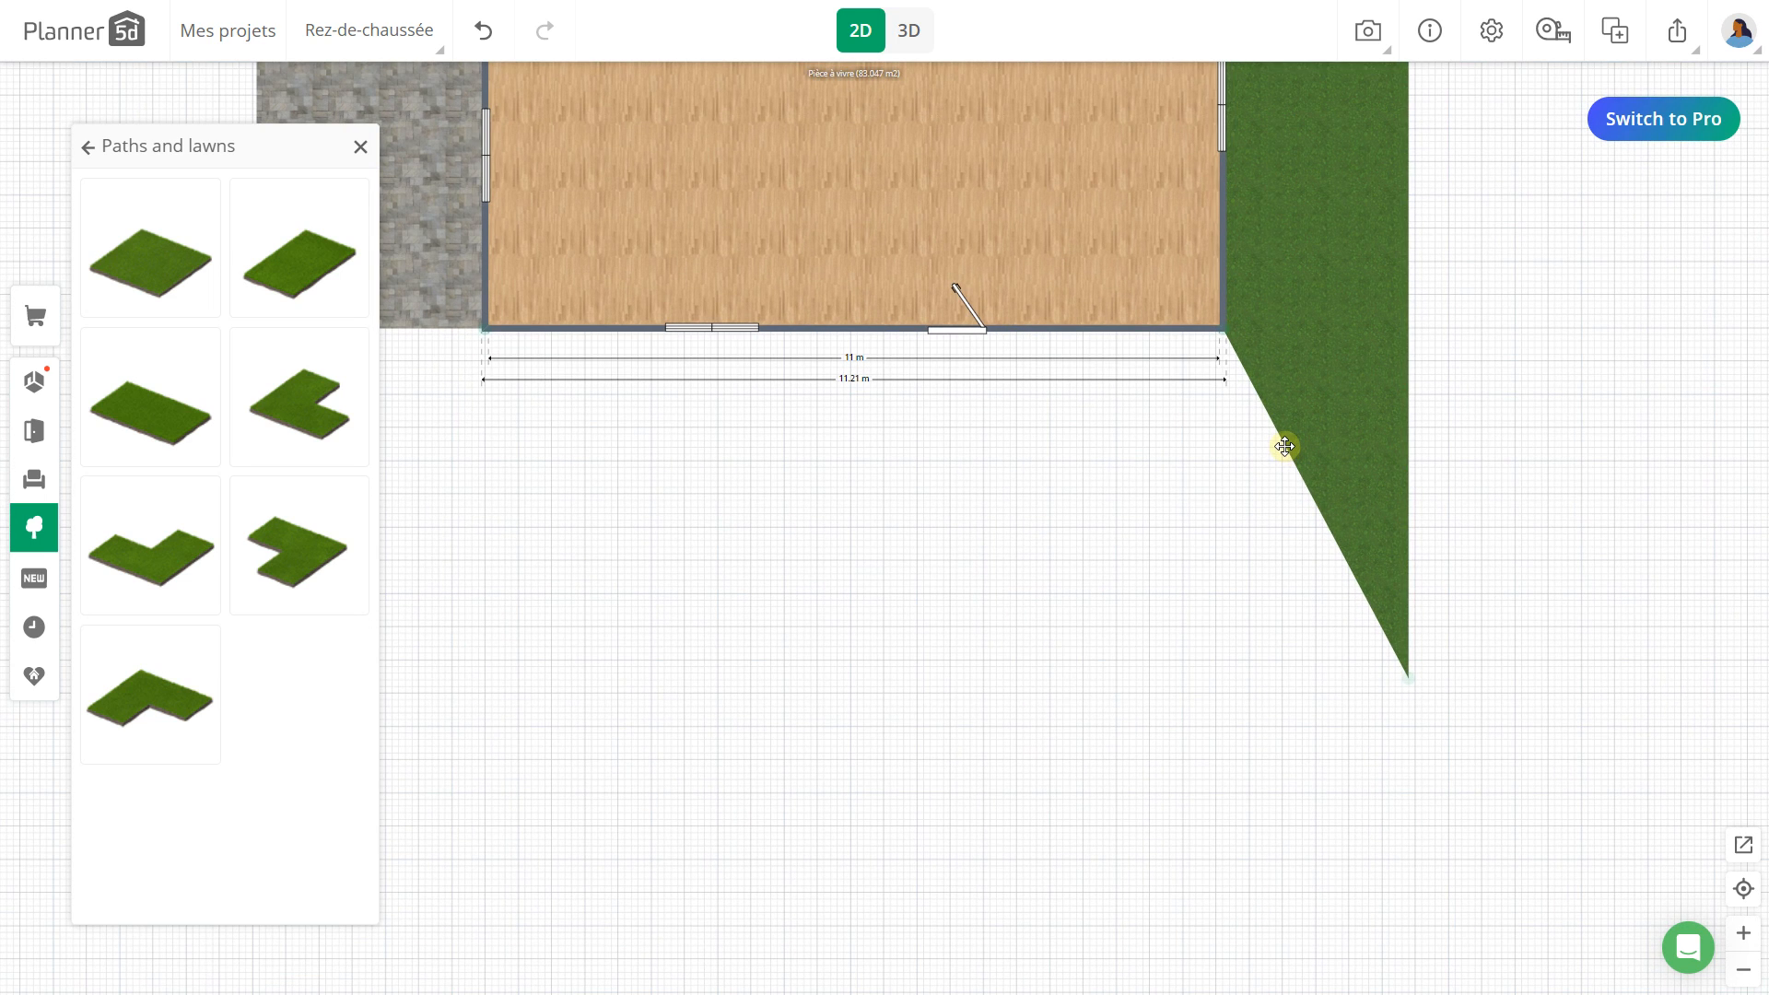
pyautogui.click(1285, 446)
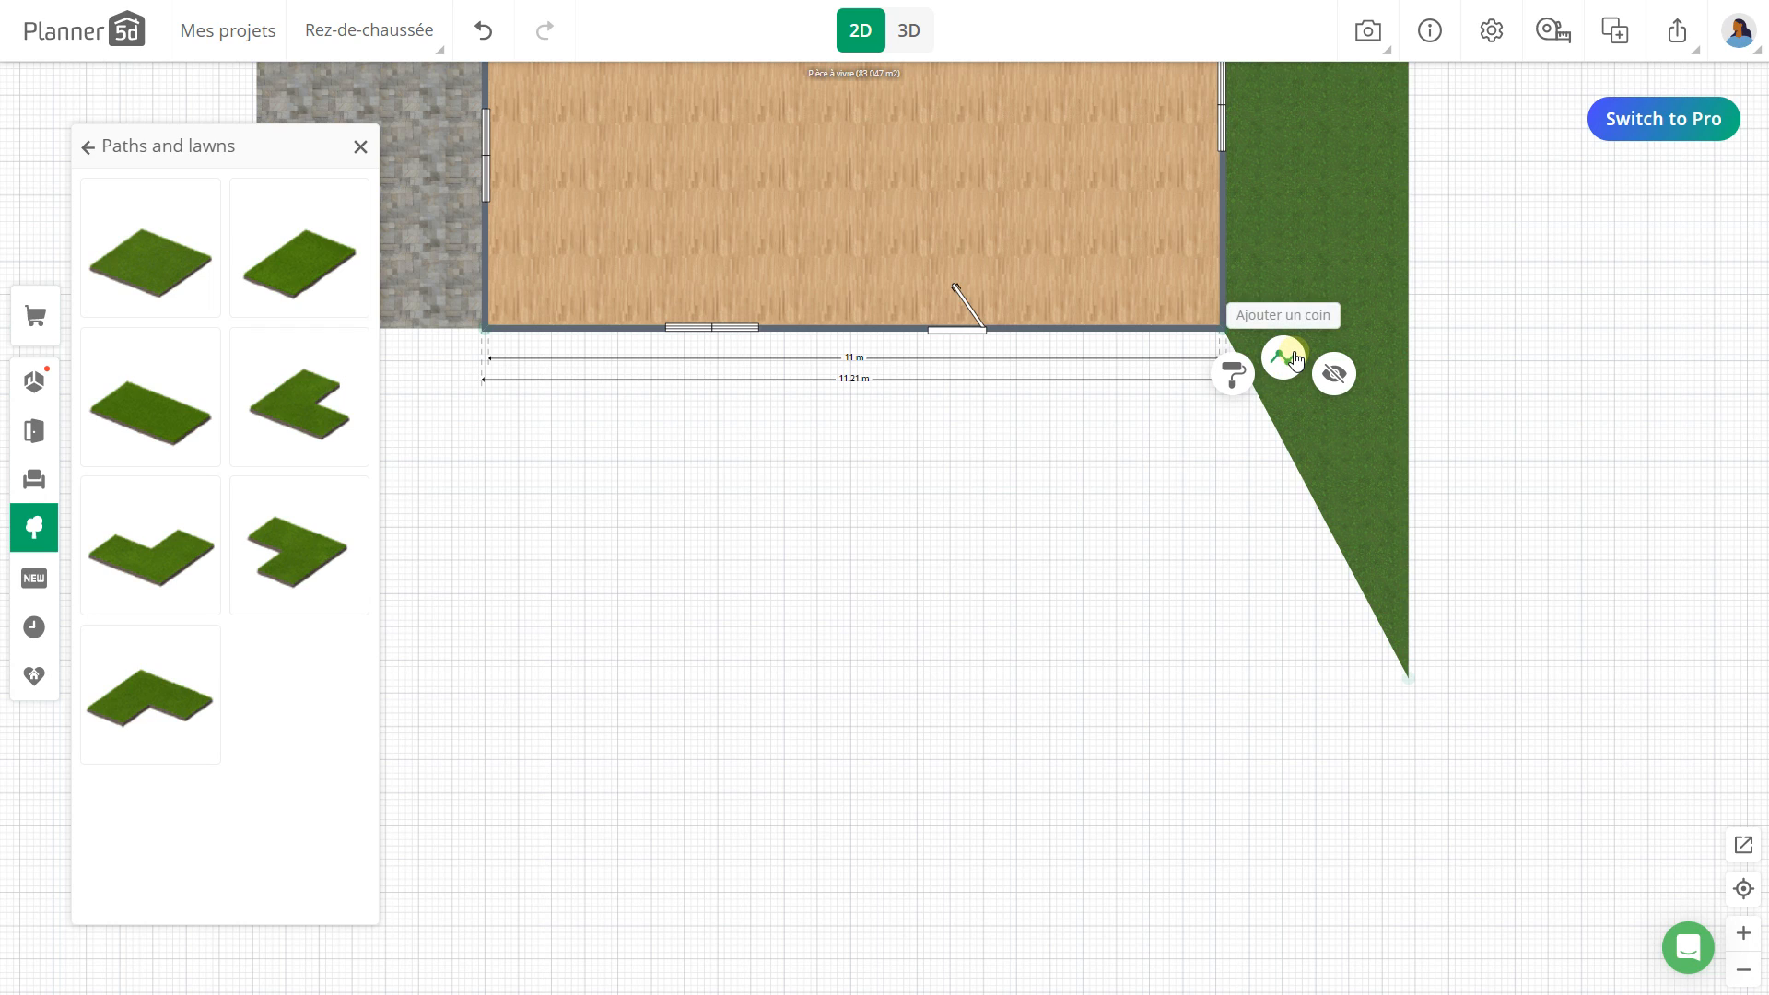
pyautogui.click(1295, 357)
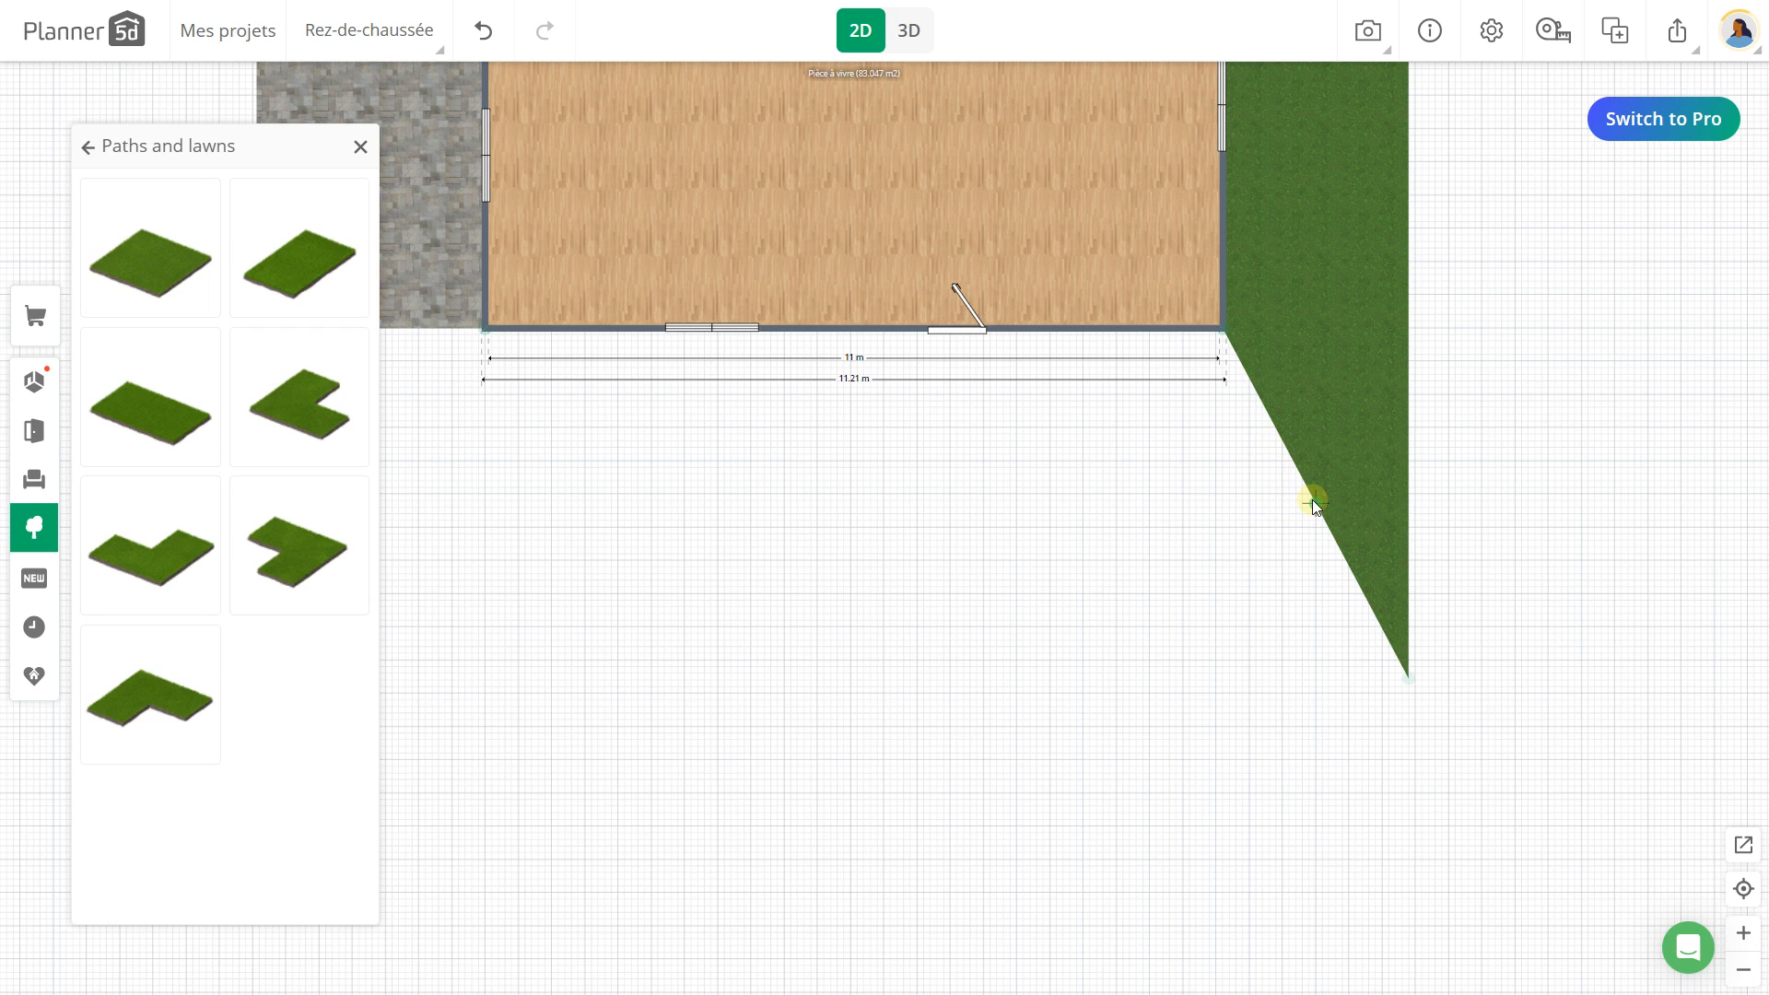
pyautogui.click(1314, 503)
pyautogui.moveTo(1314, 503); pyautogui.dragTo(472, 378)
pyautogui.moveTo(553, 461); pyautogui.dragTo(952, 517)
# Step: Move the lawn's new corner west past the paved terrace, in line with the south wall
pyautogui.scroll(-2, 954, 523)
pyautogui.scroll(-1, 954, 523)
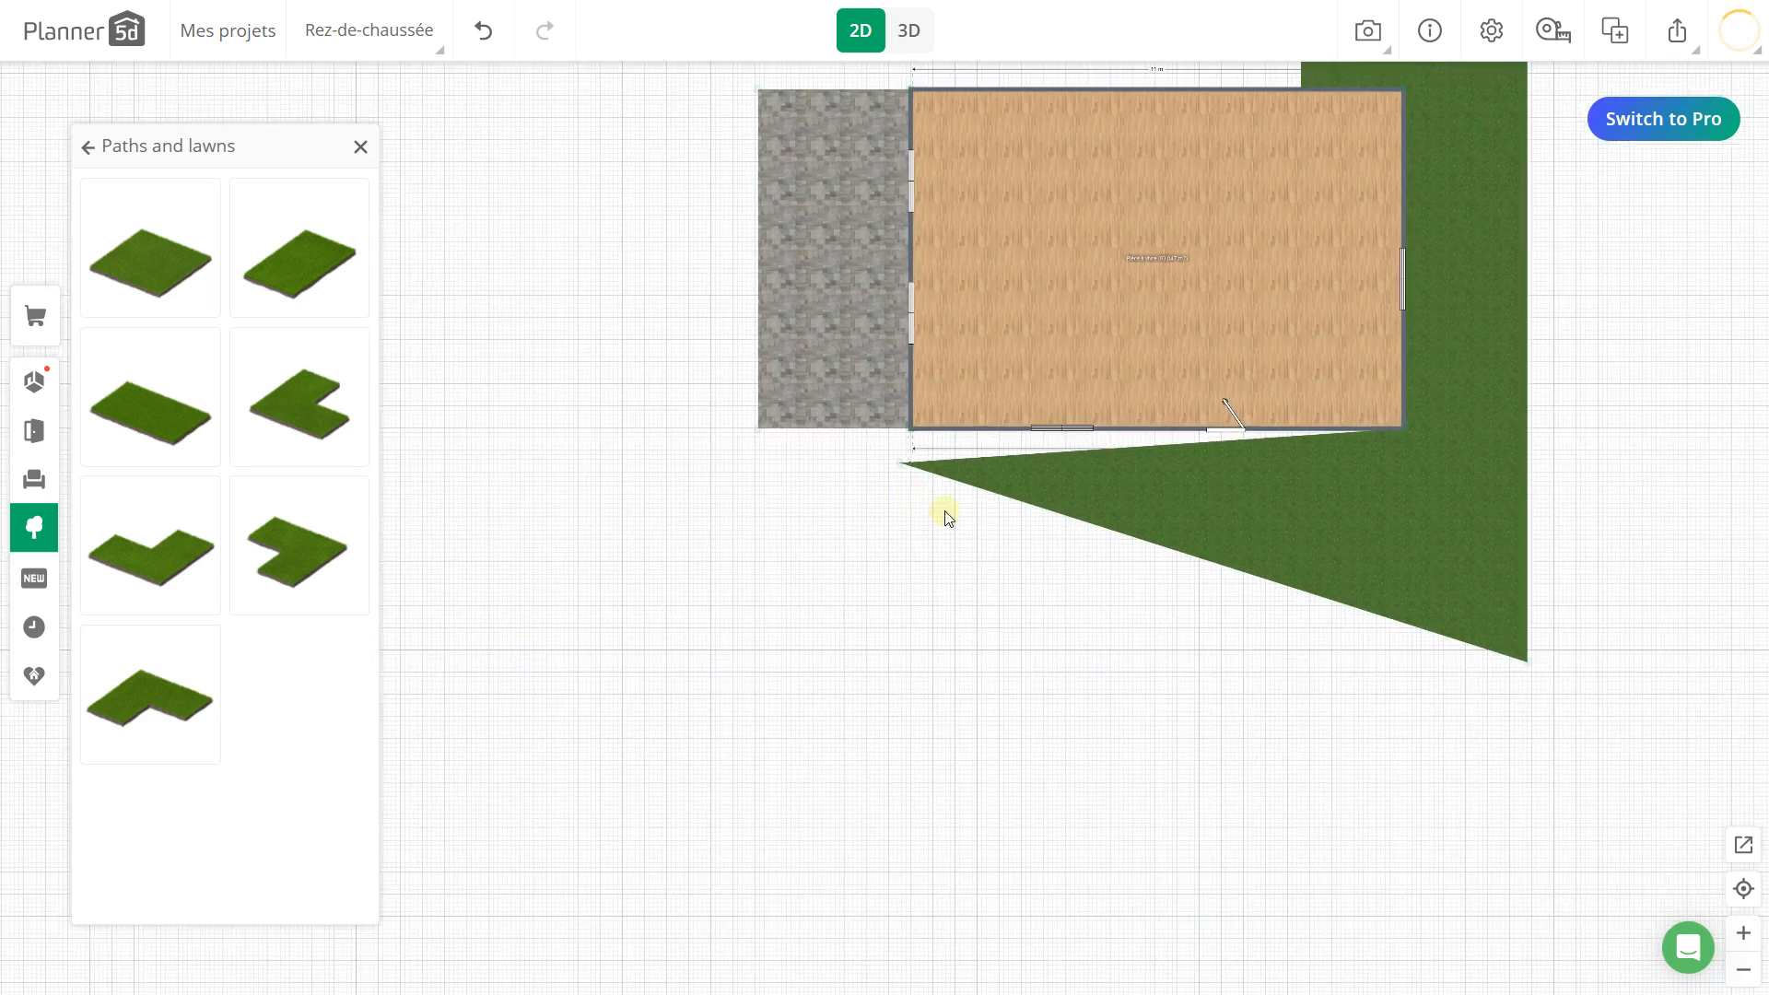
pyautogui.click(909, 476)
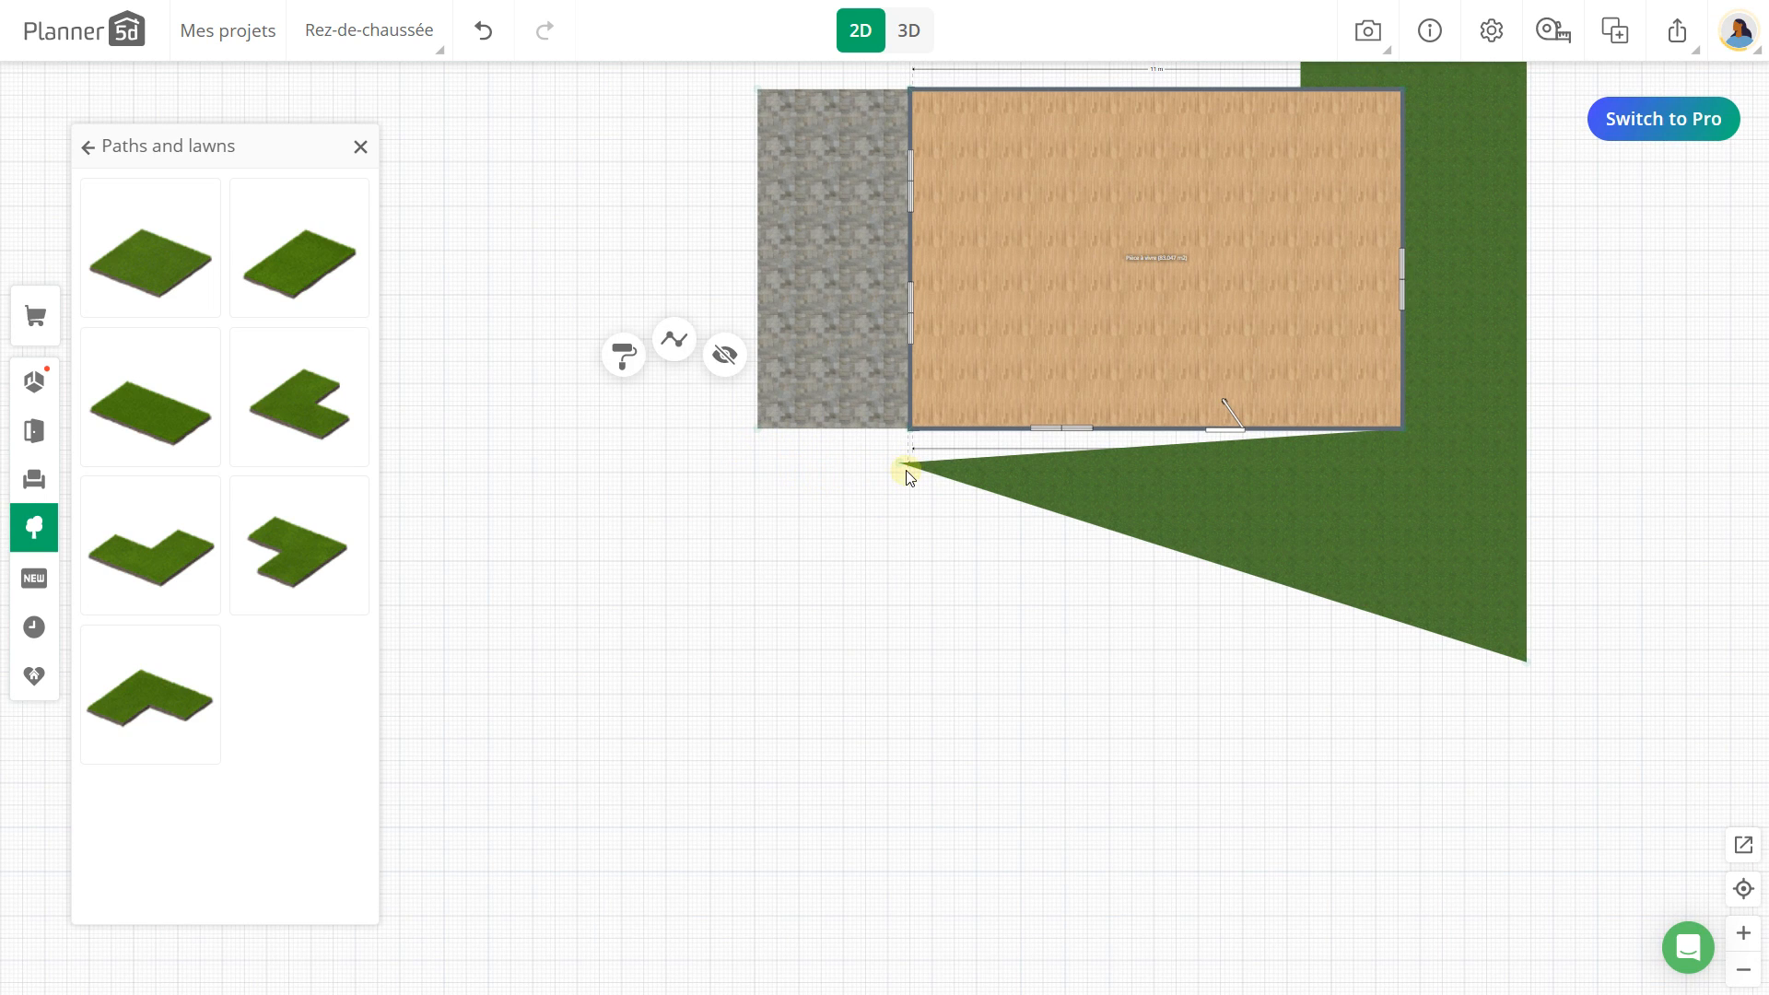
pyautogui.moveTo(908, 466); pyautogui.dragTo(529, 428)
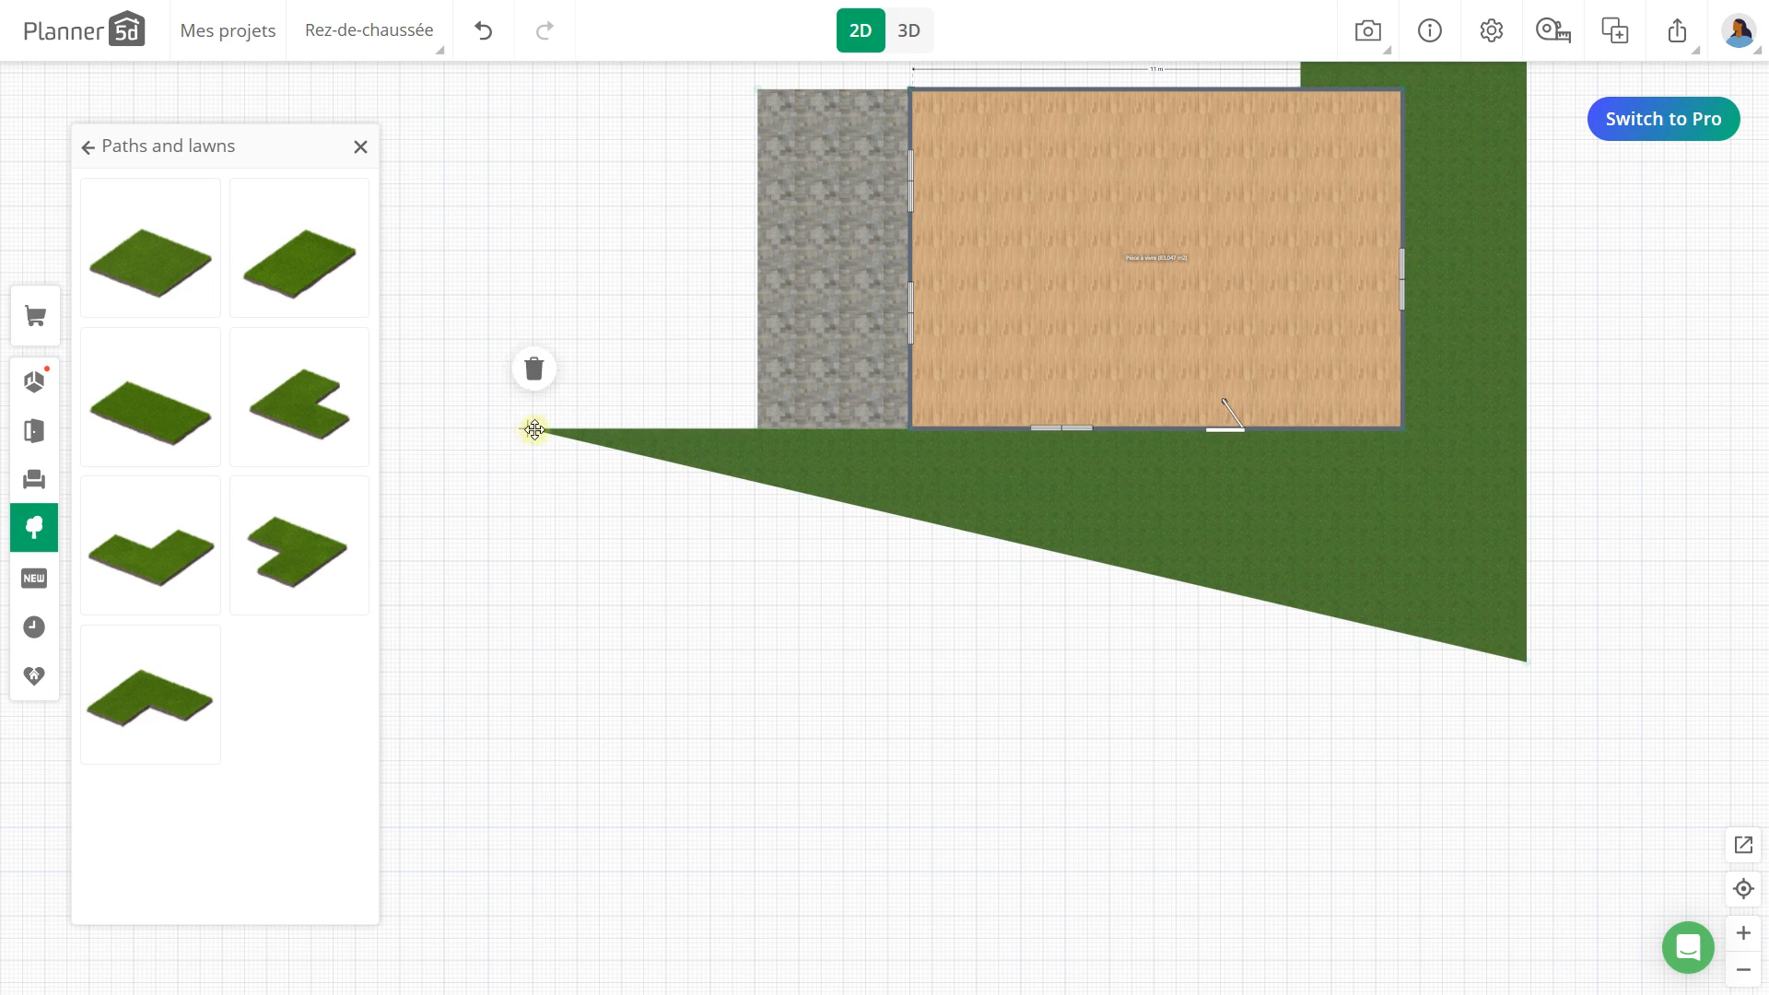
# Step: Fine-tune the position of the lawn's outer southeast corner
pyautogui.moveTo(1522, 661)
pyautogui.mouseDown()
pyautogui.moveTo(1499, 672)
pyautogui.moveTo(1519, 660)
pyautogui.mouseUp()
pyautogui.click(1364, 627)
pyautogui.click(1587, 641)
pyautogui.scroll(3, 1570, 680)
pyautogui.moveTo(1504, 654)
pyautogui.mouseDown()
pyautogui.moveTo(1410, 652)
pyautogui.moveTo(1522, 642)
pyautogui.moveTo(1506, 642)
pyautogui.mouseUp()
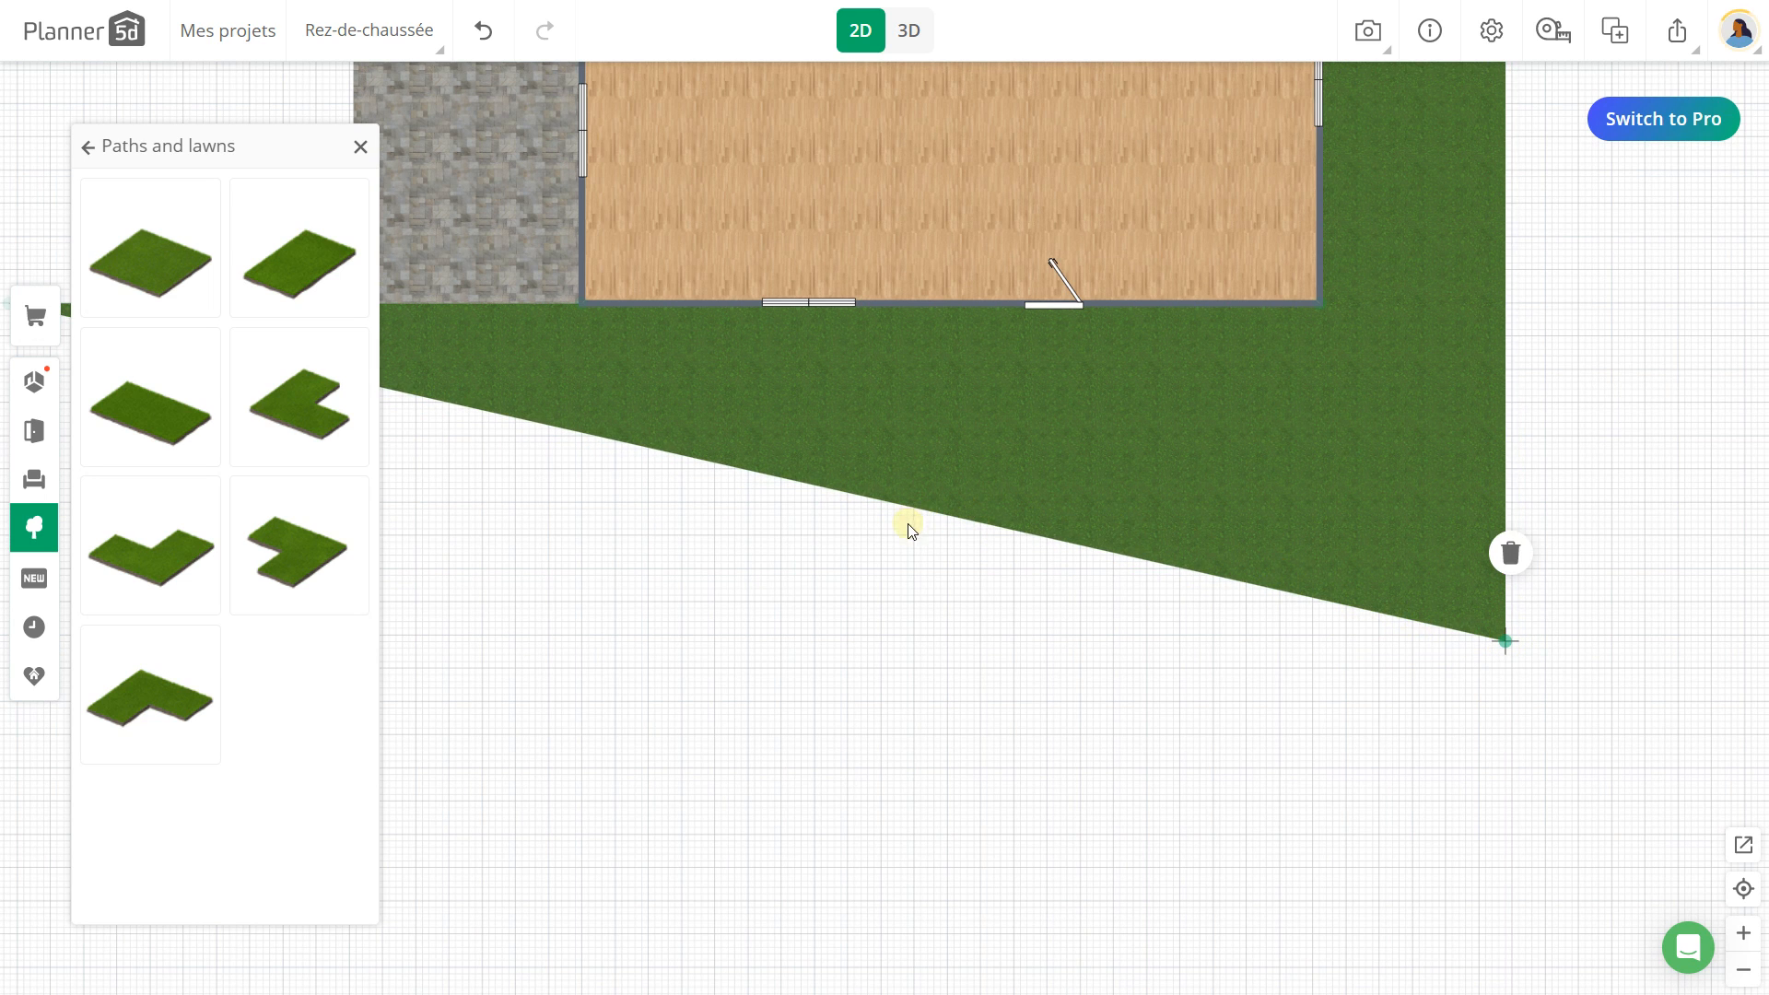
# Step: Add a corner to the lawn's slanted south edge and position it to square off the lawn's southwest end
pyautogui.scroll(-2, 910, 530)
pyautogui.click(877, 505)
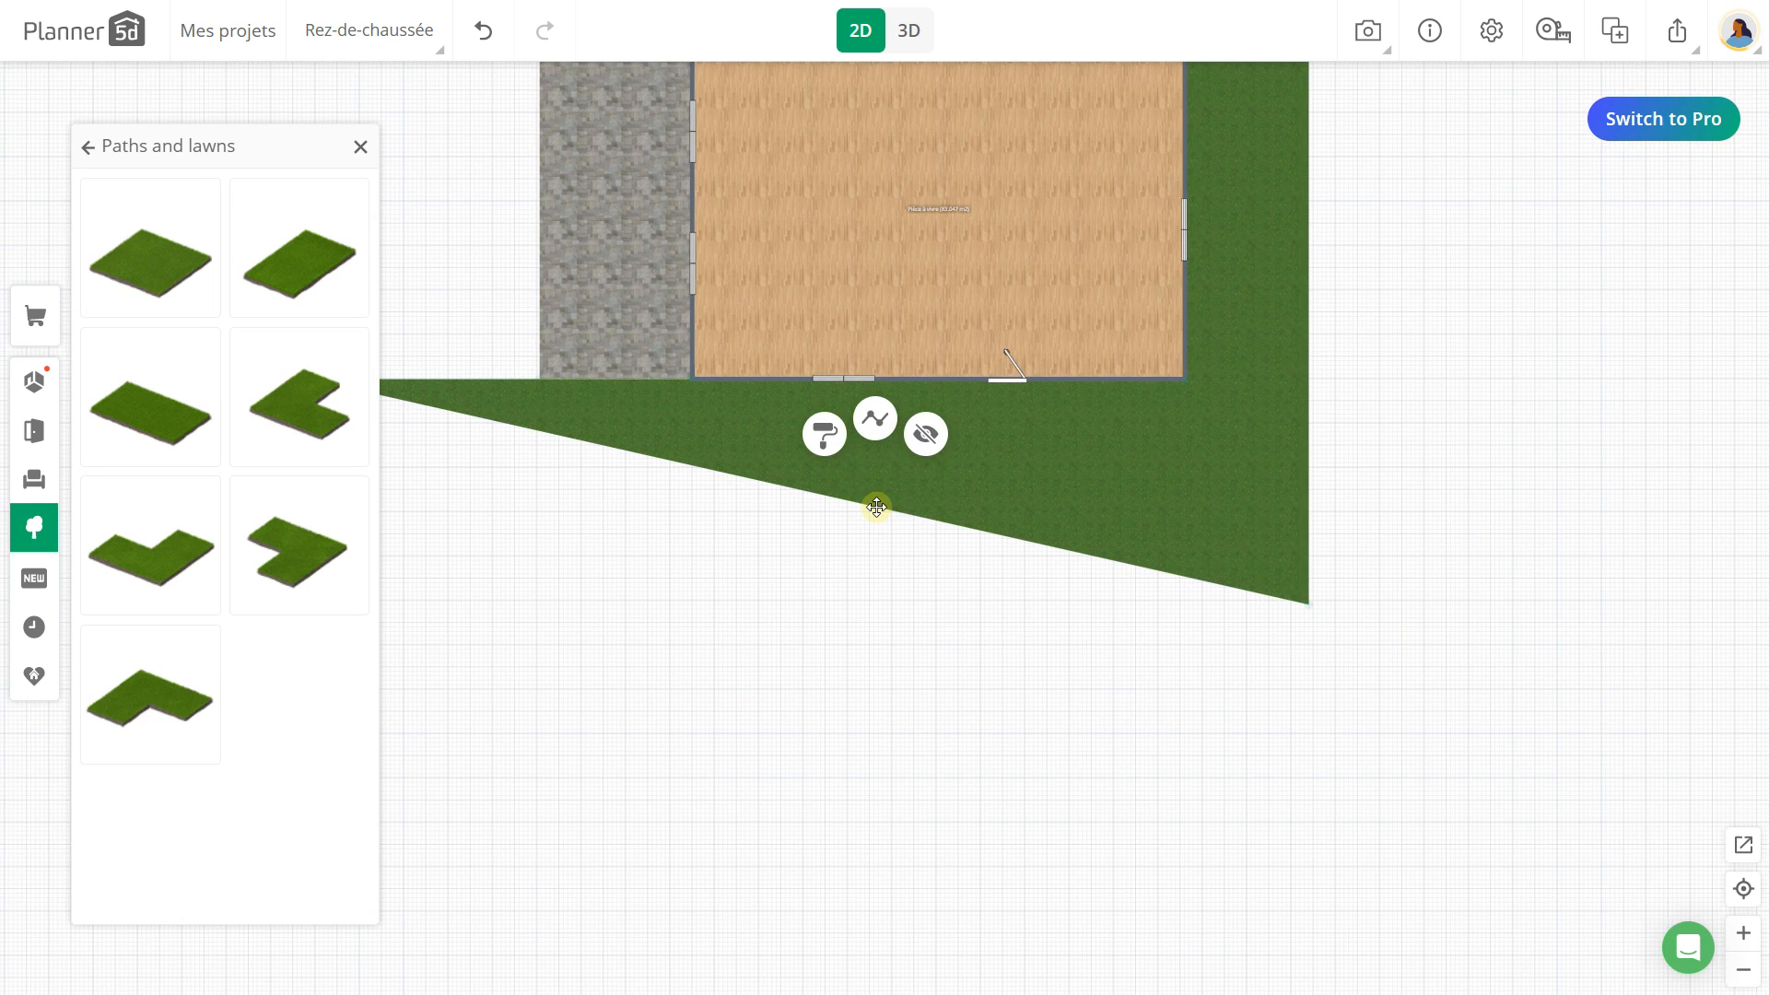
pyautogui.click(876, 423)
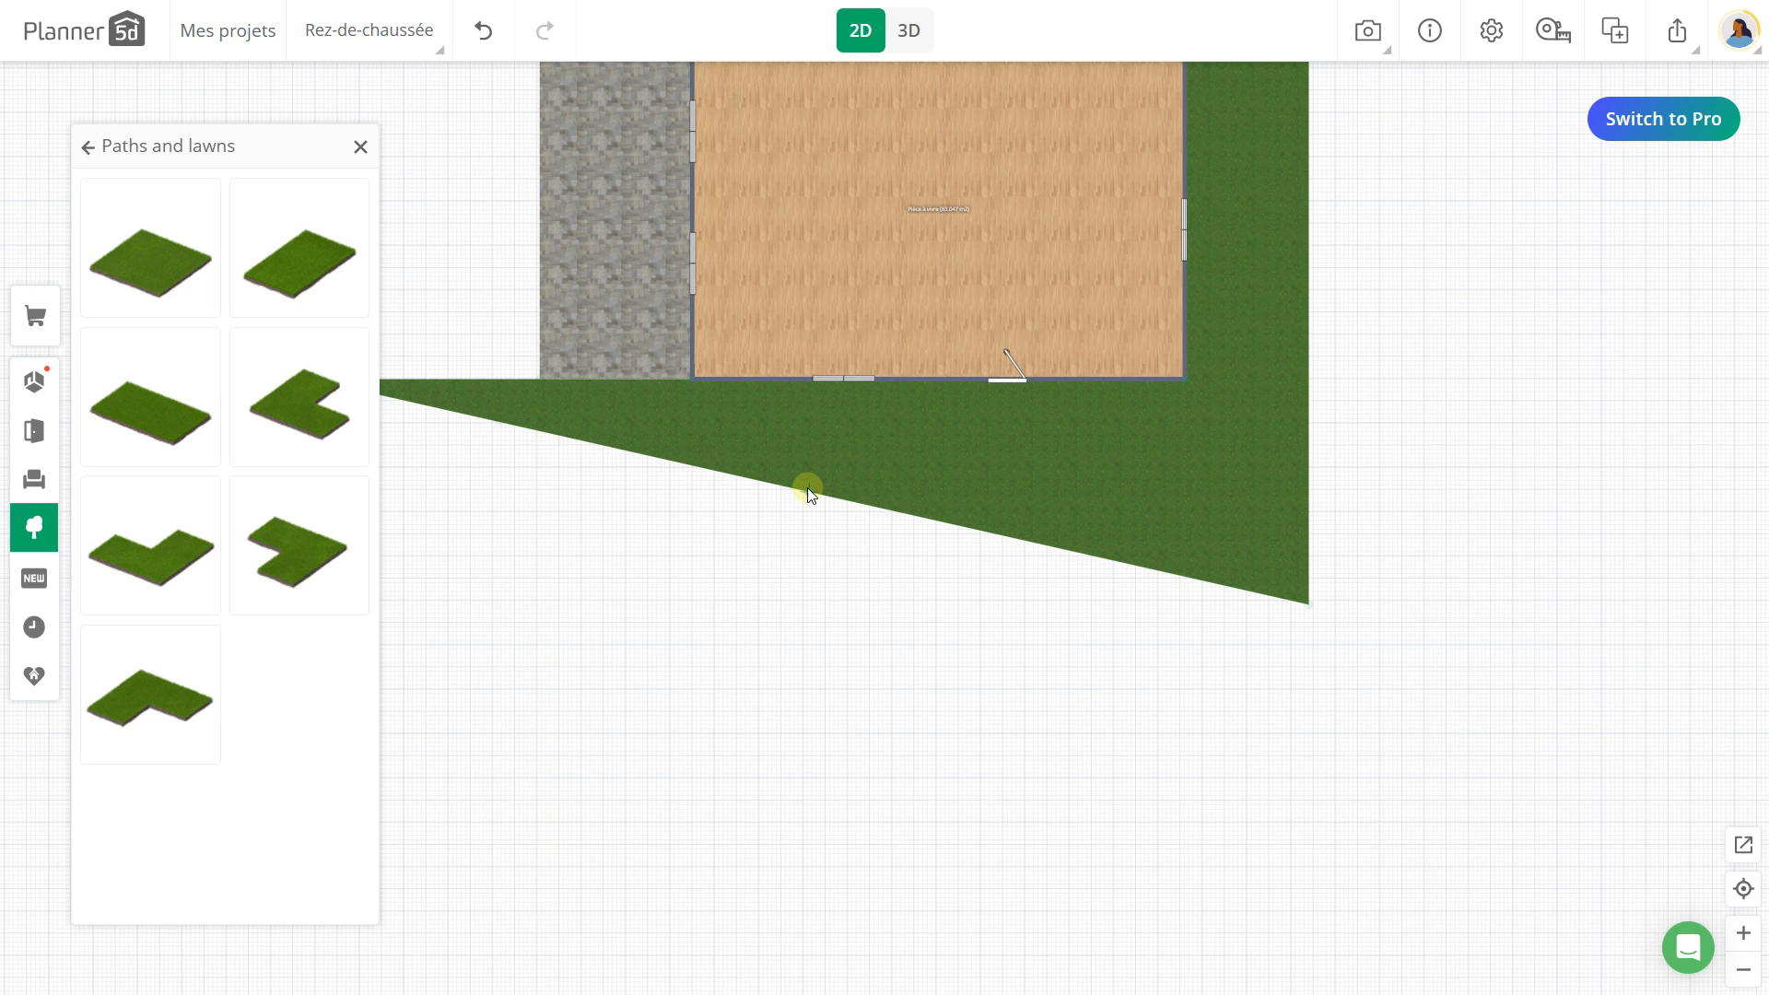
pyautogui.moveTo(811, 493); pyautogui.dragTo(426, 589)
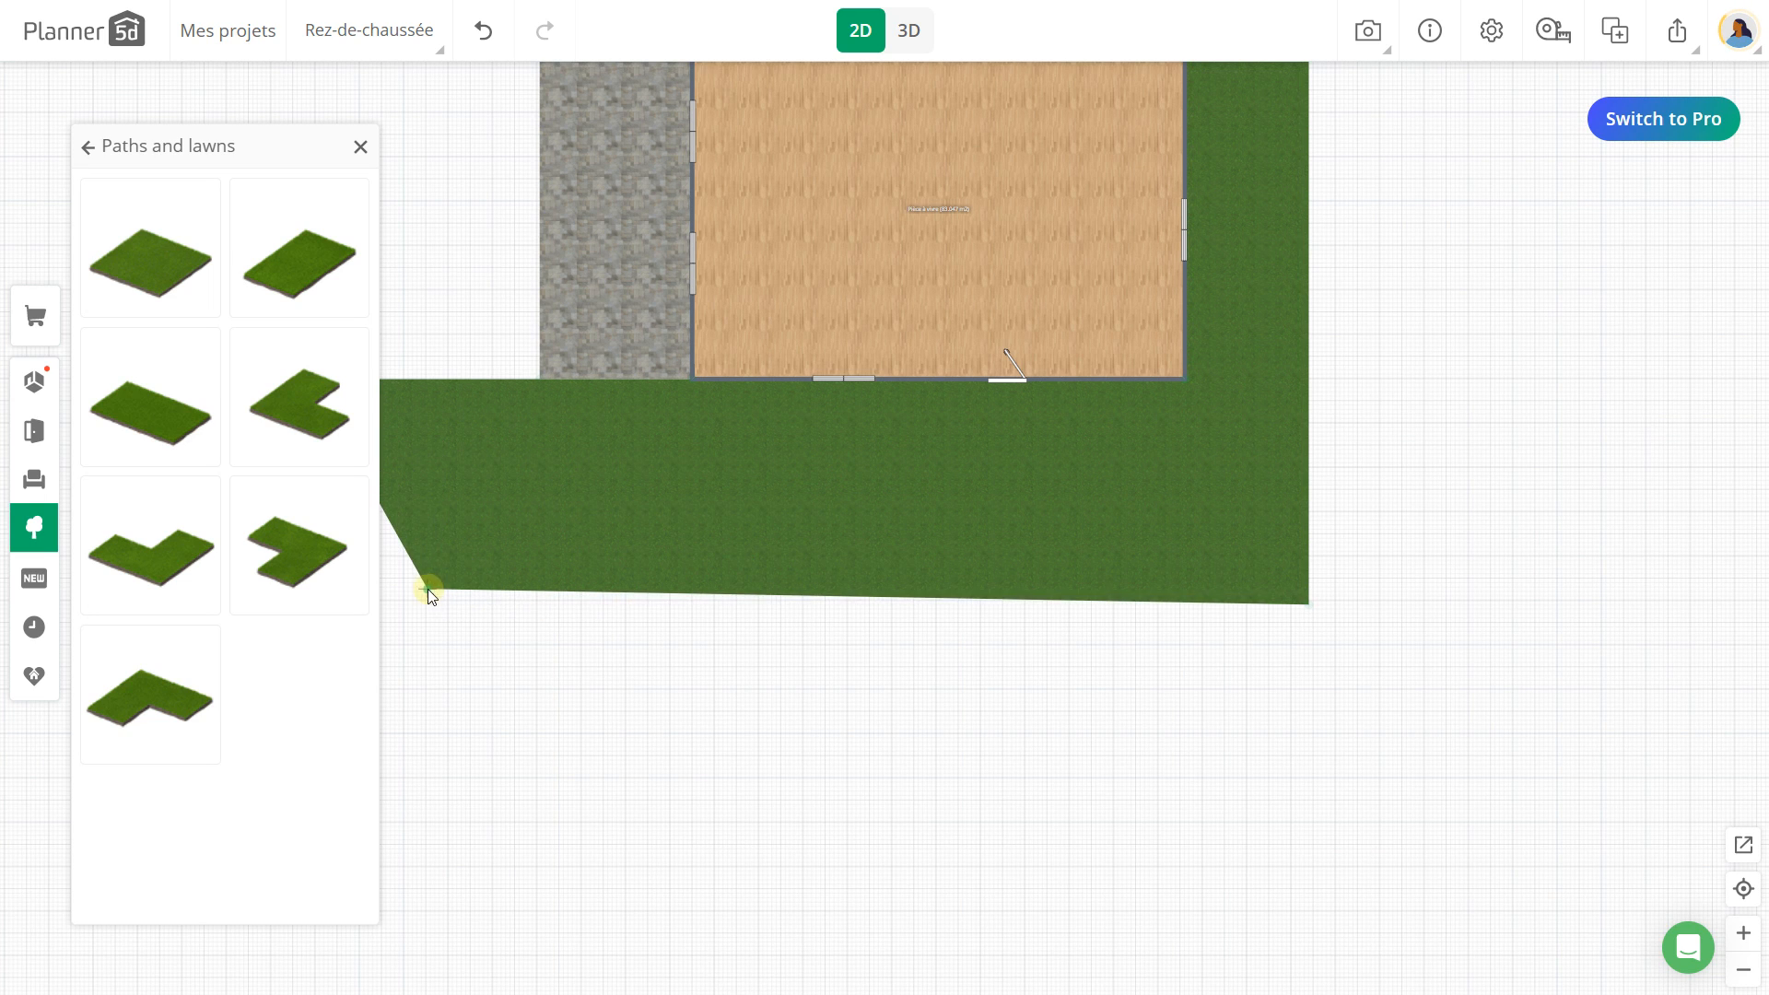
pyautogui.moveTo(850, 536); pyautogui.dragTo(731, 532)
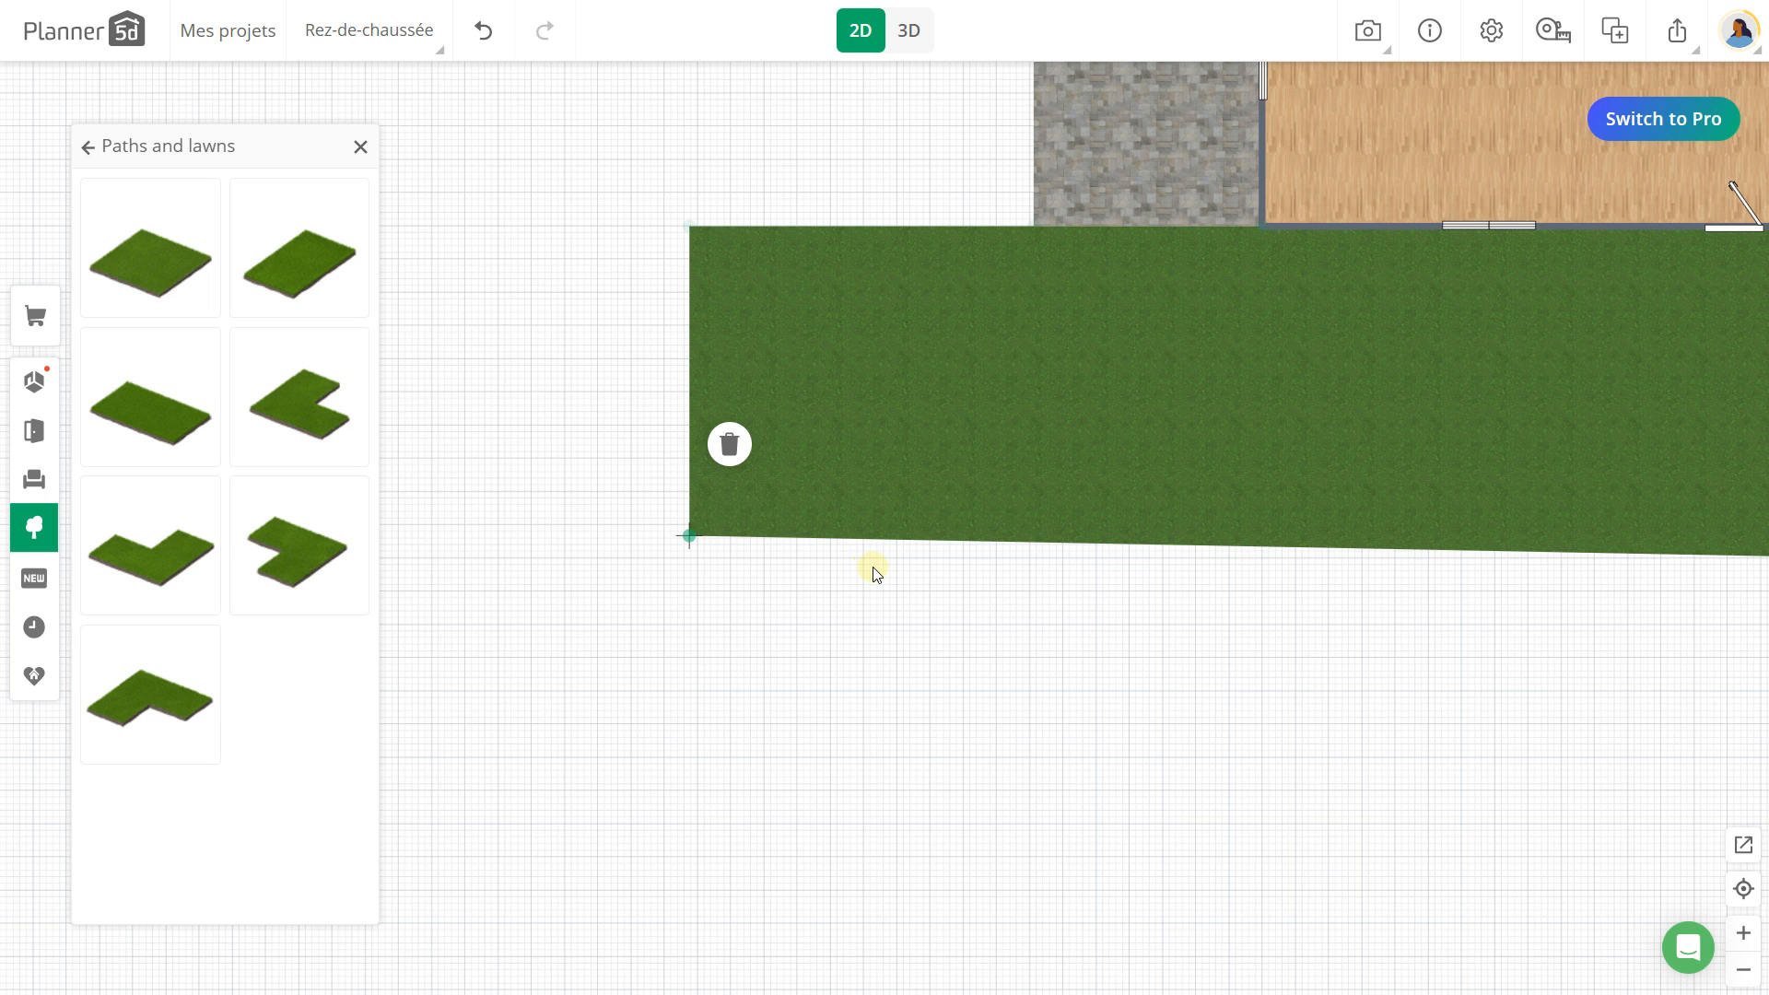
pyautogui.moveTo(694, 534); pyautogui.dragTo(694, 559)
pyautogui.click(620, 544)
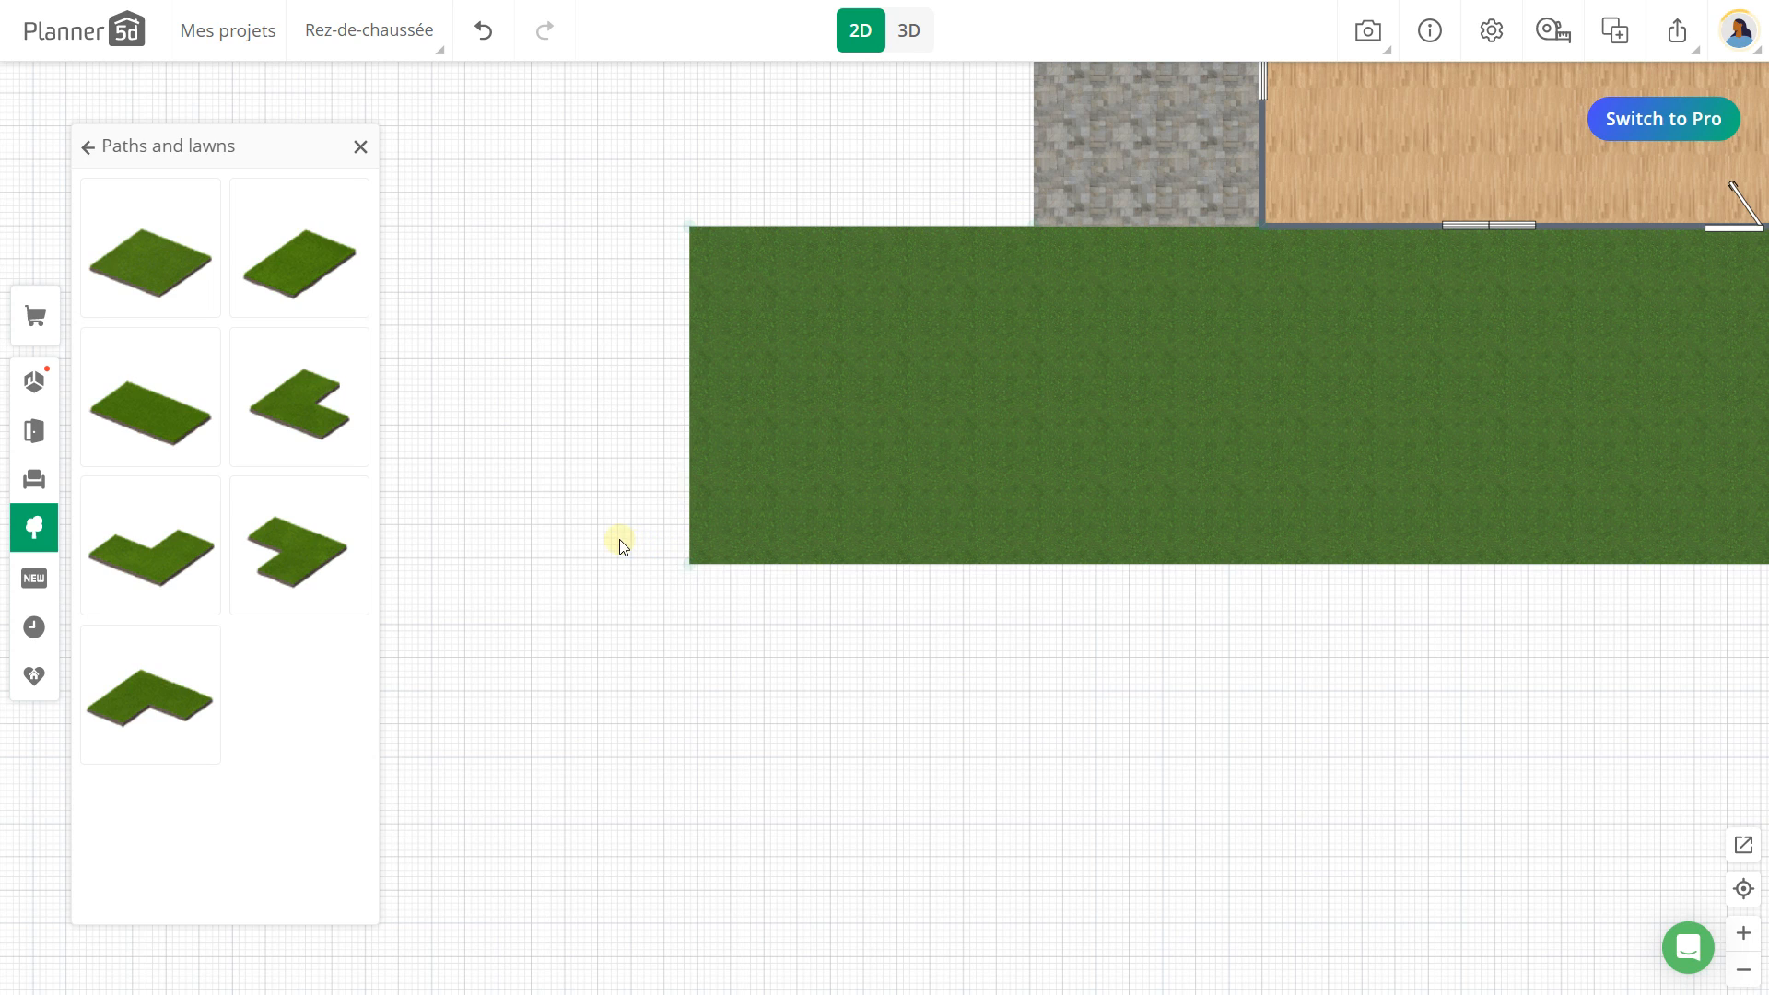
# Step: Add a corner to the lawn's edge west of the paved terrace and align it with the terrace's southwest corner
pyautogui.scroll(5, 620, 506)
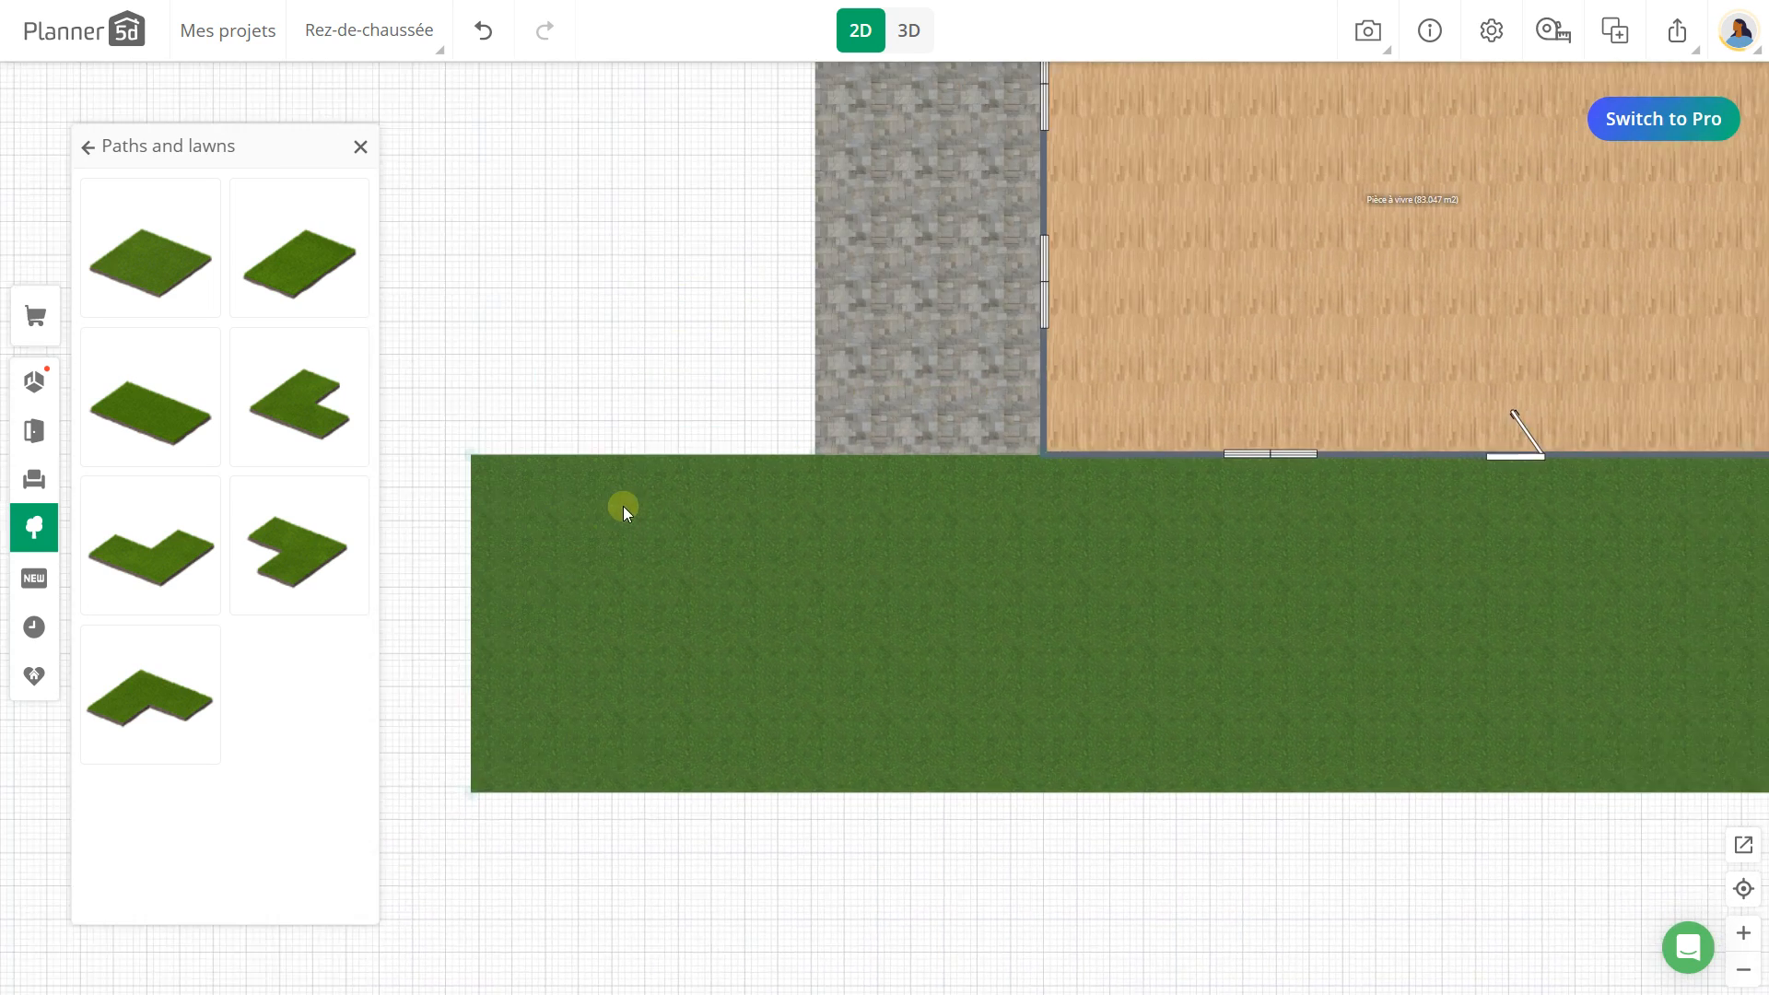
pyautogui.scroll(-2, 692, 490)
pyautogui.scroll(2, 645, 451)
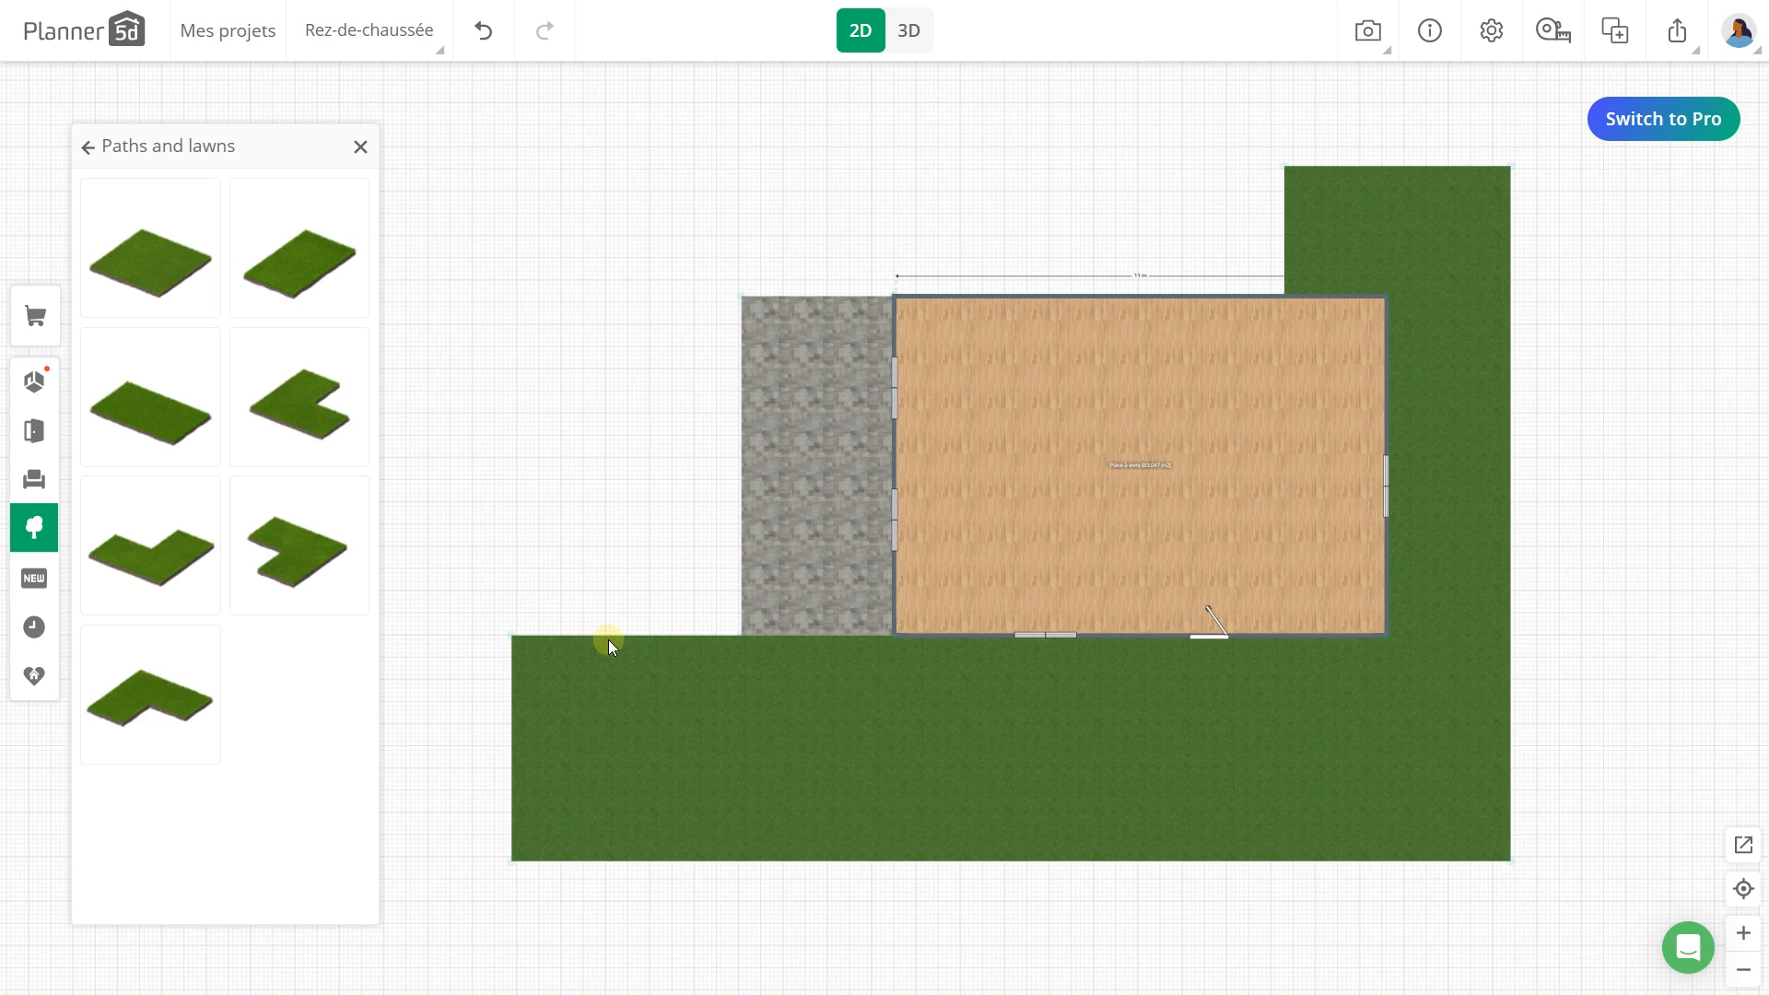
pyautogui.click(612, 636)
pyautogui.click(613, 553)
pyautogui.moveTo(517, 638)
pyautogui.mouseDown()
pyautogui.moveTo(506, 594)
pyautogui.moveTo(515, 636)
pyautogui.mouseUp()
pyautogui.click(664, 634)
pyautogui.moveTo(728, 634)
pyautogui.mouseDown()
pyautogui.moveTo(732, 586)
pyautogui.moveTo(738, 634)
pyautogui.mouseUp()
# Step: Add another lawn corner at the terrace's northwest corner and extend the outer west corner north, level with the lawn's northeast top edge
pyautogui.click(642, 634)
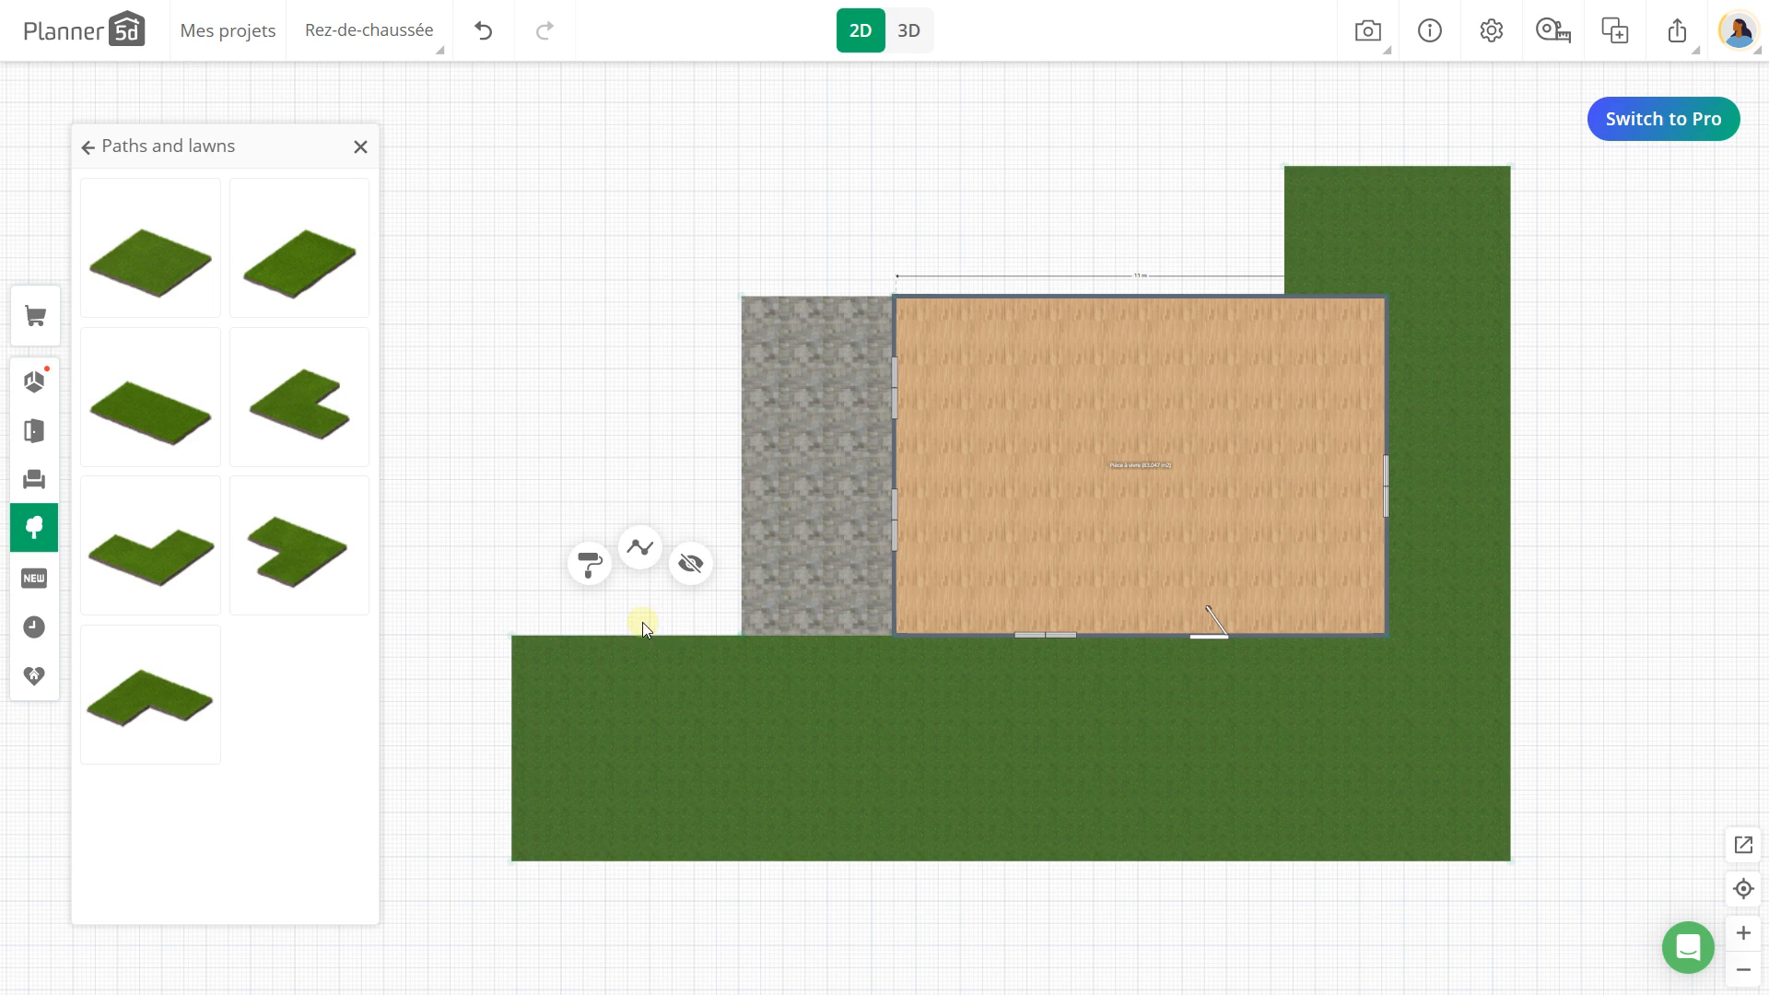
pyautogui.click(643, 559)
pyautogui.moveTo(627, 634); pyautogui.dragTo(743, 296)
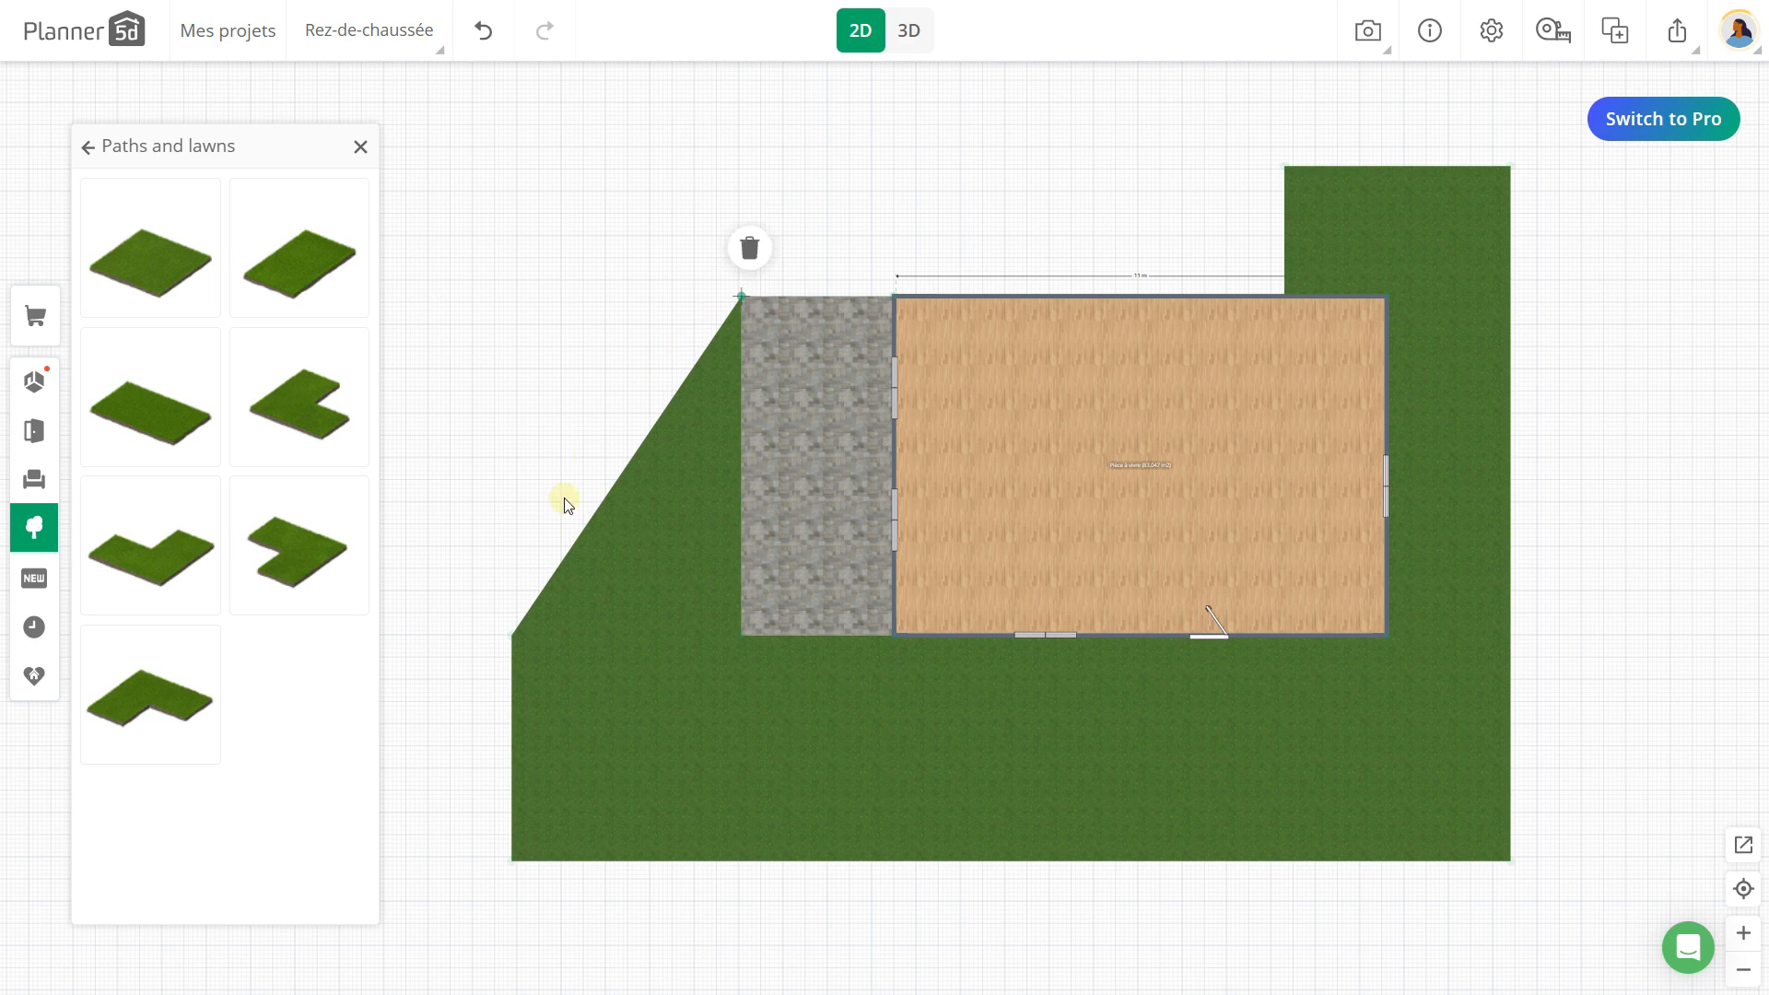
pyautogui.moveTo(513, 640); pyautogui.dragTo(512, 166)
pyautogui.click(739, 293)
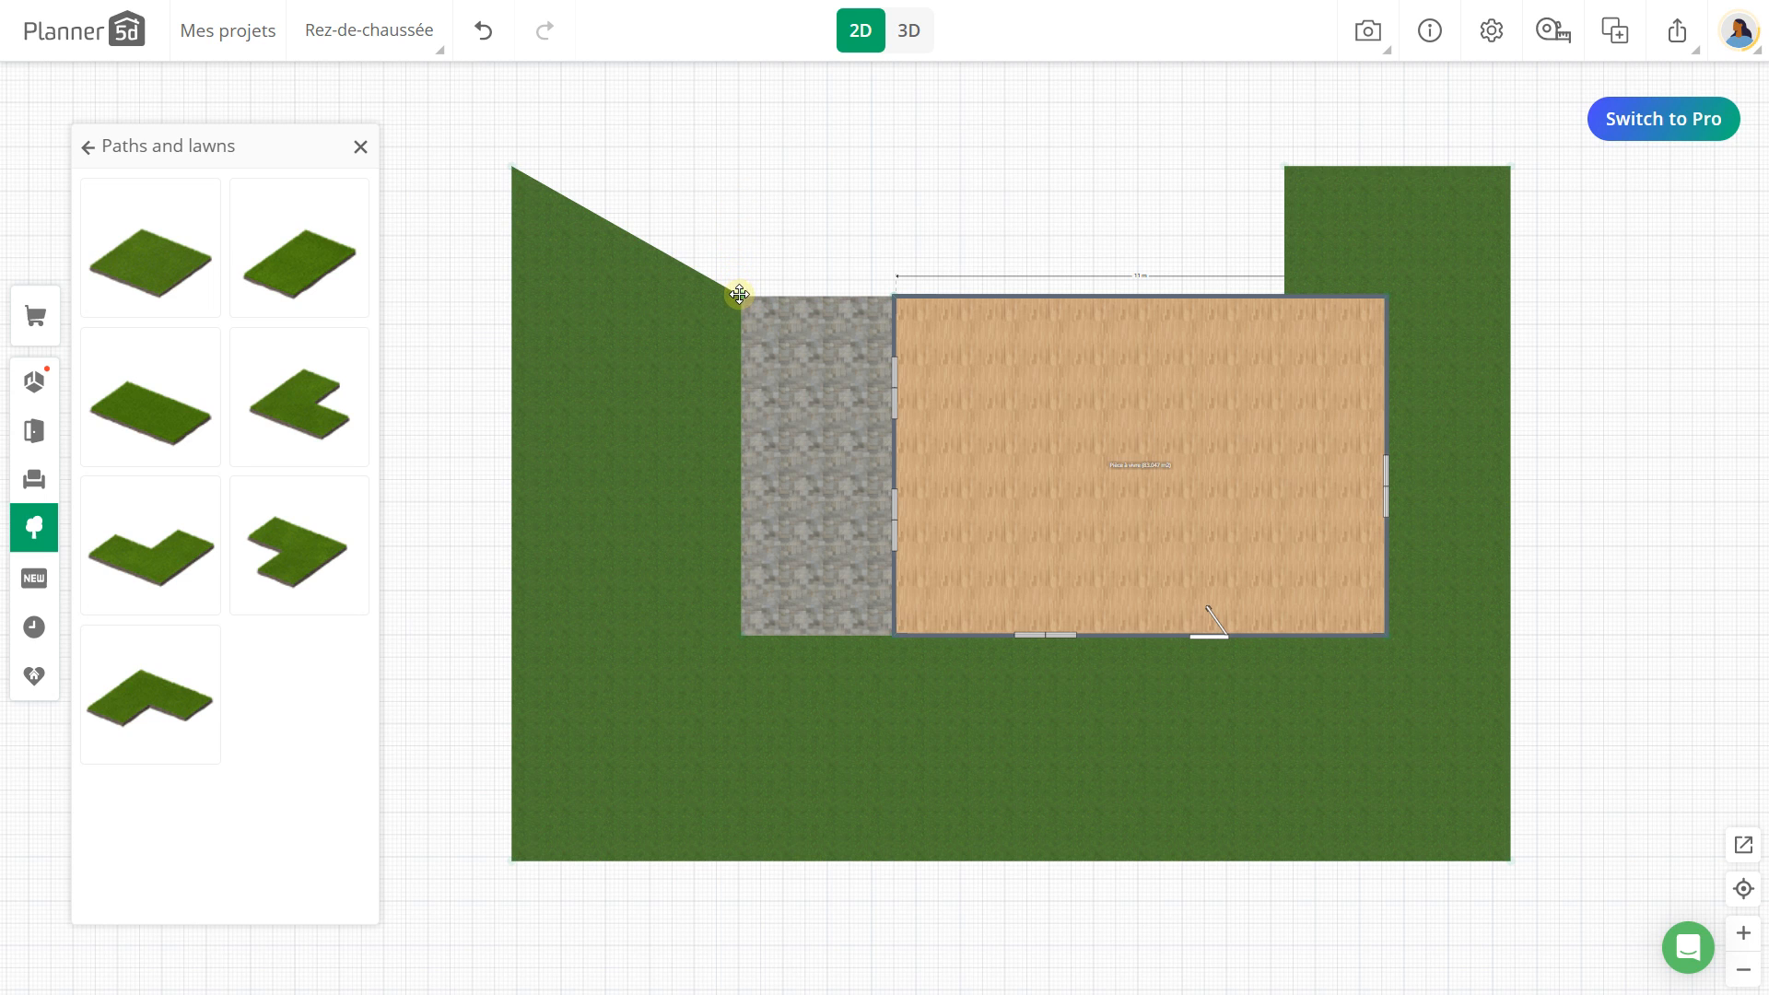
pyautogui.scroll(3, 745, 300)
pyautogui.moveTo(748, 306); pyautogui.dragTo(749, 187)
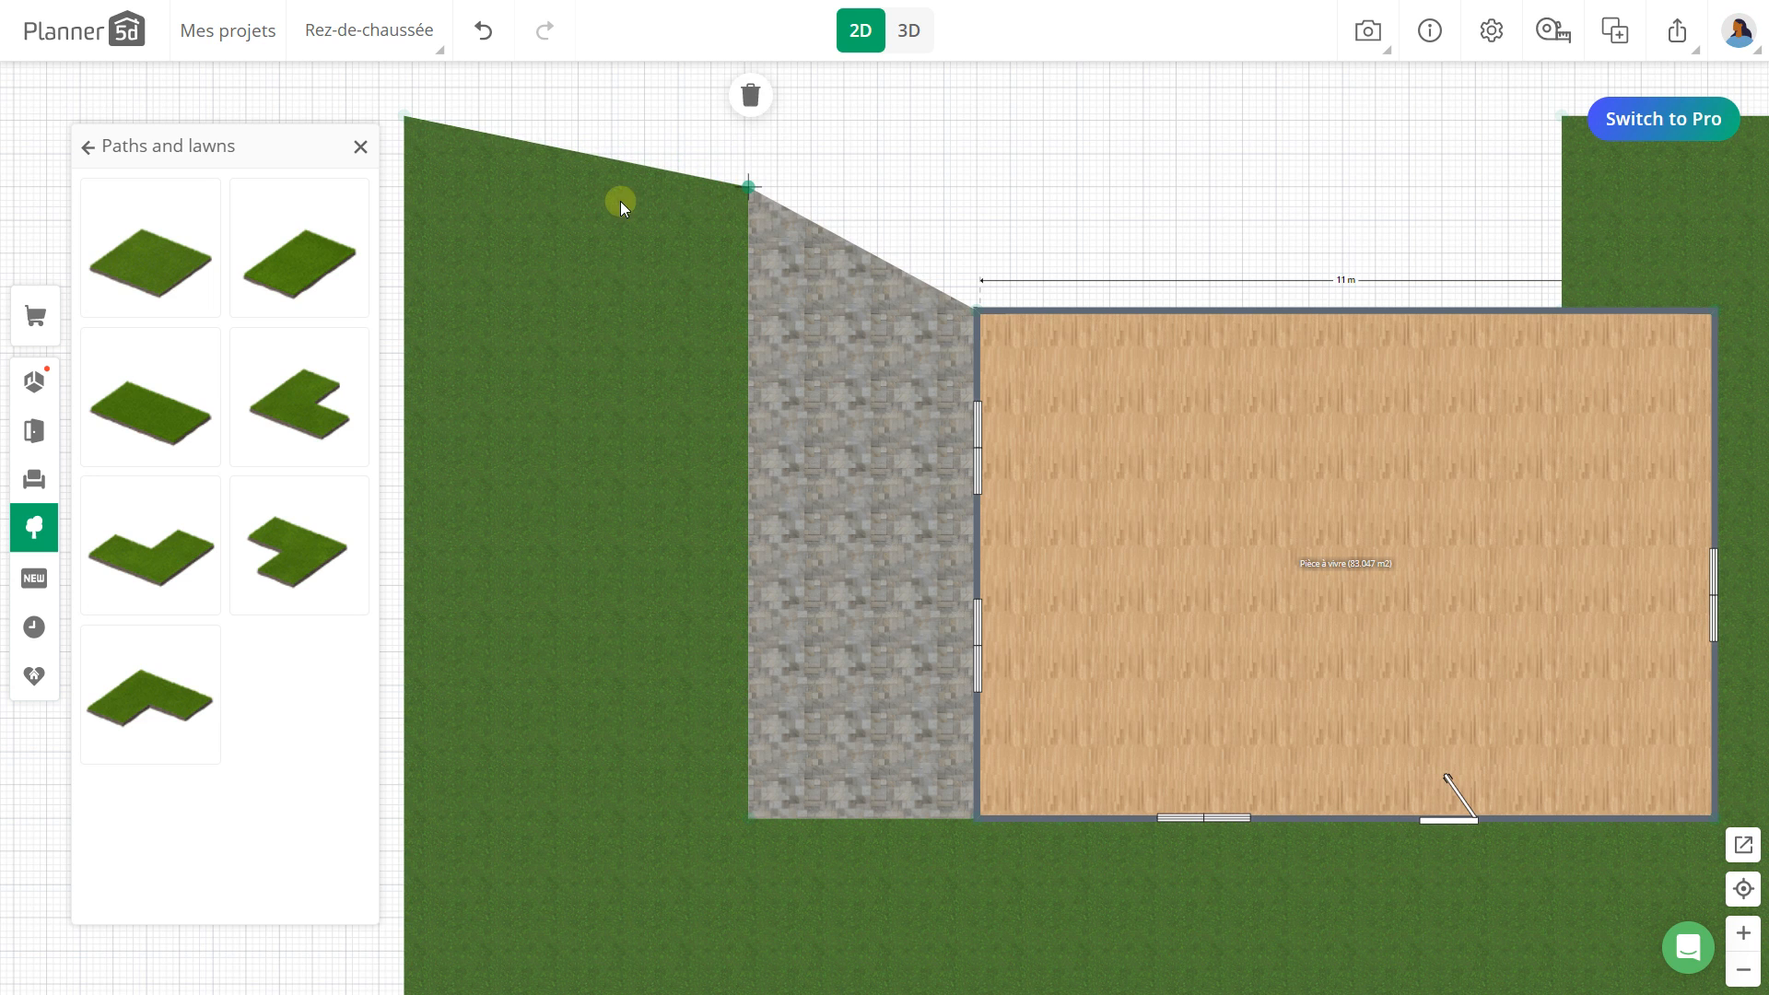
pyautogui.click(483, 30)
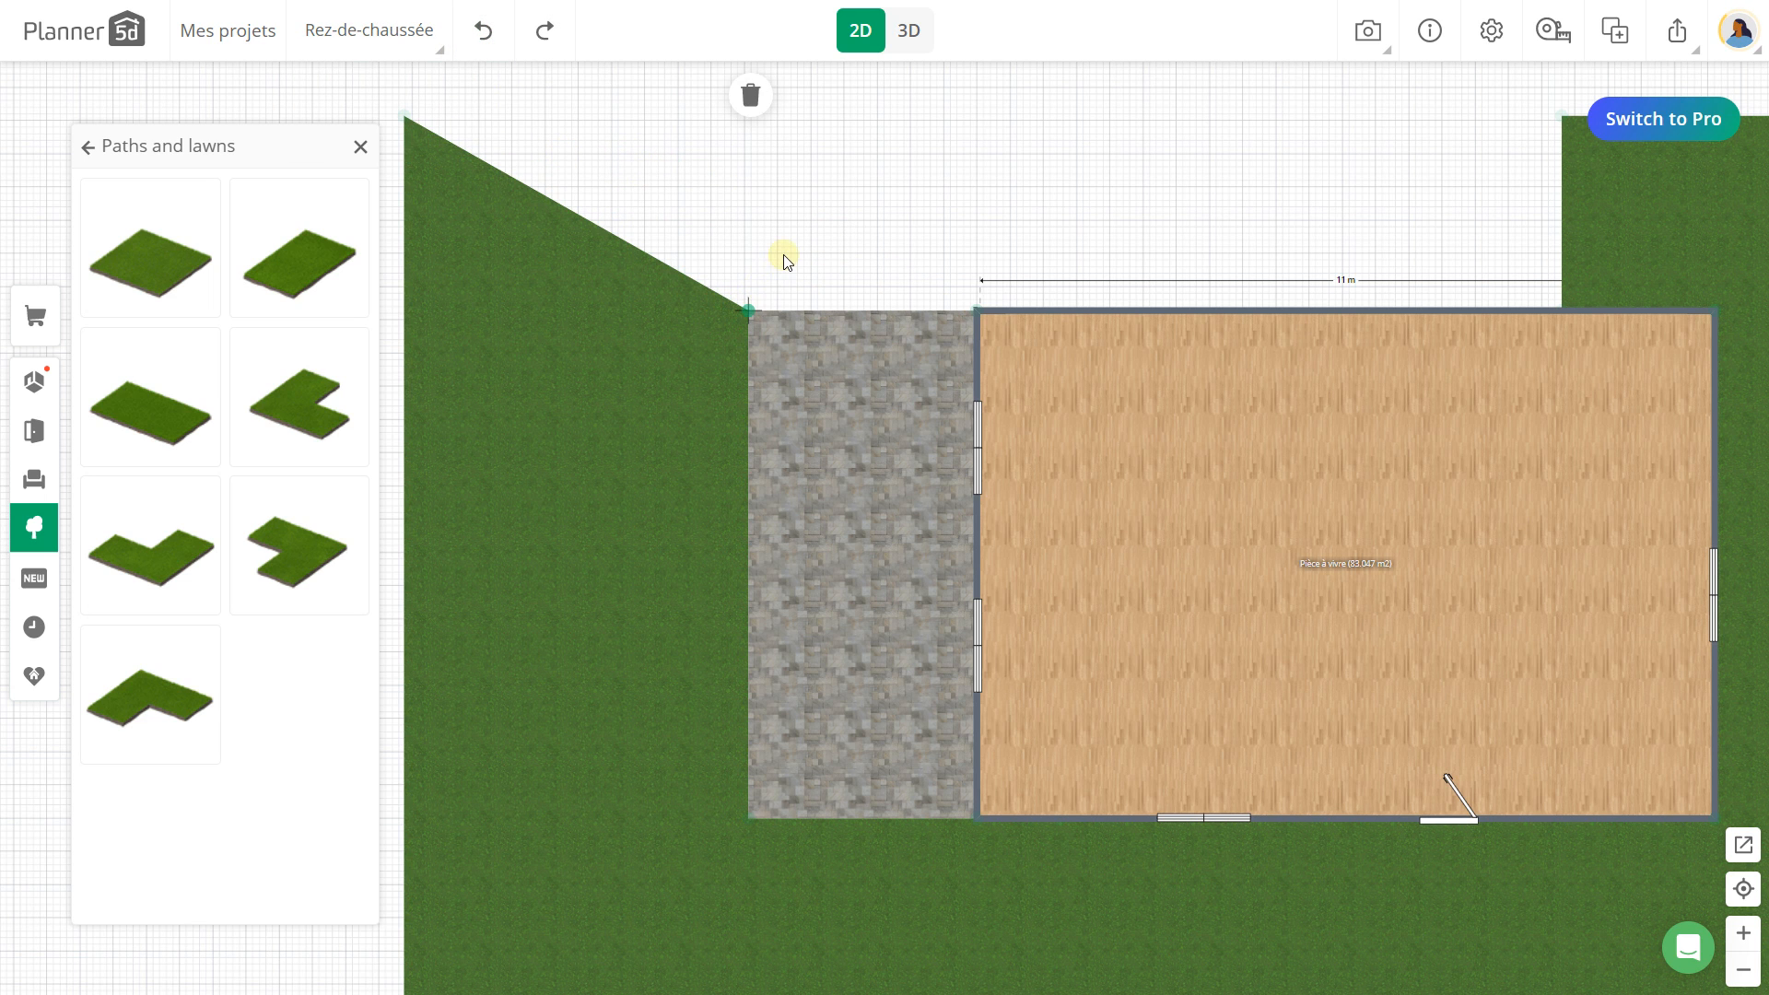
# Step: Fine-tune the lawn corner so it sits exactly on the paved terrace's northwest corner
pyautogui.scroll(3, 773, 283)
pyautogui.moveTo(728, 329)
pyautogui.mouseDown()
pyautogui.moveTo(737, 256)
pyautogui.moveTo(735, 326)
pyautogui.mouseUp()
pyautogui.scroll(-5, 734, 326)
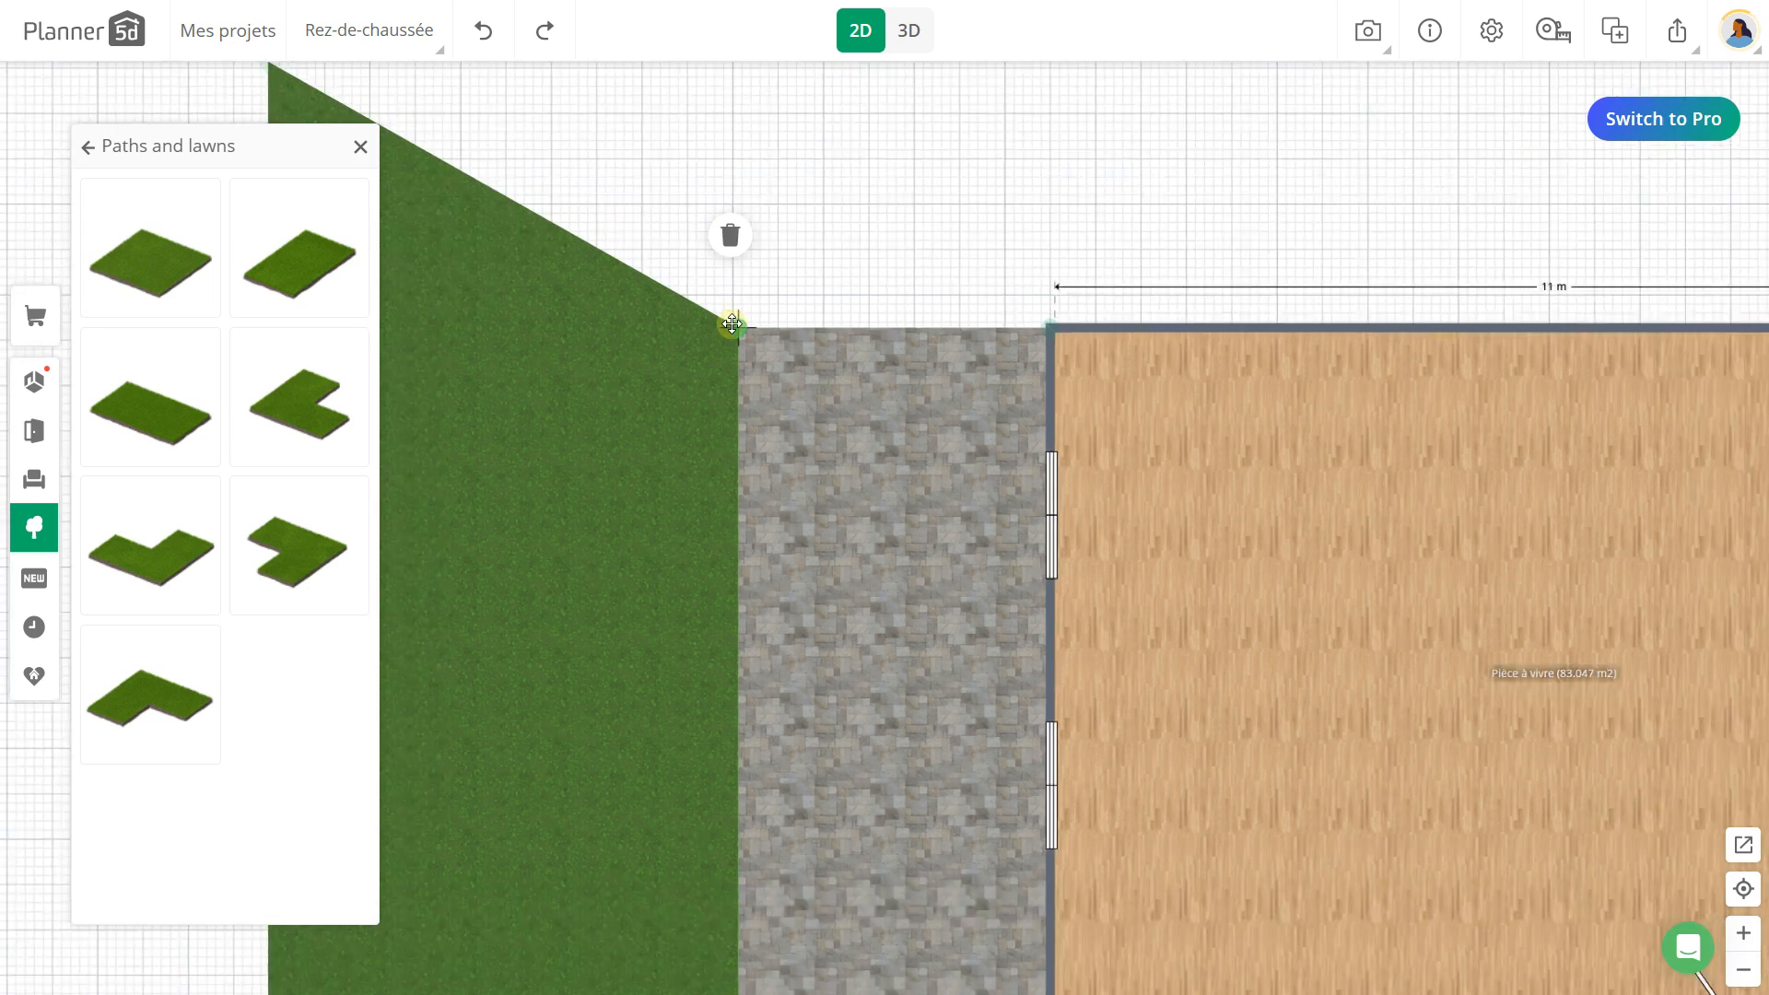
# Step: Add a corner to the lawn's slanted northwest edge and place it directly north of the terrace's northwest corner, level with the lawn's top edge
pyautogui.scroll(2, 698, 292)
pyautogui.click(1316, 261)
pyautogui.hscroll(3, 1360, 249)
pyautogui.scroll(1, 1360, 249)
pyautogui.hscroll(-5, 730, 267)
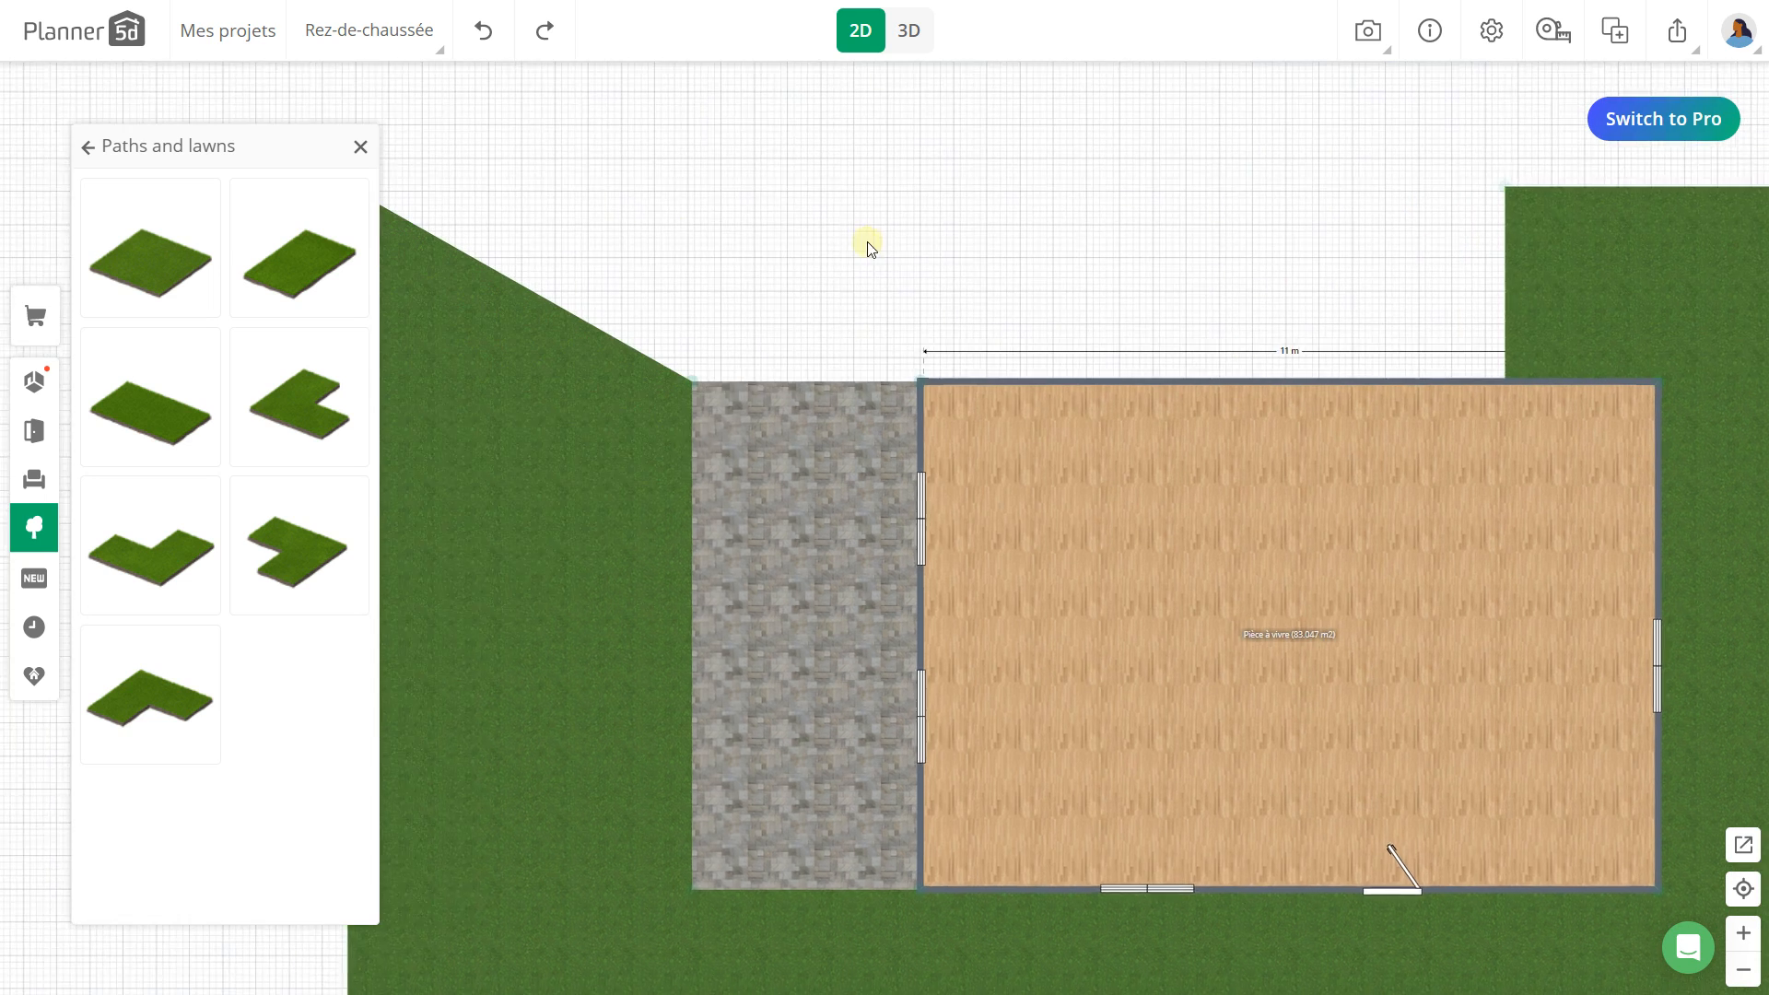
pyautogui.click(689, 295)
pyautogui.click(682, 214)
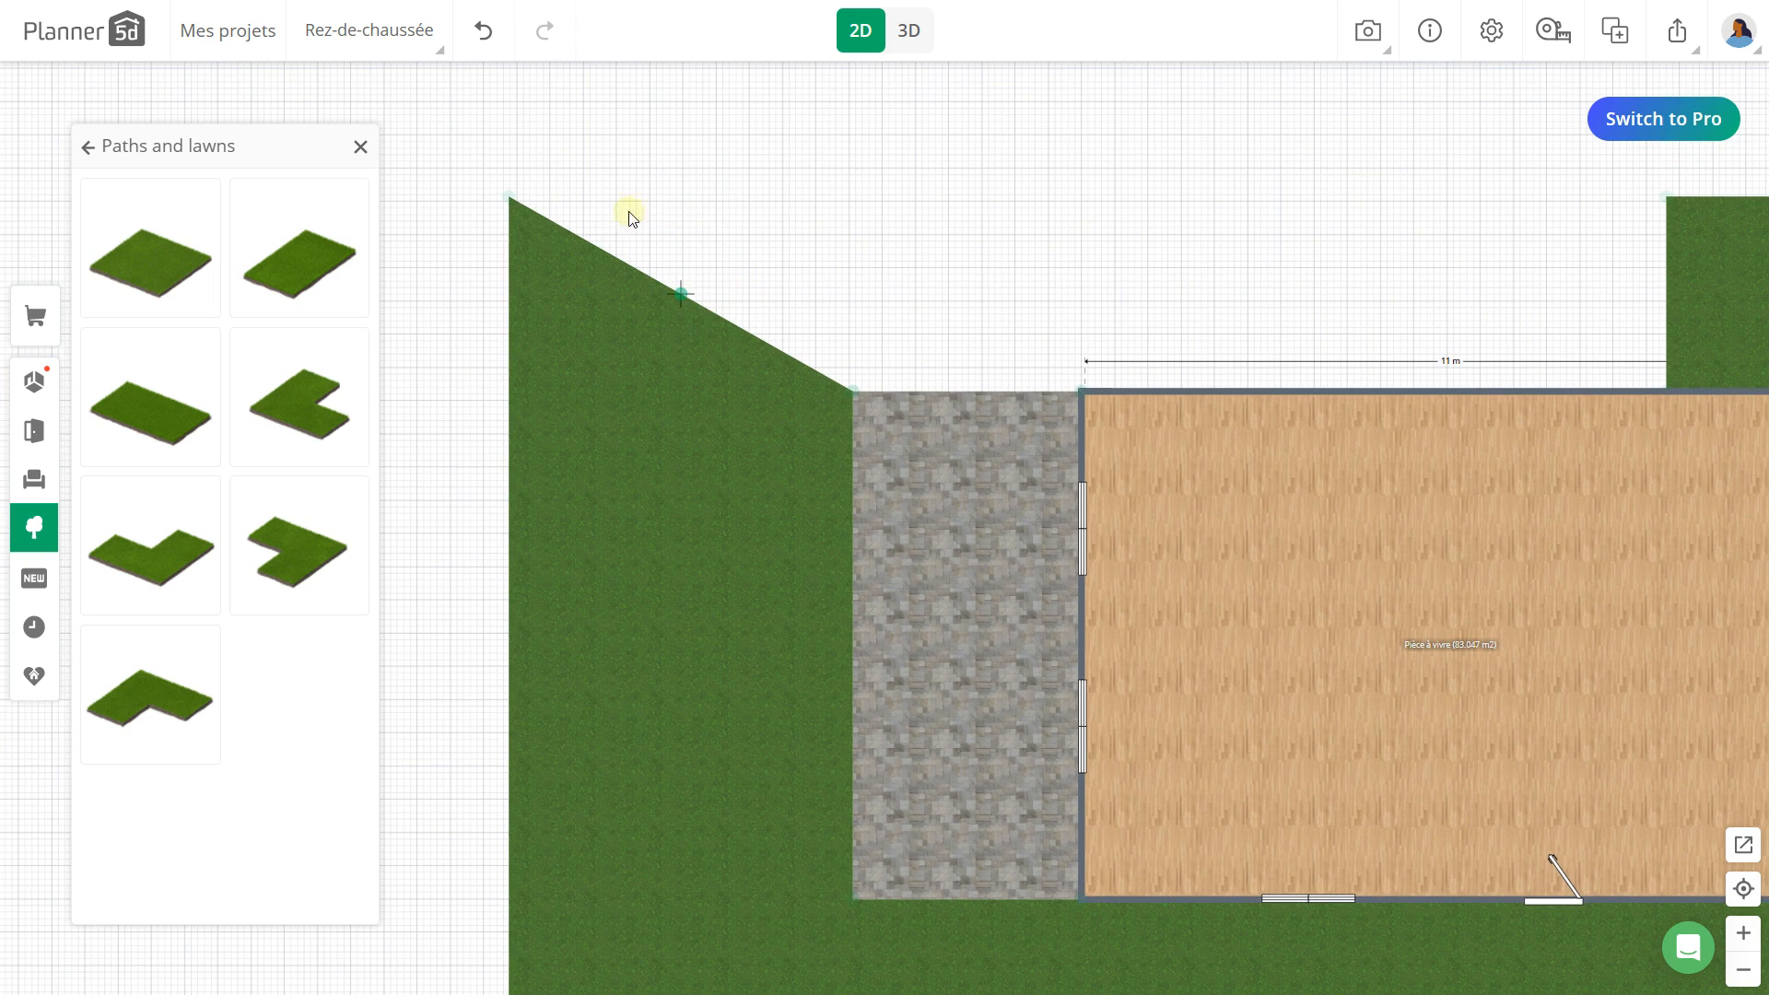
pyautogui.moveTo(682, 295); pyautogui.dragTo(849, 194)
# Step: Move the inner corner of the lawn's northeast section west to meet the corner directly north of the terrace
pyautogui.moveTo(1073, 264); pyautogui.dragTo(837, 282)
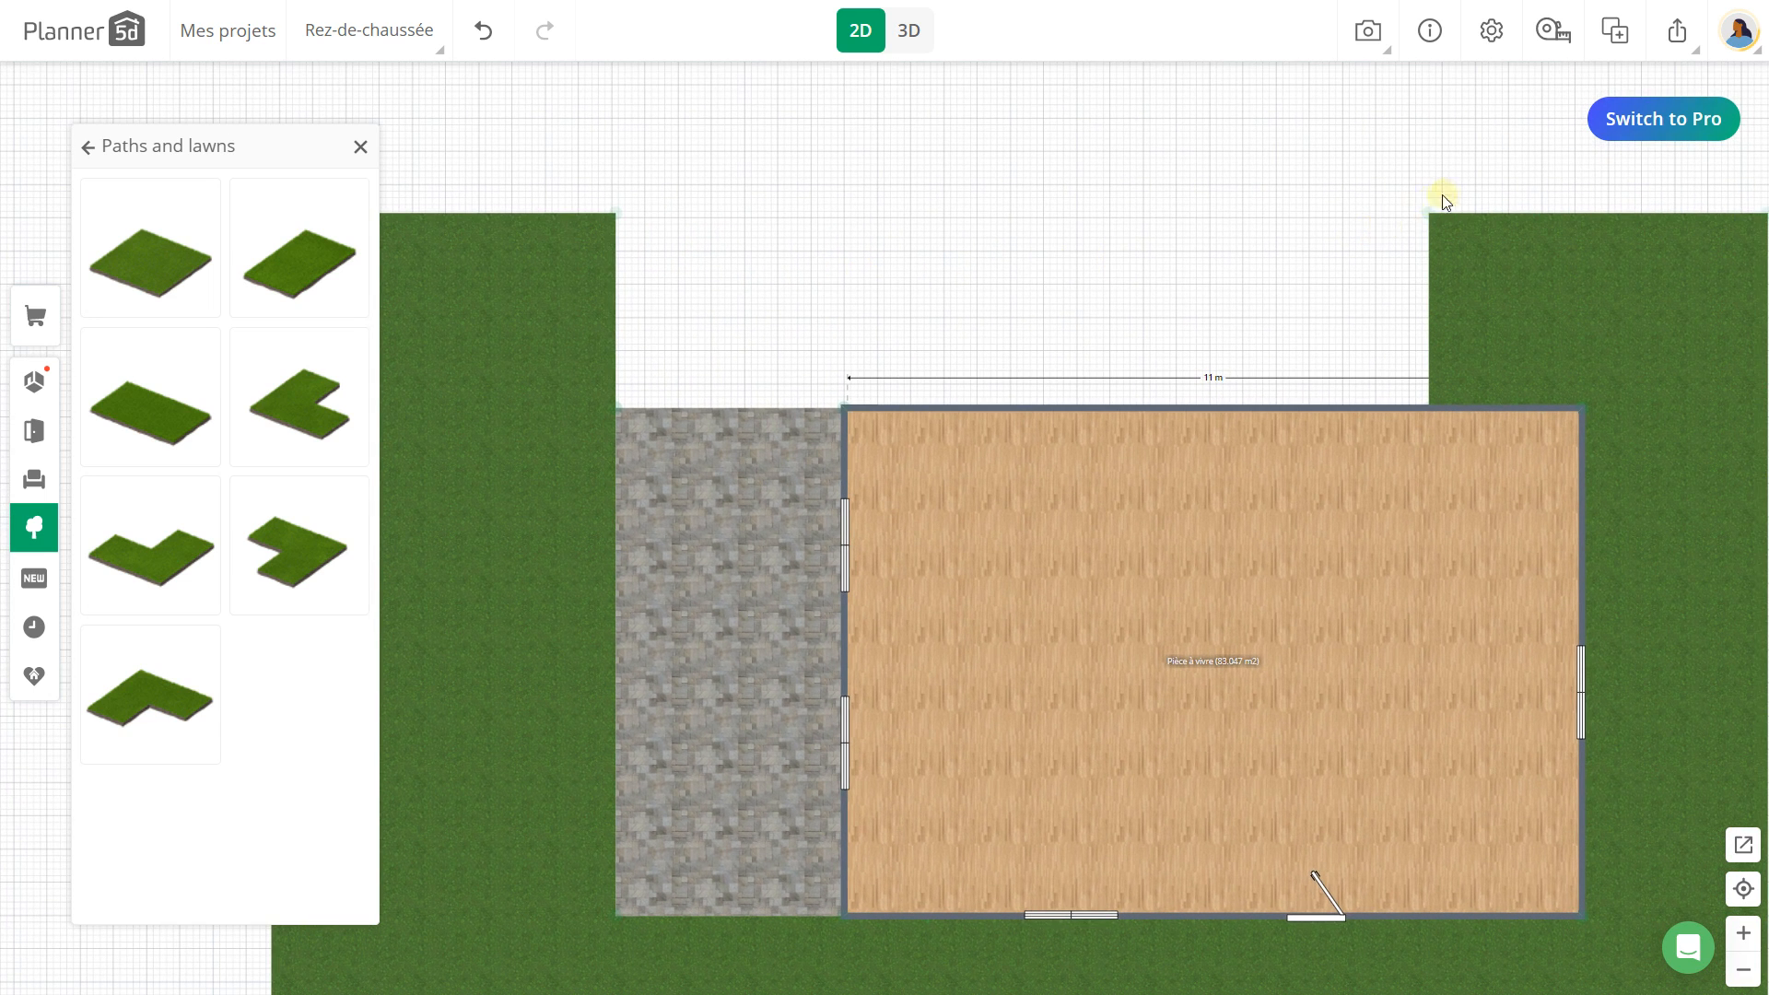
pyautogui.moveTo(1427, 214); pyautogui.dragTo(1427, 214)
pyautogui.moveTo(1017, 217); pyautogui.dragTo(615, 214)
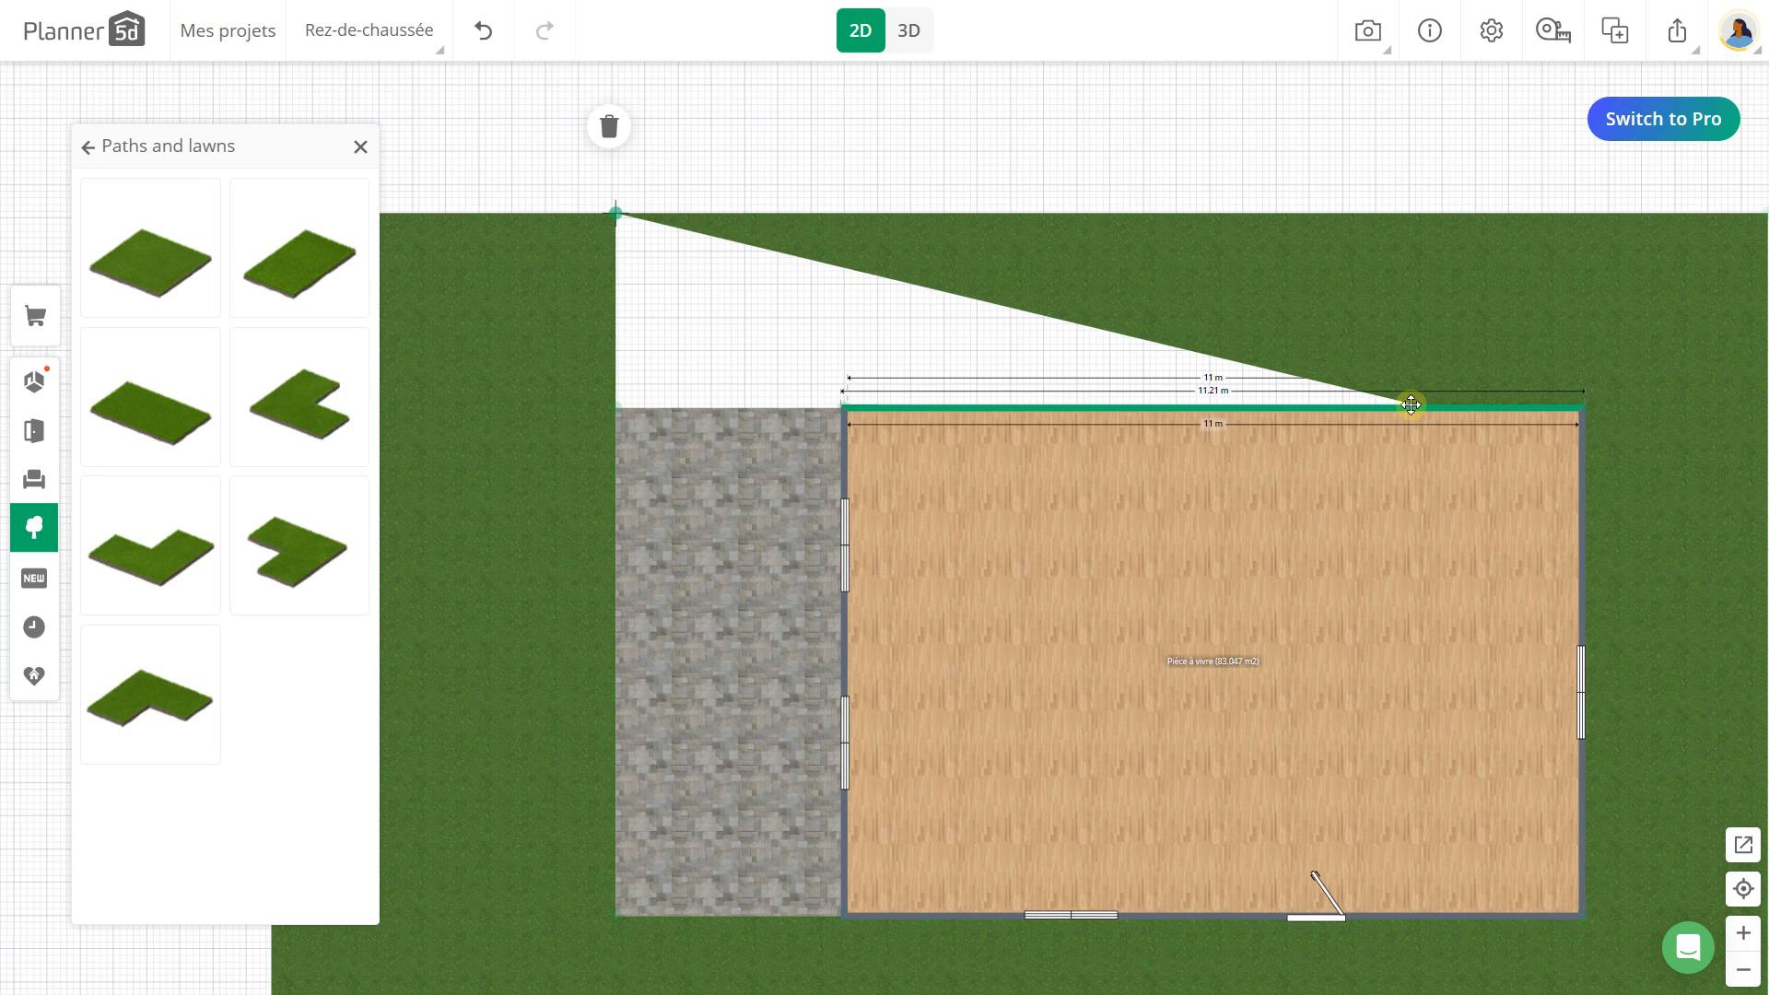
pyautogui.click(1408, 402)
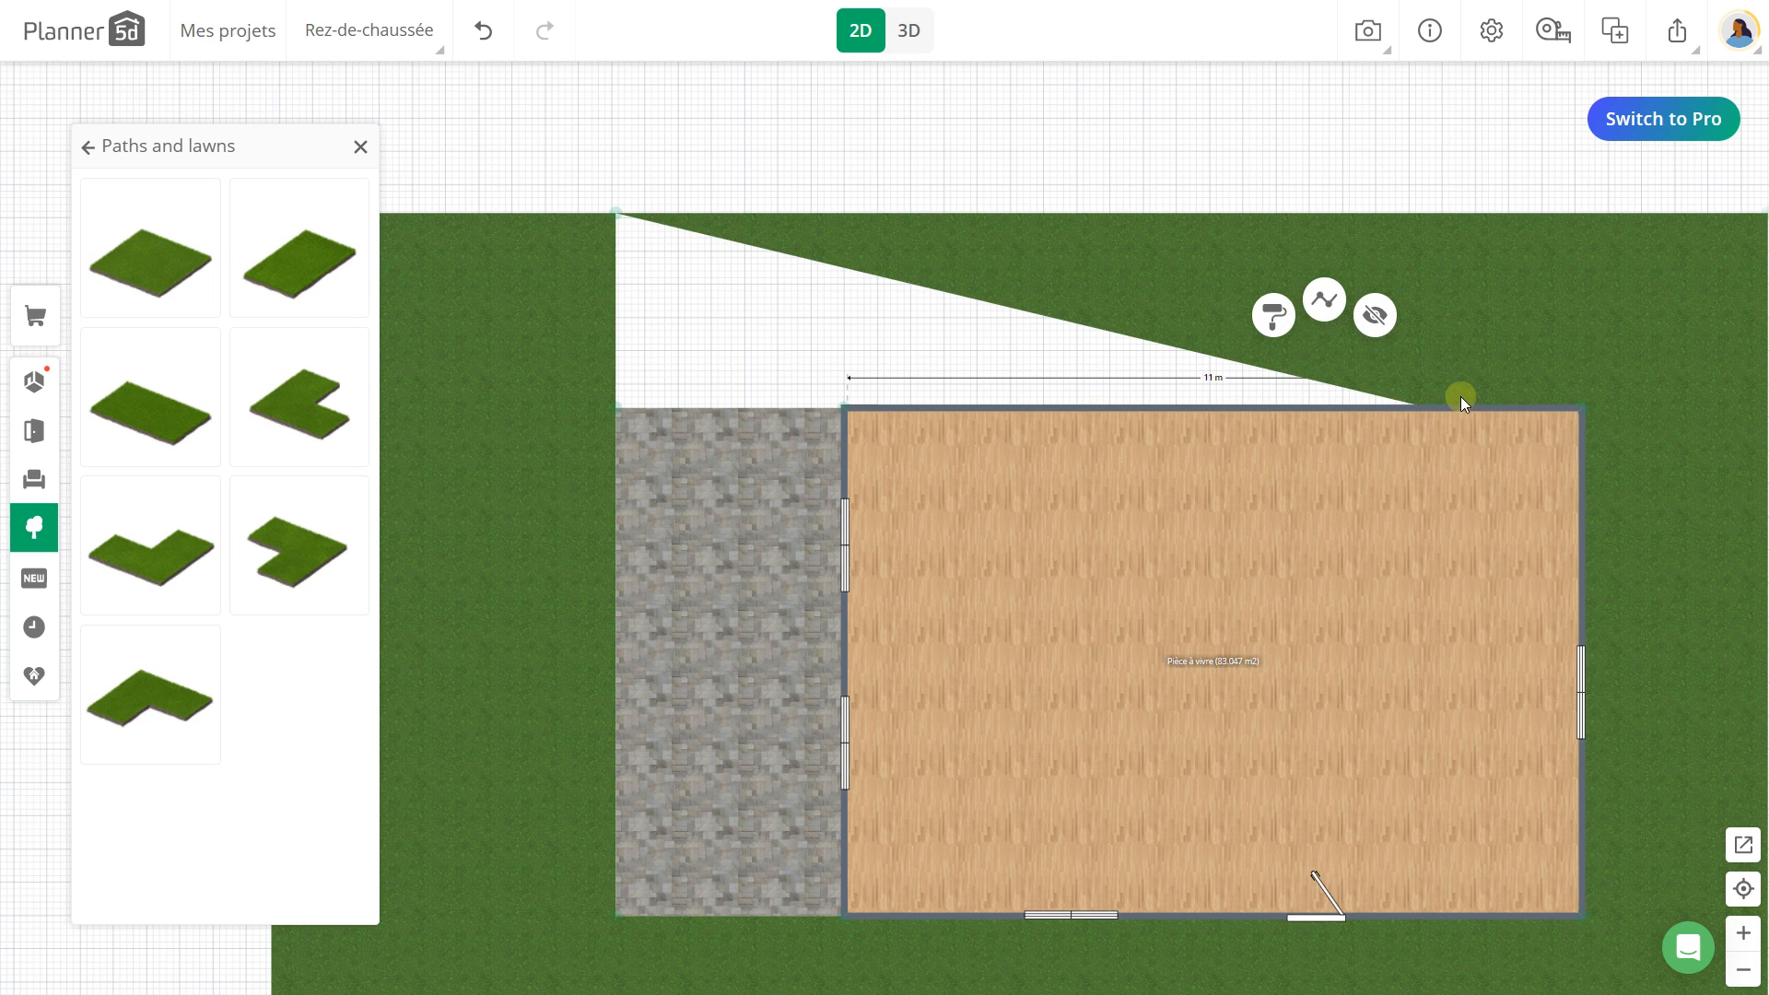
# Step: Add a corner to the lawn's slanted inner edge and place it on the terrace's northwest corner to fill the gap north of the house
pyautogui.scroll(2, 1401, 369)
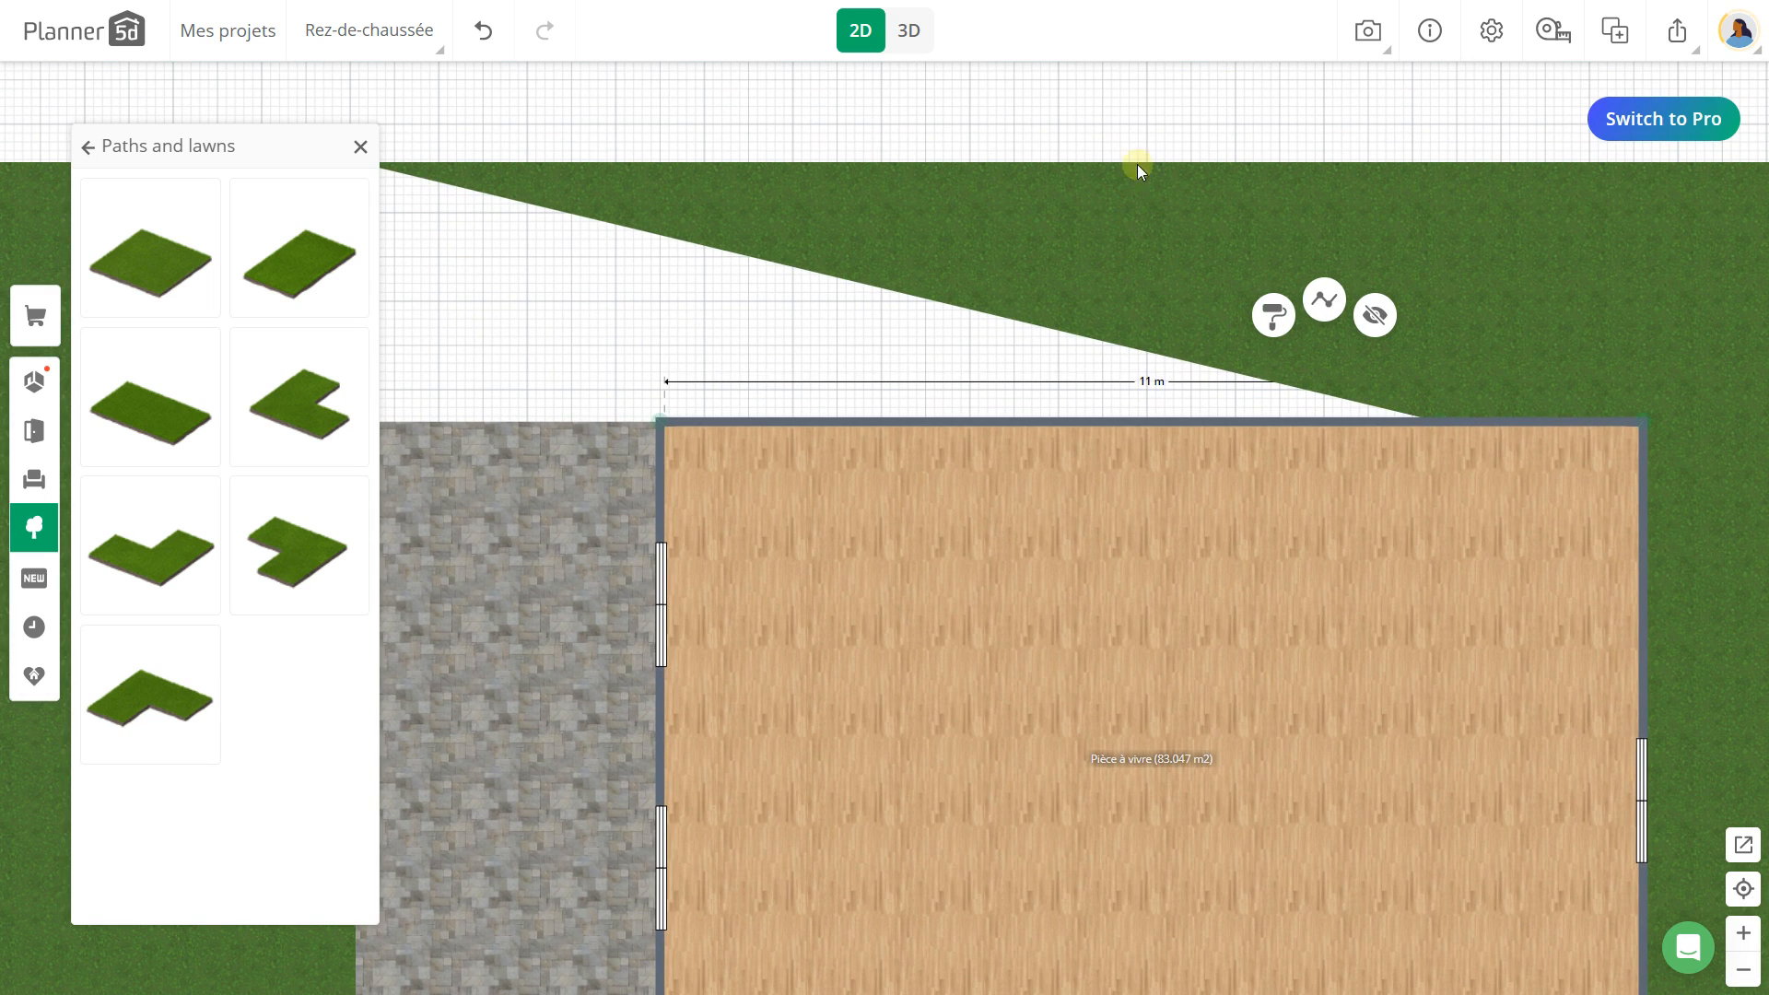
pyautogui.click(1148, 136)
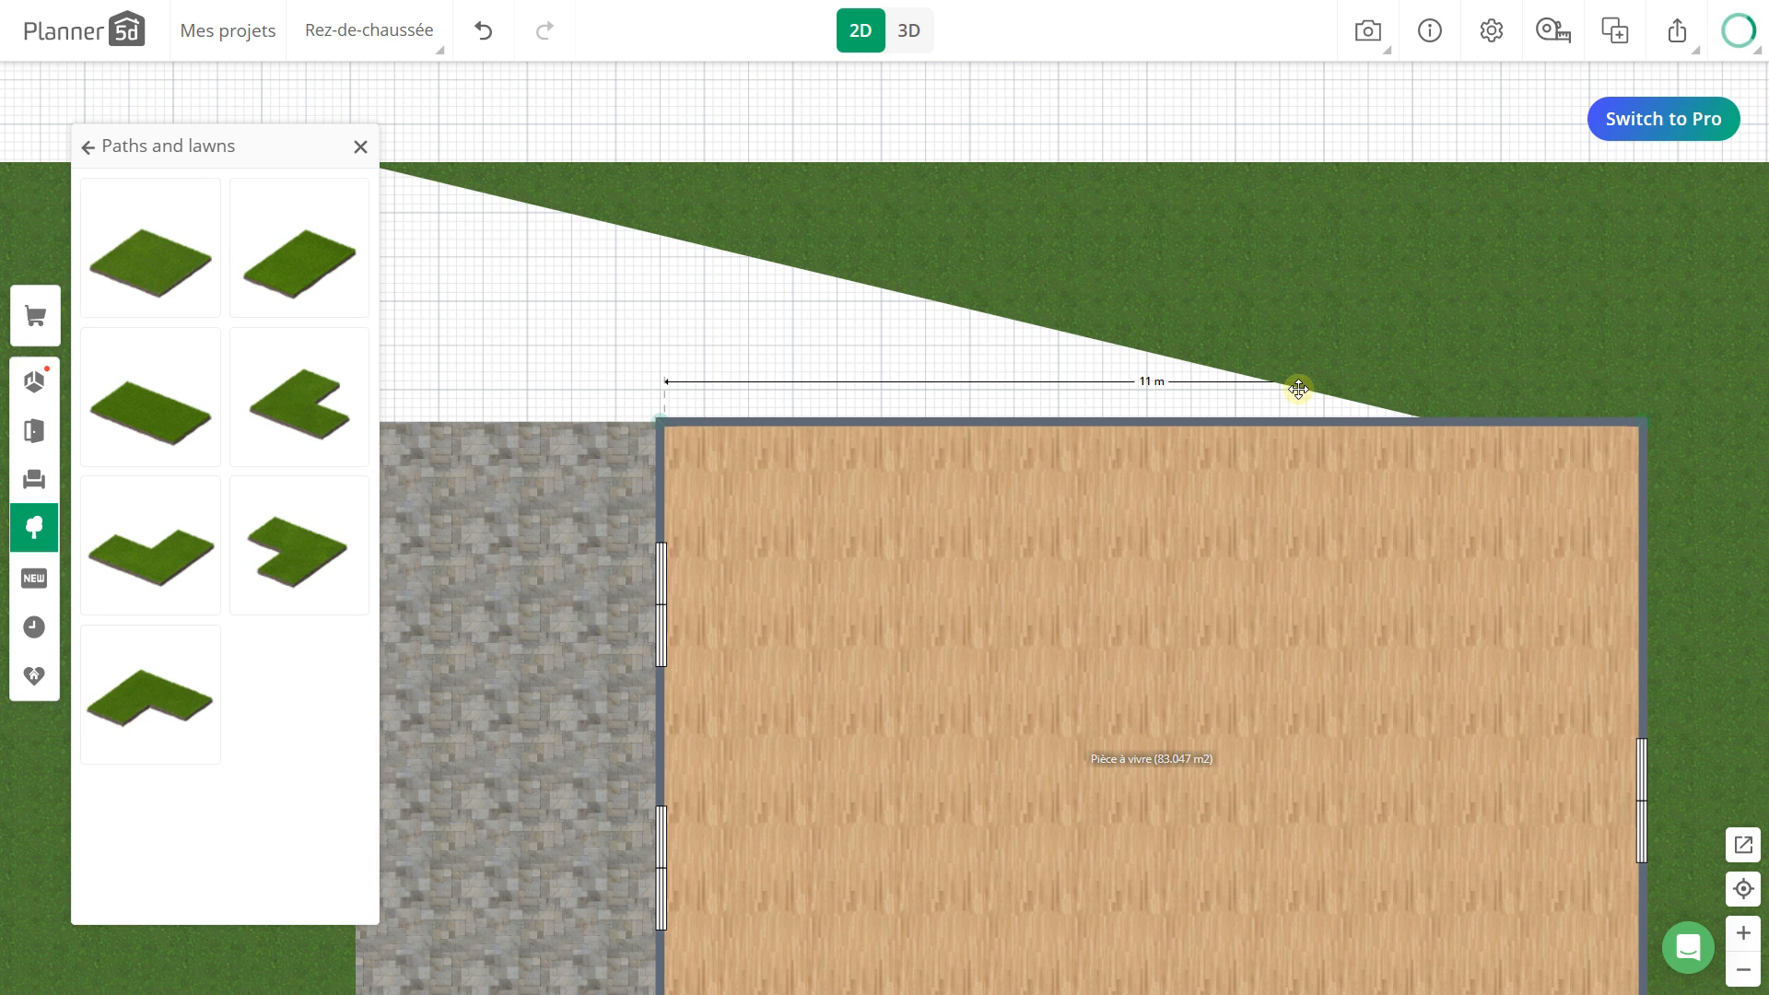
pyautogui.click(1290, 351)
pyautogui.click(1294, 303)
pyautogui.scroll(-3, 986, 318)
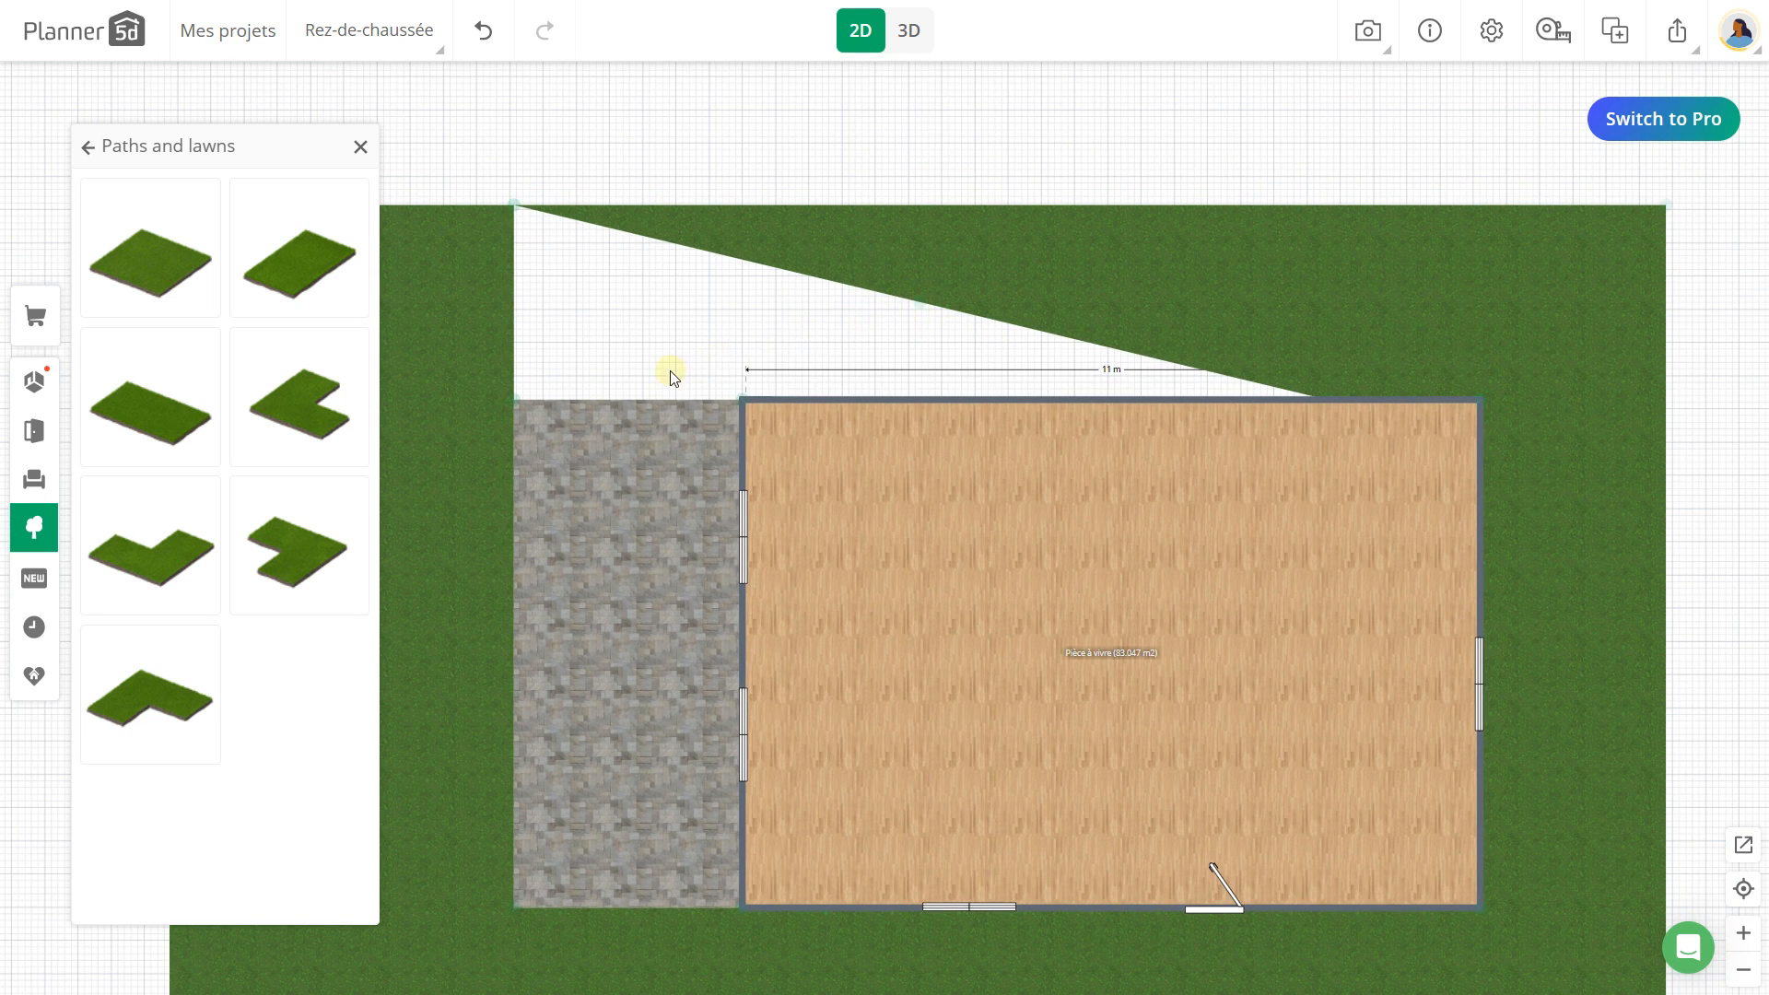
pyautogui.moveTo(921, 300); pyautogui.dragTo(513, 397)
pyautogui.scroll(-2, 1220, 359)
pyautogui.moveTo(1072, 266); pyautogui.dragTo(1077, 200)
pyautogui.moveTo(1528, 512); pyautogui.dragTo(1473, 440)
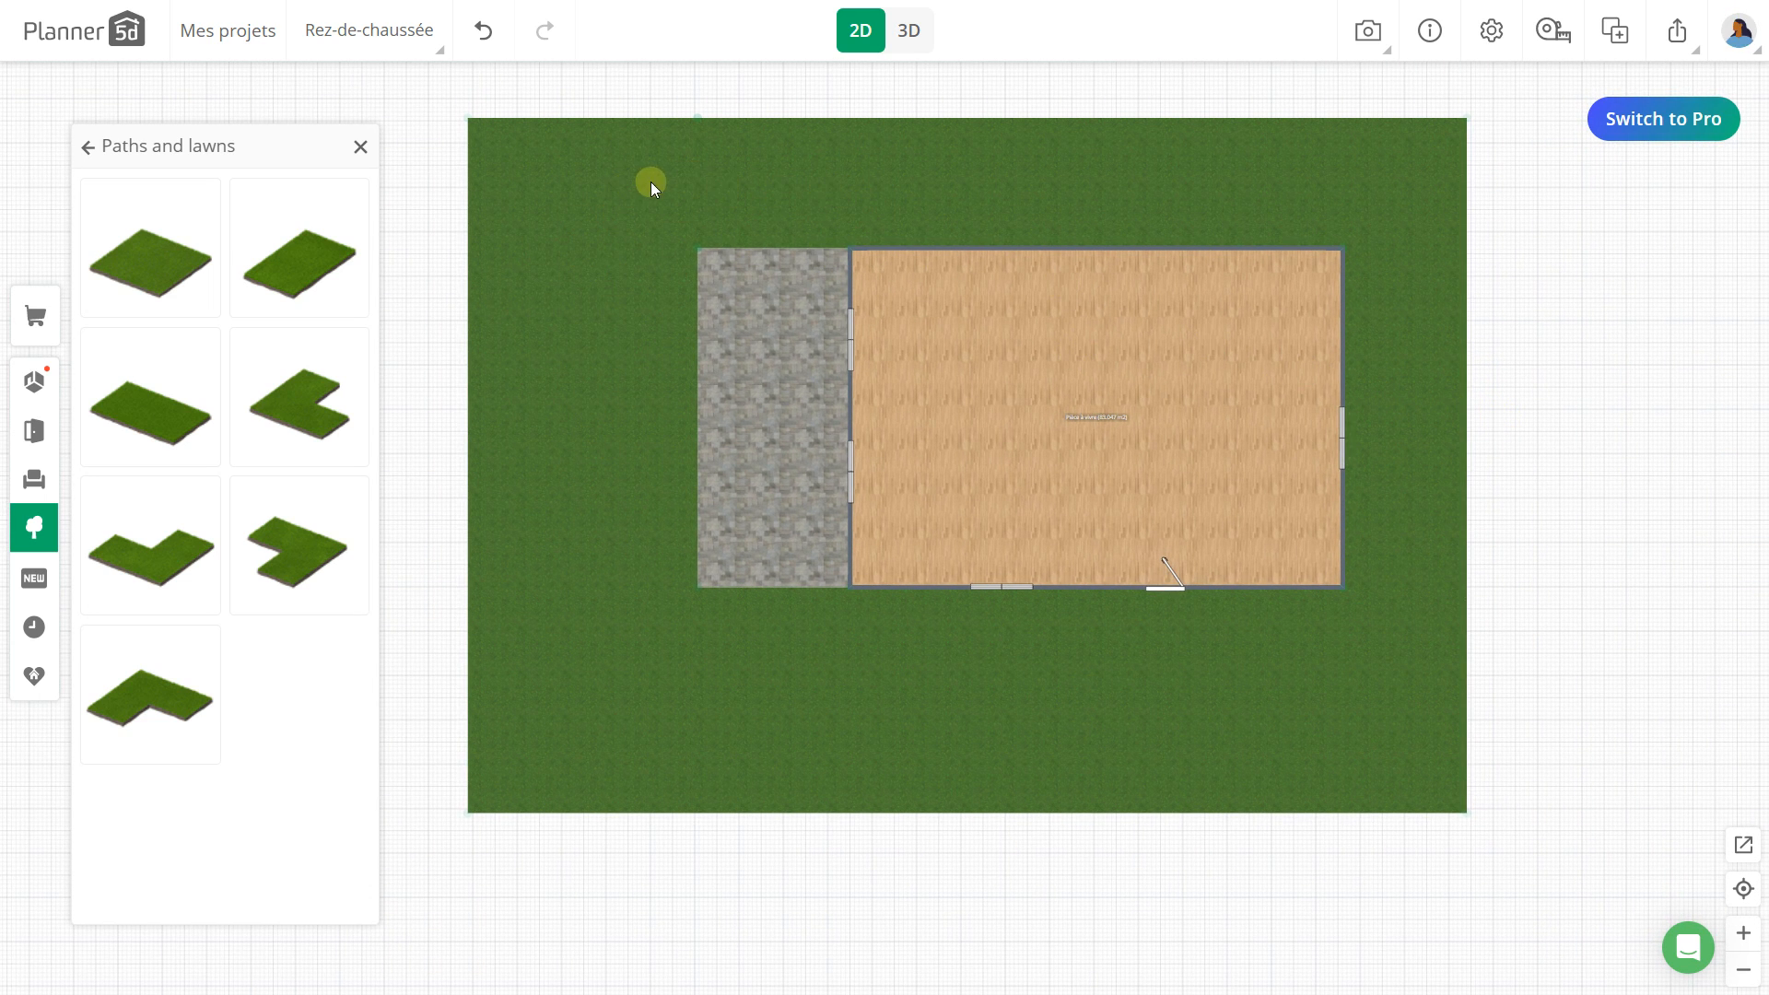
# Step: Select the lawn and open its texture options
pyautogui.click(1453, 344)
pyautogui.click(1422, 368)
pyautogui.click(1002, 226)
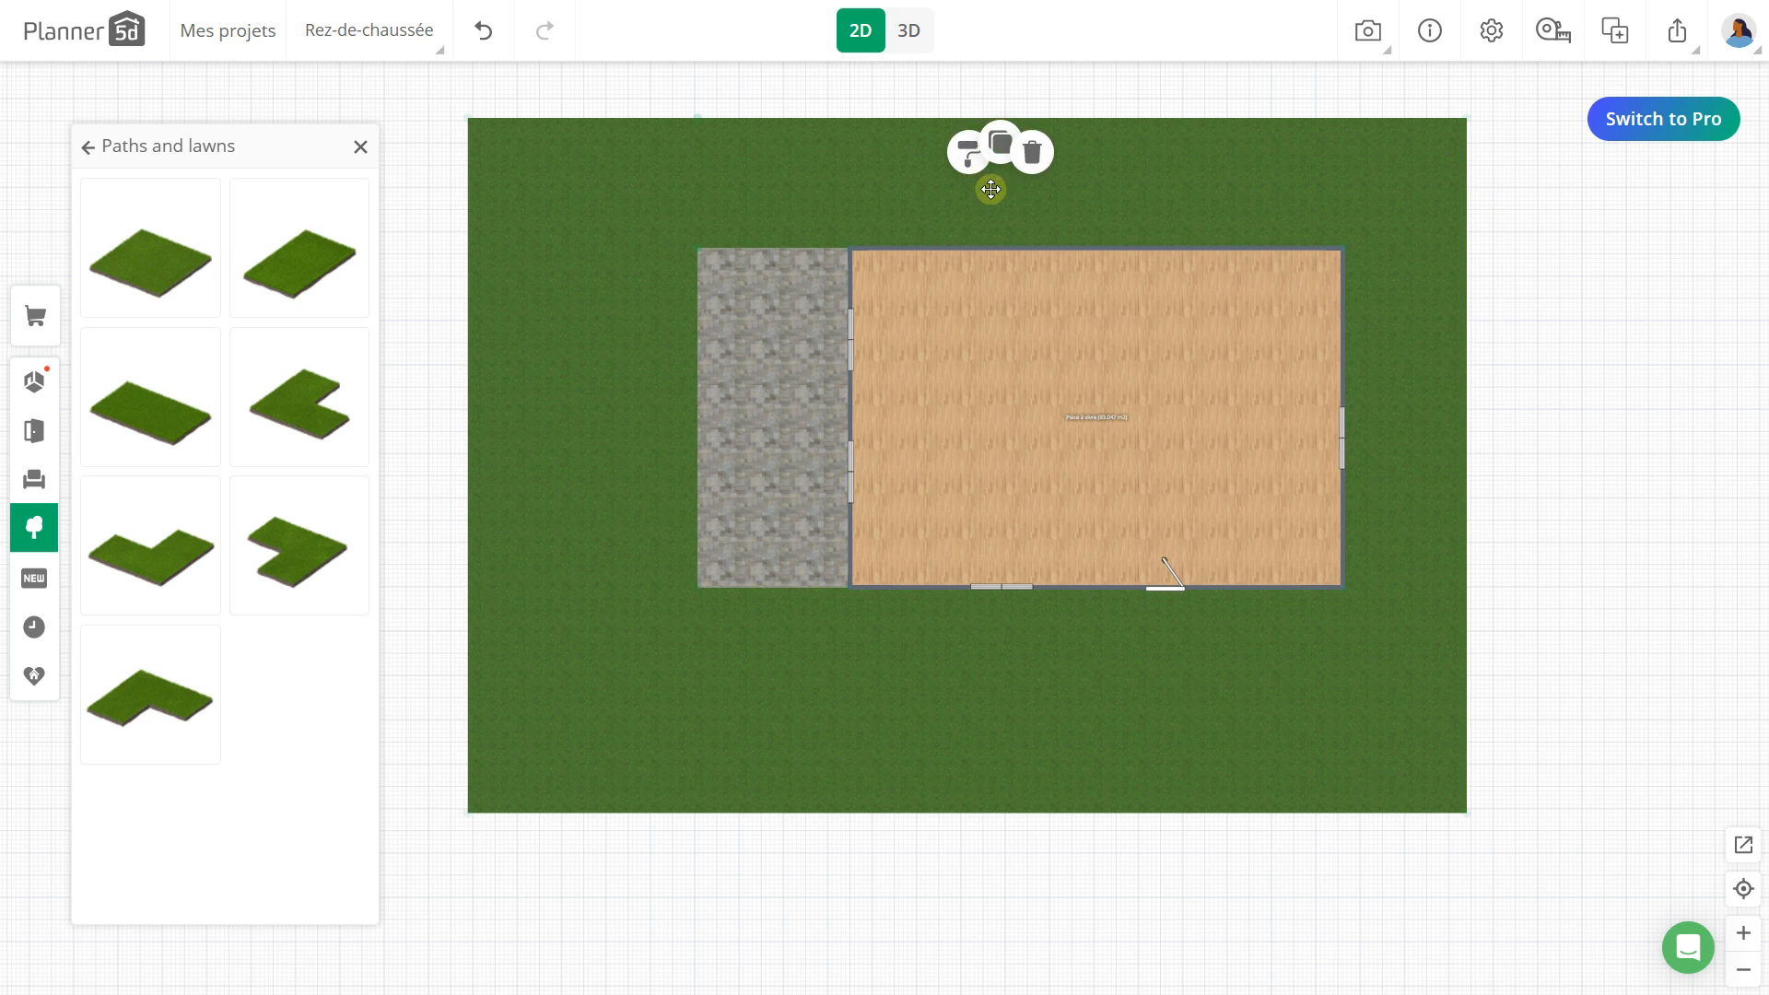
pyautogui.click(600, 210)
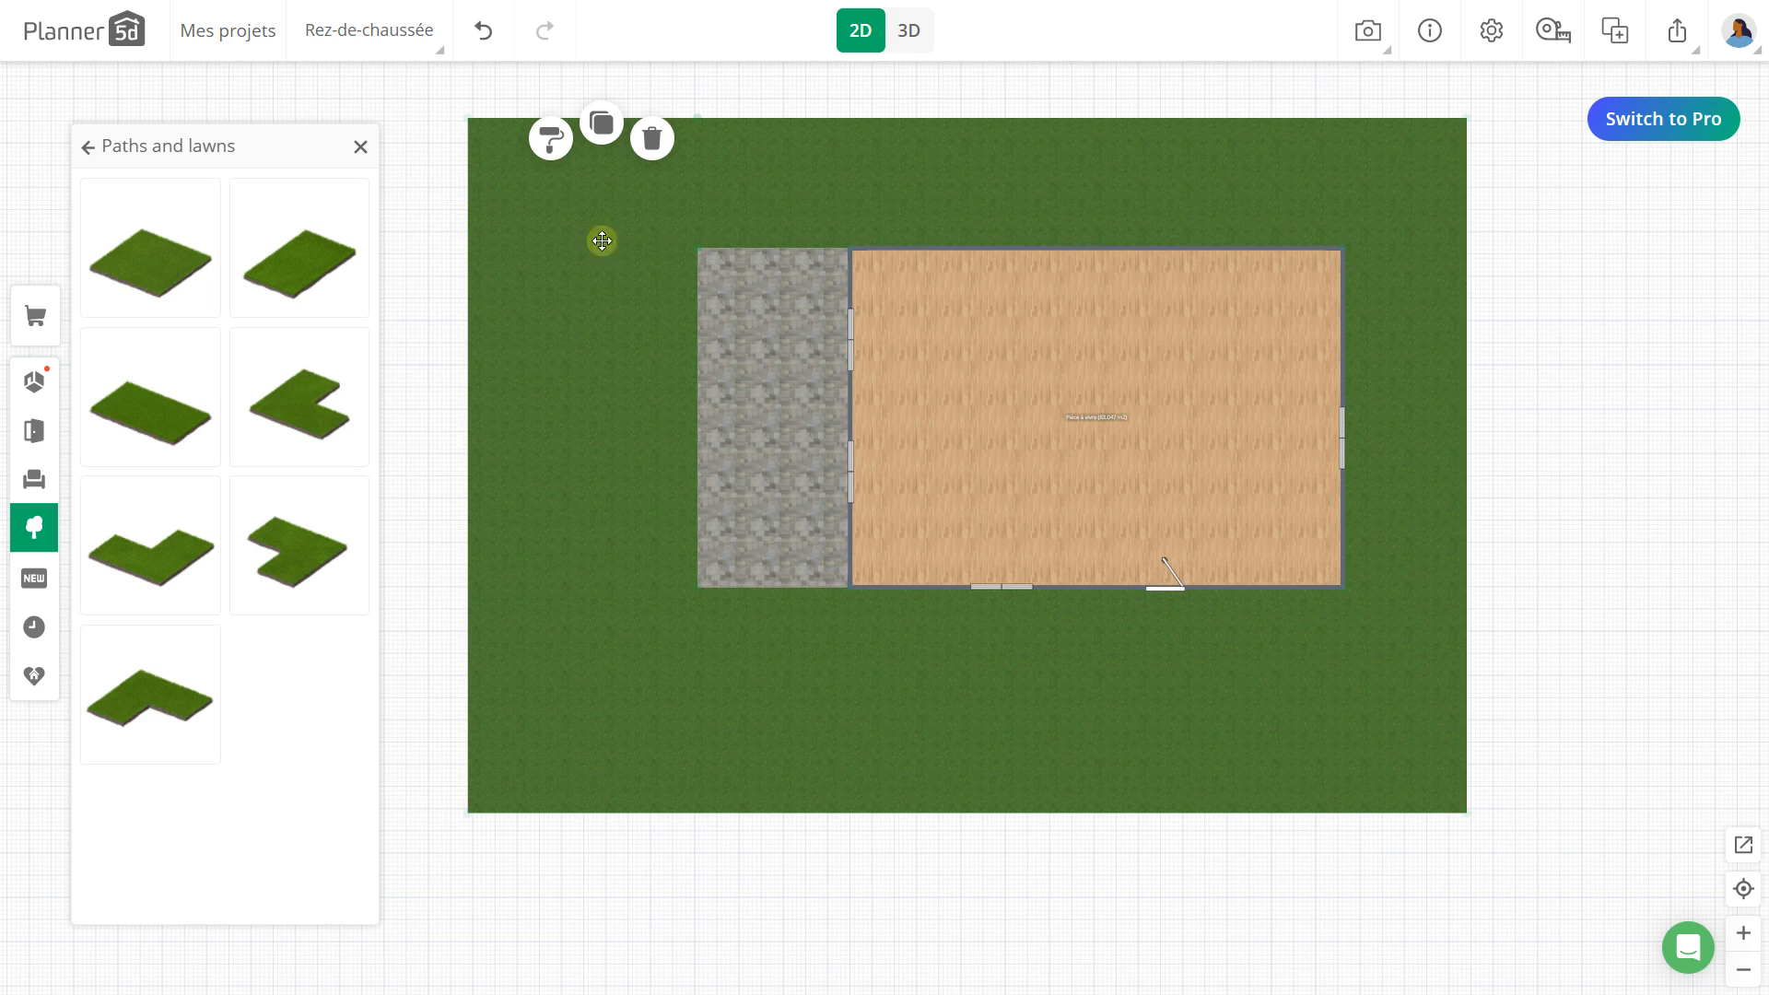
pyautogui.click(434, 266)
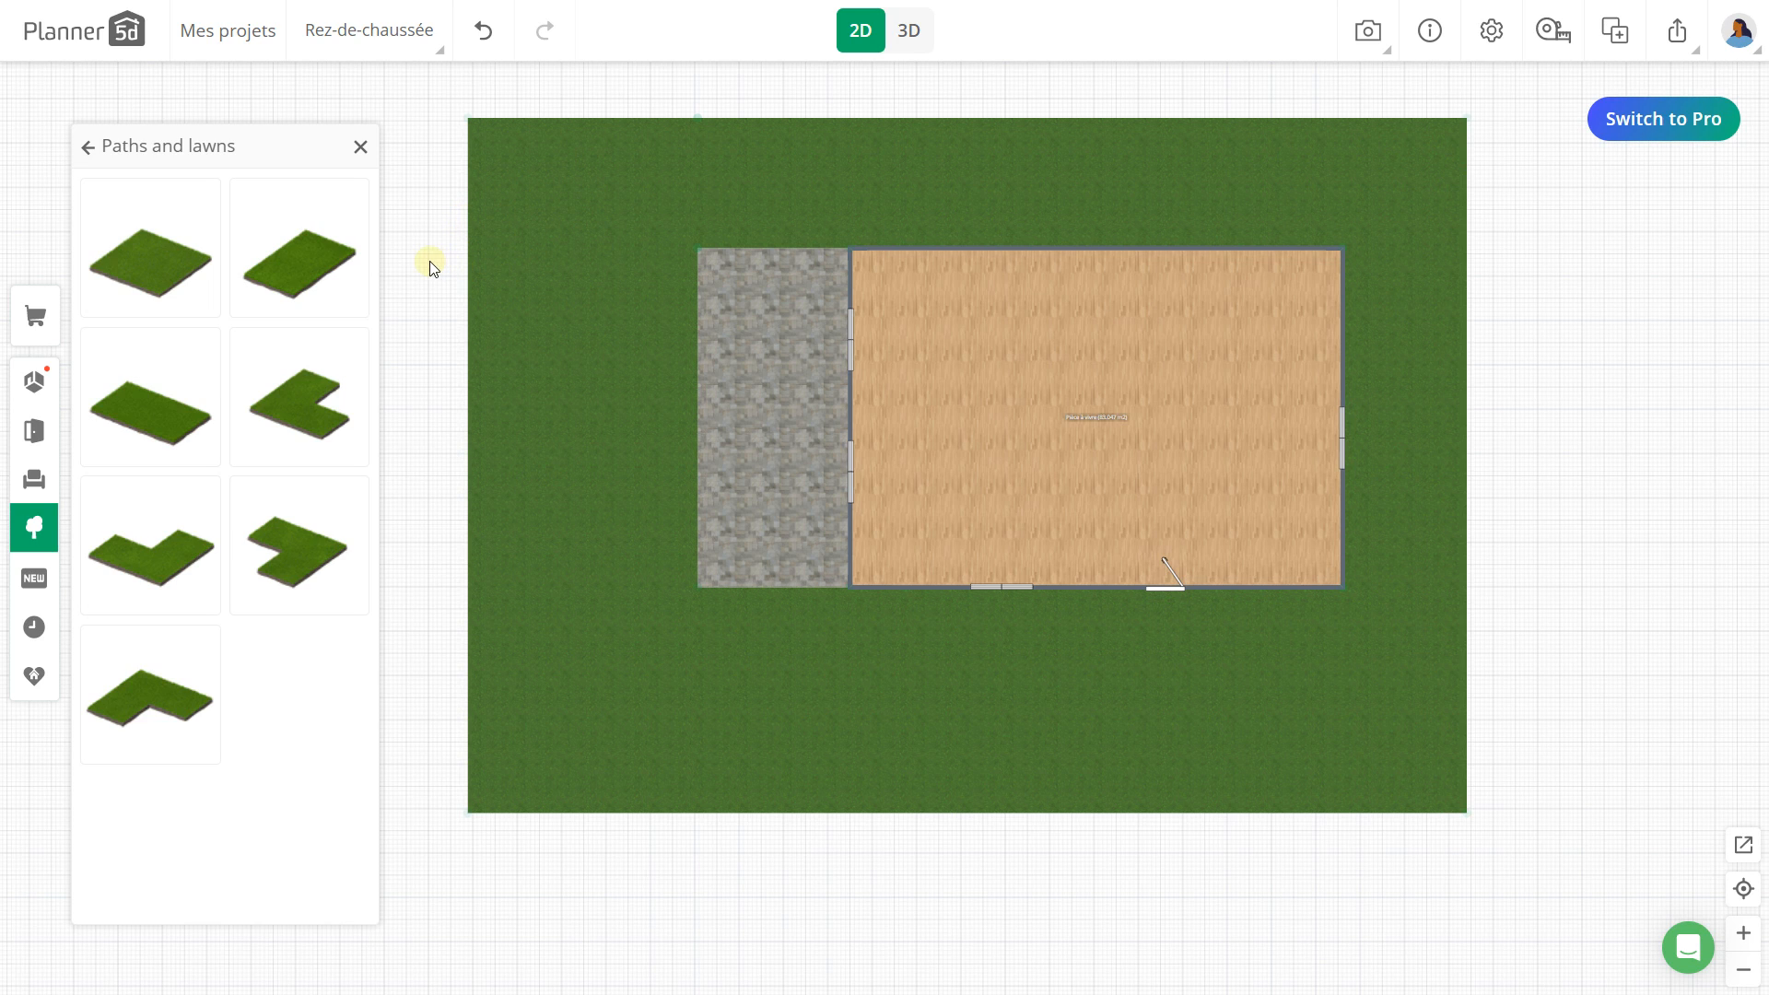
pyautogui.click(574, 200)
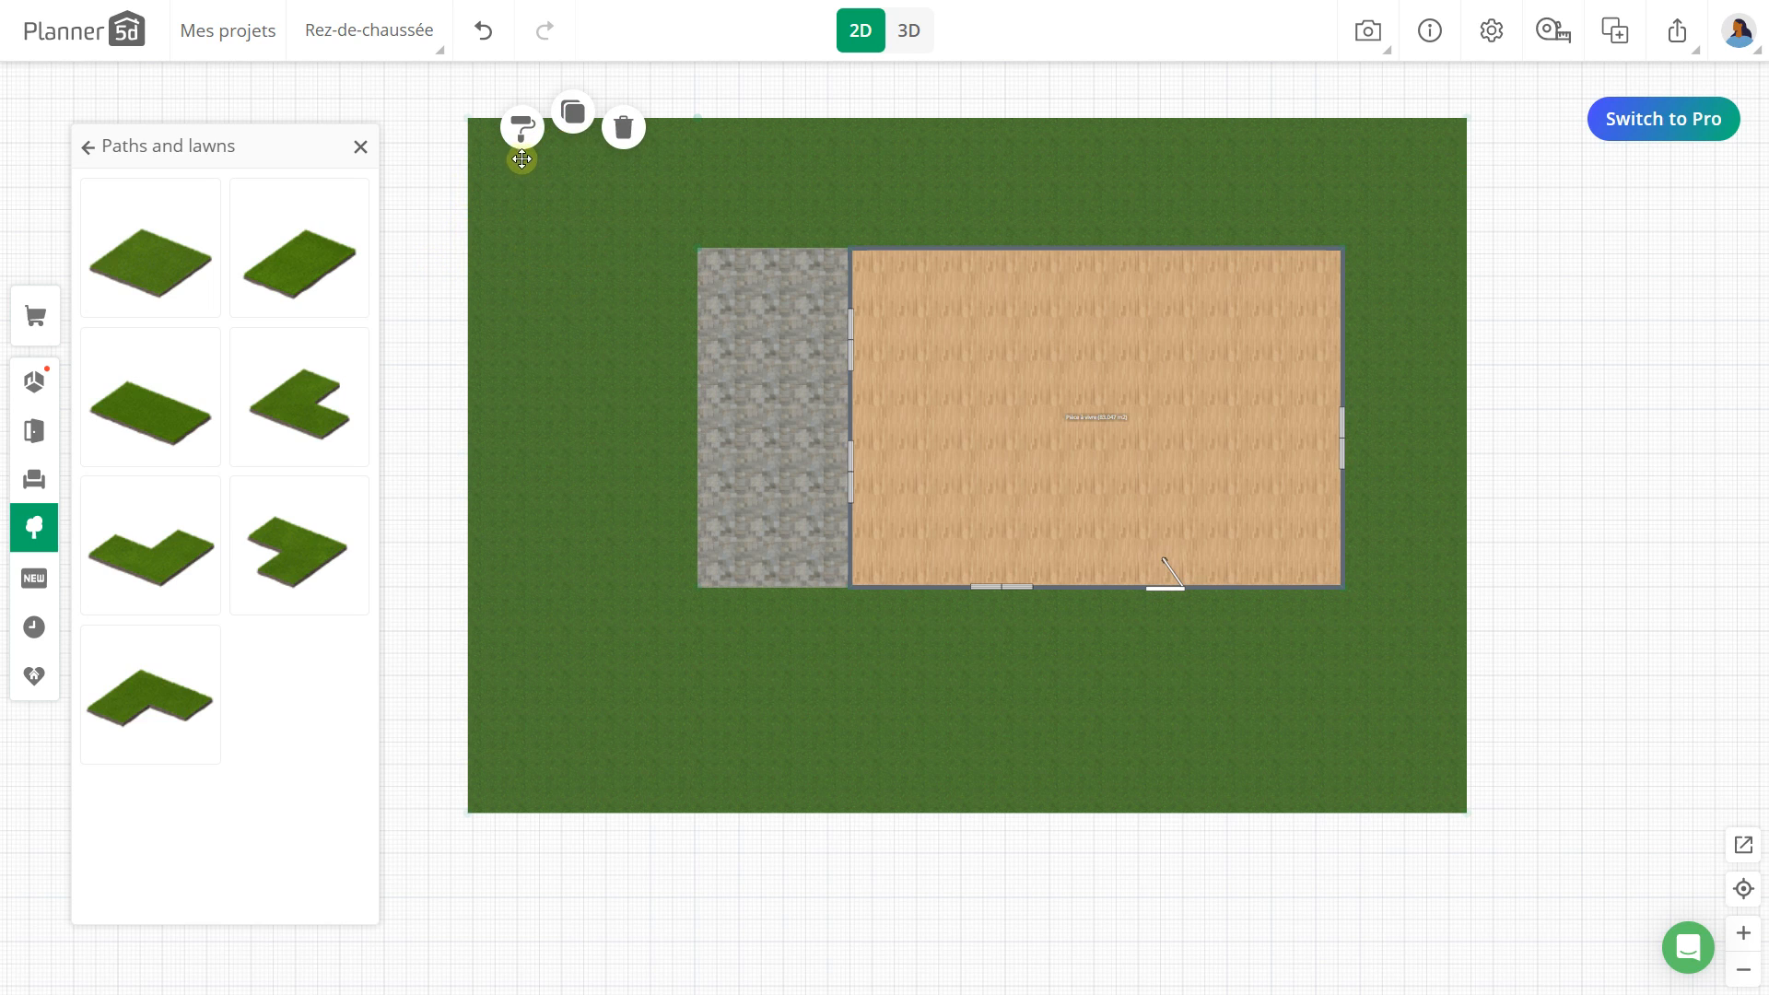
pyautogui.click(530, 136)
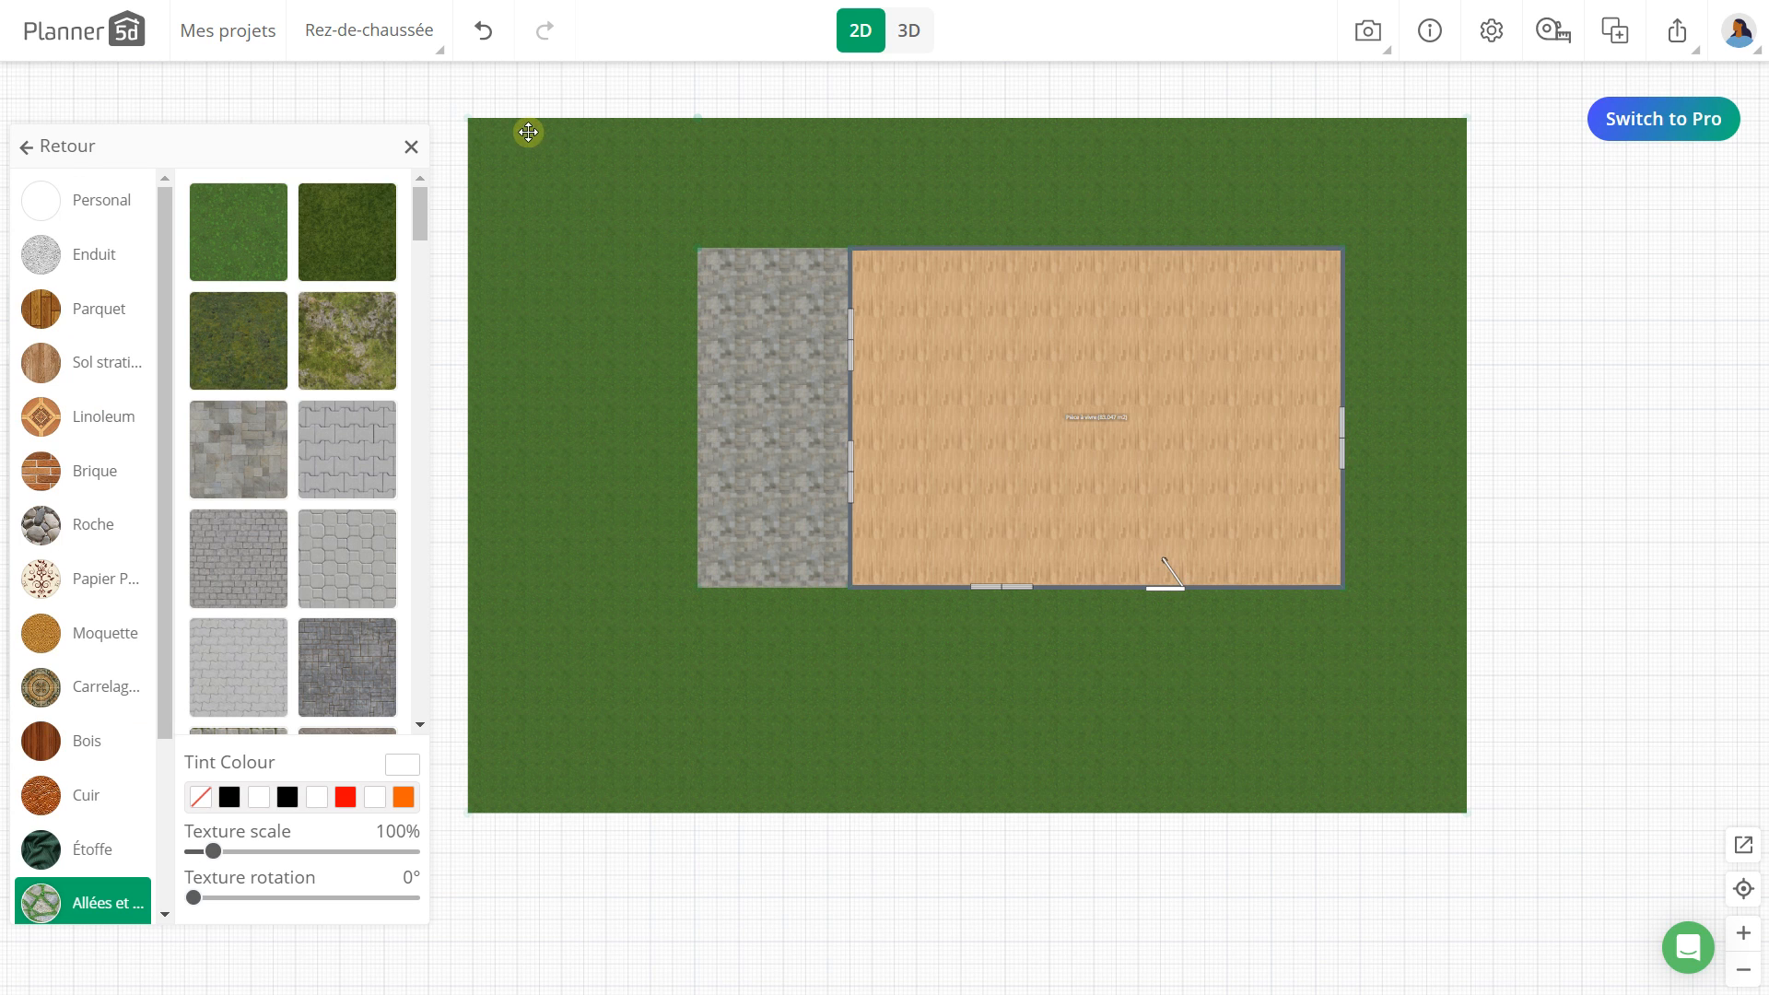
# Step: Try several paving, stone and darker grass textures on the lawn
pyautogui.click(379, 324)
pyautogui.click(268, 340)
pyautogui.click(316, 245)
pyautogui.click(321, 439)
pyautogui.click(257, 458)
pyautogui.scroll(-15, 316, 530)
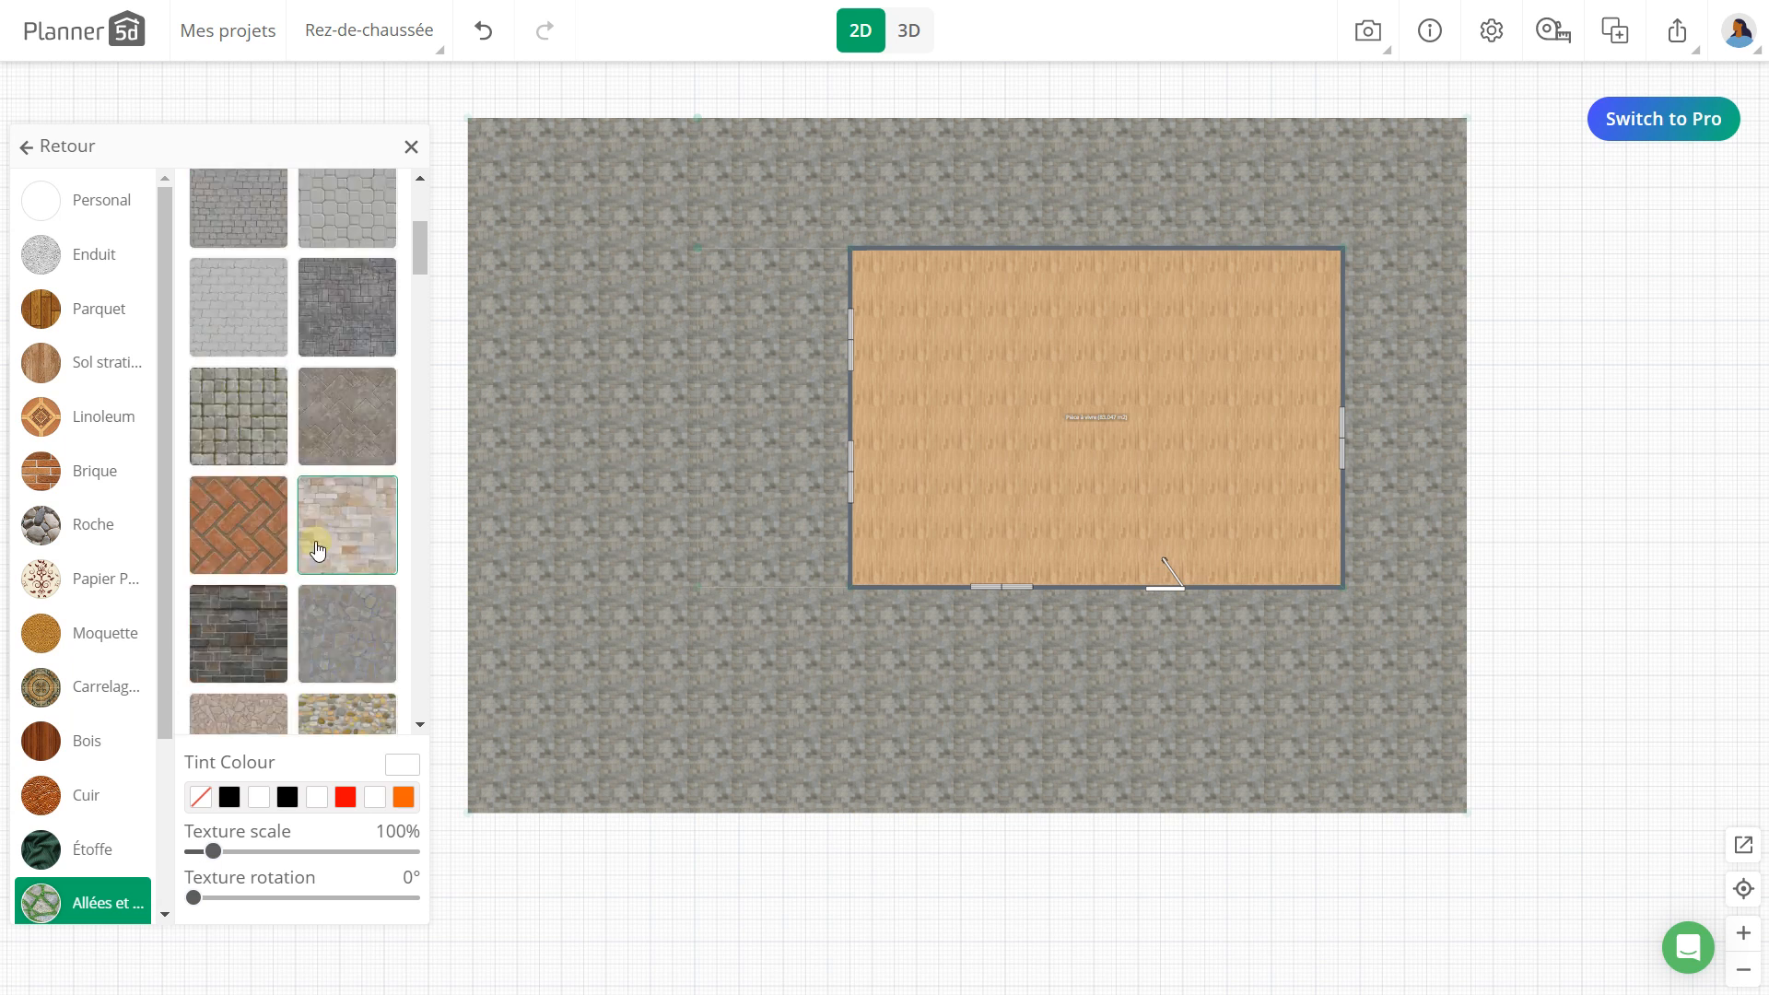
pyautogui.click(347, 620)
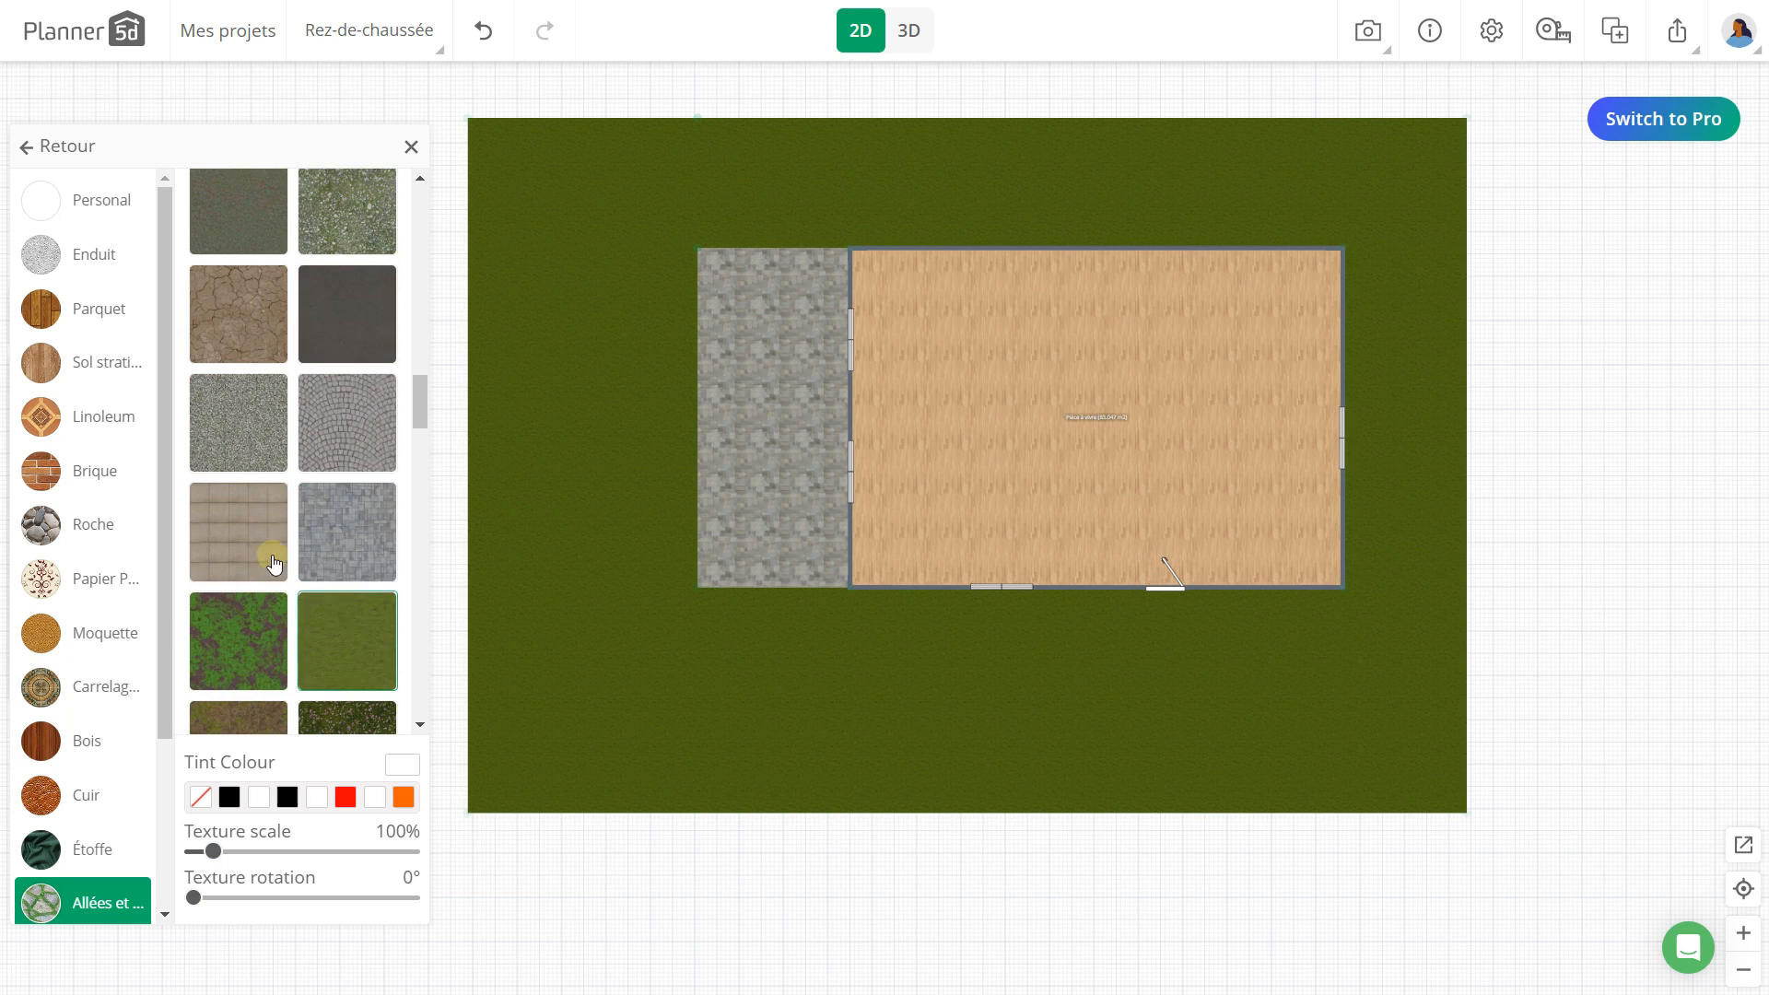
pyautogui.scroll(5, 273, 565)
pyautogui.click(233, 434)
pyautogui.scroll(-10, 293, 532)
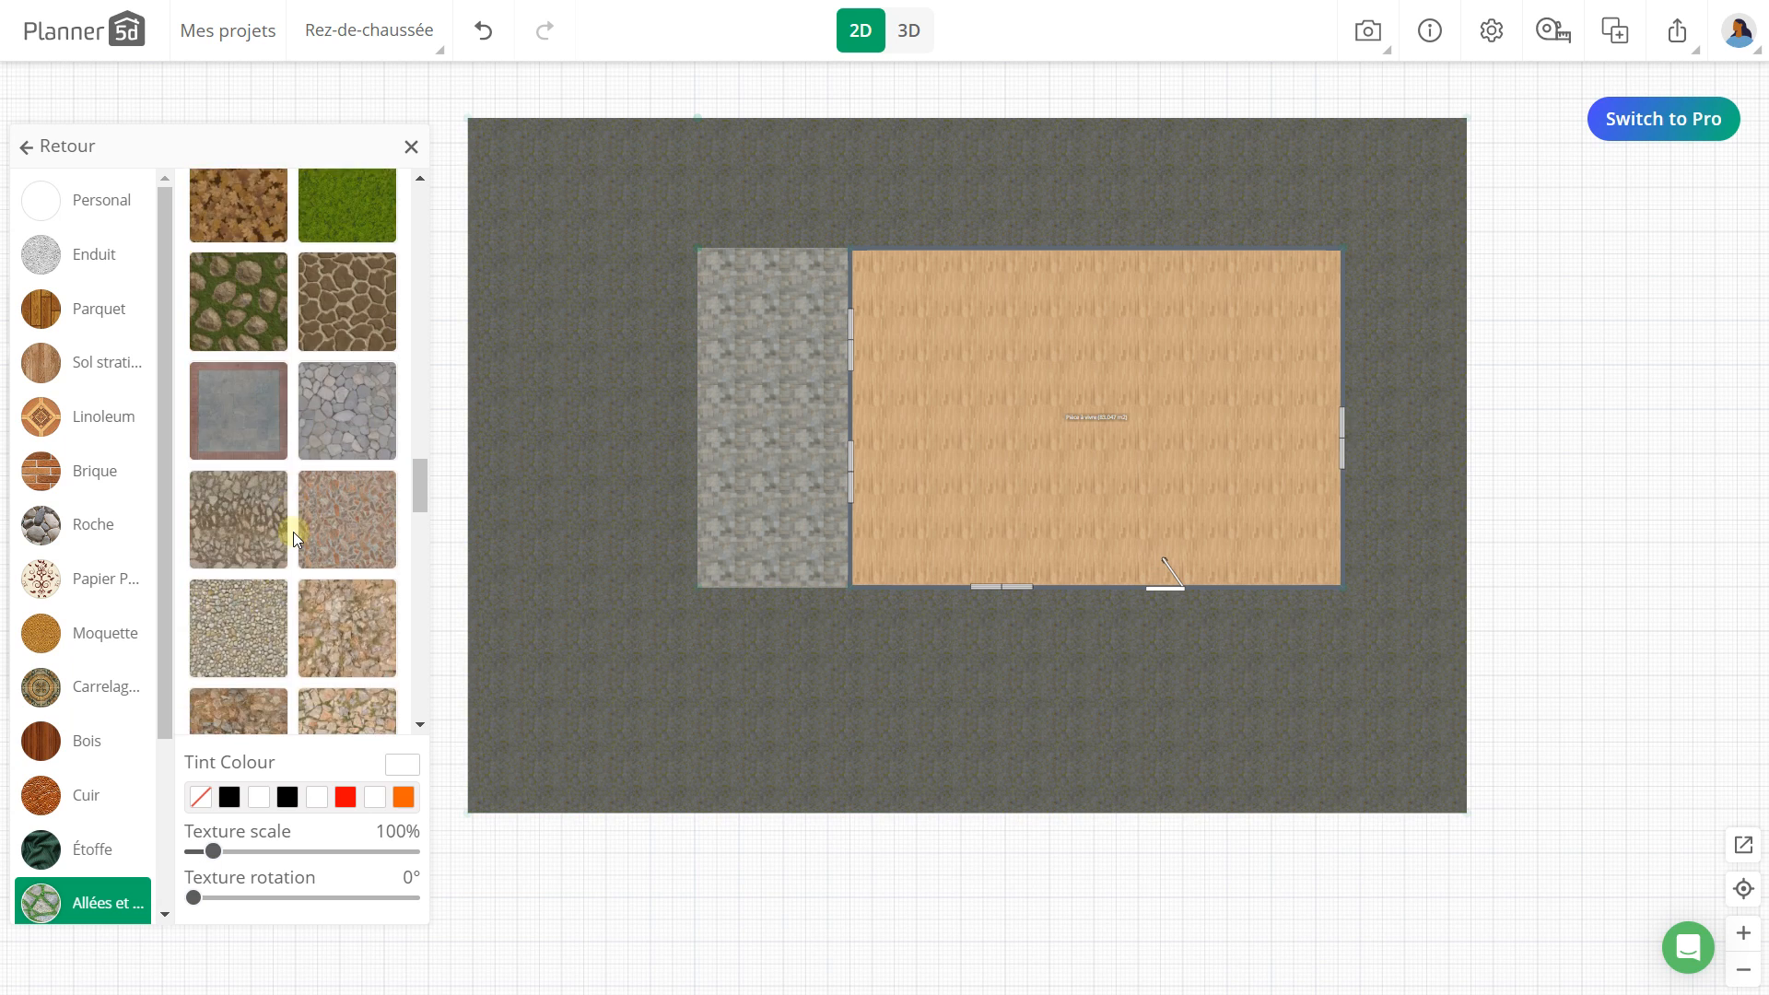
pyautogui.click(309, 426)
pyautogui.scroll(-10, 313, 415)
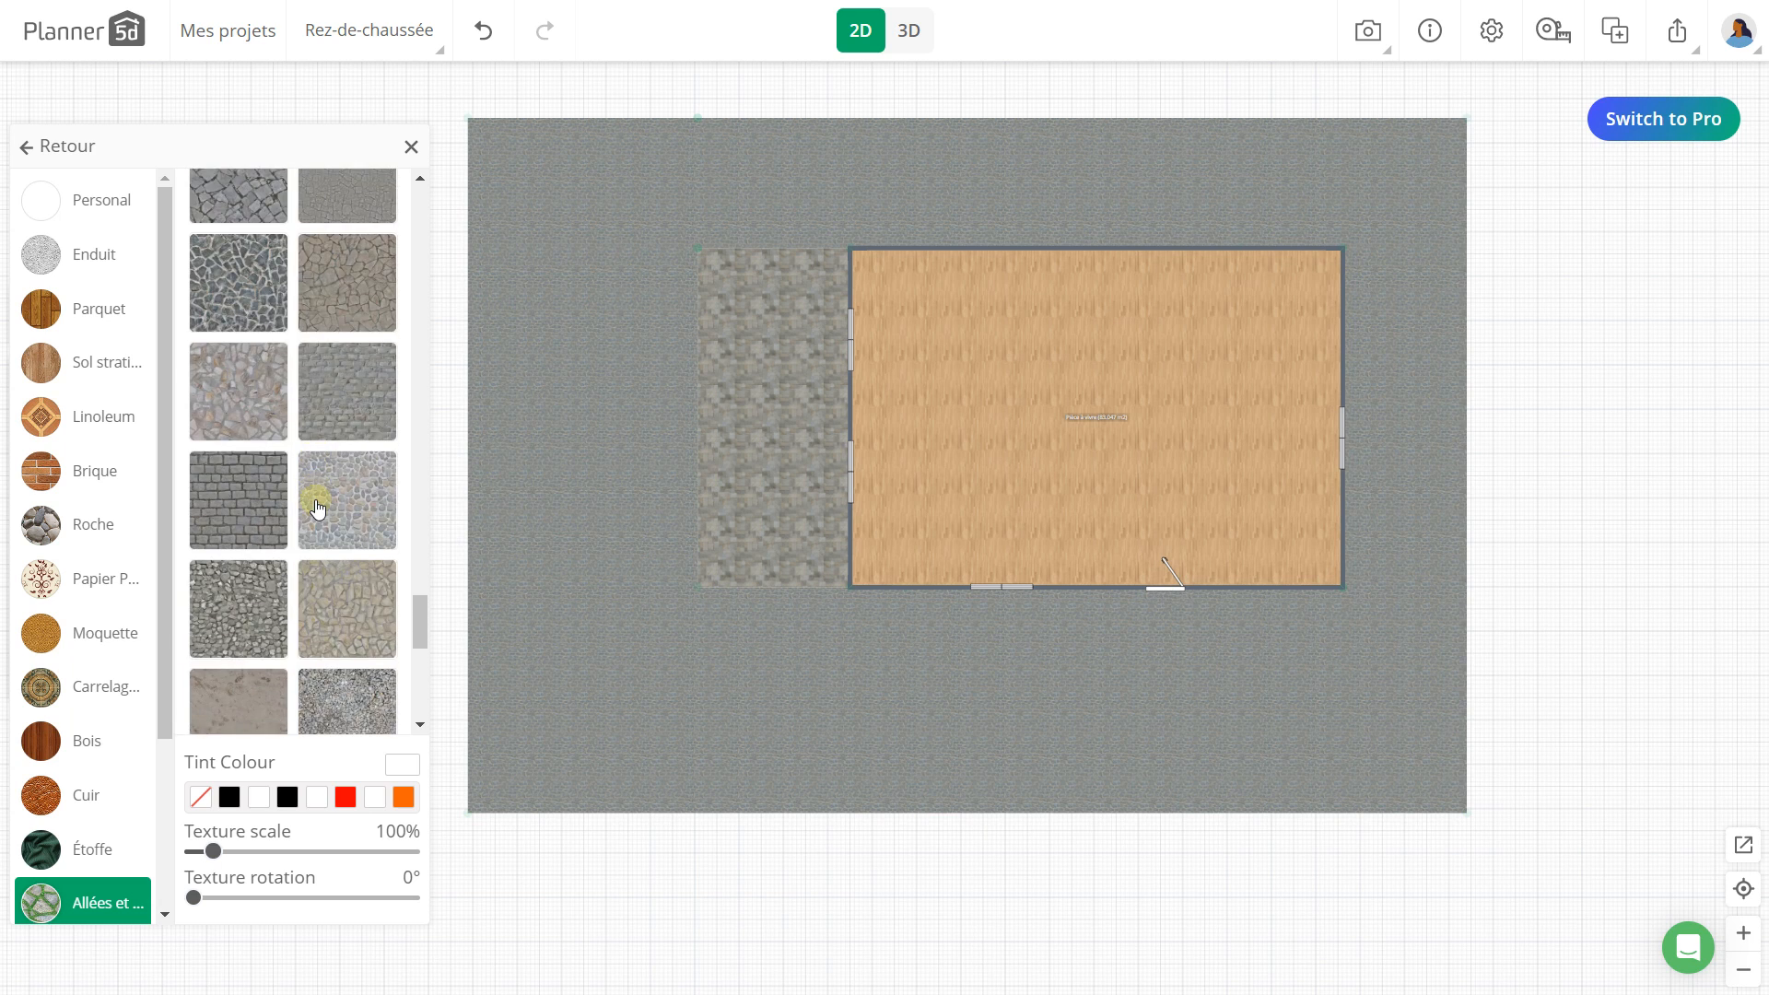
pyautogui.click(317, 392)
pyautogui.scroll(3, 340, 363)
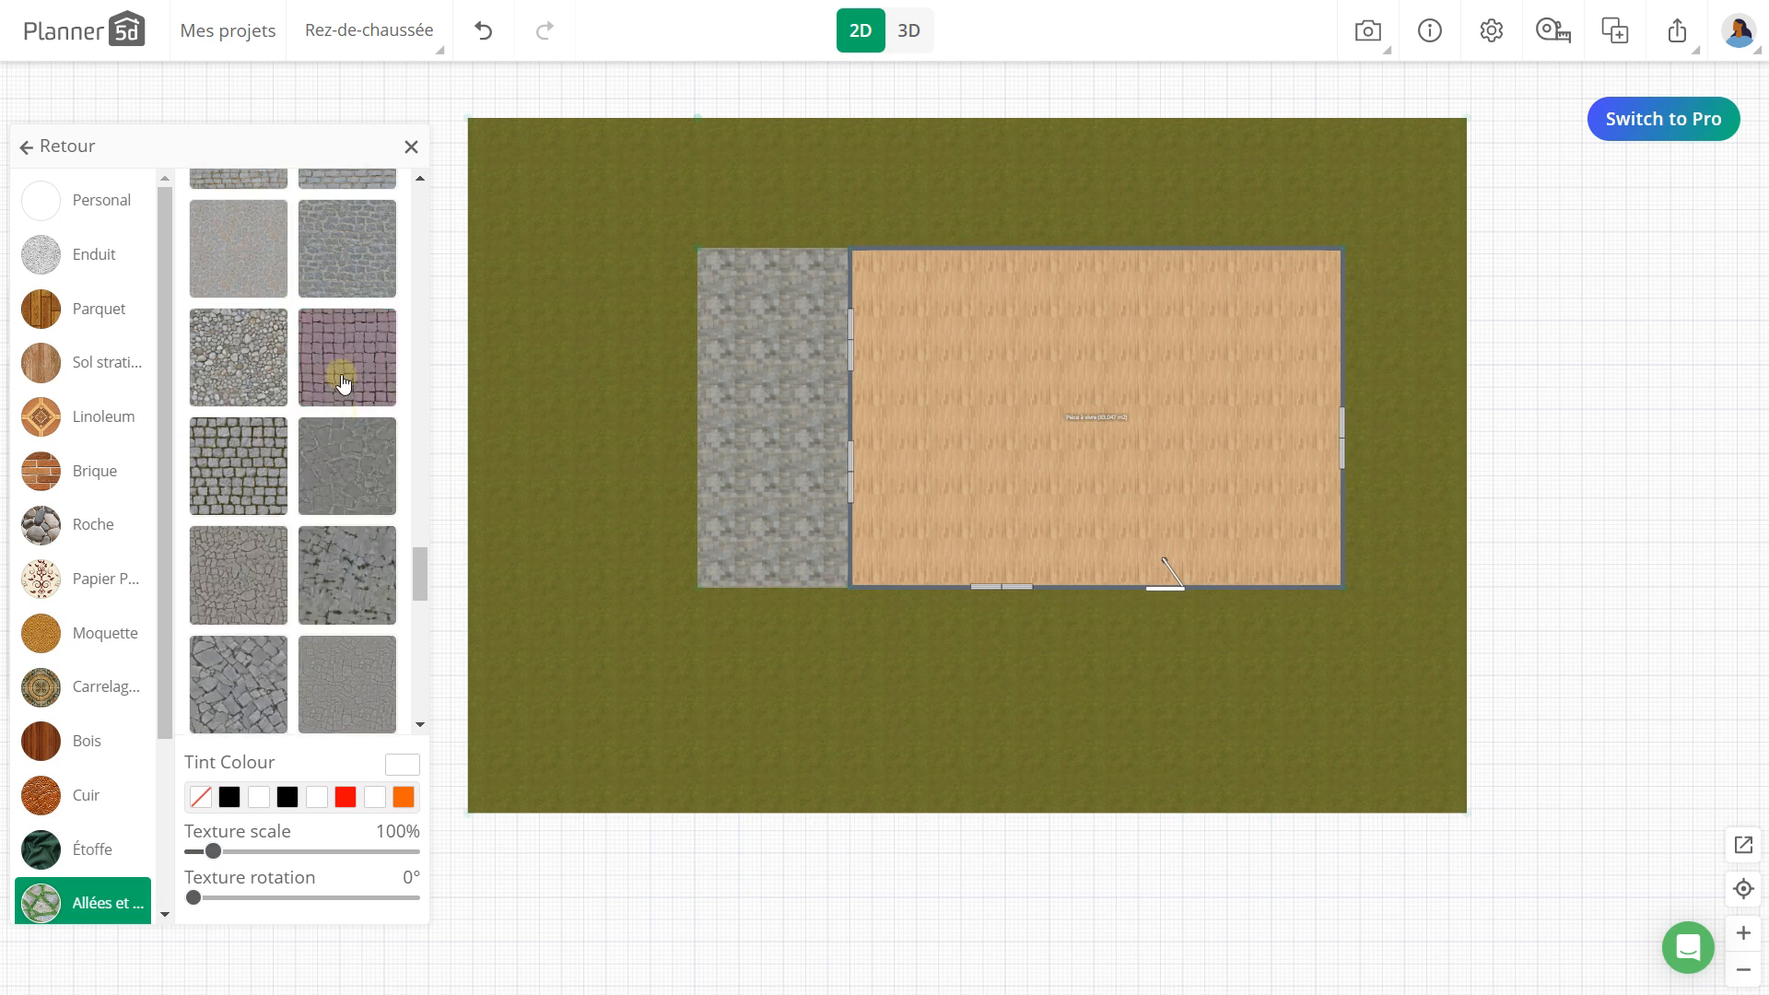
# Step: Apply the first plain green grass texture to the lawn and close the texture options
pyautogui.moveTo(415, 567); pyautogui.dragTo(433, 187)
pyautogui.click(209, 230)
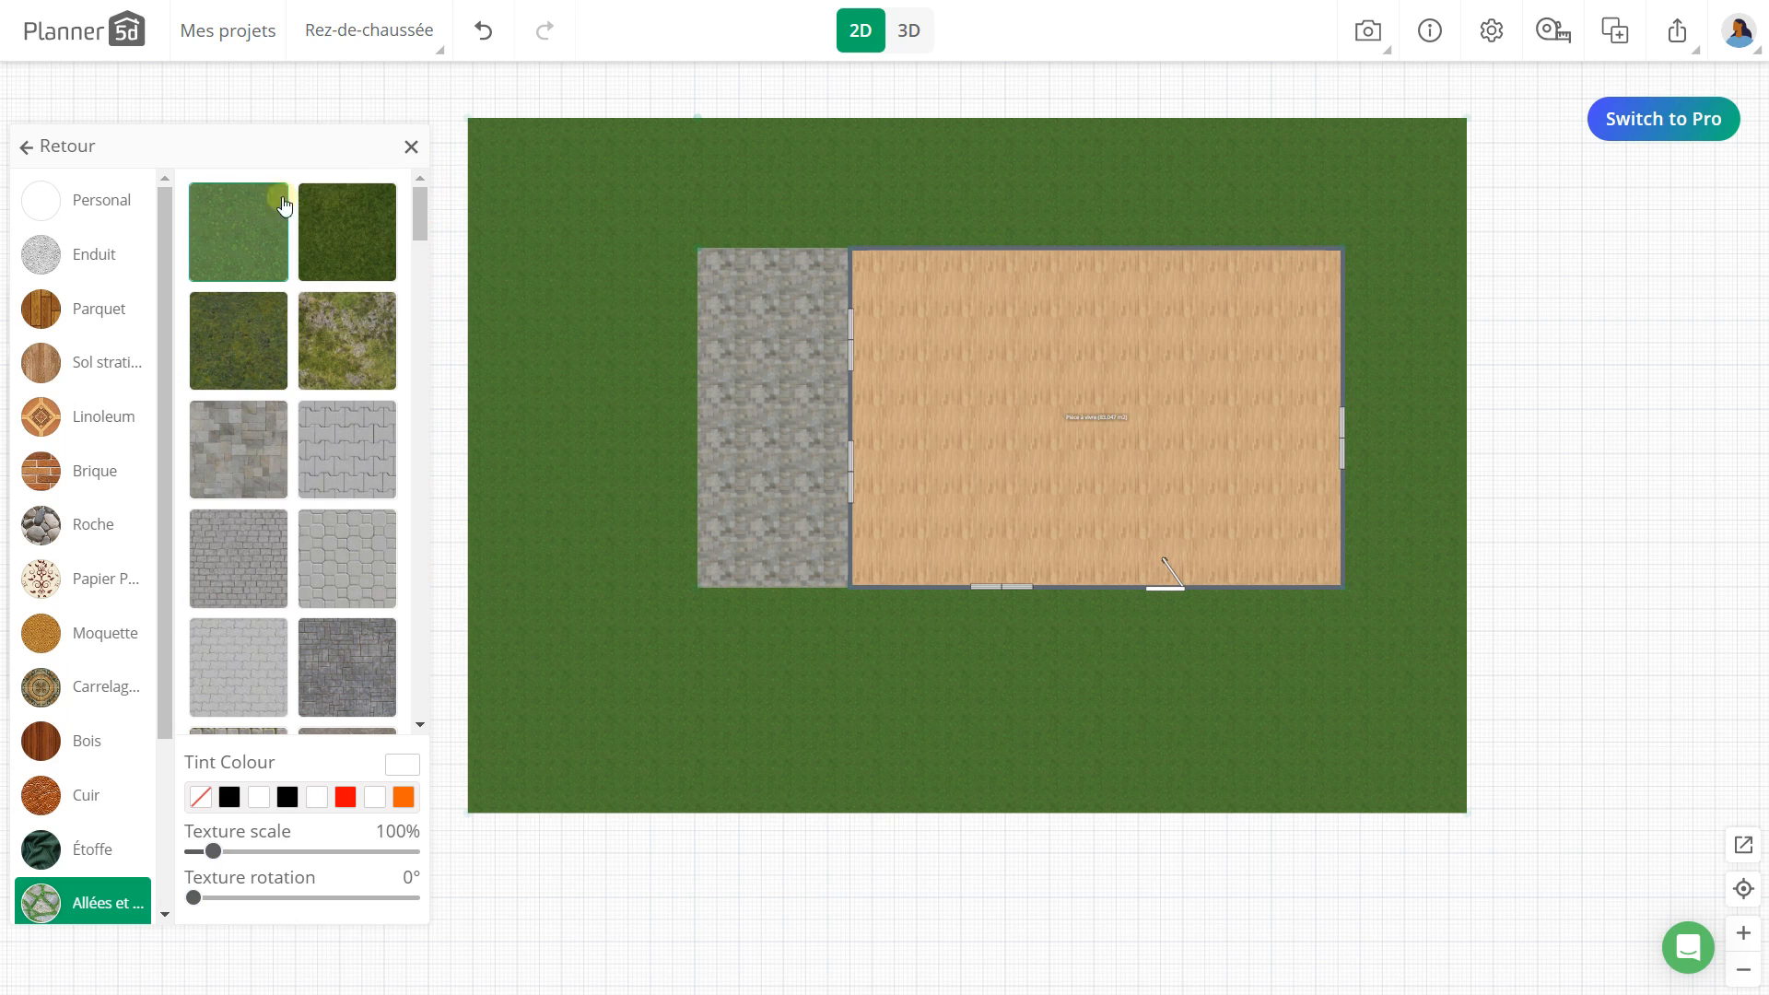
pyautogui.click(411, 147)
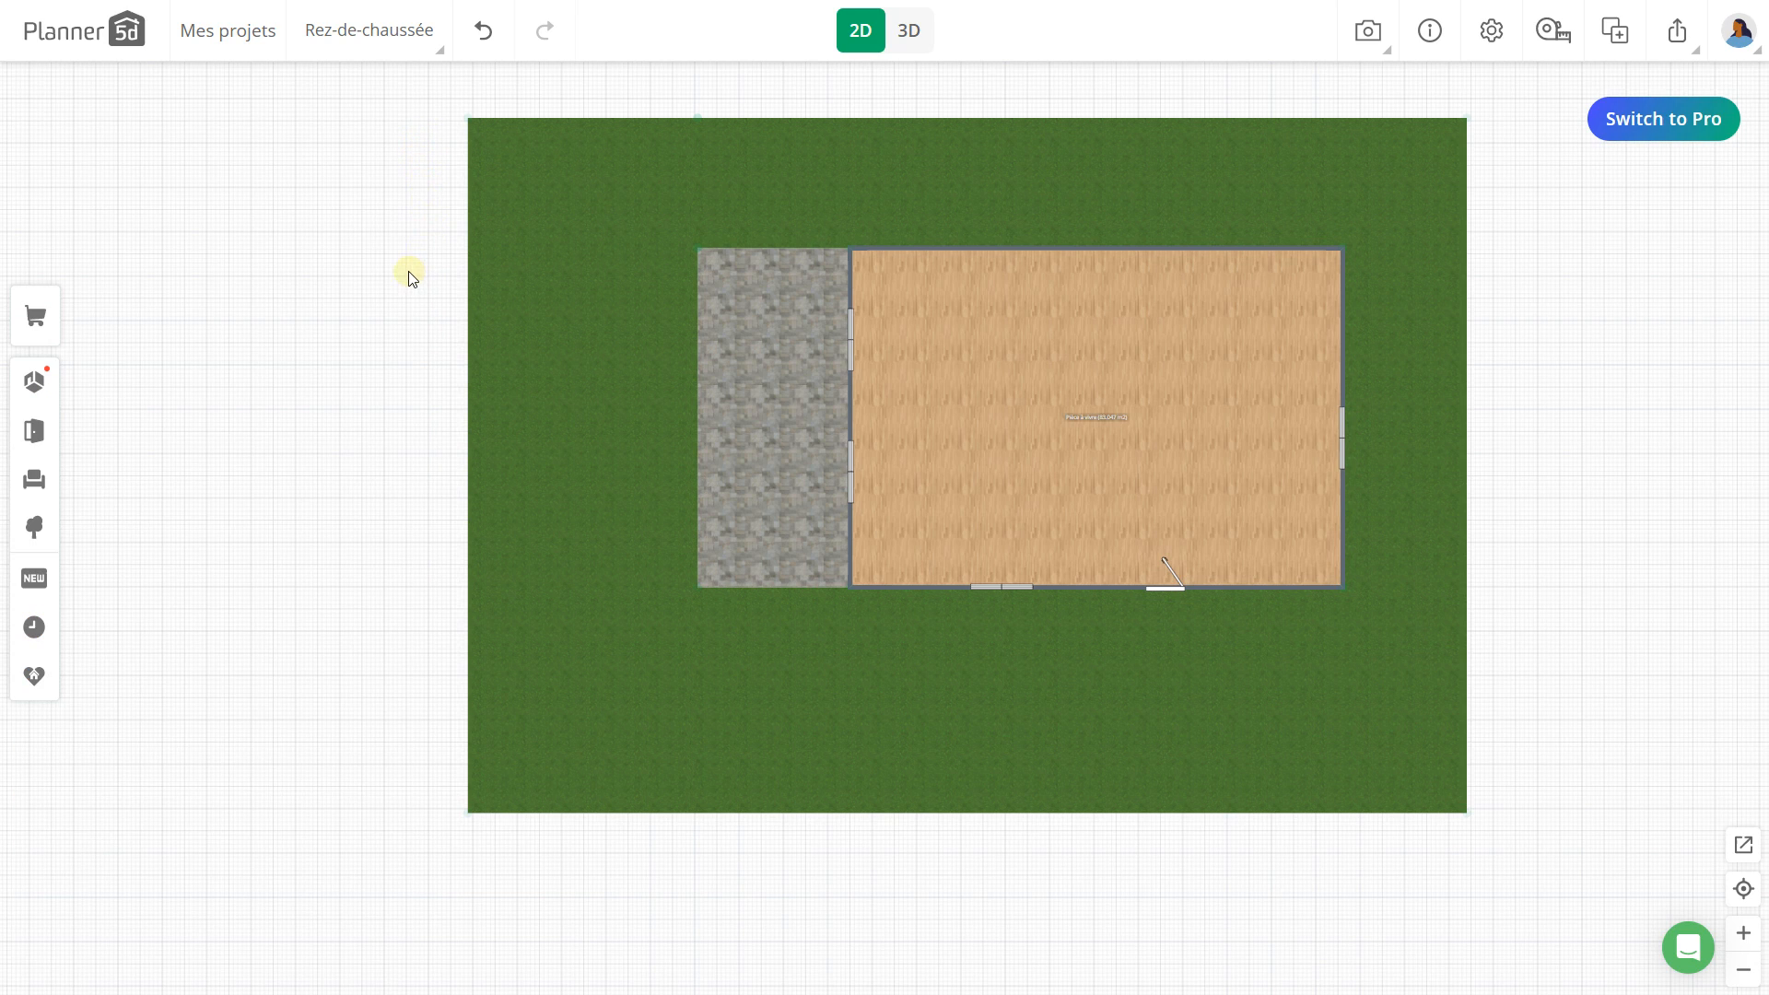
# Step: Place the black garden set with sofa, two armchairs and table from Ensembles on the terrace's northern half, with the sofa's back toward the house
pyautogui.moveTo(412, 279); pyautogui.dragTo(292, 289)
pyautogui.scroll(5, 537, 407)
pyautogui.scroll(2, 738, 329)
pyautogui.scroll(1, 743, 319)
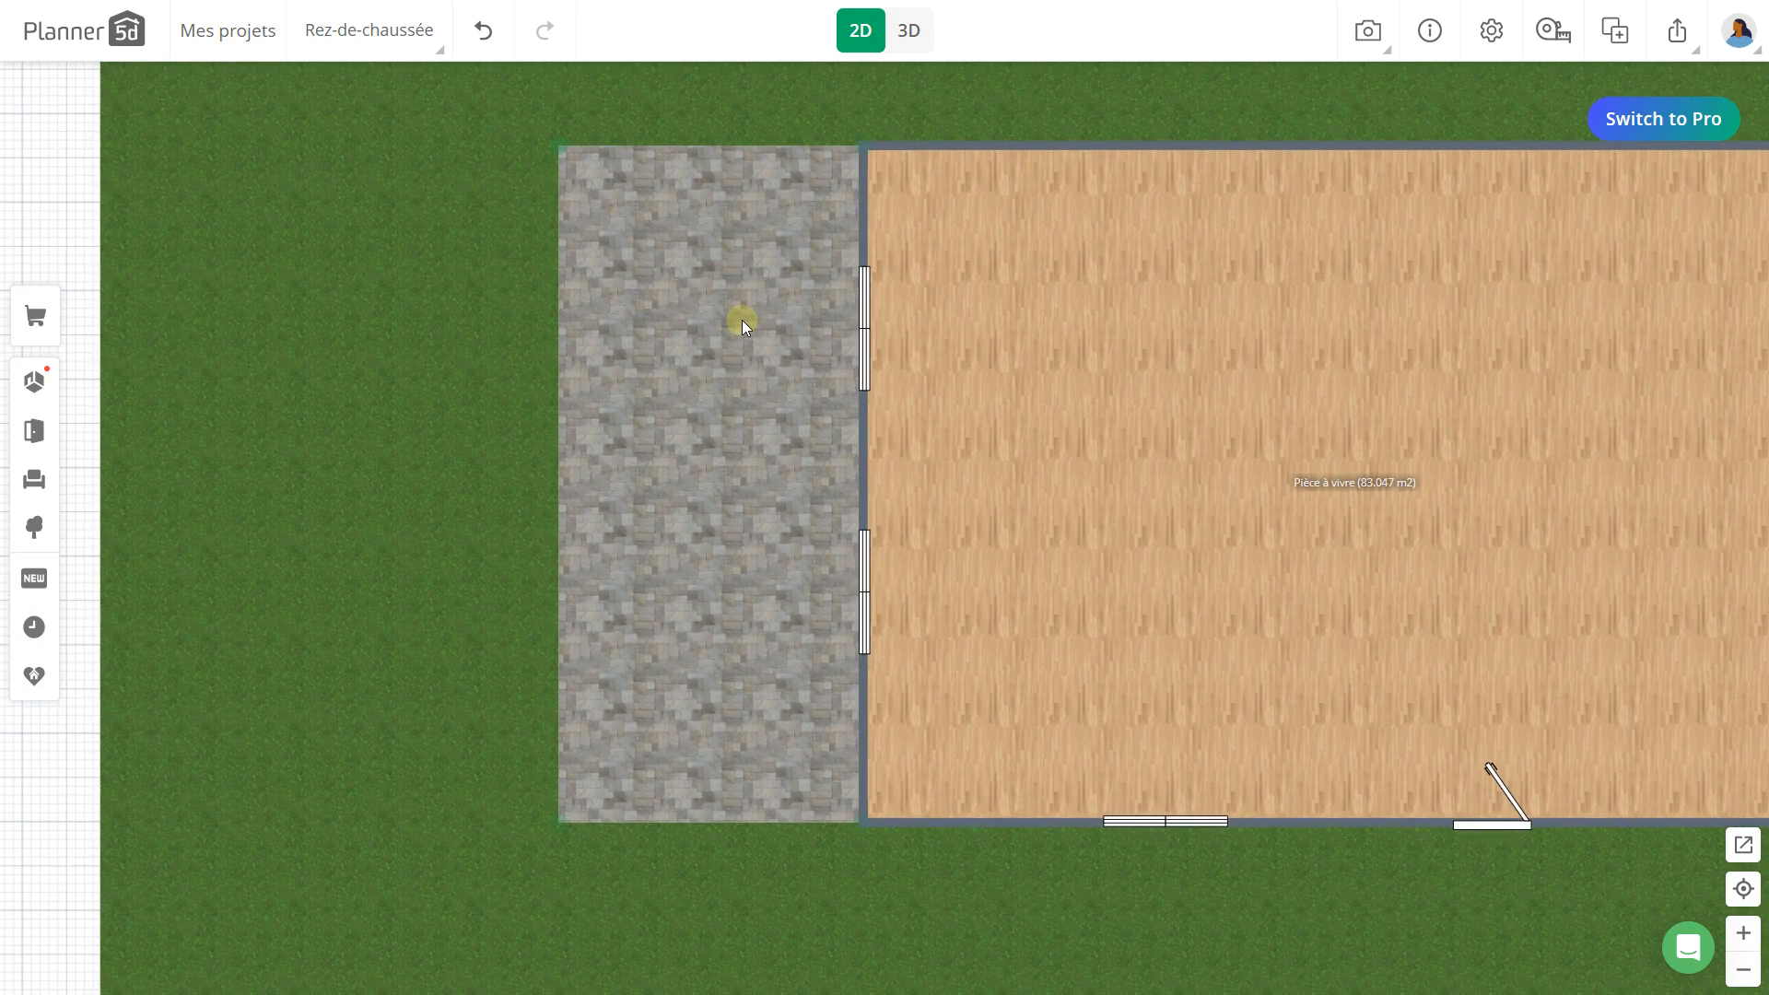
pyautogui.click(34, 528)
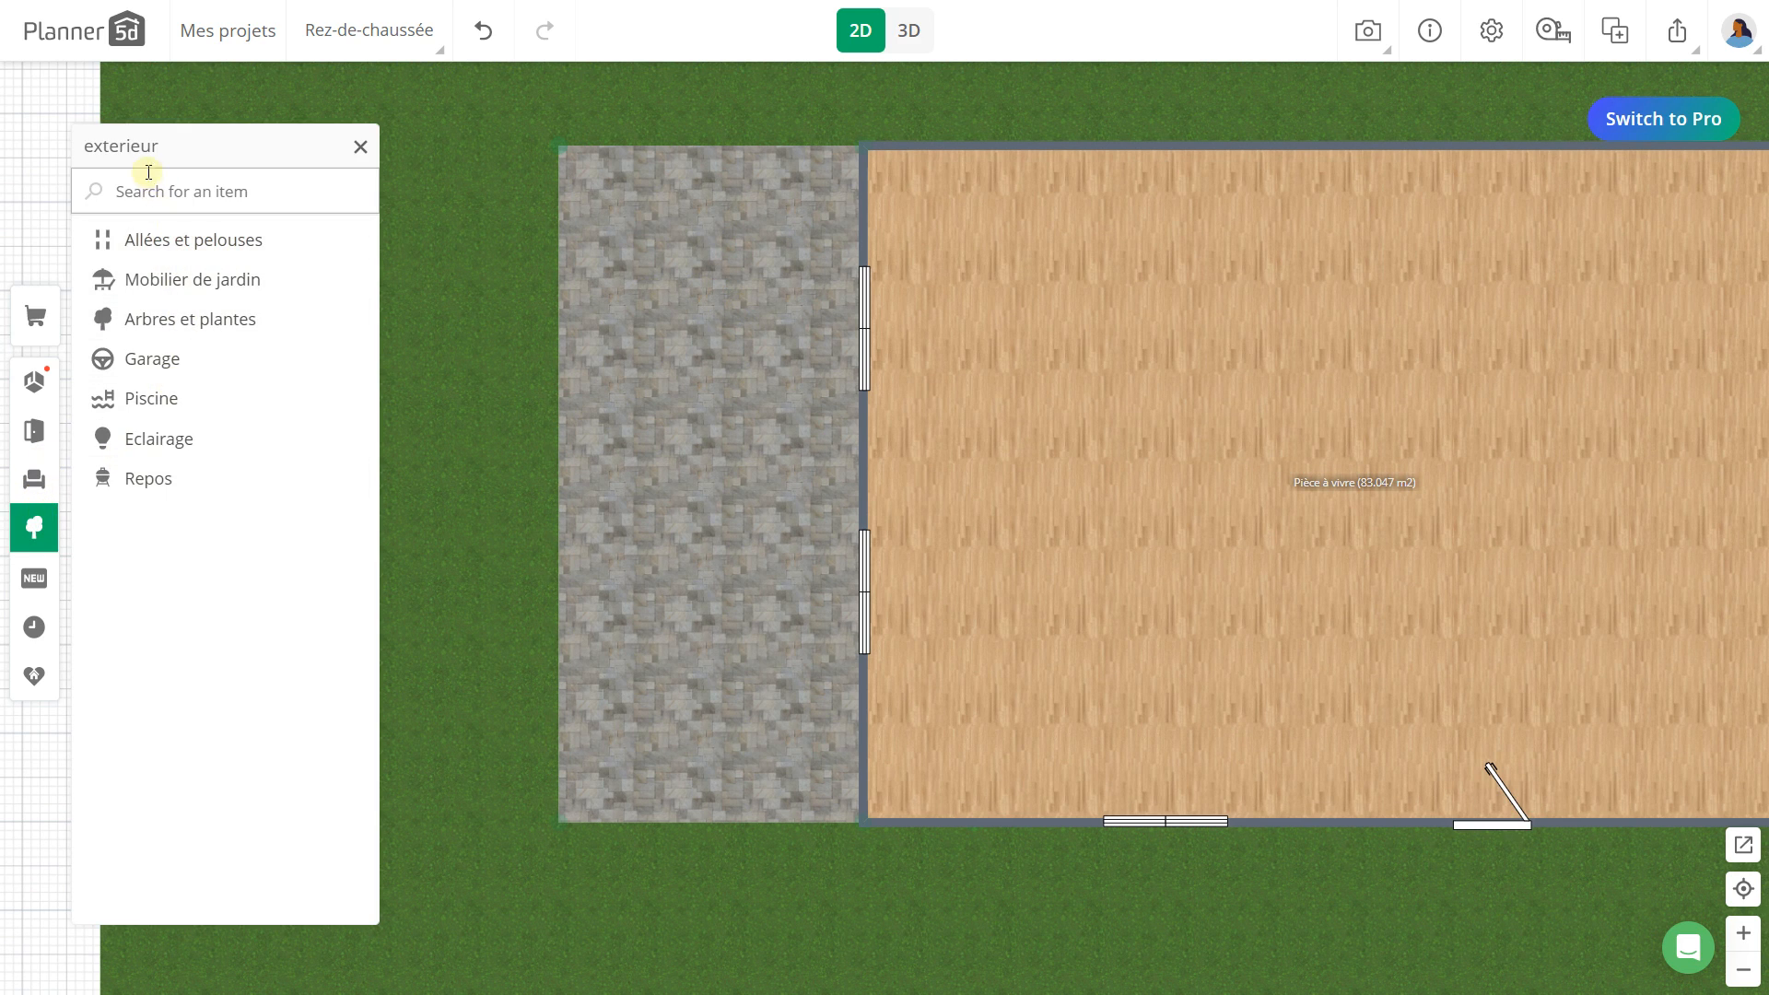
pyautogui.click(185, 278)
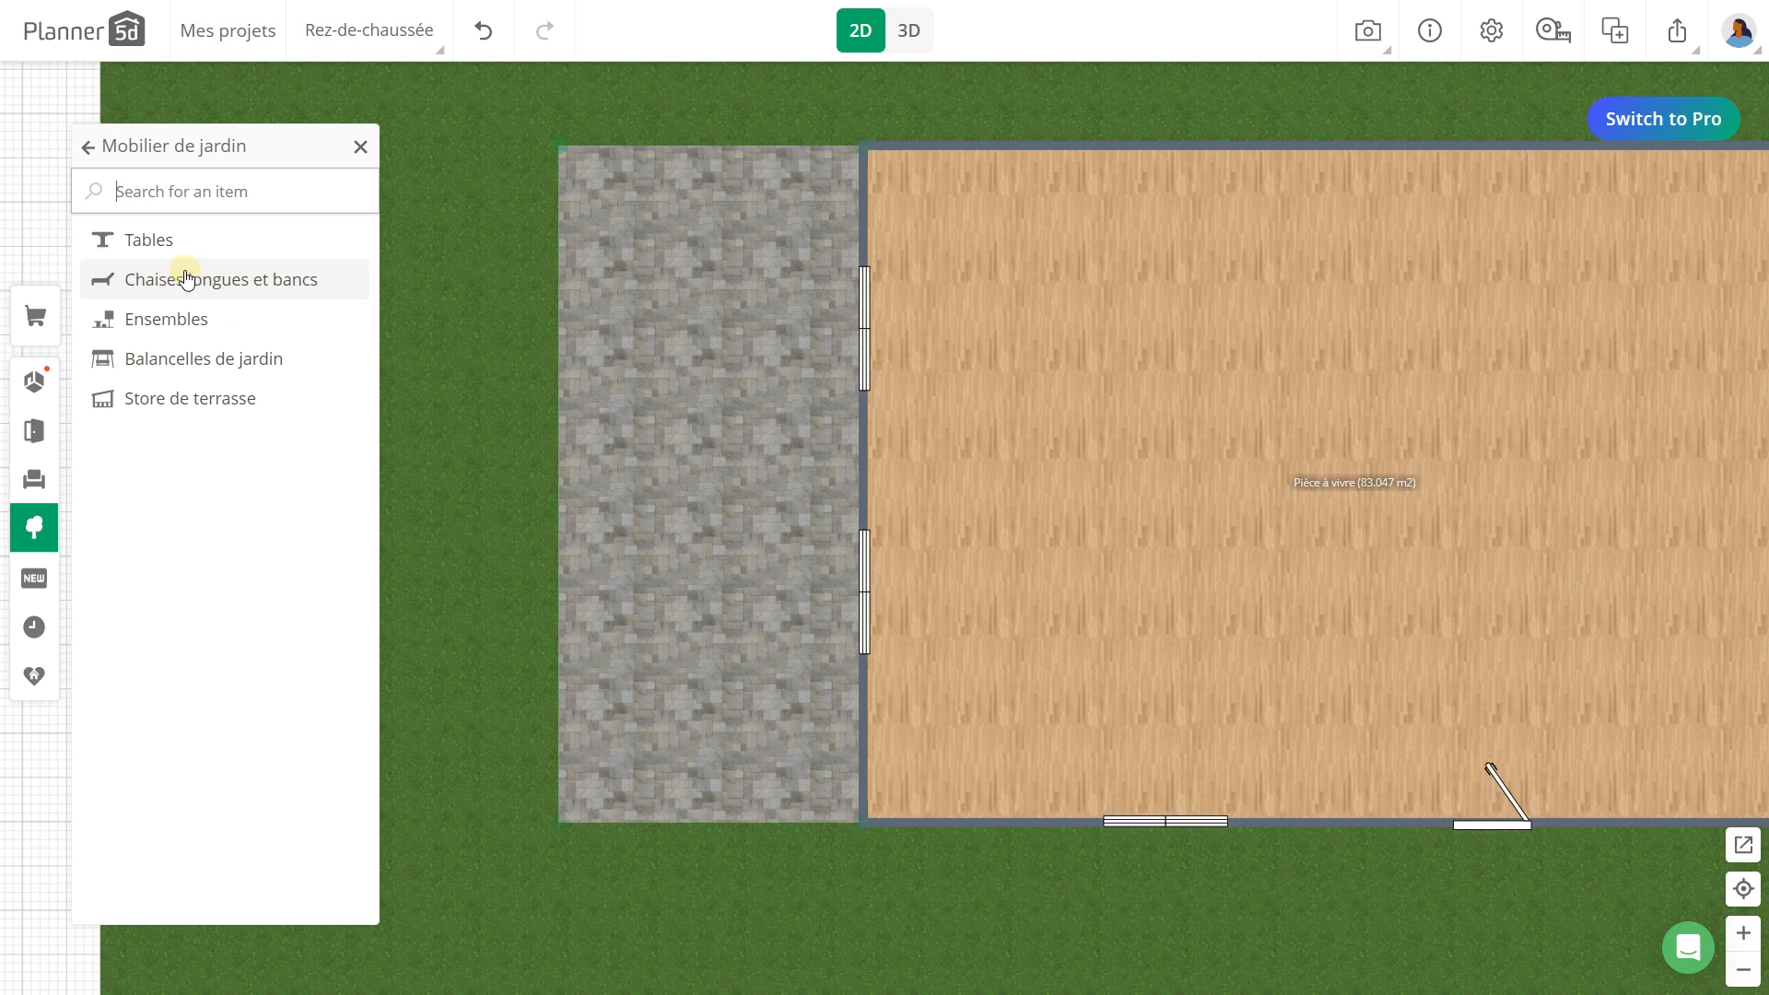
pyautogui.click(150, 319)
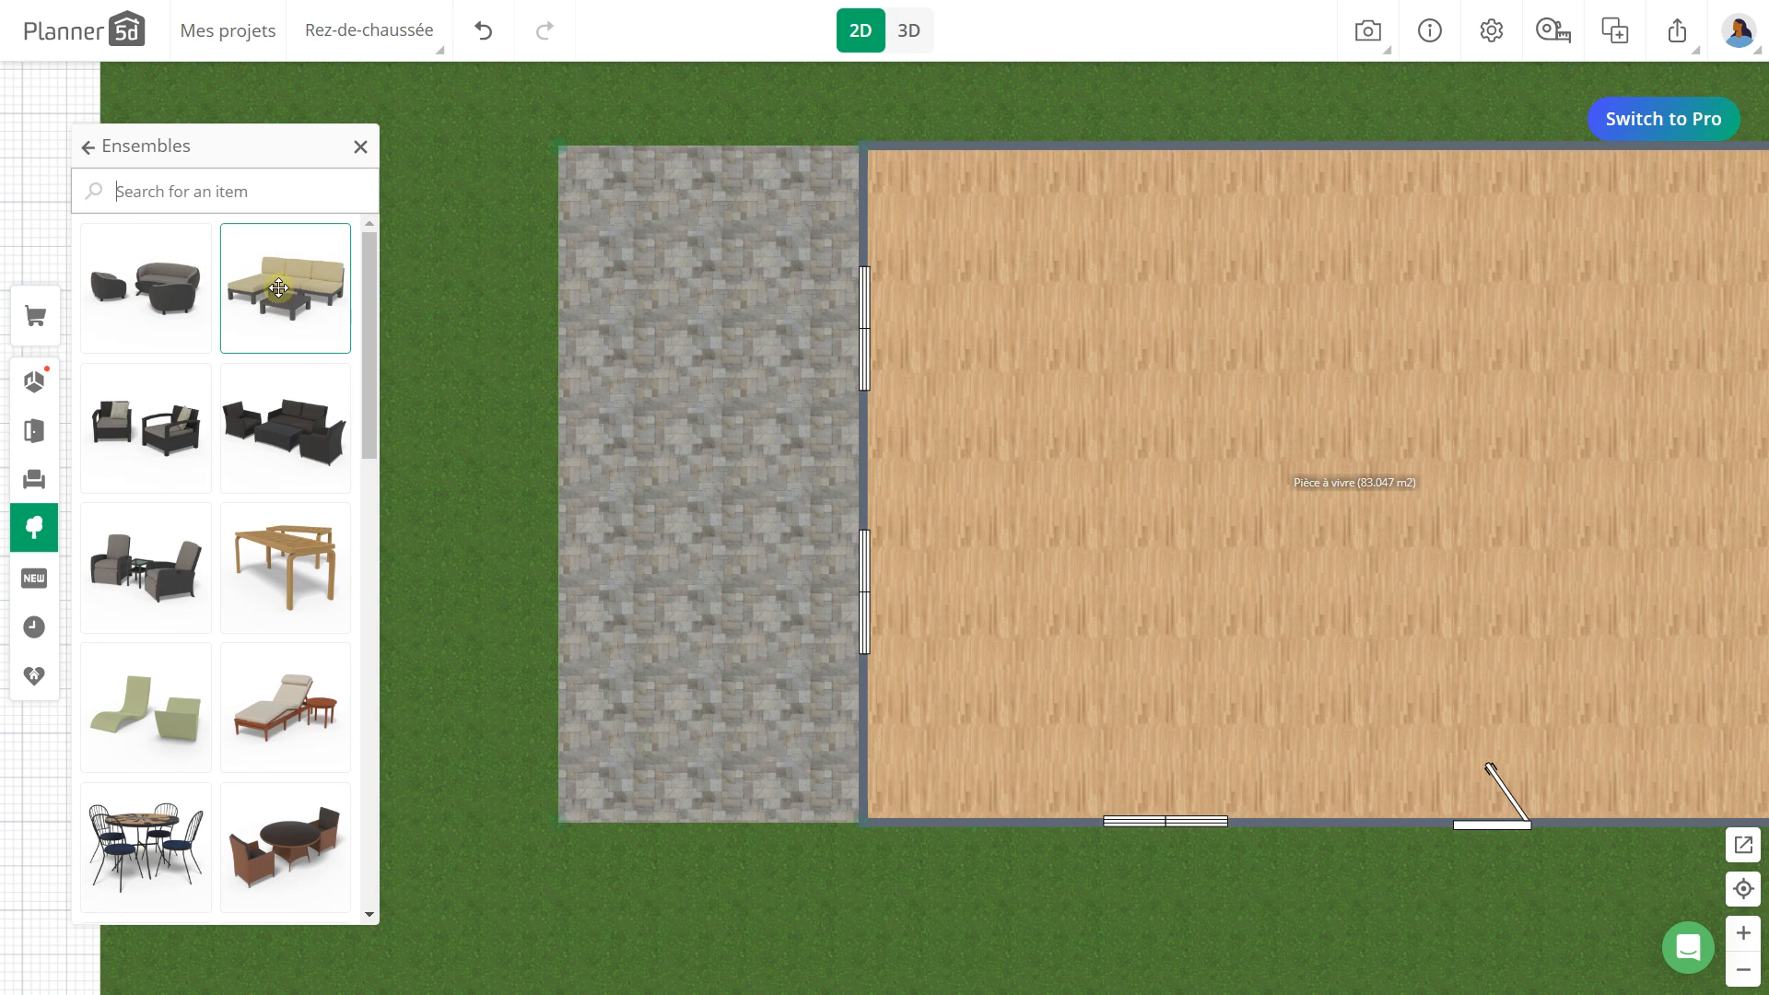
pyautogui.moveTo(262, 445); pyautogui.dragTo(687, 318)
pyautogui.moveTo(689, 401); pyautogui.dragTo(593, 319)
pyautogui.moveTo(711, 296); pyautogui.dragTo(727, 331)
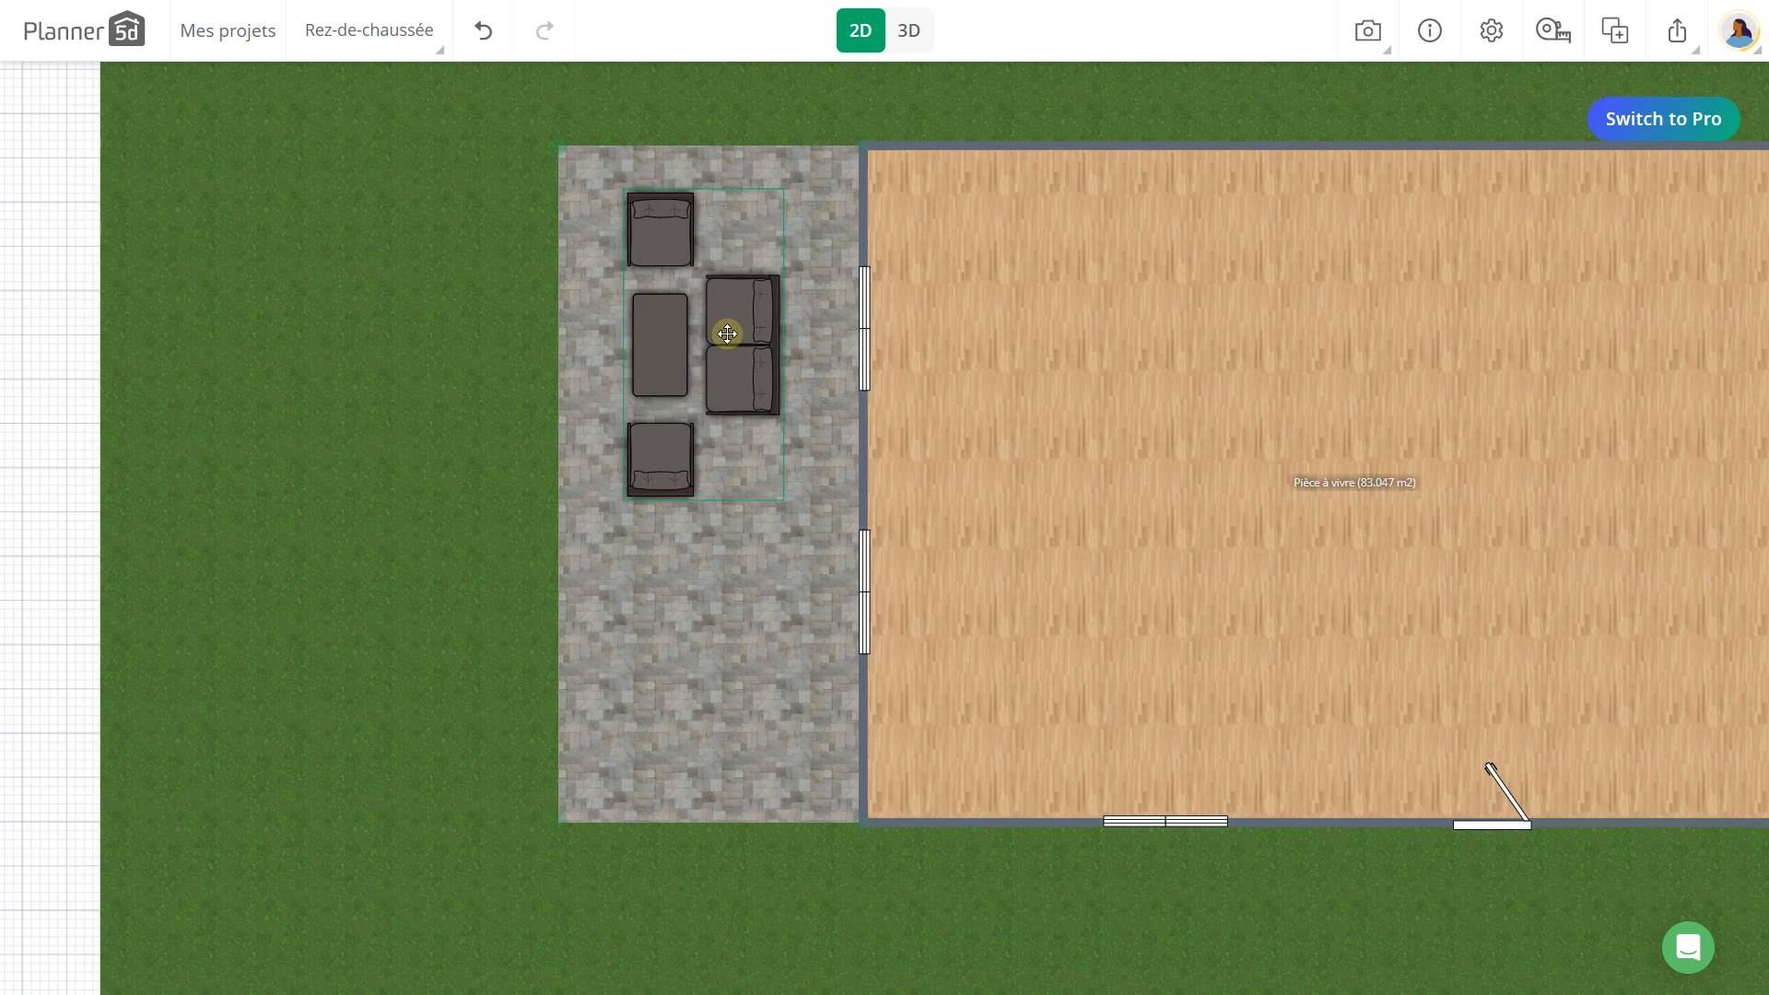
# Step: Place a large dark green leafy tree from Arbres et plantes over the southern part of the terrace
pyautogui.click(87, 150)
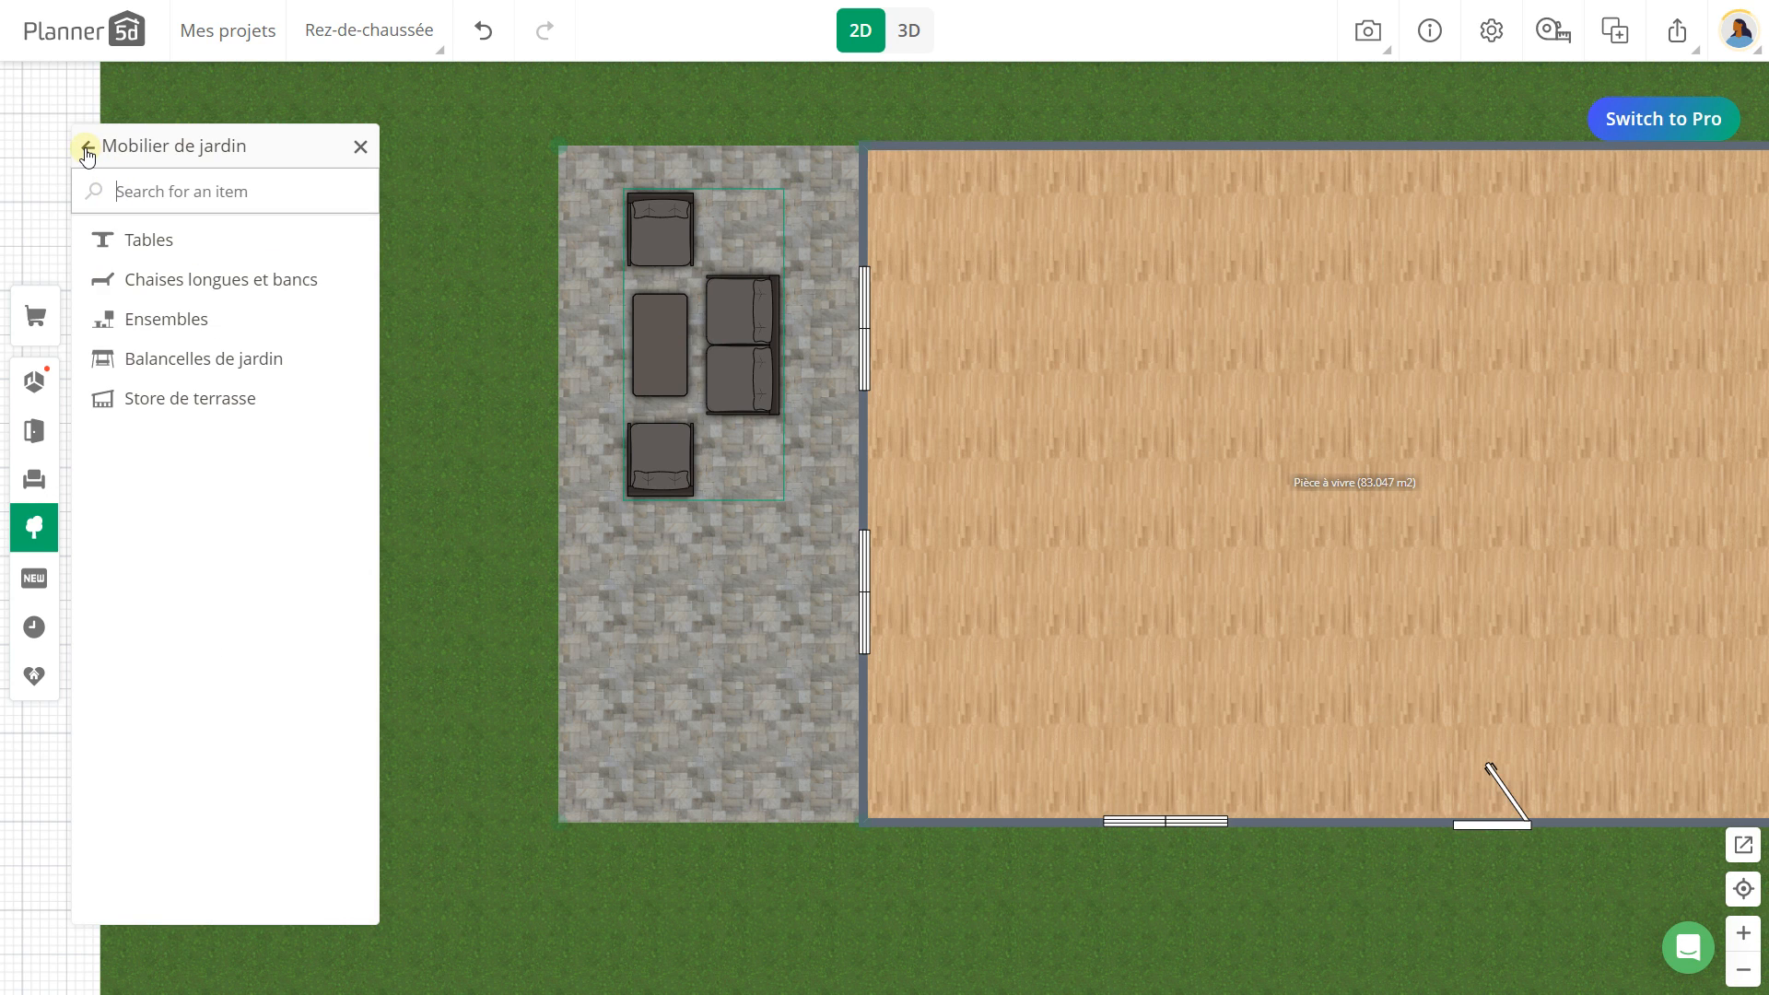
pyautogui.click(87, 149)
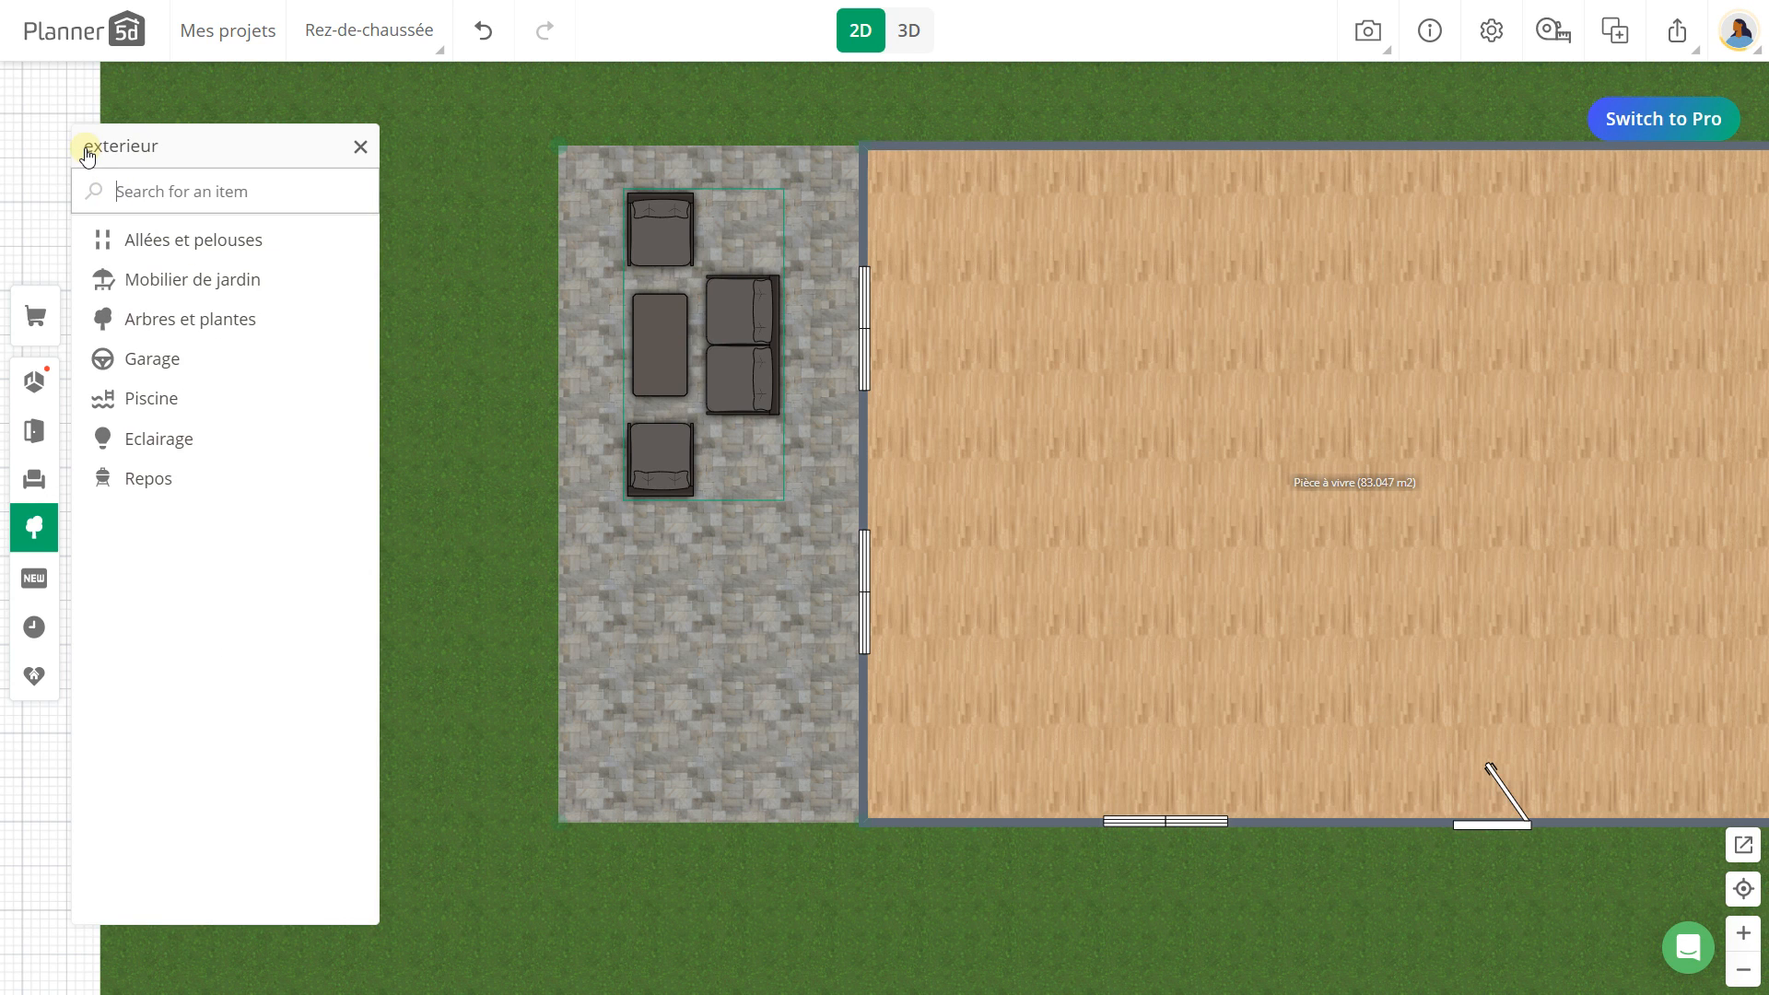
pyautogui.click(140, 319)
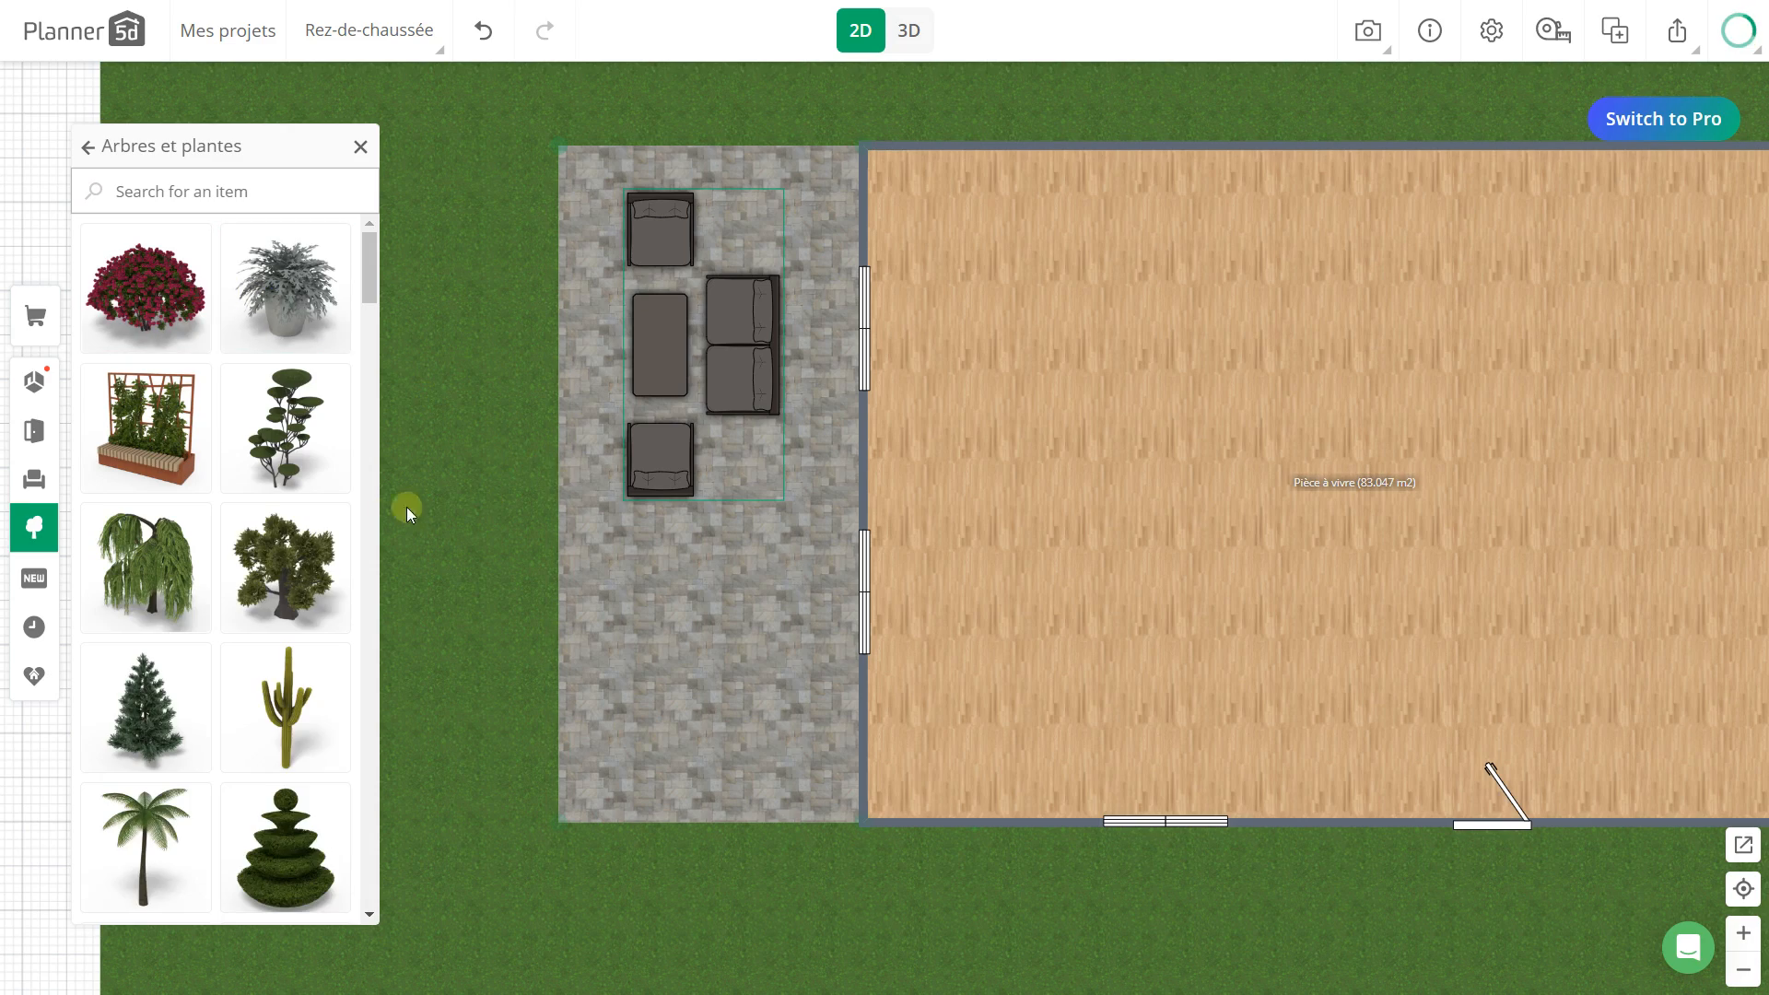
pyautogui.scroll(-20, 284, 466)
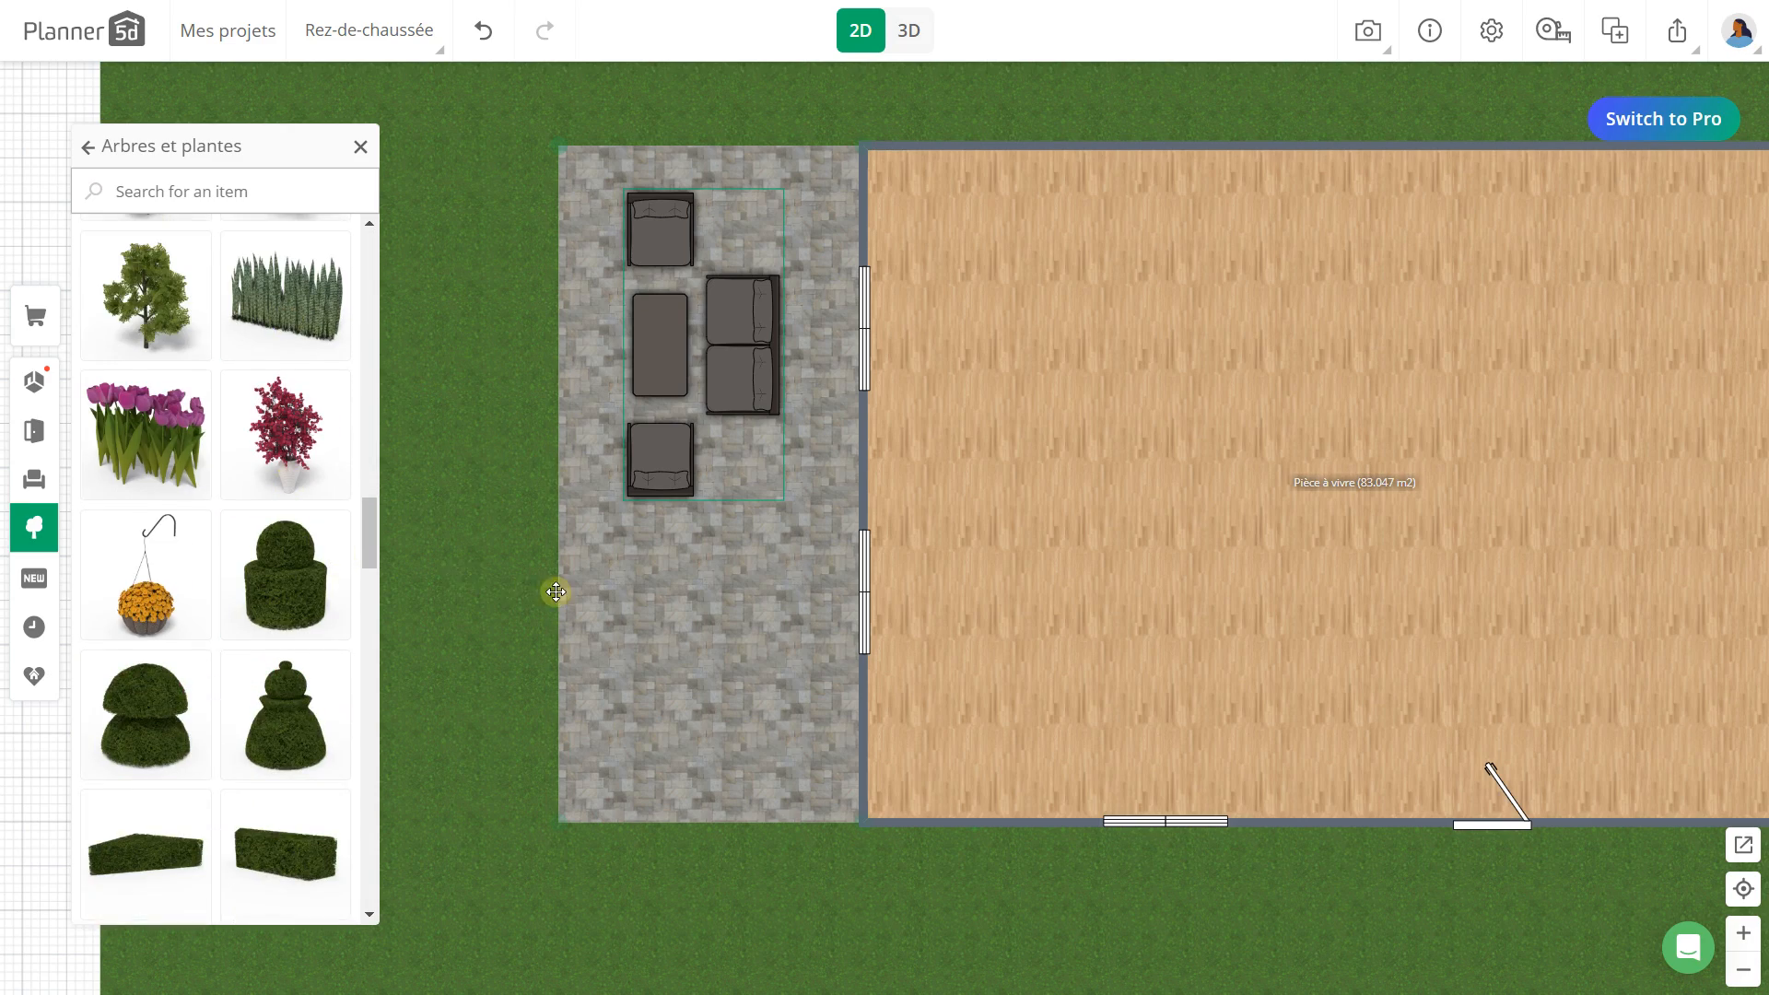
pyautogui.scroll(-5, 555, 592)
pyautogui.moveTo(547, 795); pyautogui.dragTo(564, 594)
pyautogui.scroll(3, 564, 595)
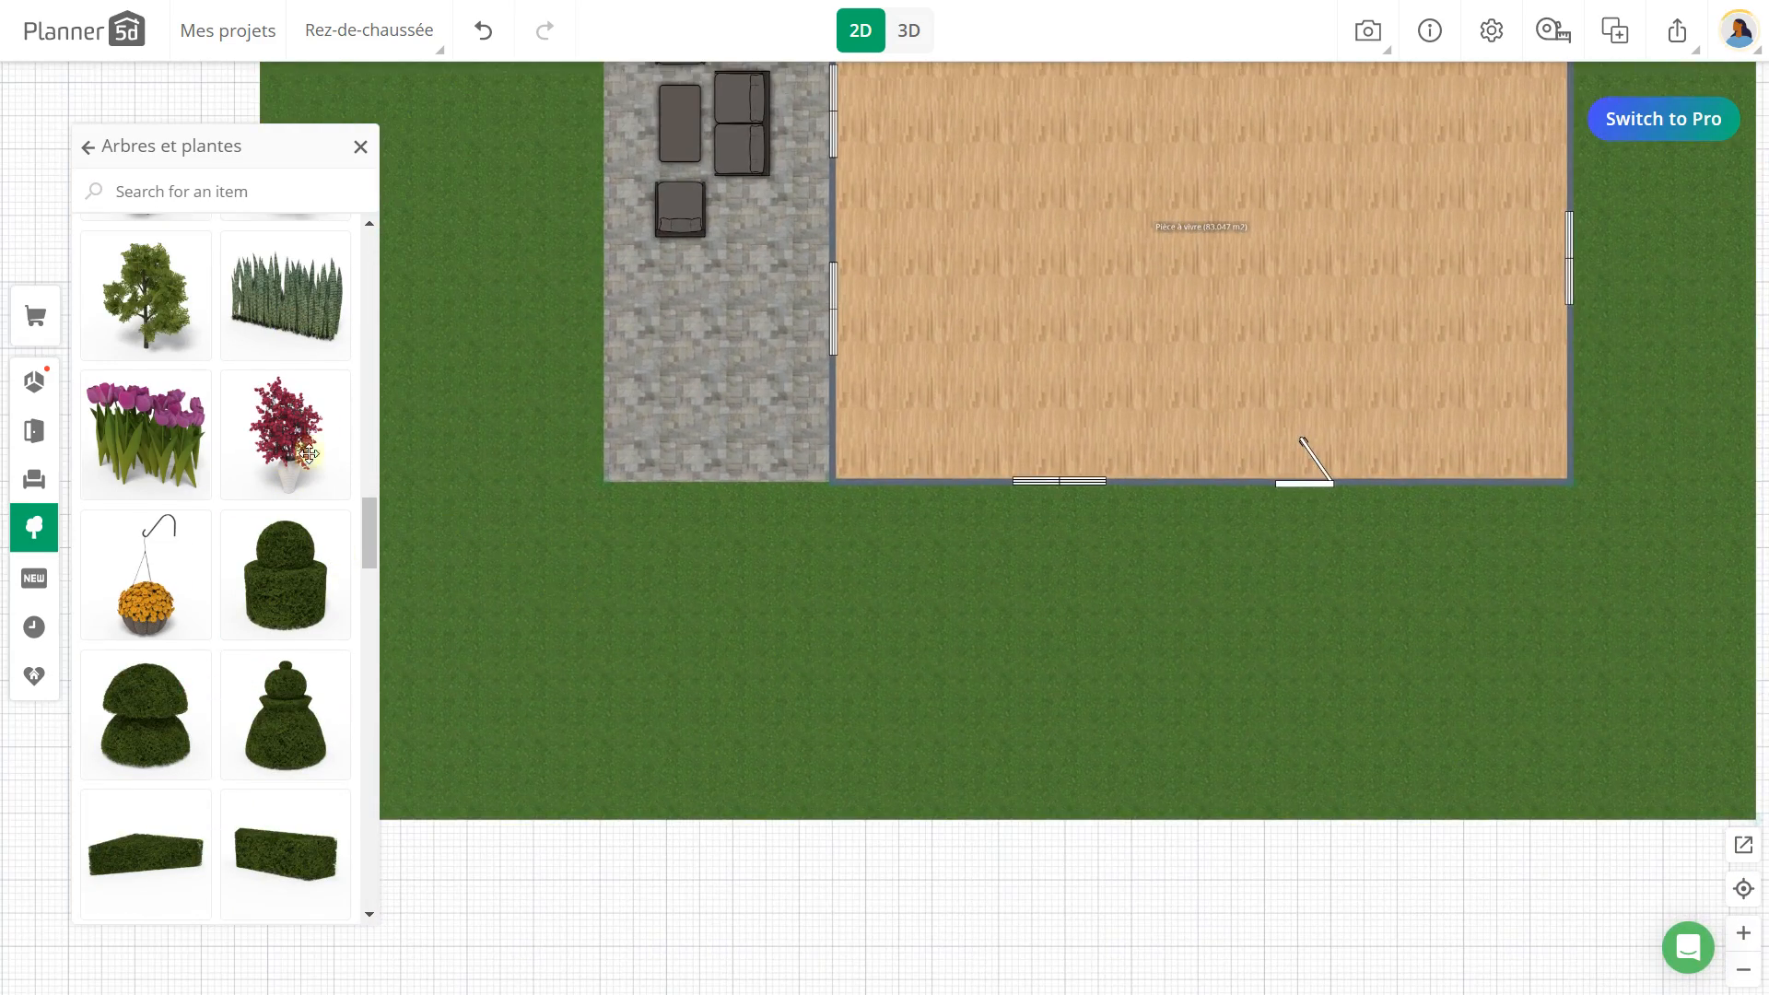
pyautogui.scroll(-2, 304, 461)
pyautogui.scroll(8, 231, 430)
pyautogui.scroll(-4, 221, 442)
pyautogui.moveTo(285, 378); pyautogui.dragTo(728, 403)
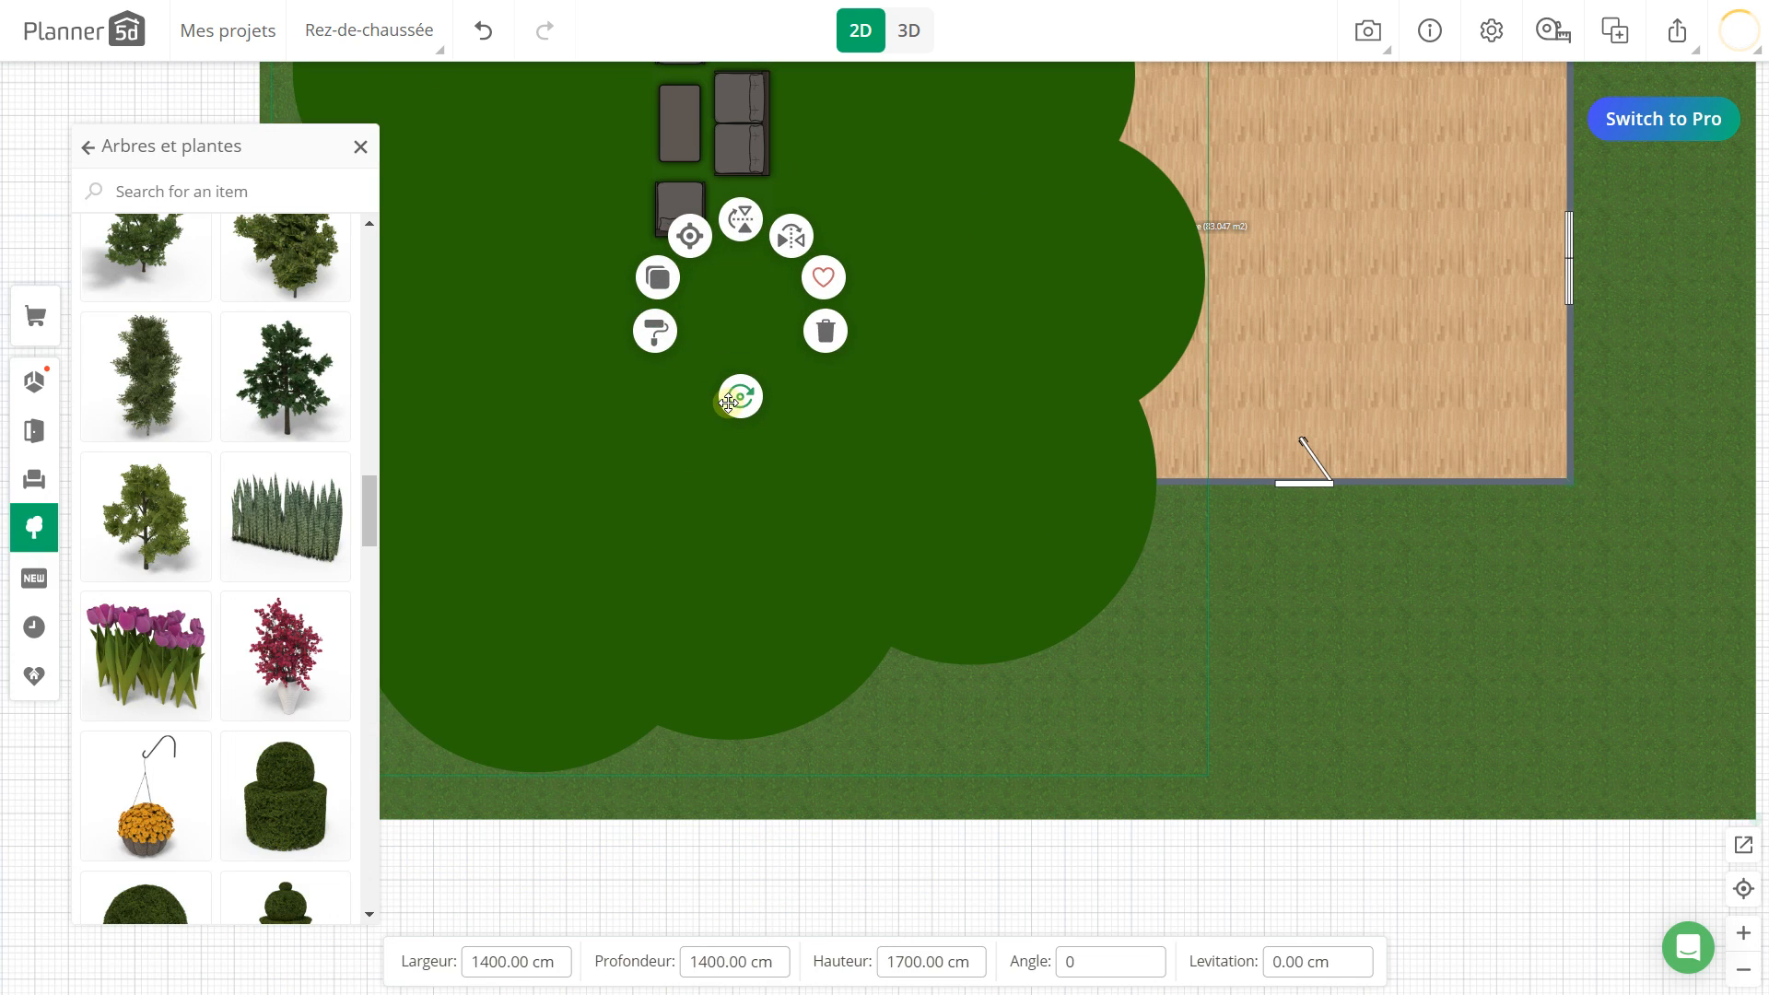
# Step: Replace the oversized dark green tree over the terrace with the low, spreading green tree from Arbres et plantes
pyautogui.scroll(-2, 830, 410)
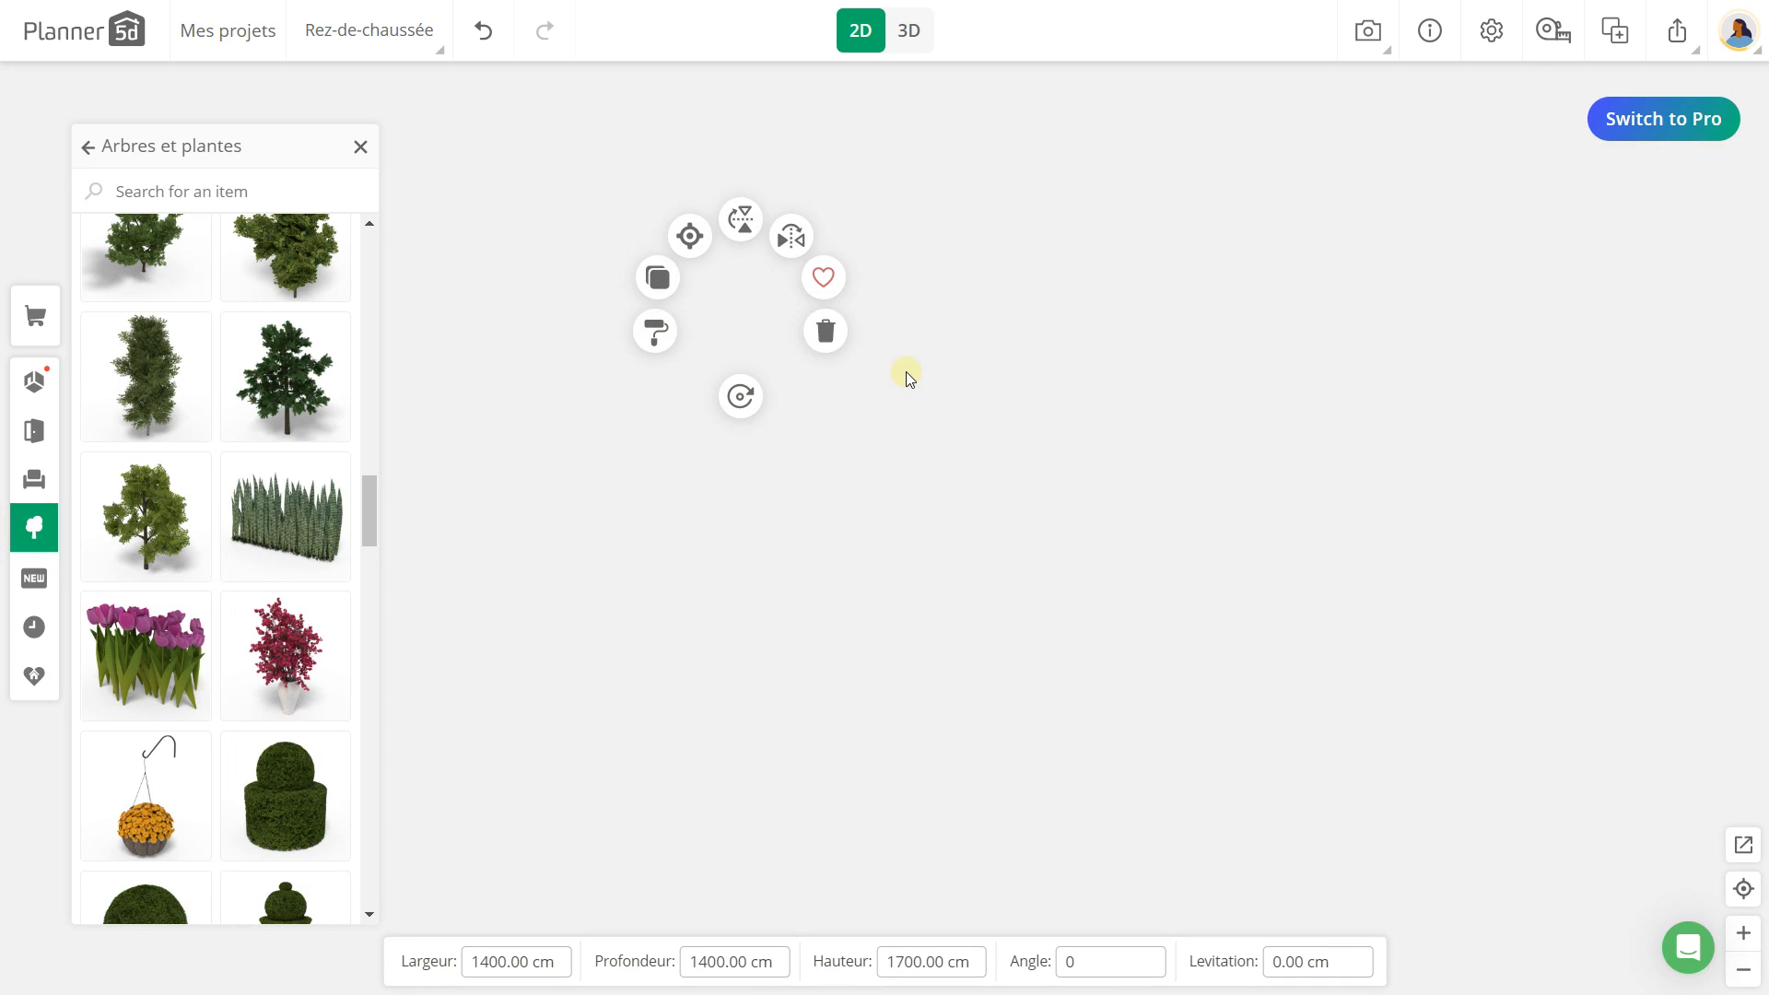
pyautogui.scroll(-1, 908, 376)
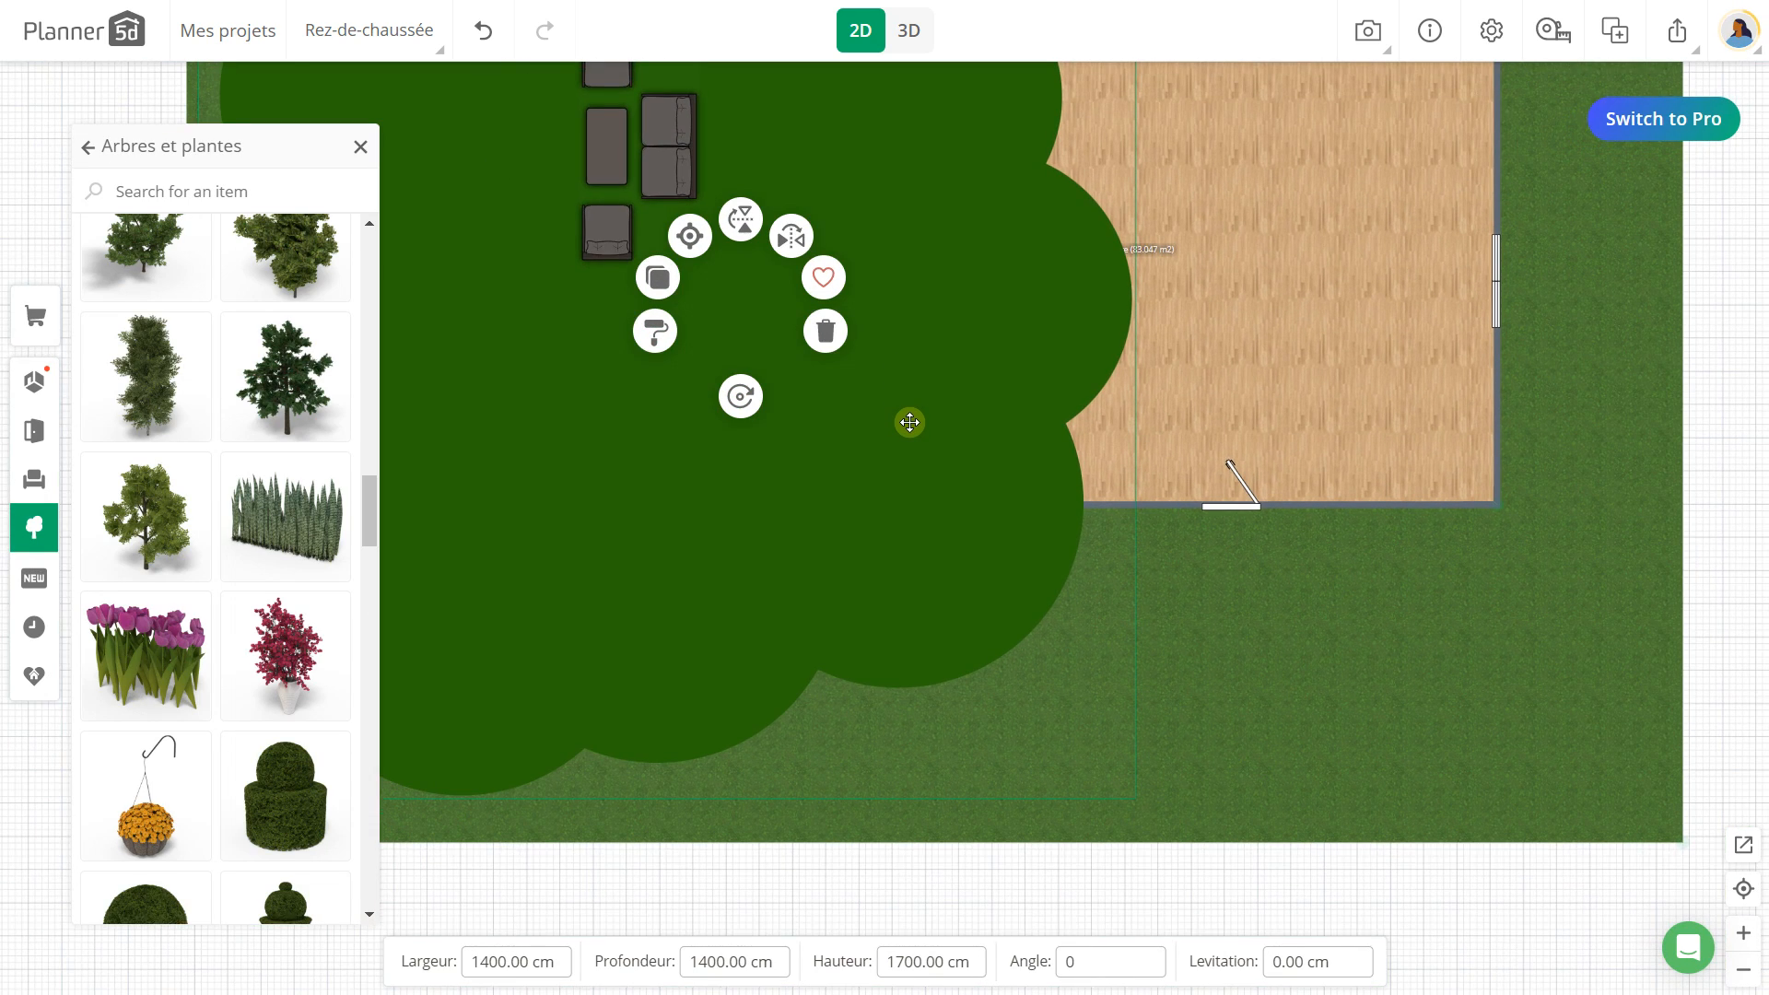
pyautogui.click(514, 959)
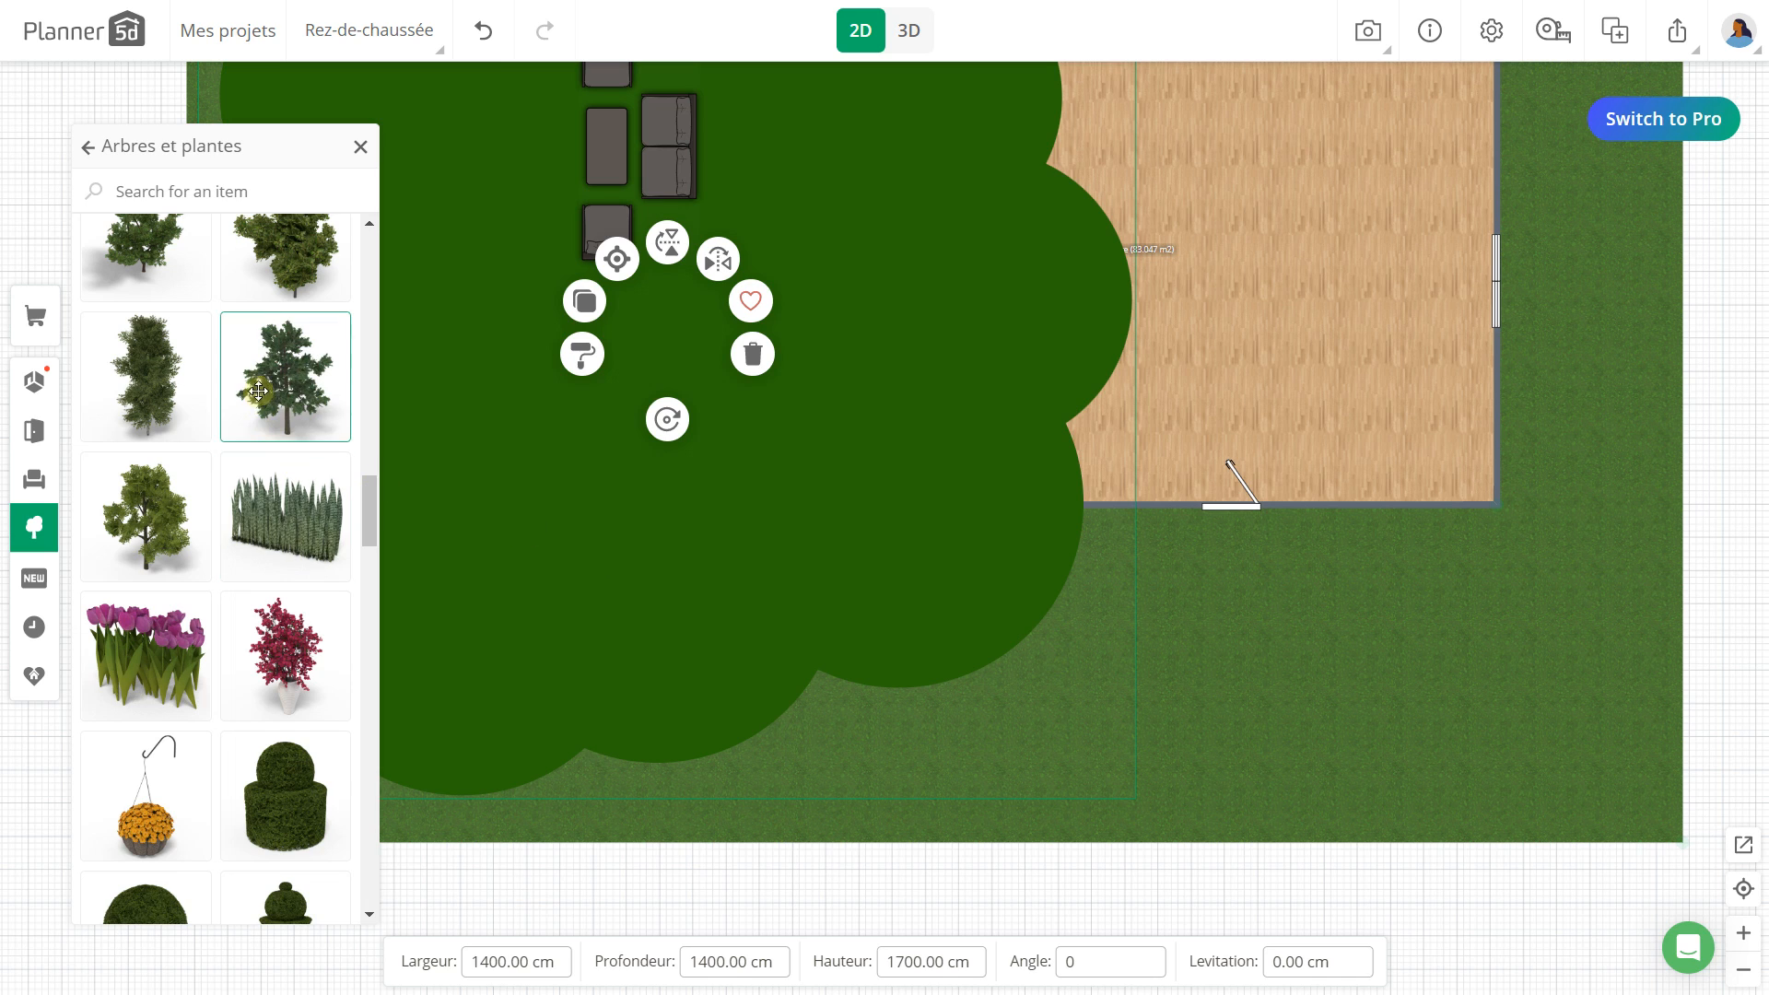
pyautogui.scroll(1, 244, 369)
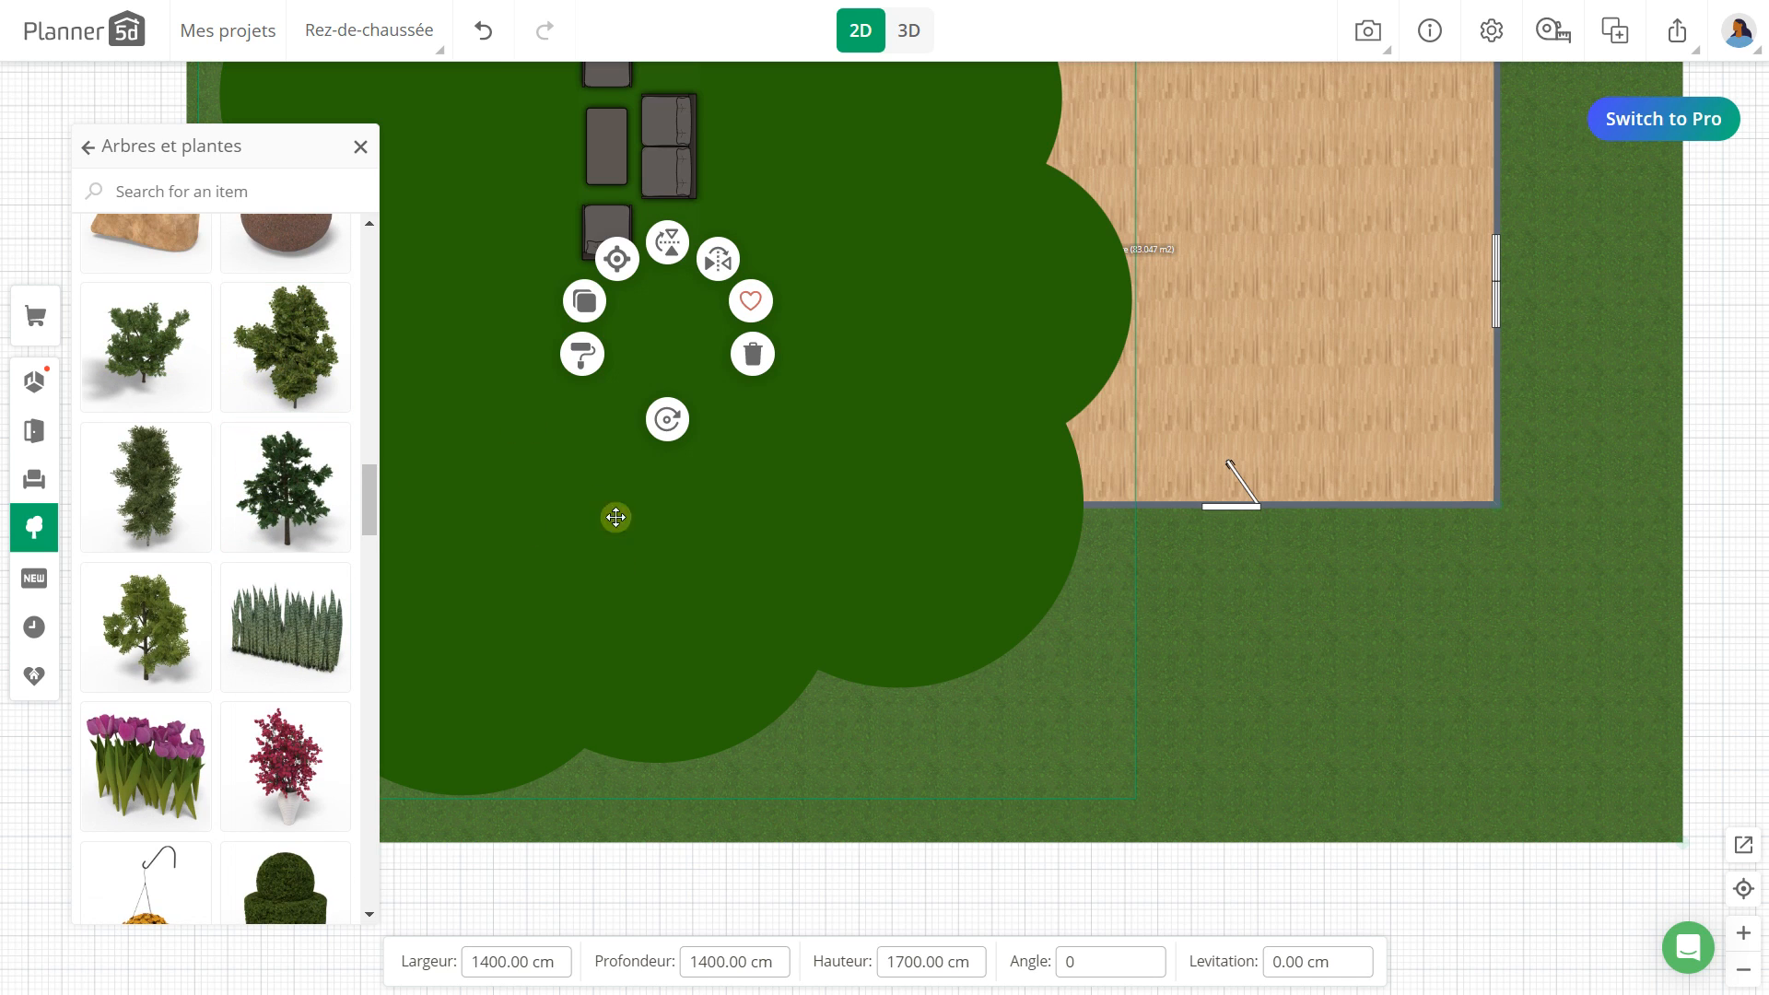
pyautogui.click(753, 355)
pyautogui.click(131, 368)
pyautogui.scroll(-3, 870, 553)
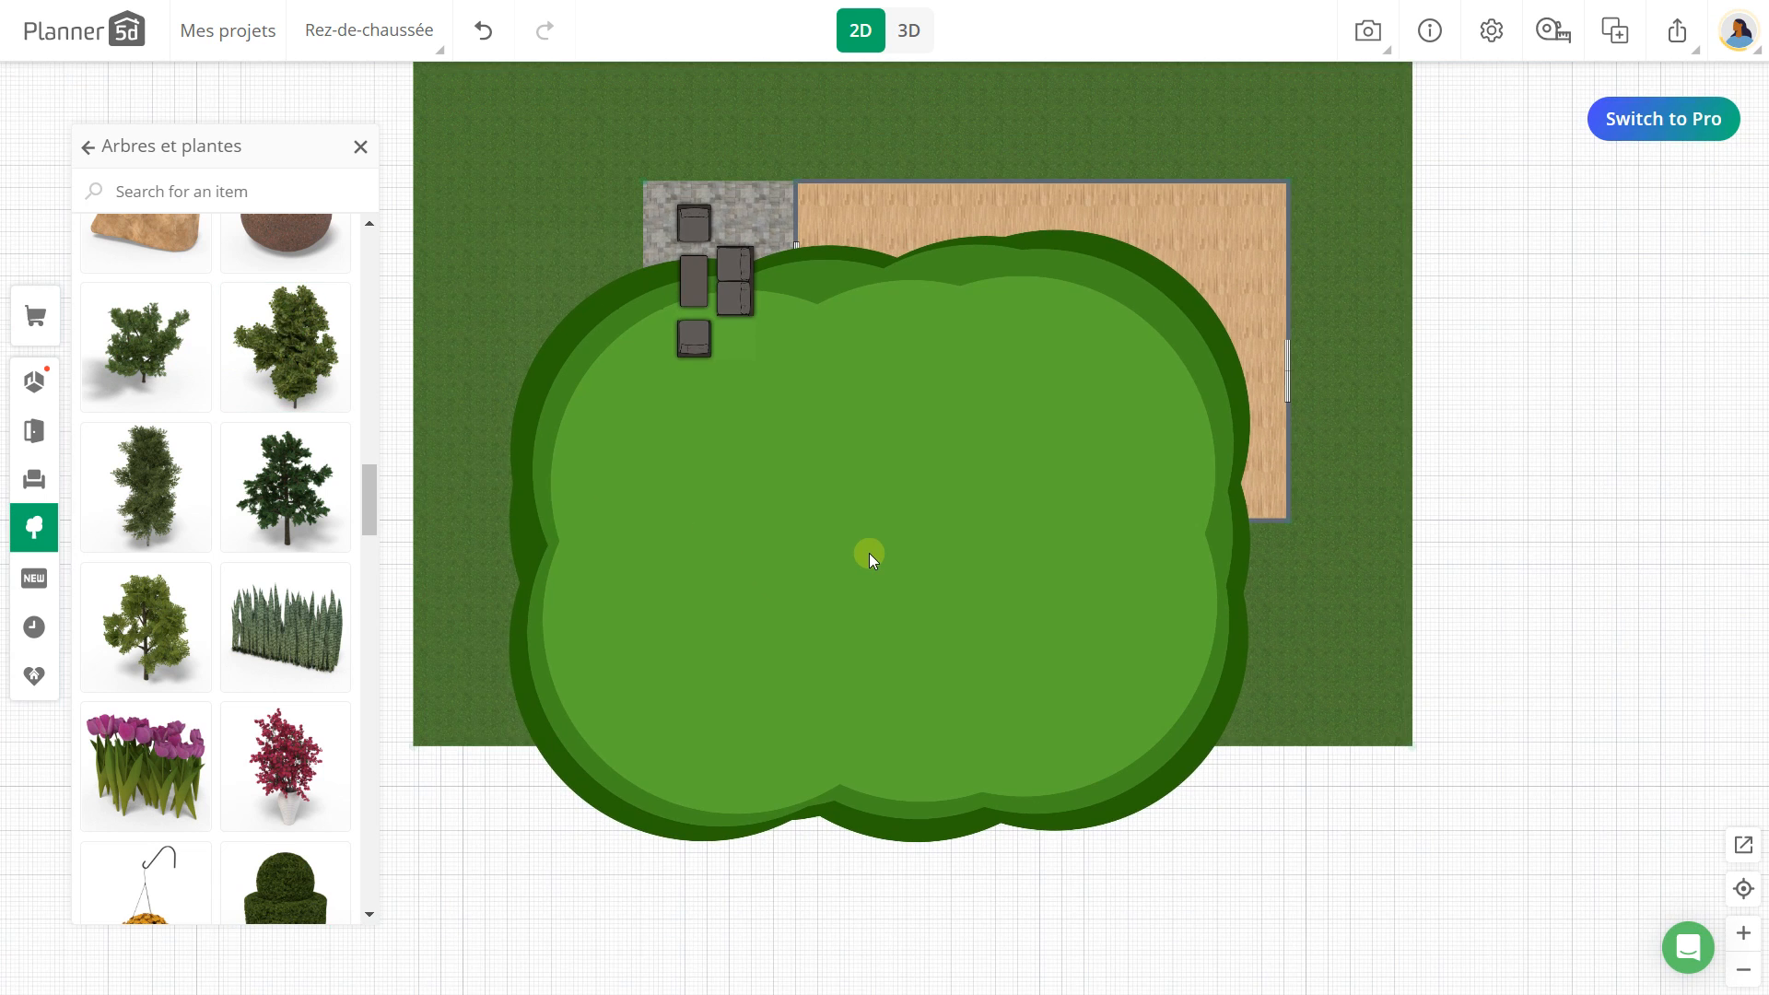
# Step: Set the new tree's width to 300 cm, depth to 400 cm and height to 400 cm, and move it to the lawn's southwest corner
pyautogui.click(797, 597)
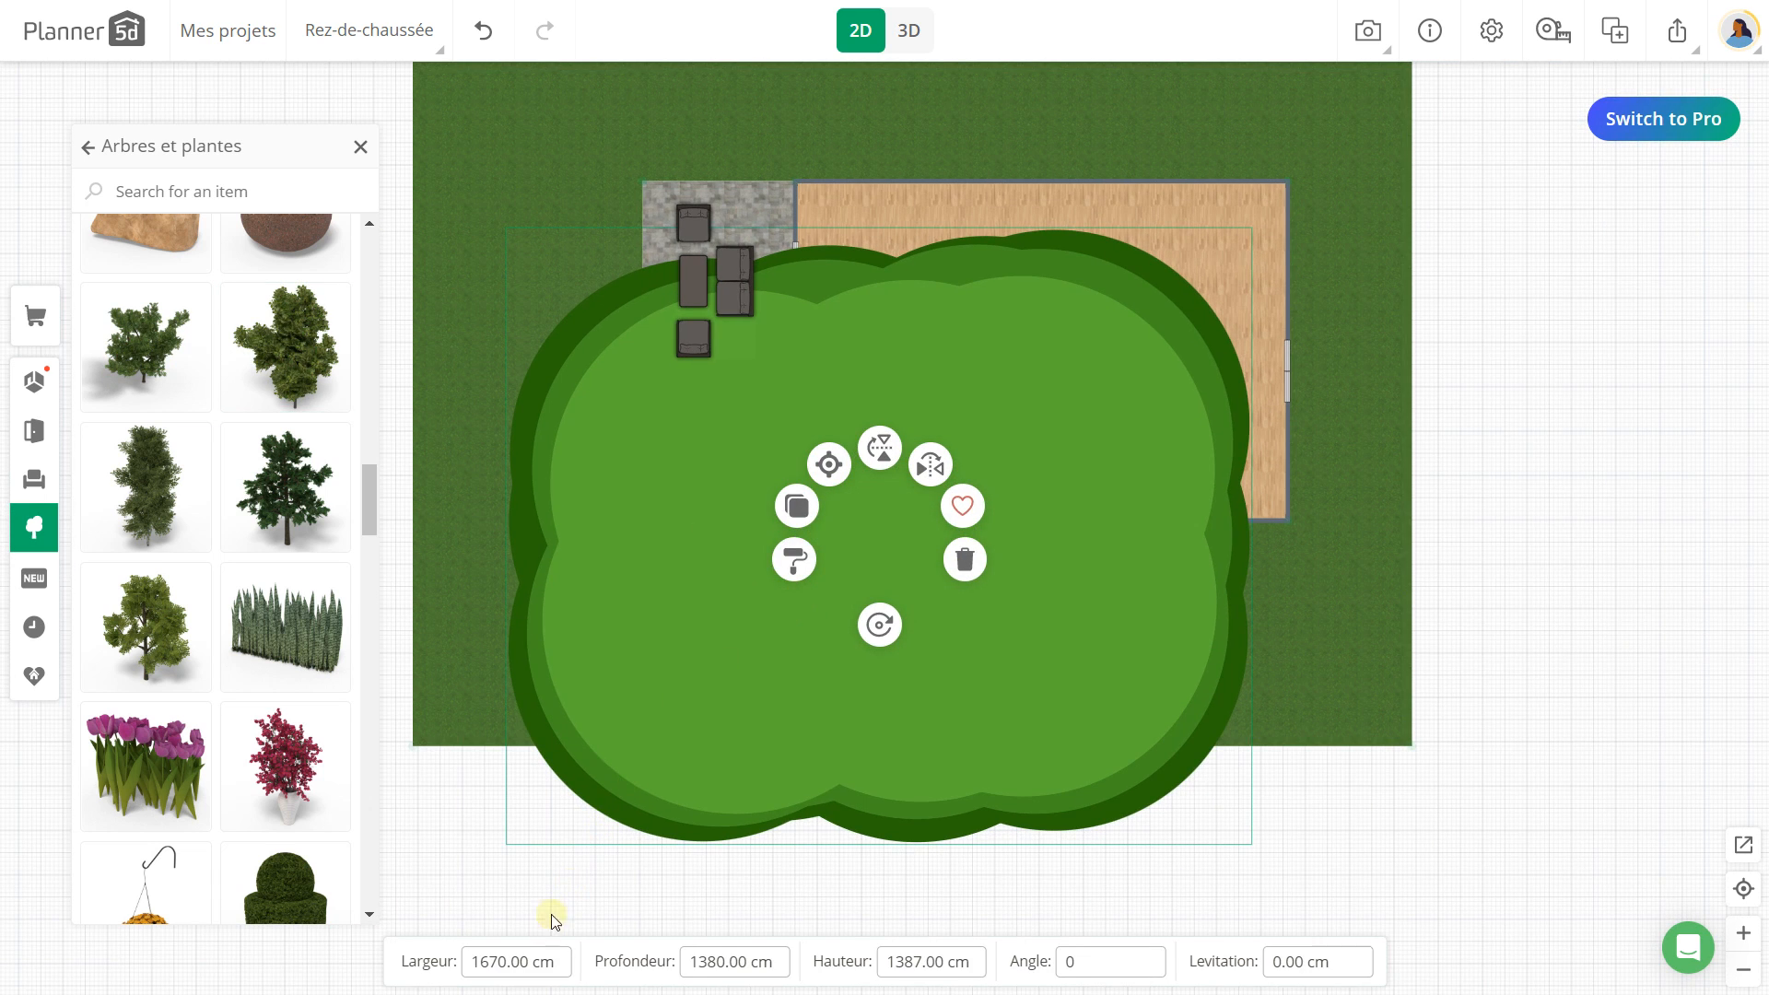
pyautogui.click(514, 962)
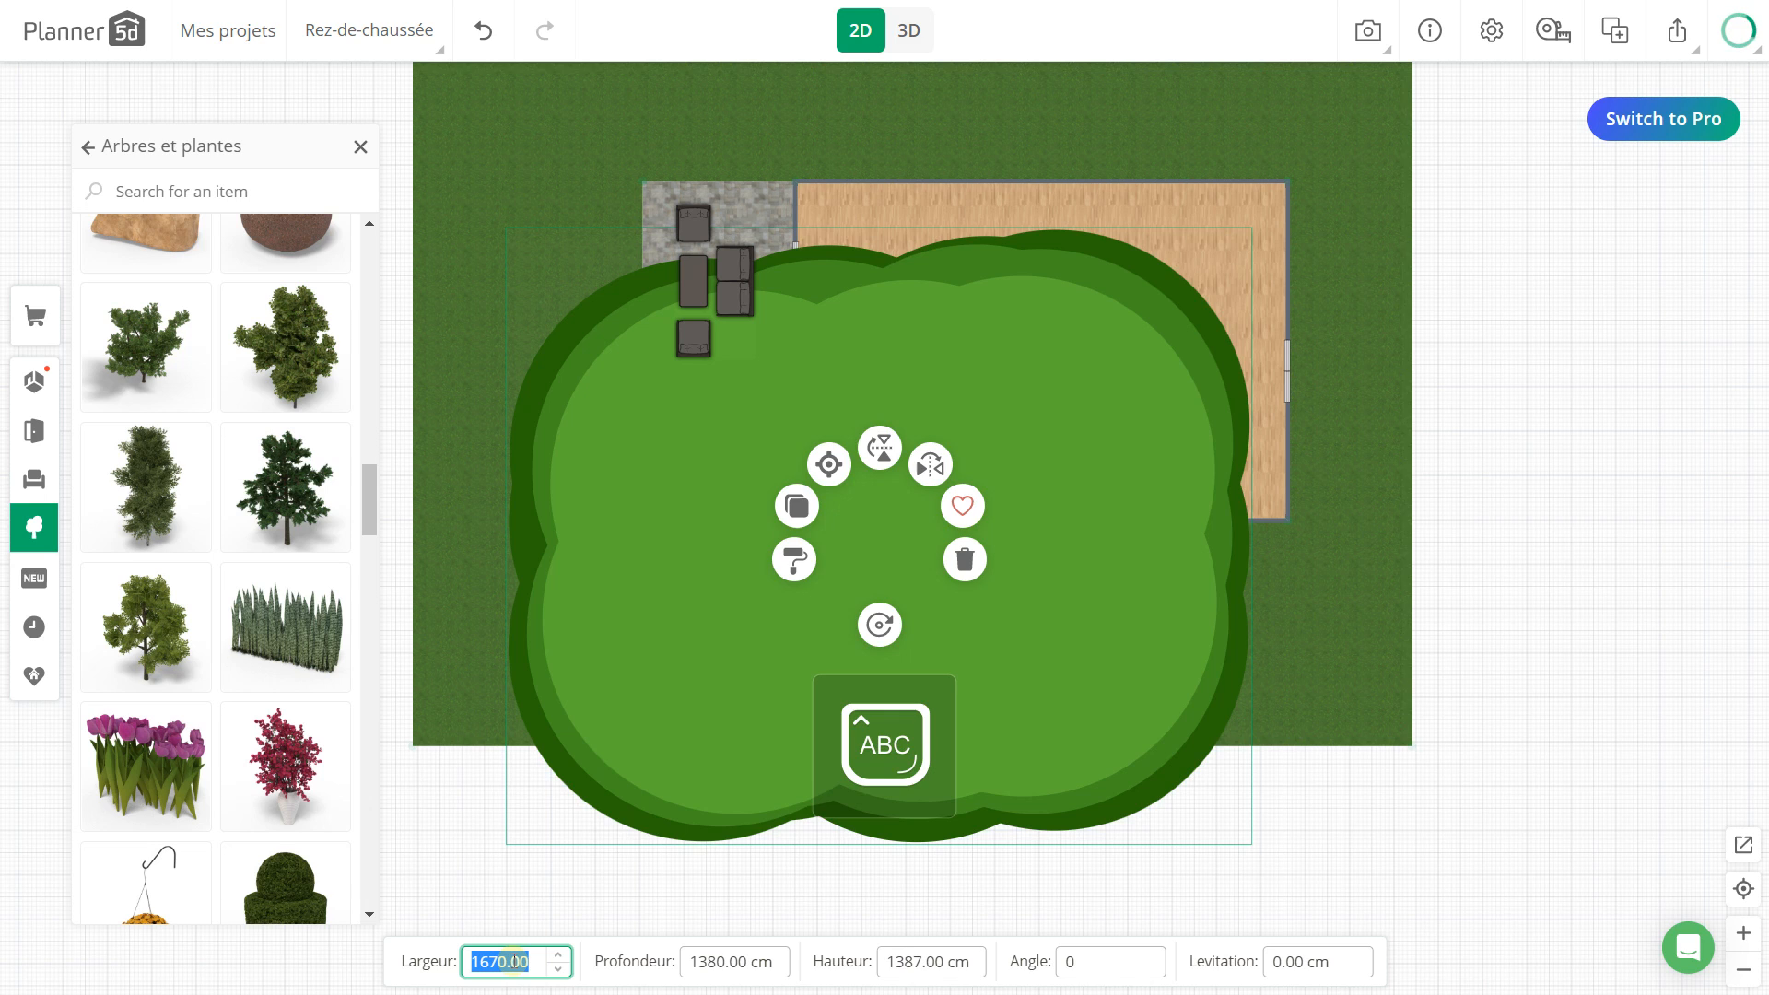
pyautogui.write('300')
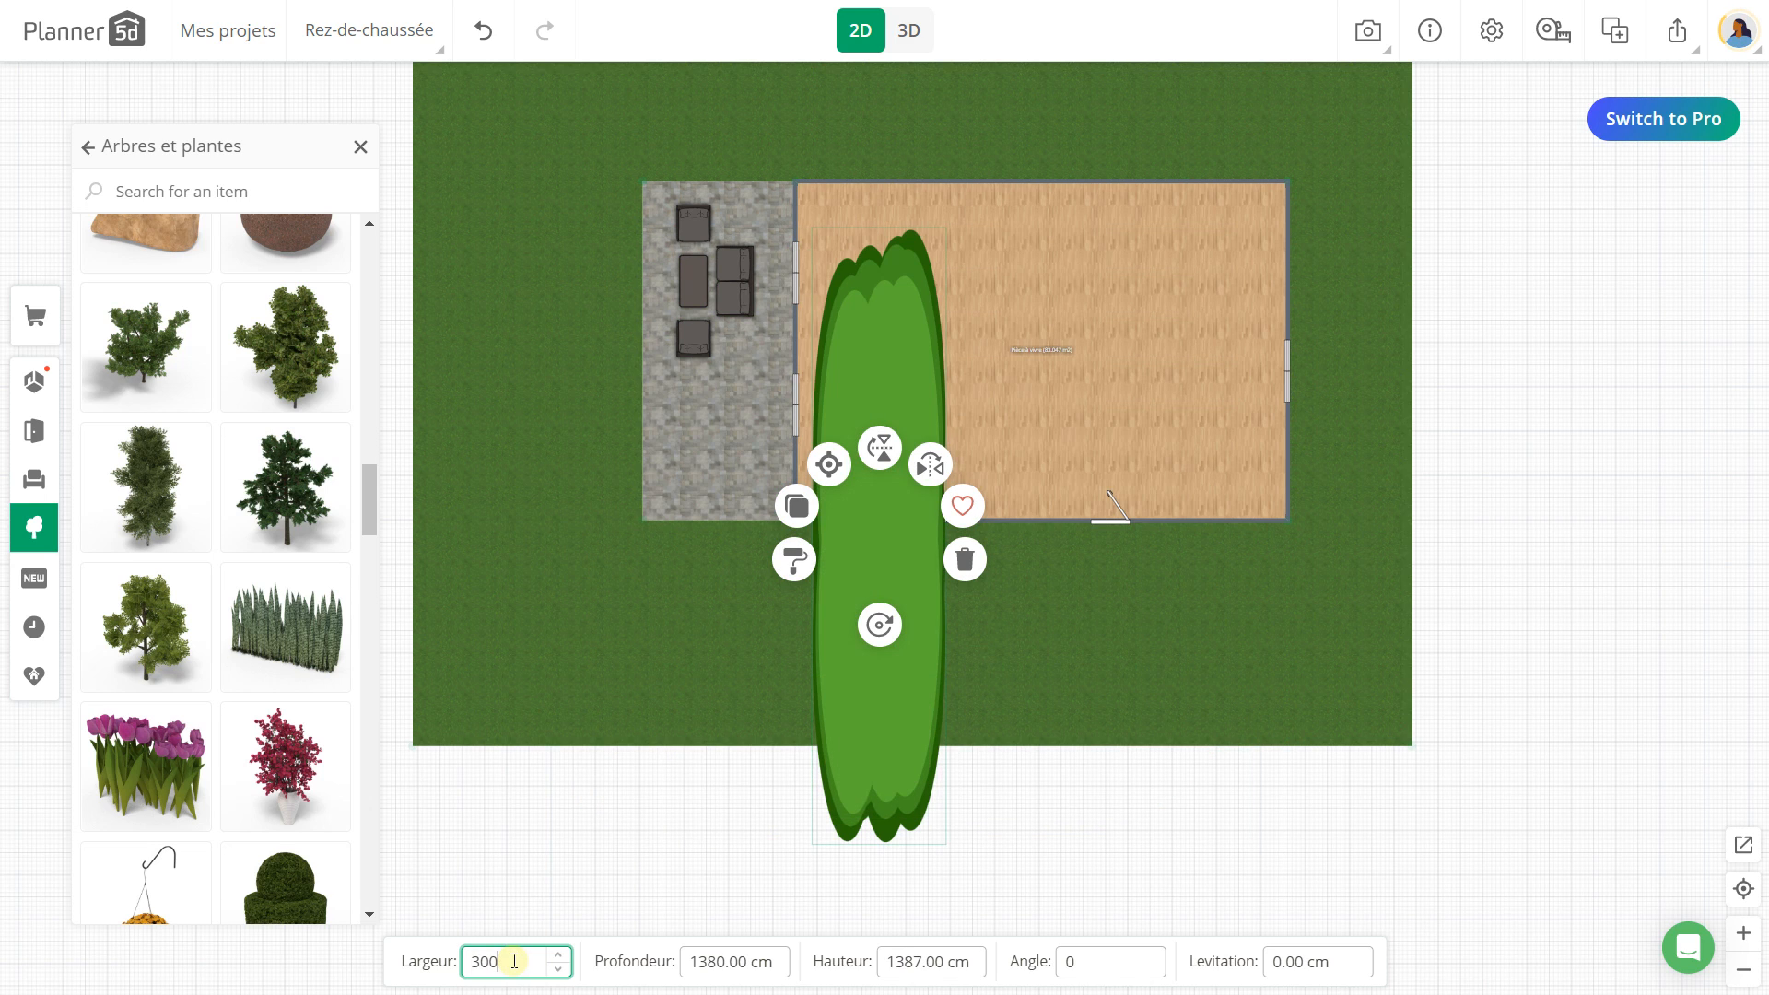
pyautogui.click(709, 961)
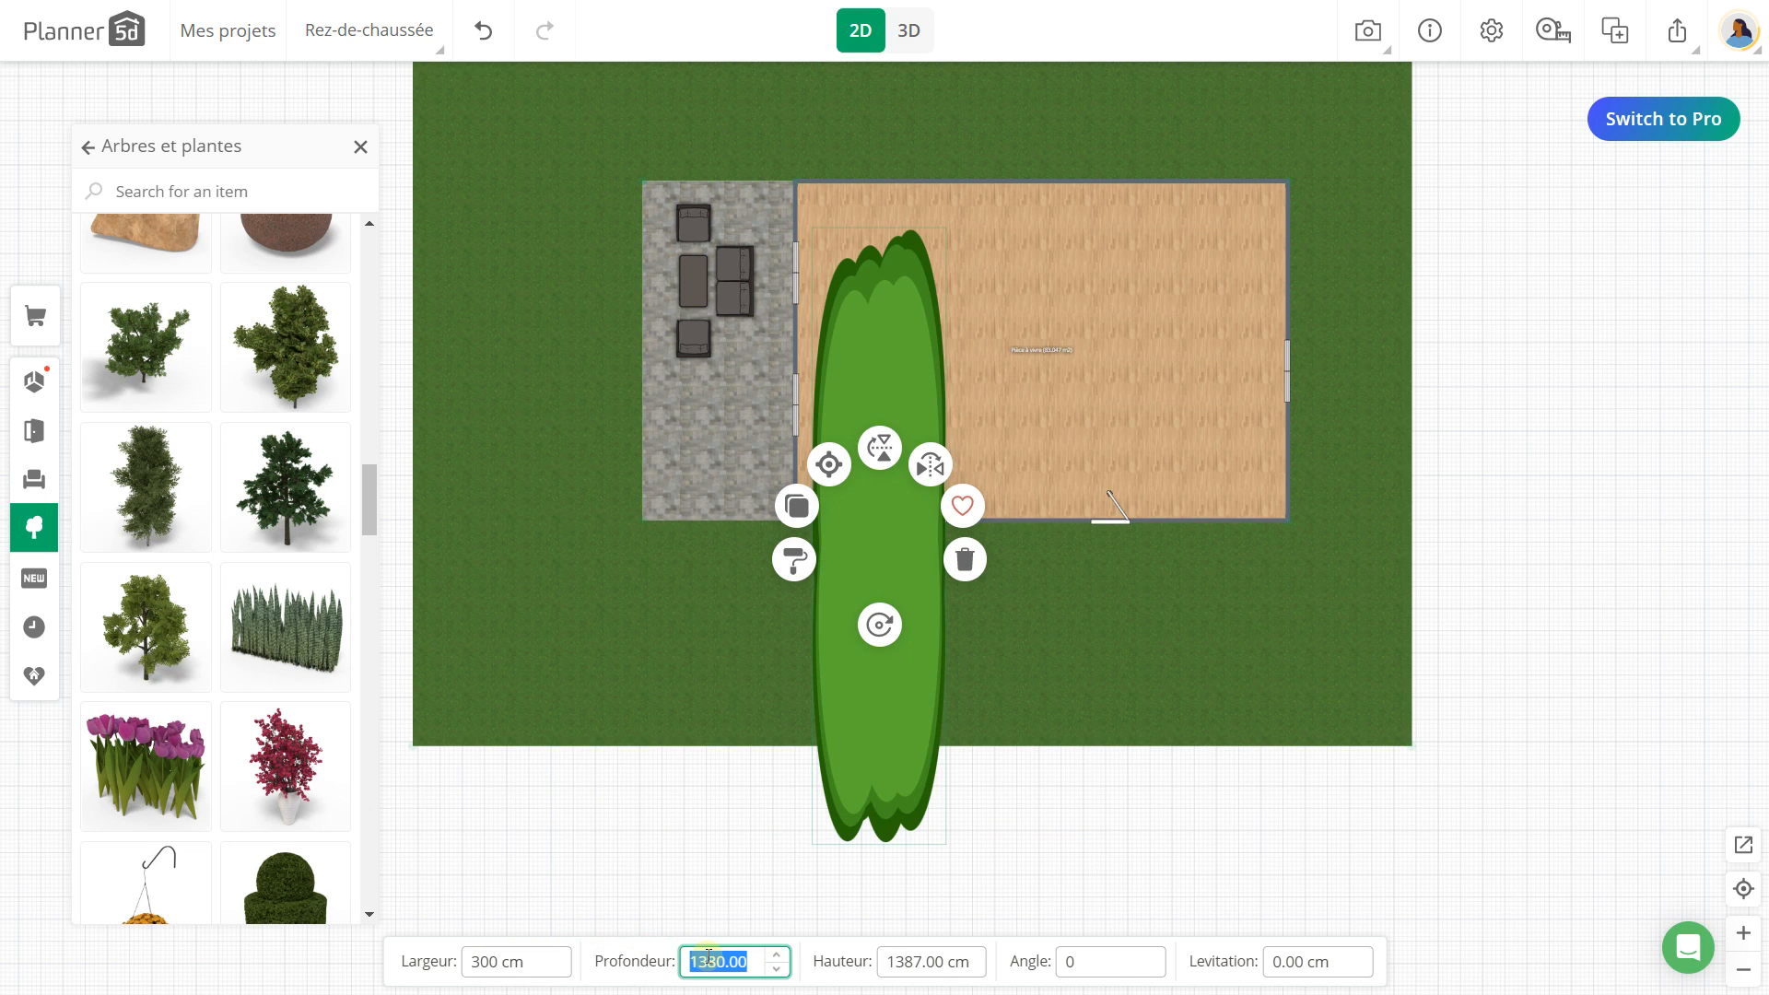
pyautogui.write('400')
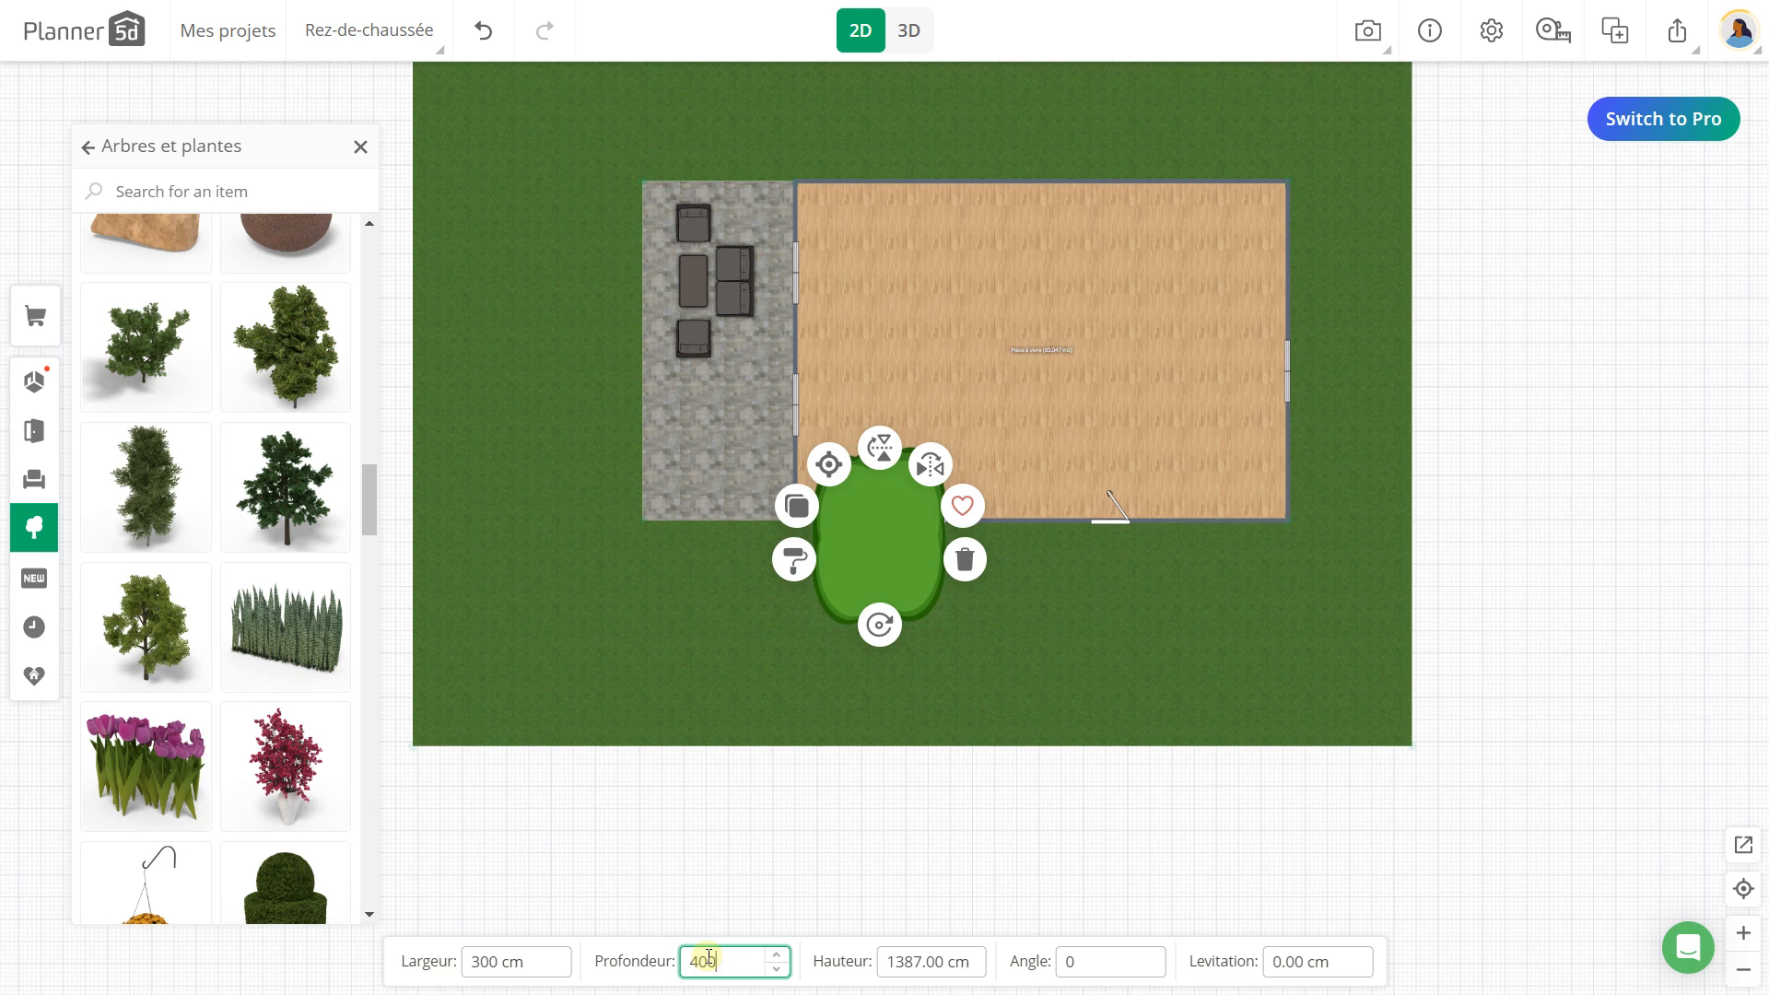
pyautogui.click(927, 961)
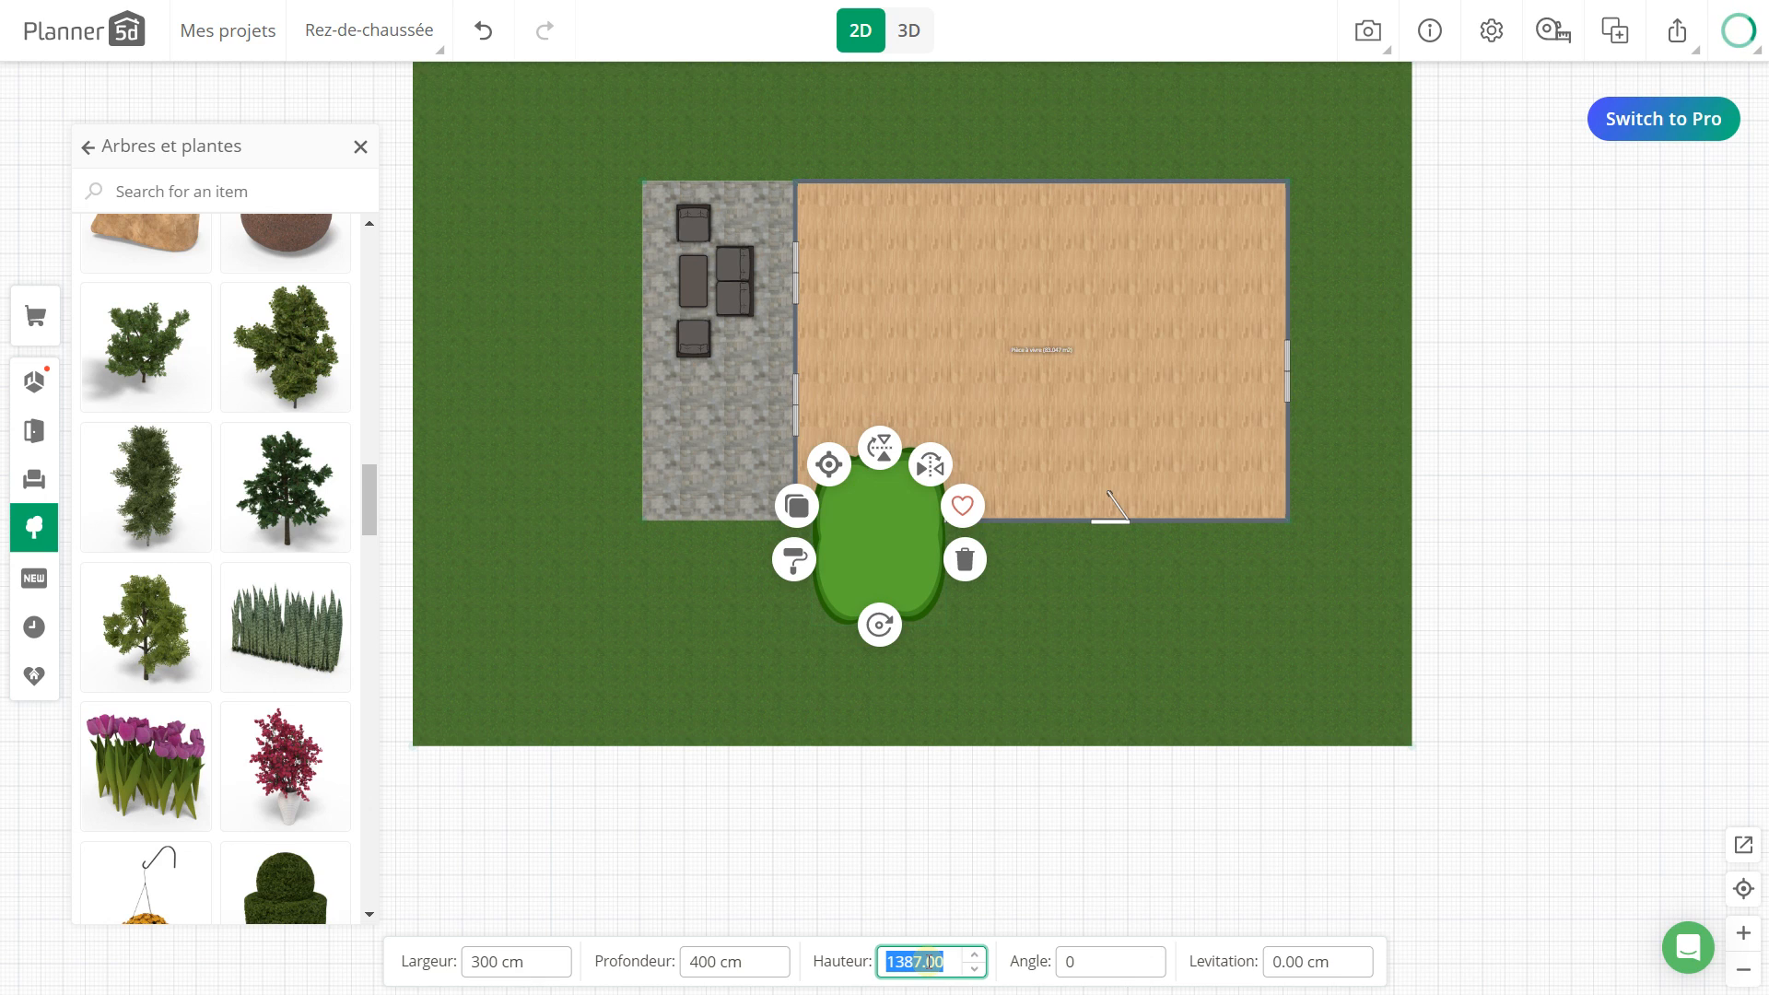
pyautogui.write('400')
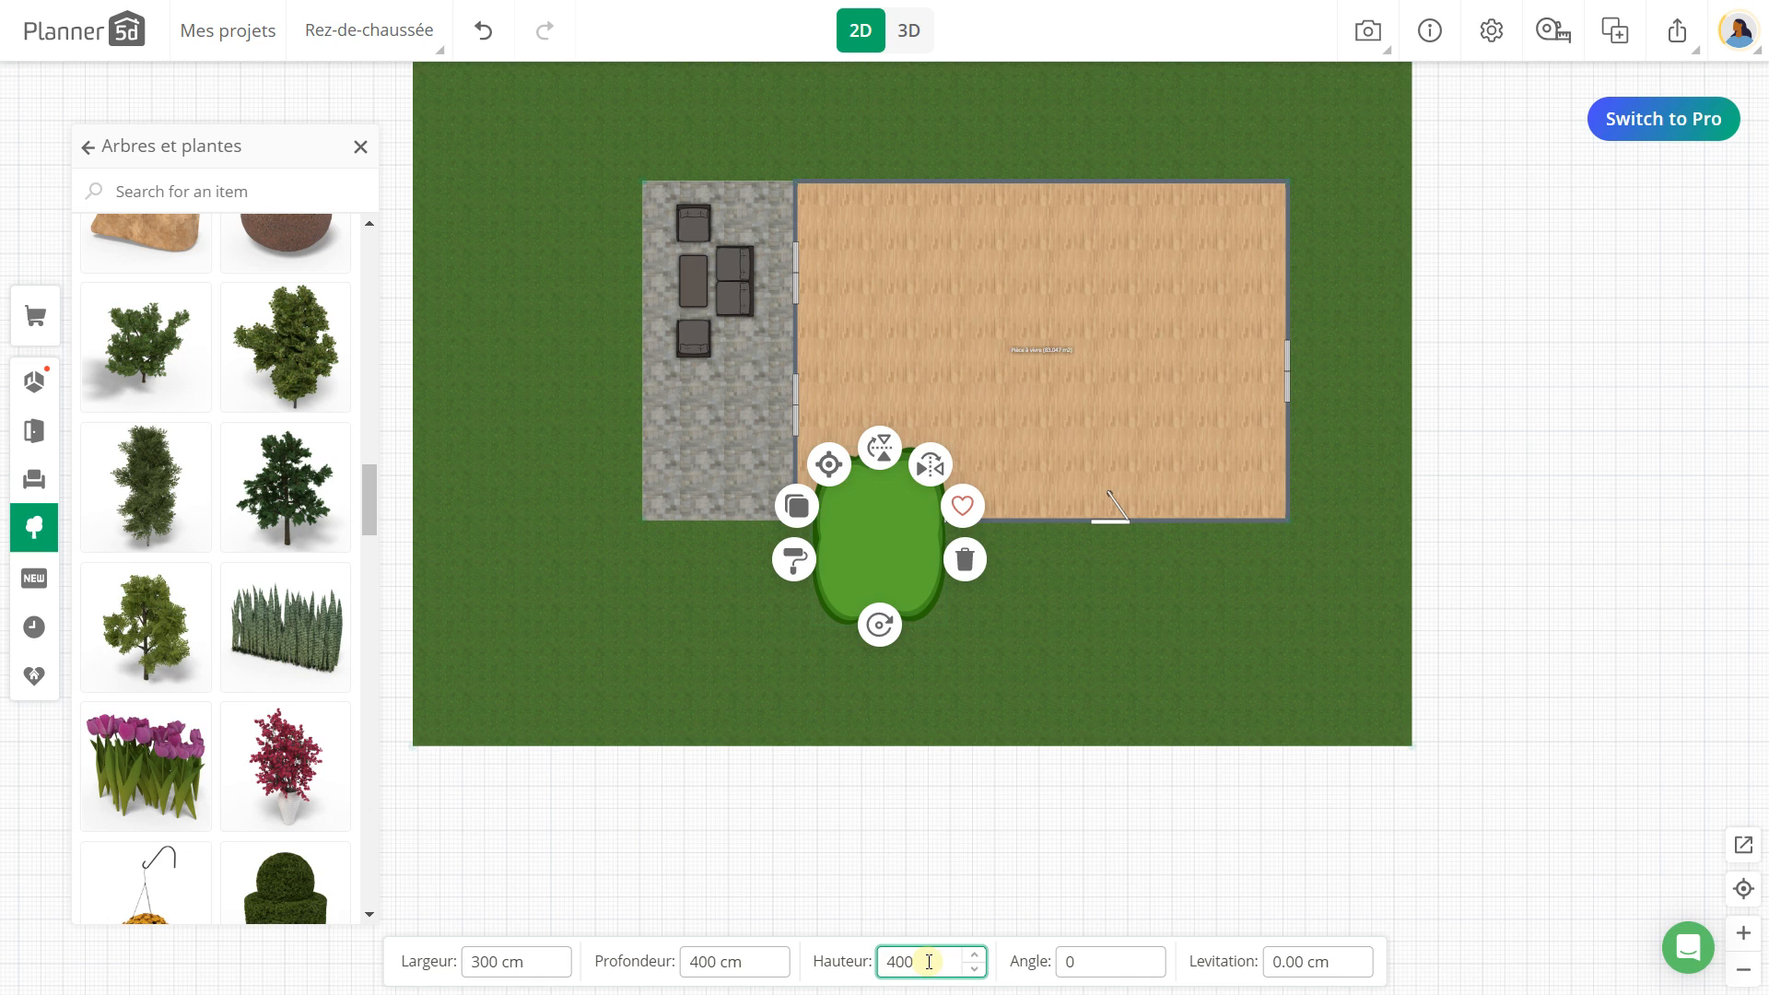
pyautogui.moveTo(853, 549); pyautogui.dragTo(498, 636)
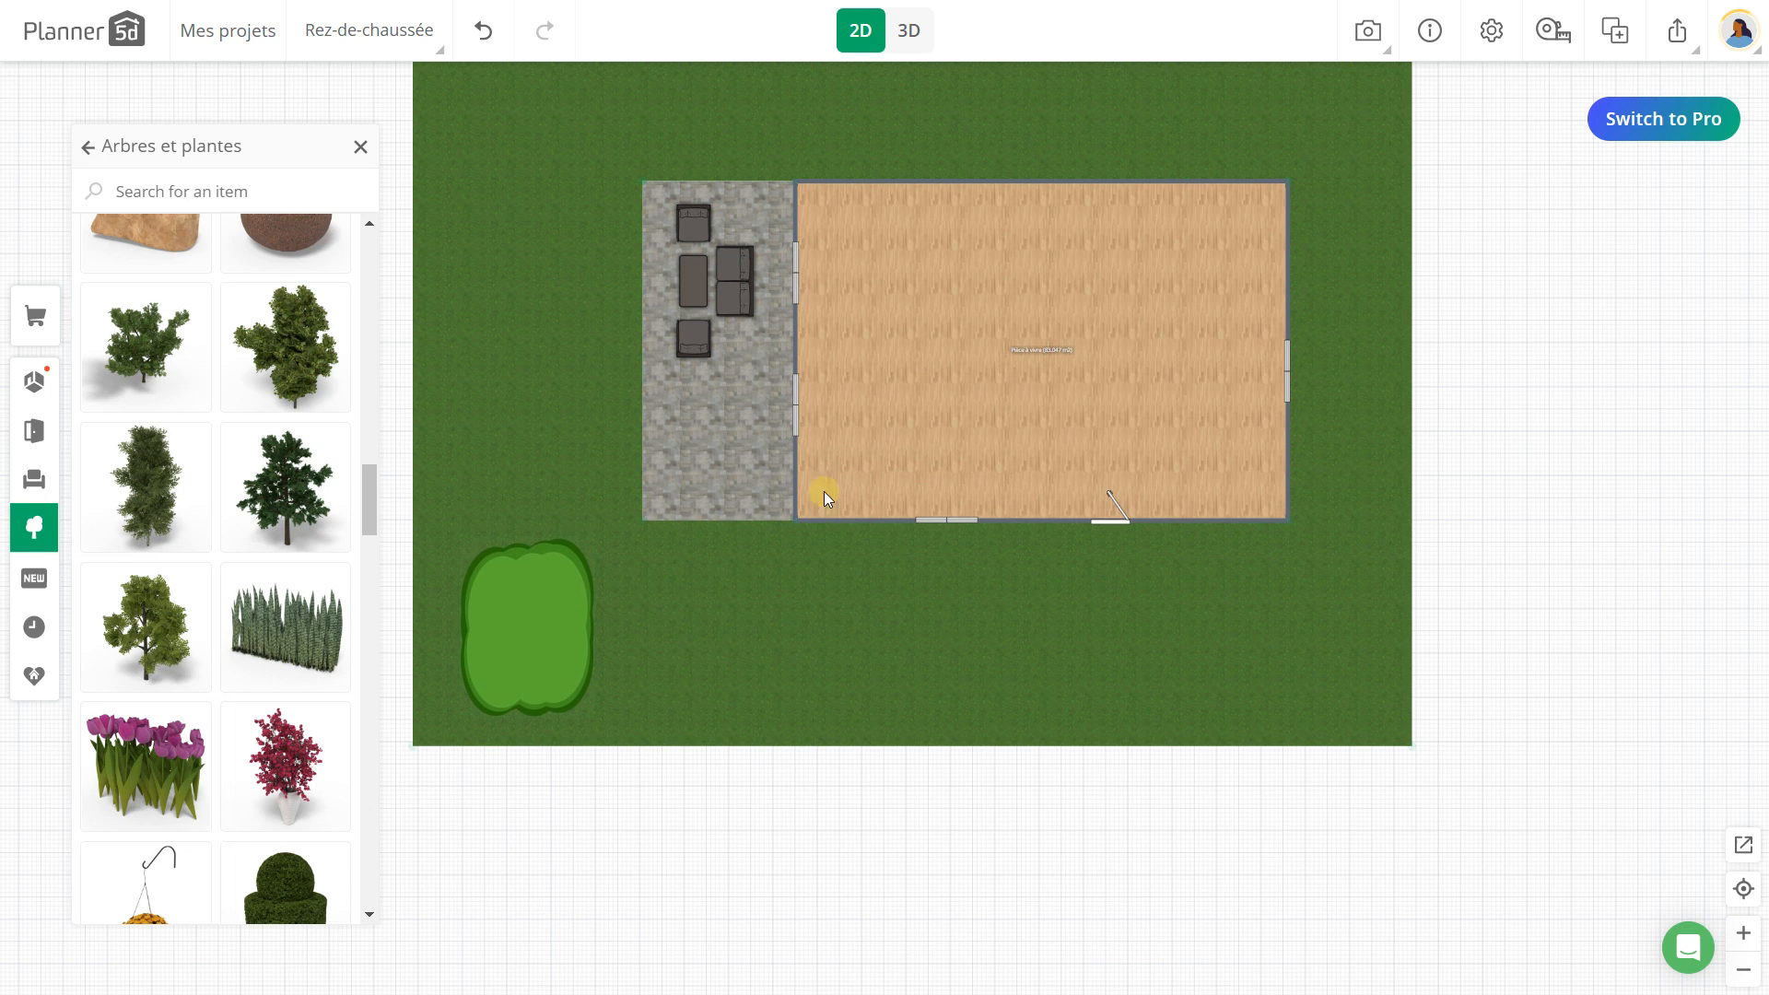
# Step: Show the plan in 3D and examine the tree, the terrace and the house from the southwest
pyautogui.click(910, 37)
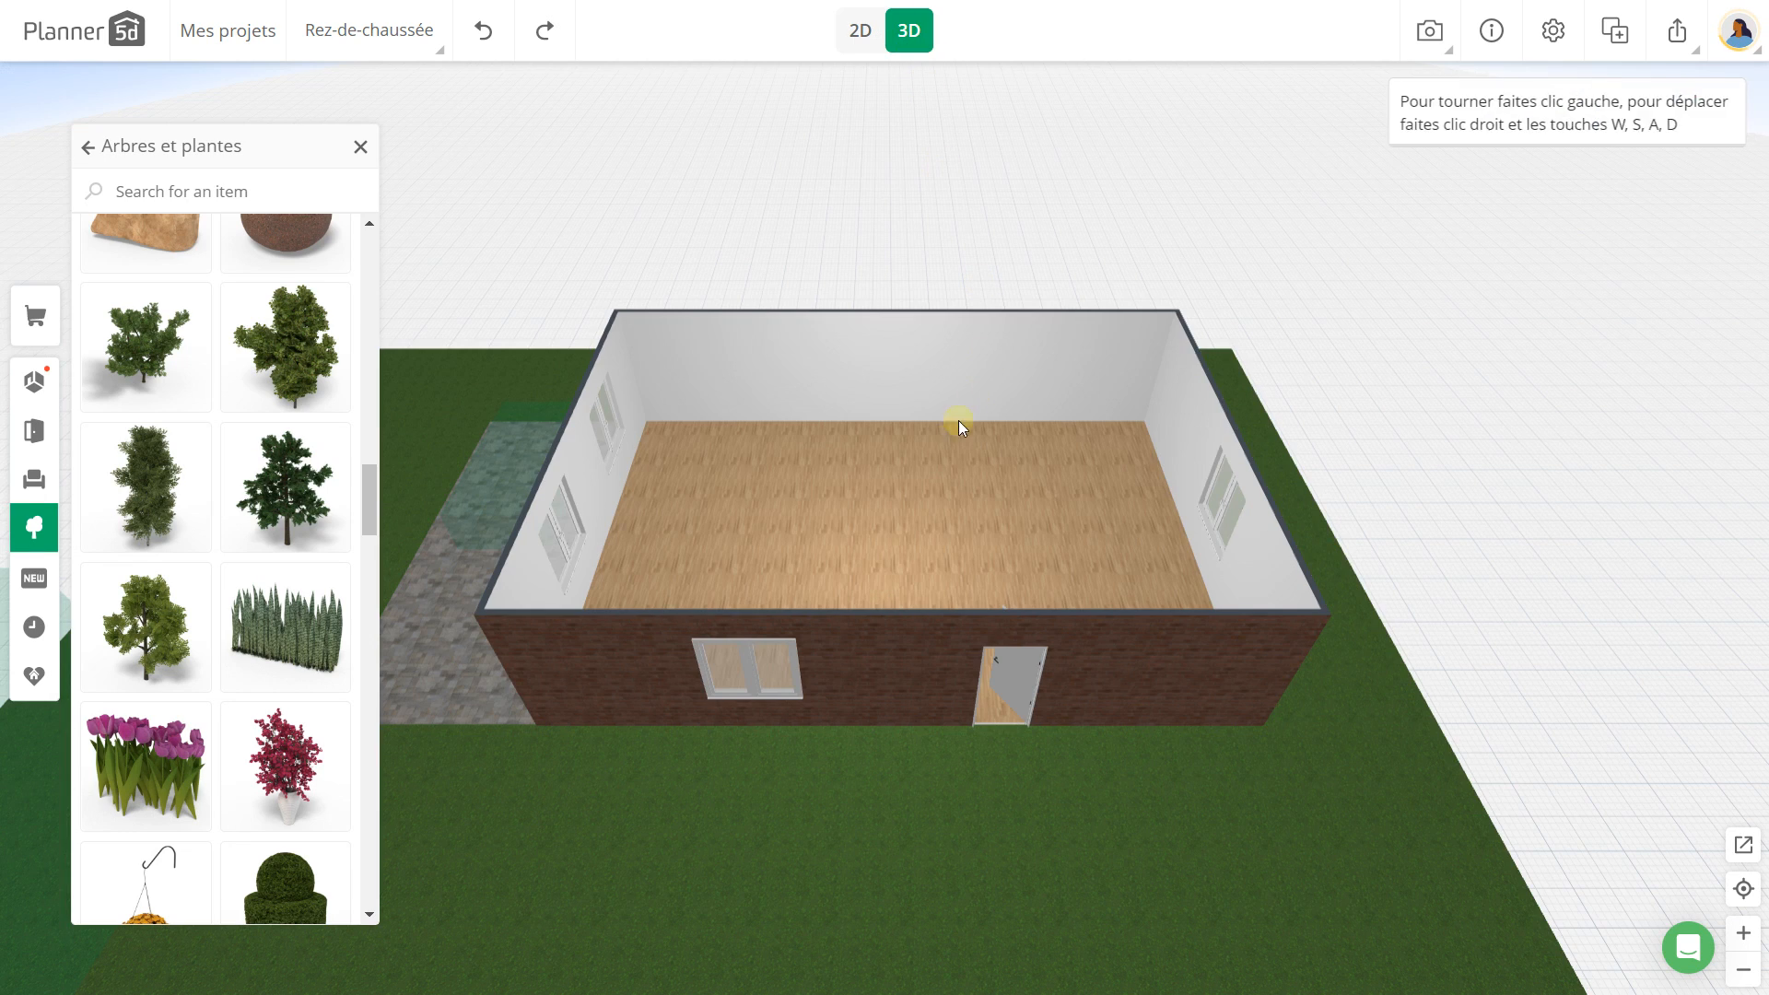
pyautogui.moveTo(984, 447); pyautogui.dragTo(937, 544)
pyautogui.scroll(-5, 937, 544)
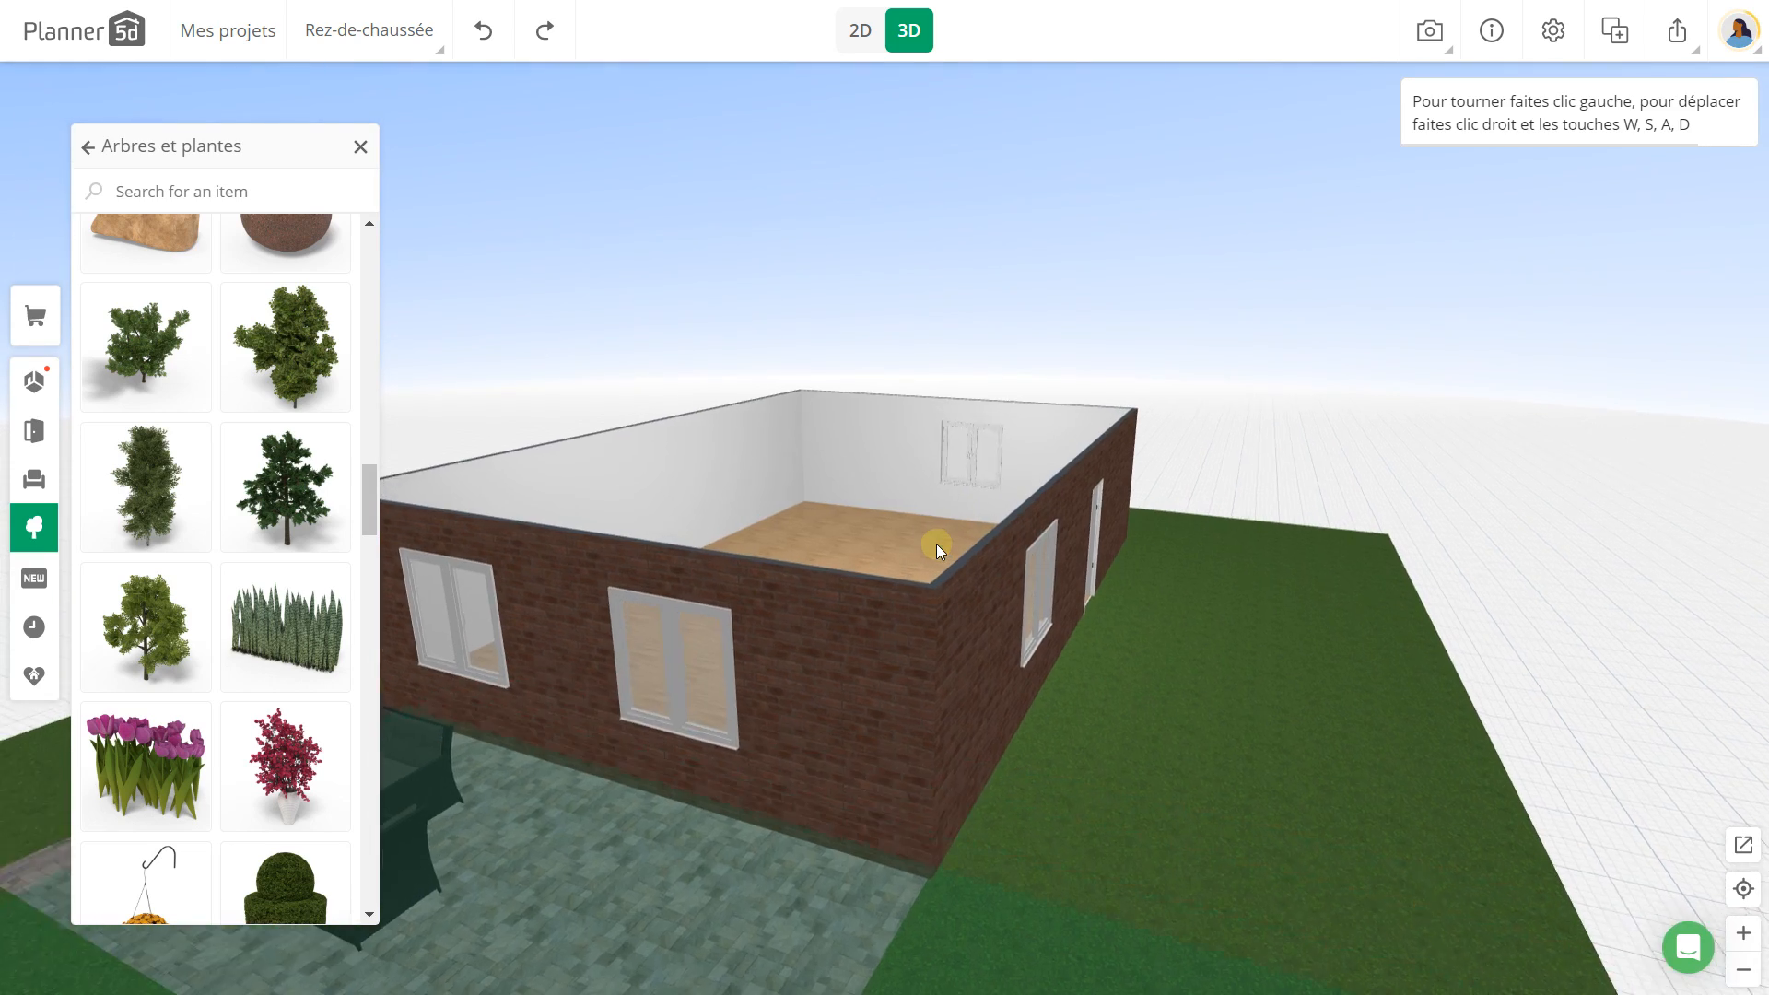
pyautogui.moveTo(931, 684); pyautogui.dragTo(972, 617)
pyautogui.scroll(5, 971, 617)
pyautogui.moveTo(1043, 688); pyautogui.dragTo(843, 754)
pyautogui.moveTo(1195, 672); pyautogui.dragTo(815, 566)
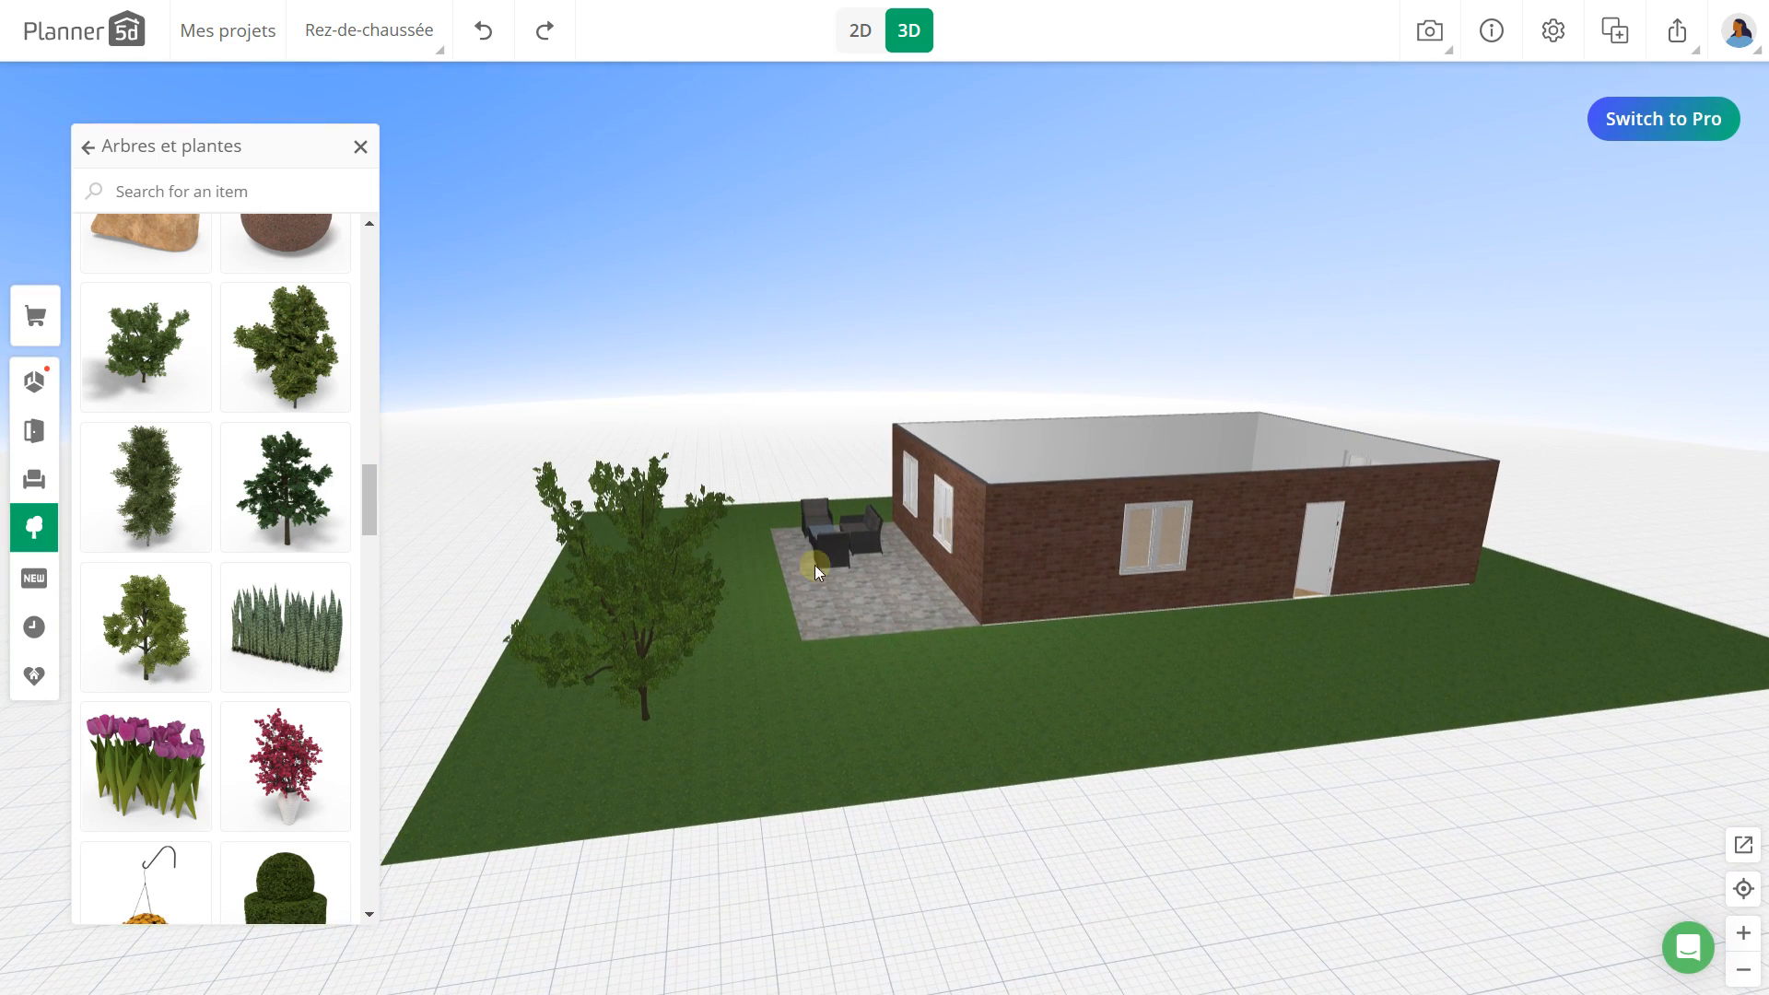
# Step: Try a height of 600 cm on the tree and set it back to 400 cm
pyautogui.click(663, 627)
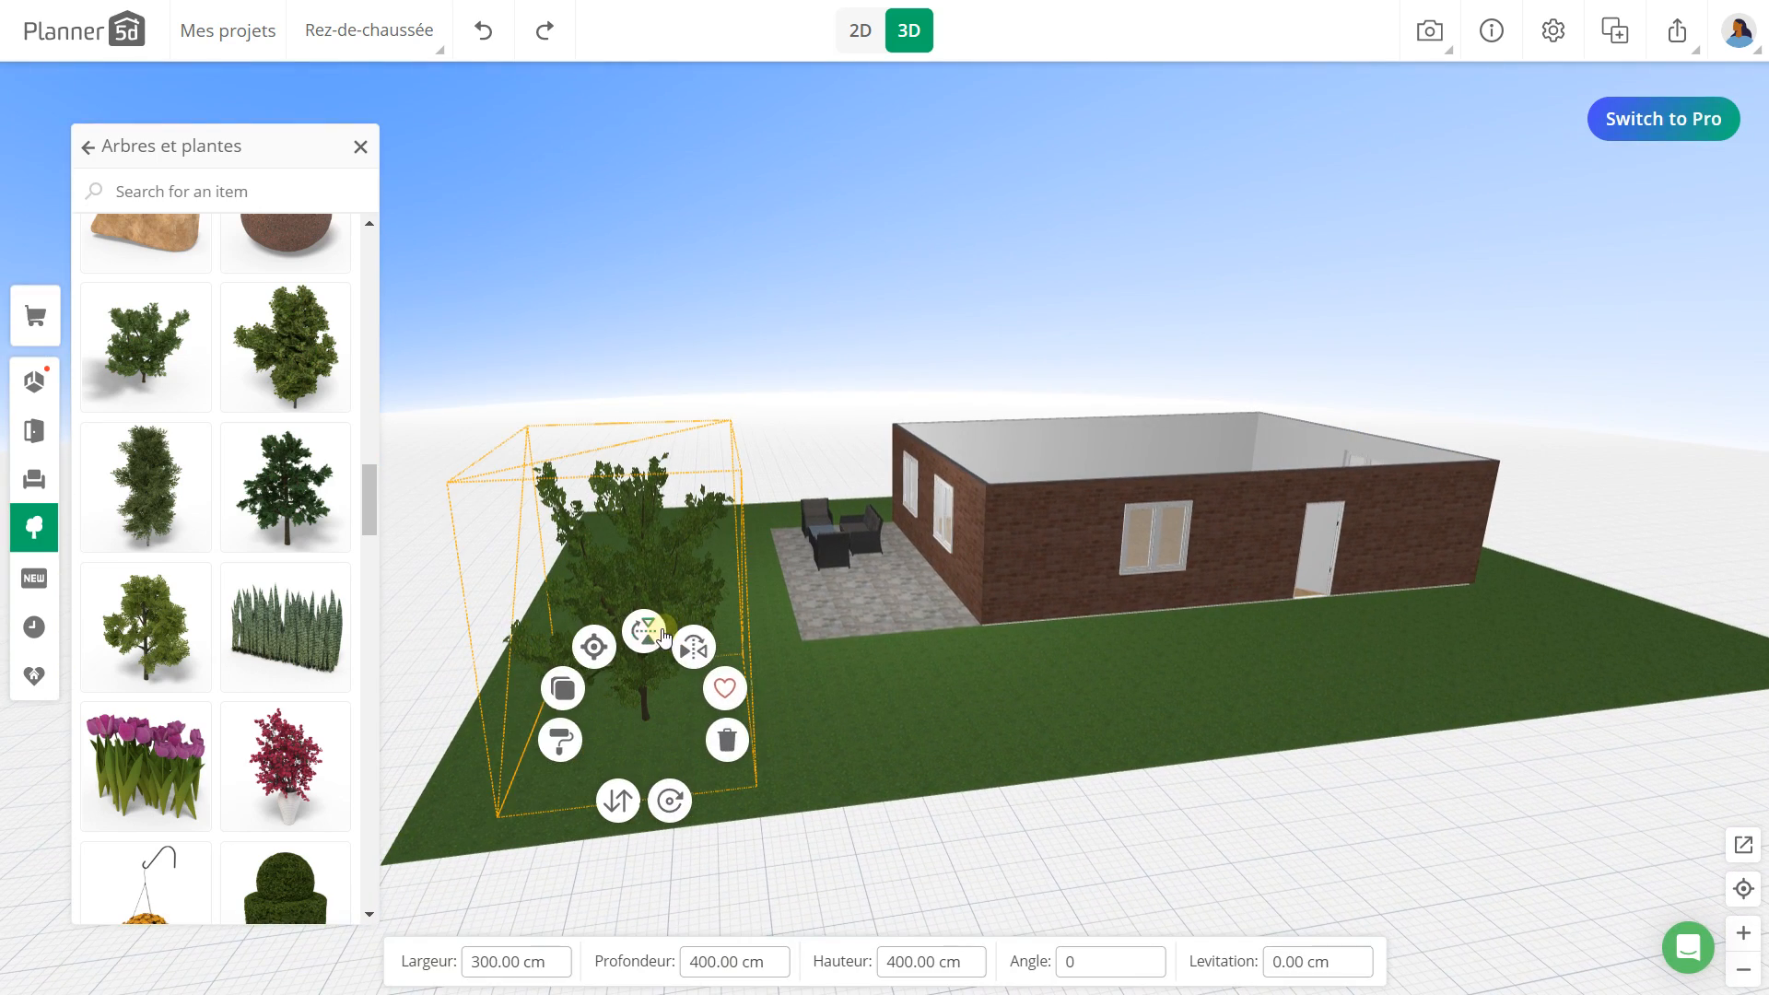
pyautogui.click(911, 962)
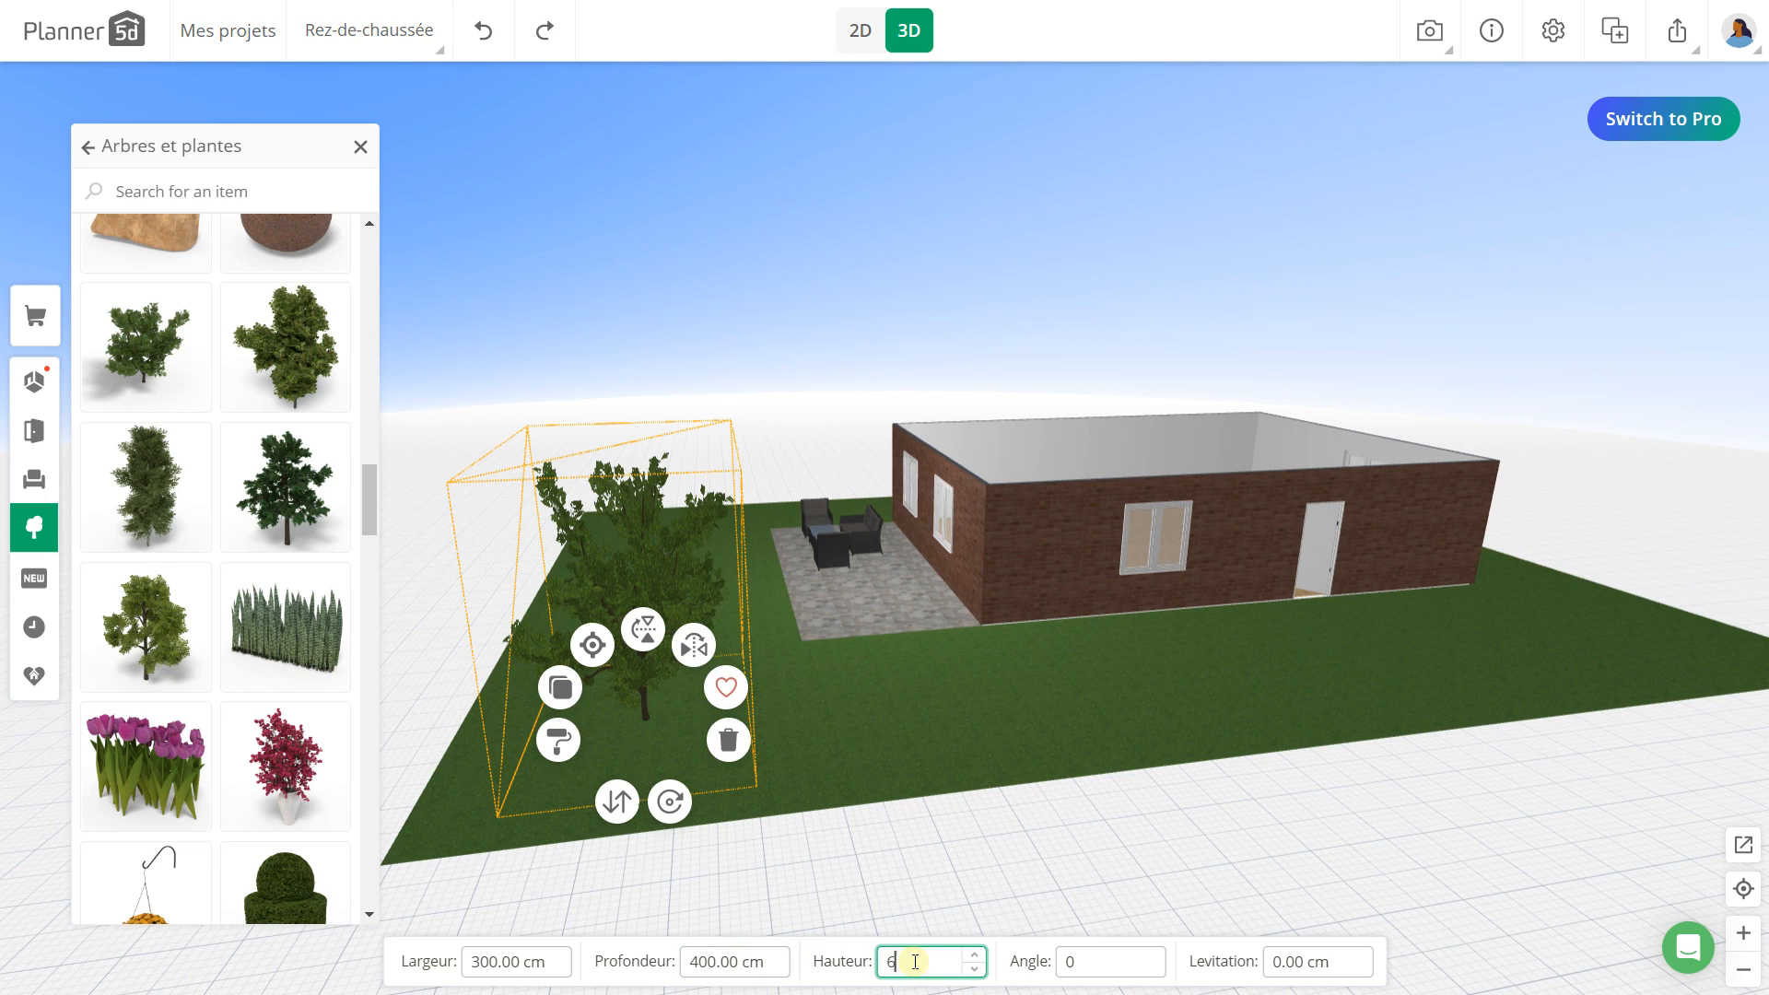
pyautogui.write('600')
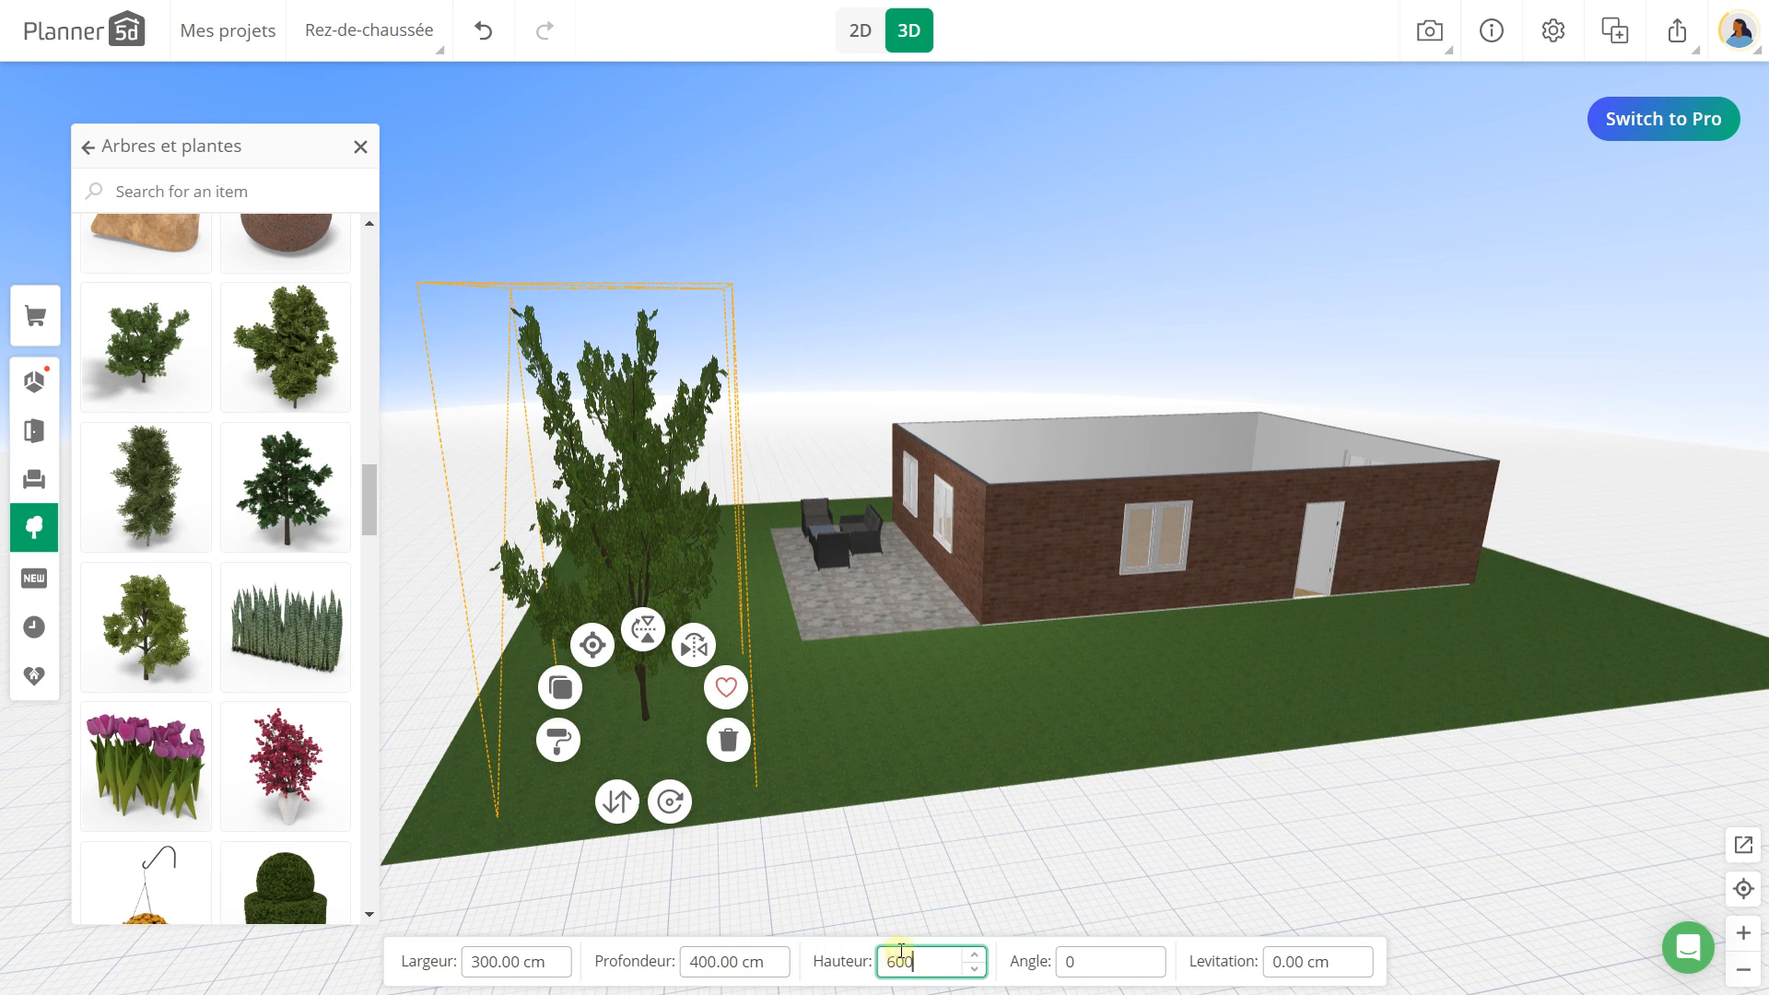
pyautogui.write('400')
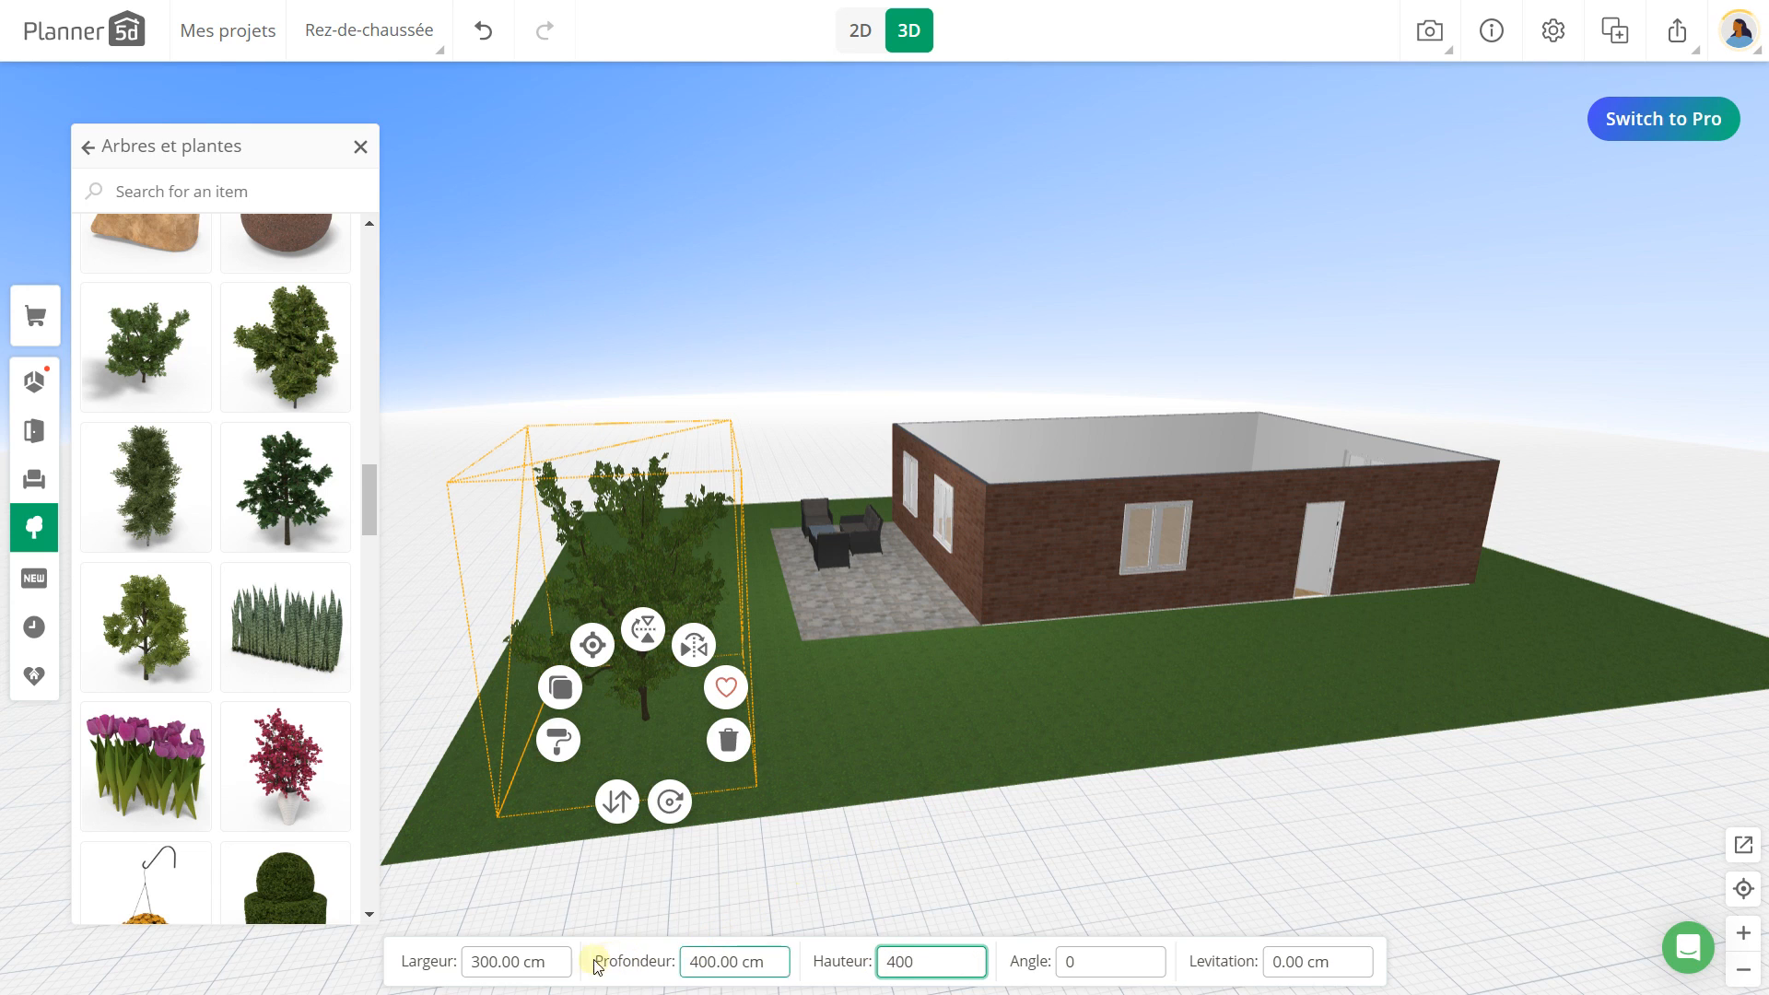
pyautogui.click(511, 962)
# Step: Look through the remaining plant models and the exterior categories, and close the catalogue
pyautogui.moveTo(1307, 834); pyautogui.dragTo(1060, 811)
pyautogui.scroll(-15, 286, 594)
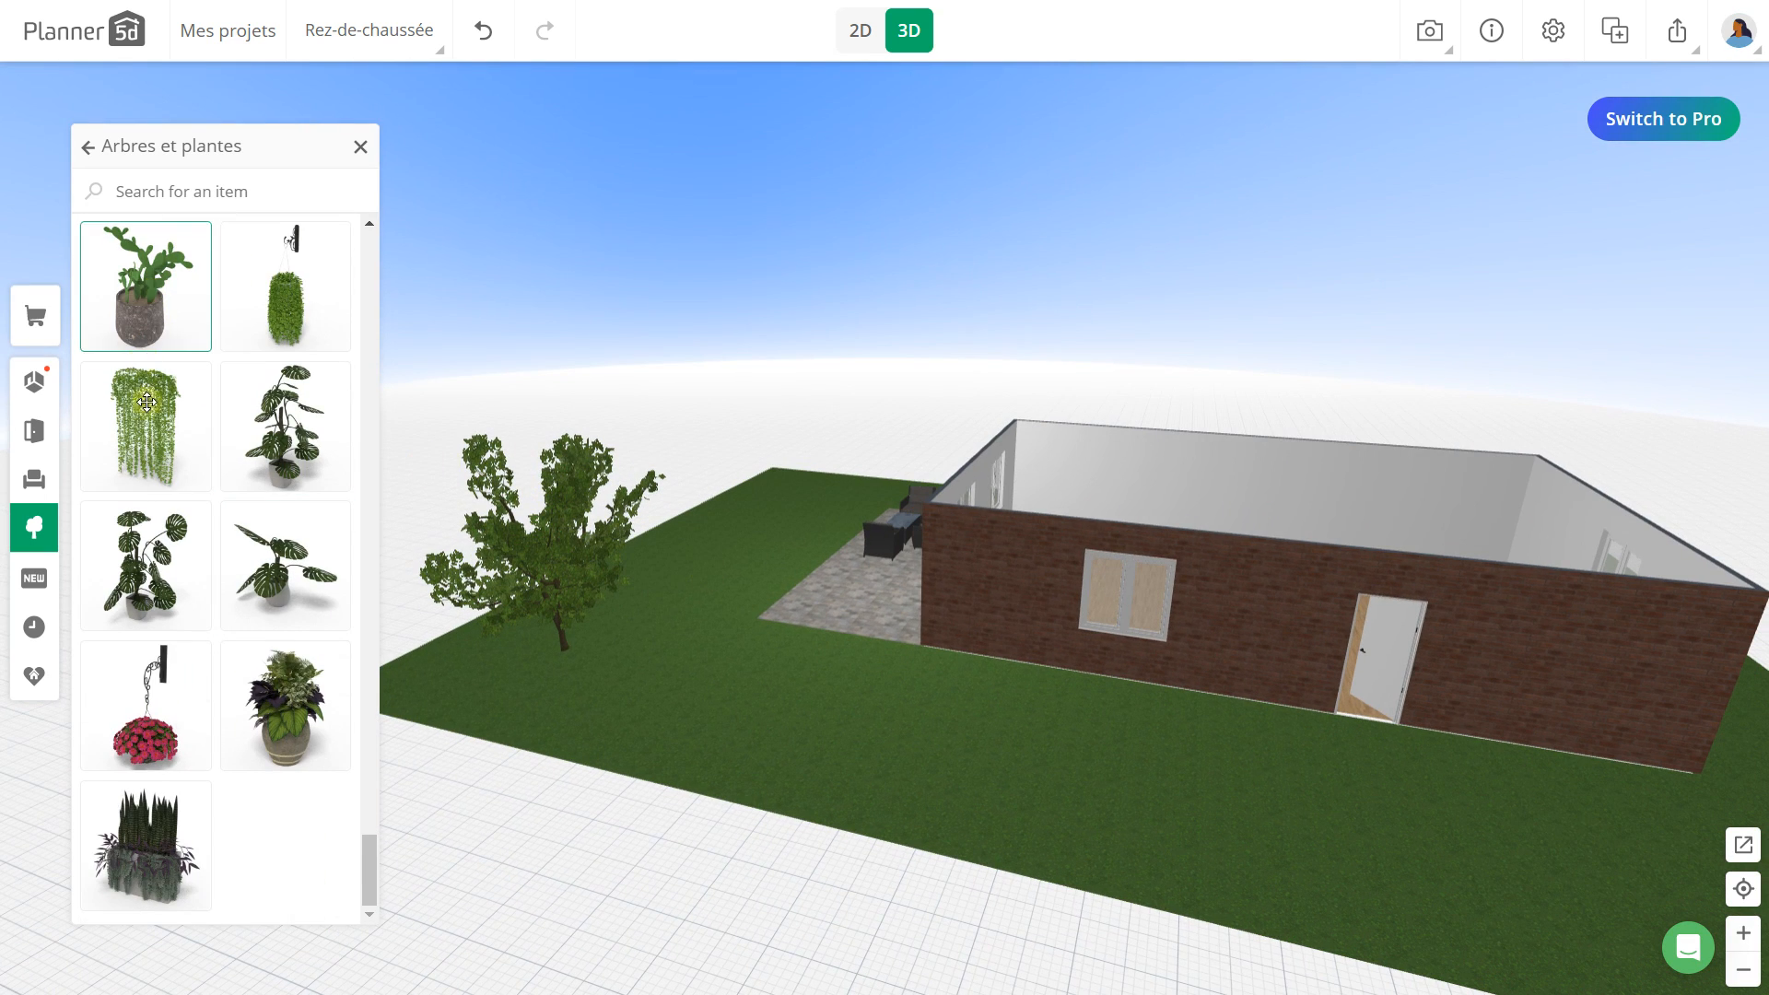
pyautogui.click(88, 150)
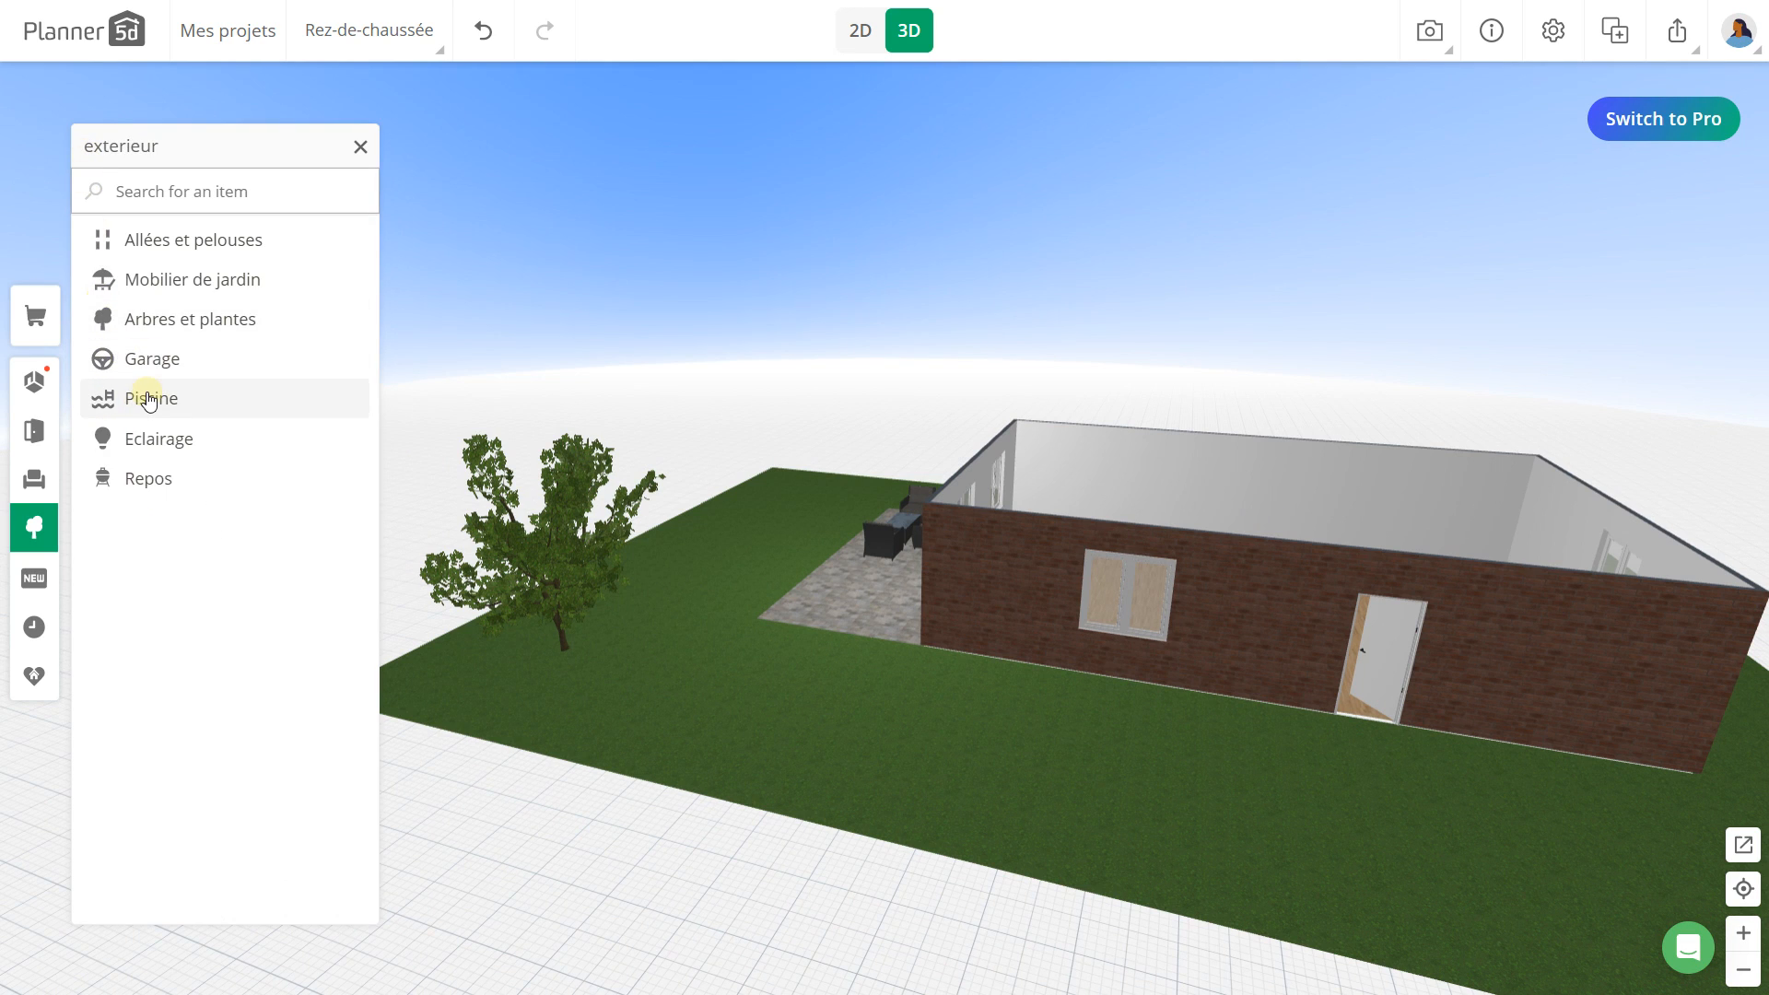
pyautogui.click(362, 148)
# Step: Examine the house, terrace and garden from several angles in 3D and return to the 2D plan
pyautogui.moveTo(486, 272); pyautogui.dragTo(563, 257)
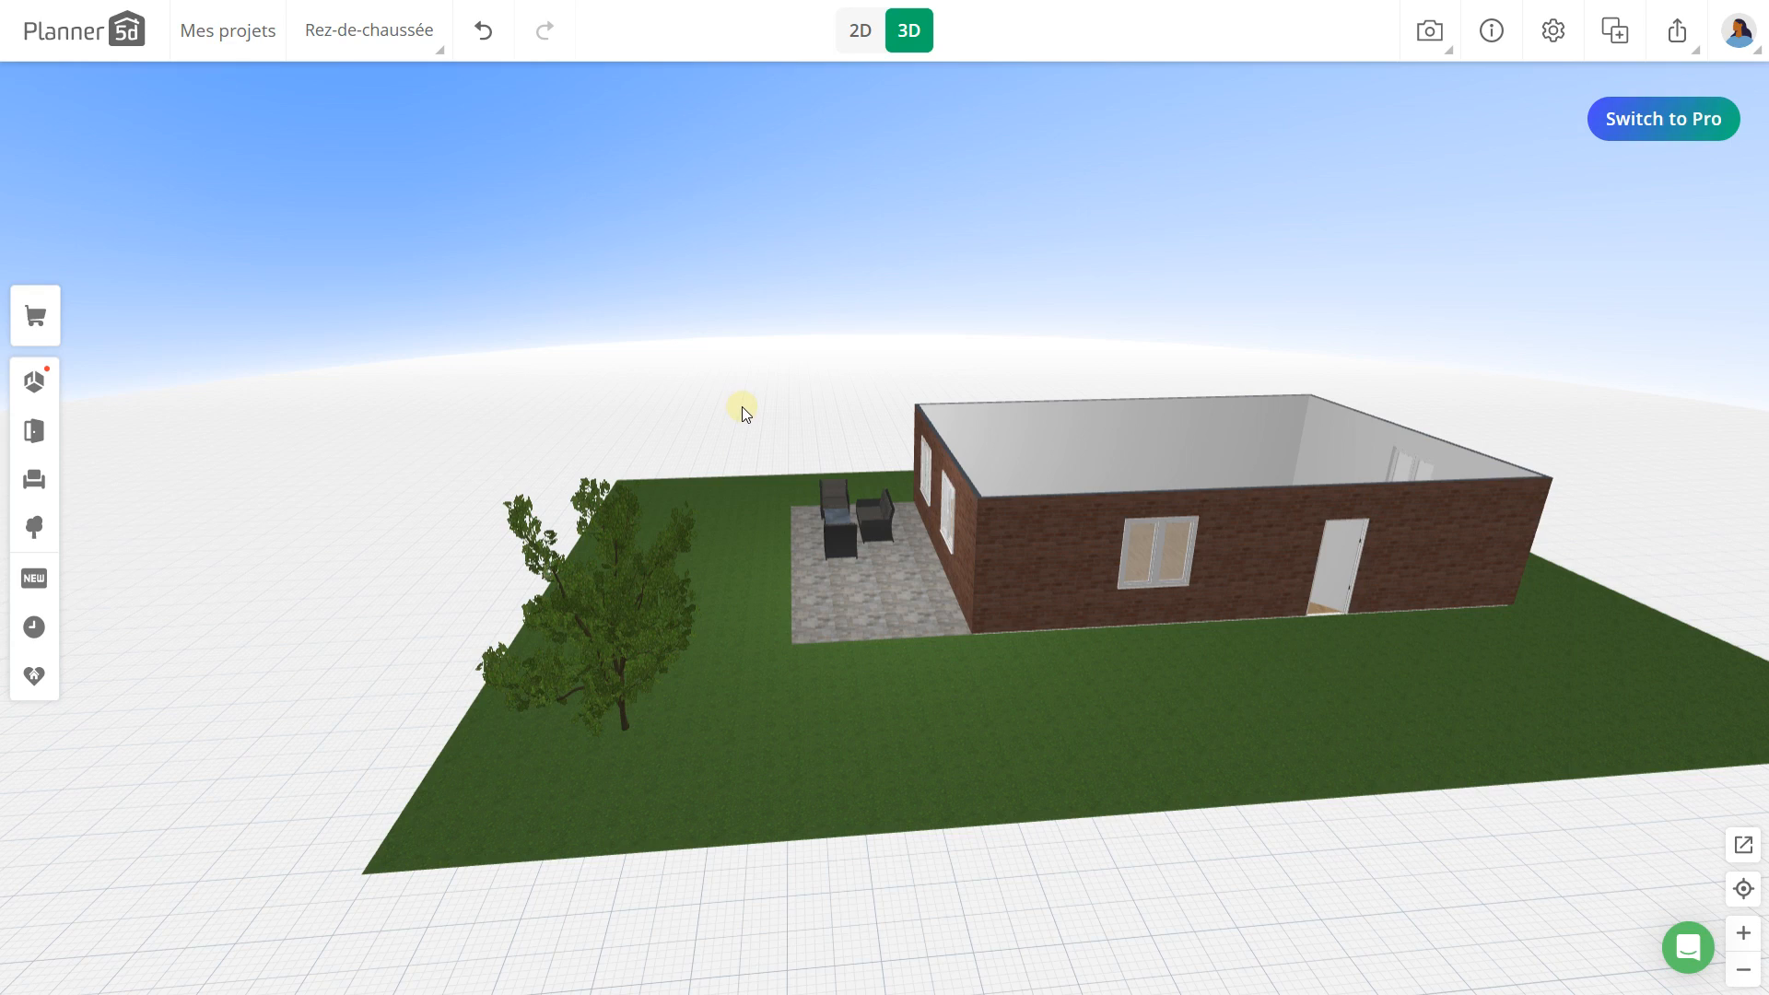
pyautogui.moveTo(738, 387); pyautogui.dragTo(785, 430)
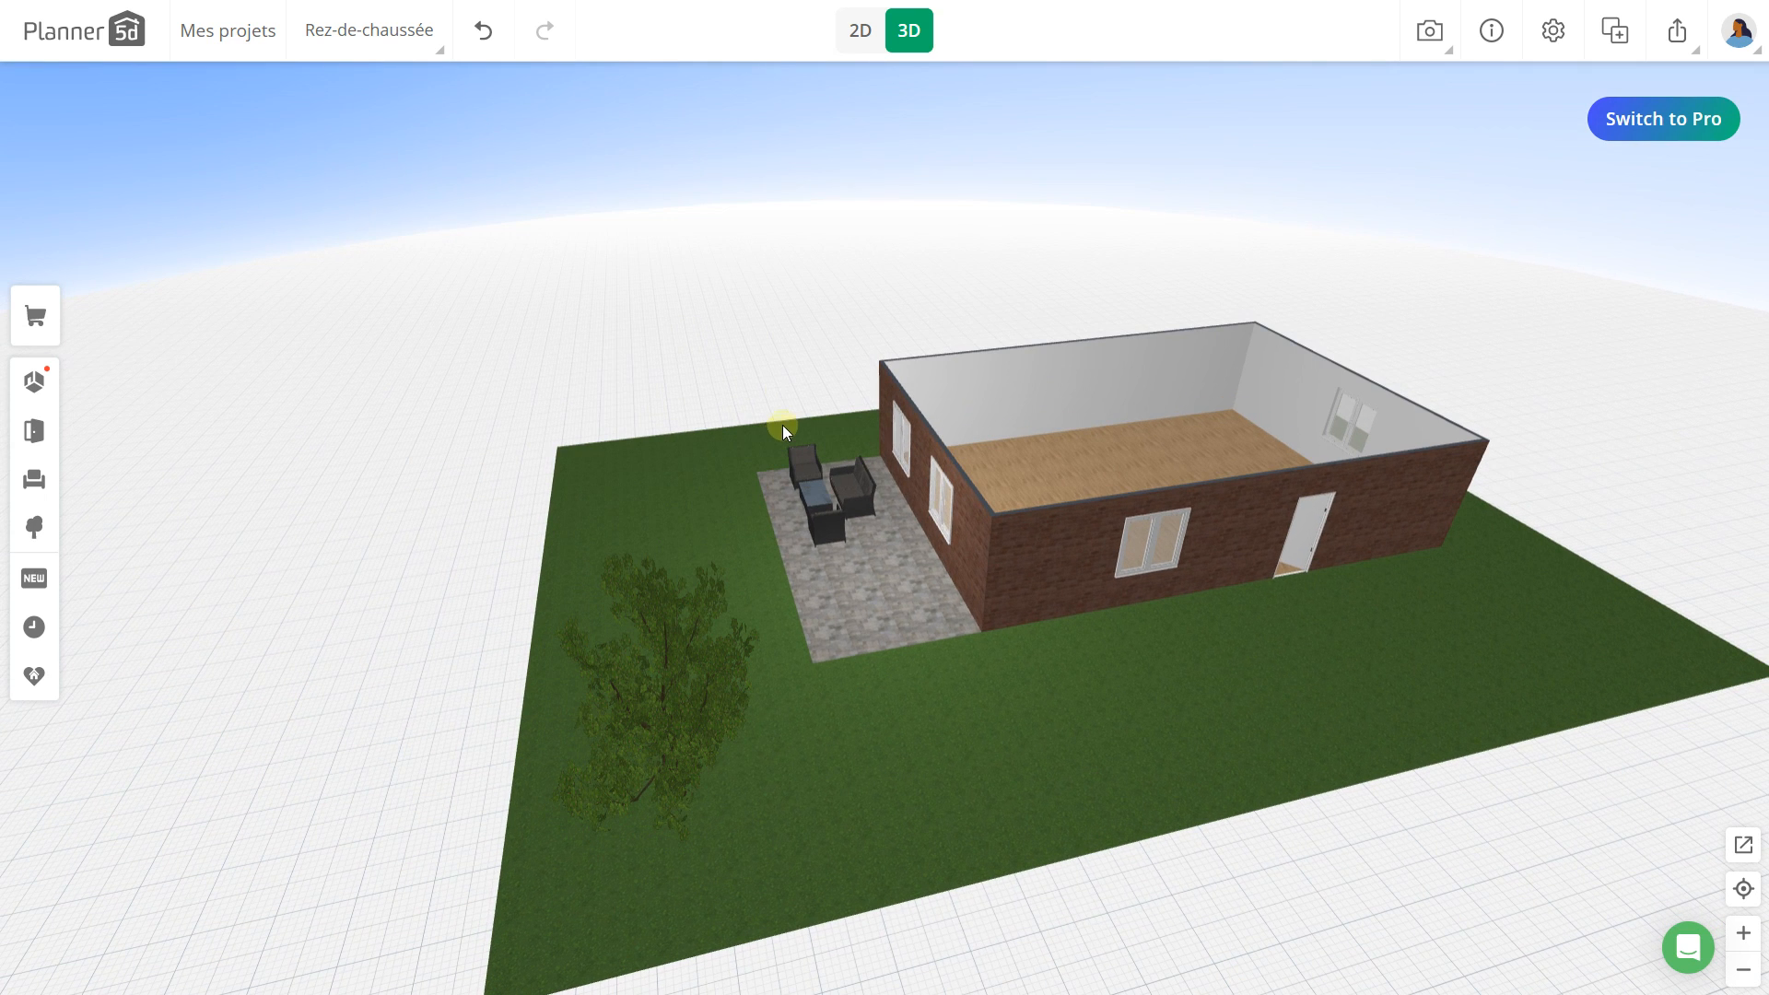
pyautogui.moveTo(752, 343); pyautogui.dragTo(457, 195)
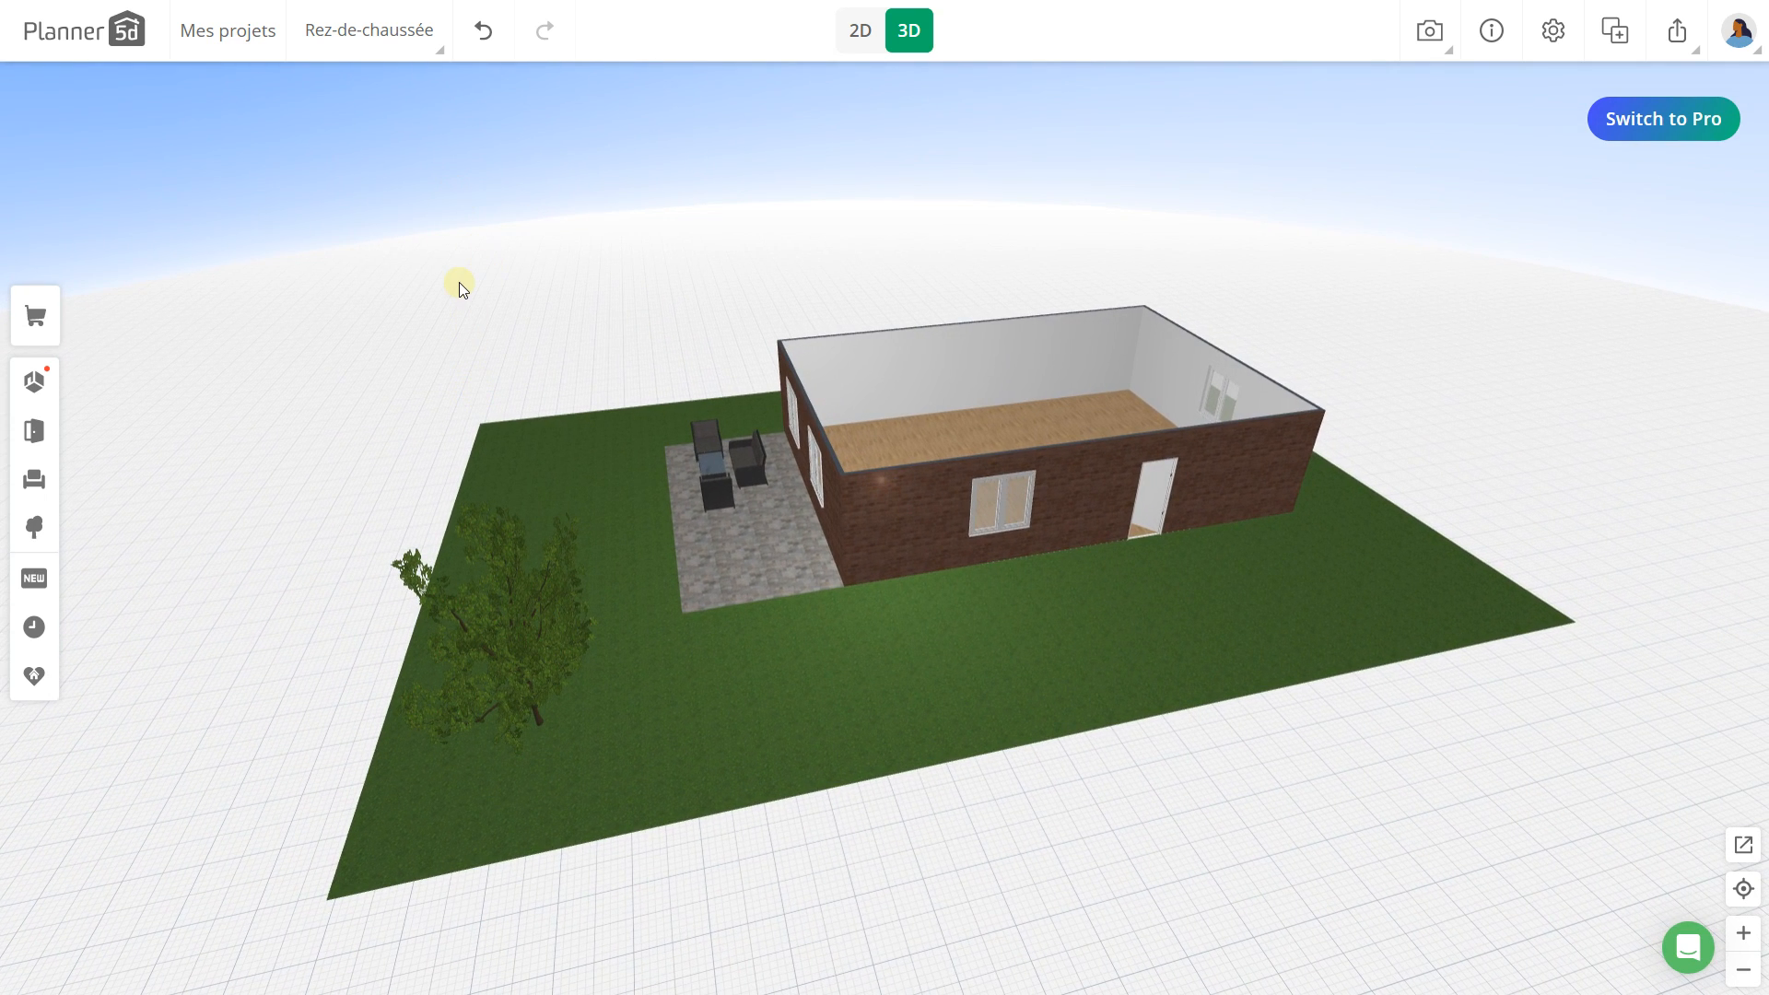
pyautogui.moveTo(457, 279); pyautogui.dragTo(431, 243)
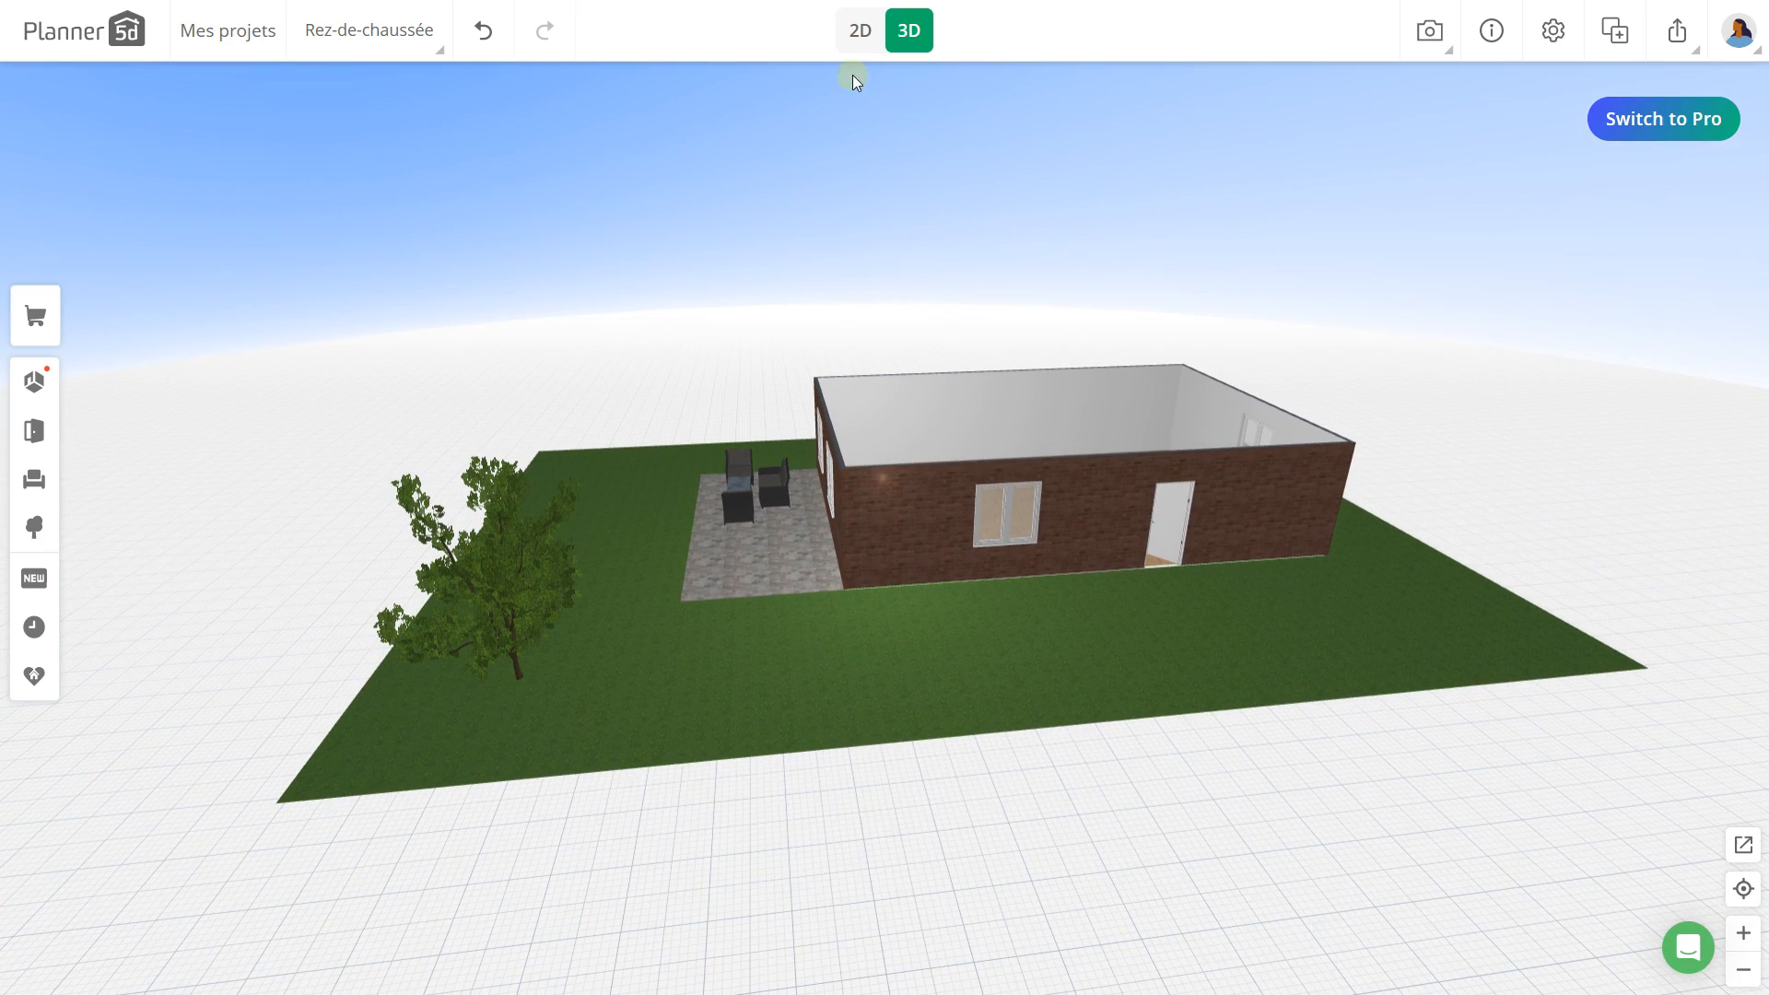
pyautogui.click(859, 37)
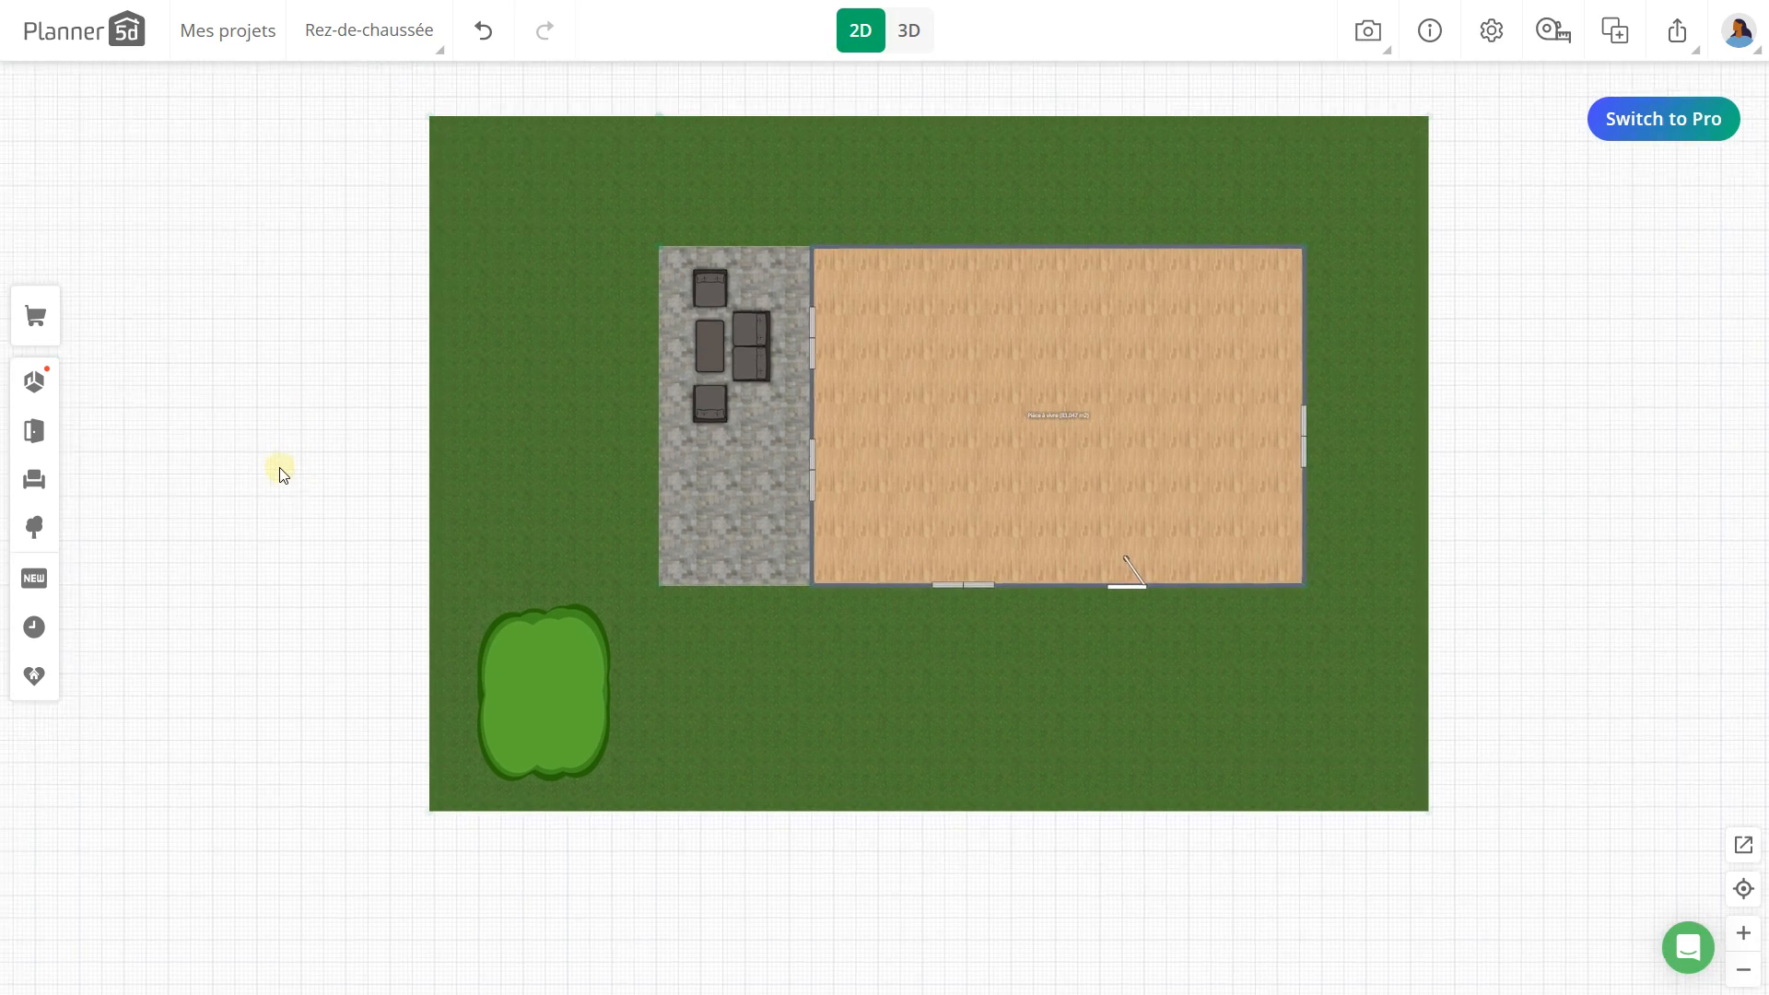
pyautogui.scroll(2, 279, 456)
pyautogui.scroll(-2, 279, 456)
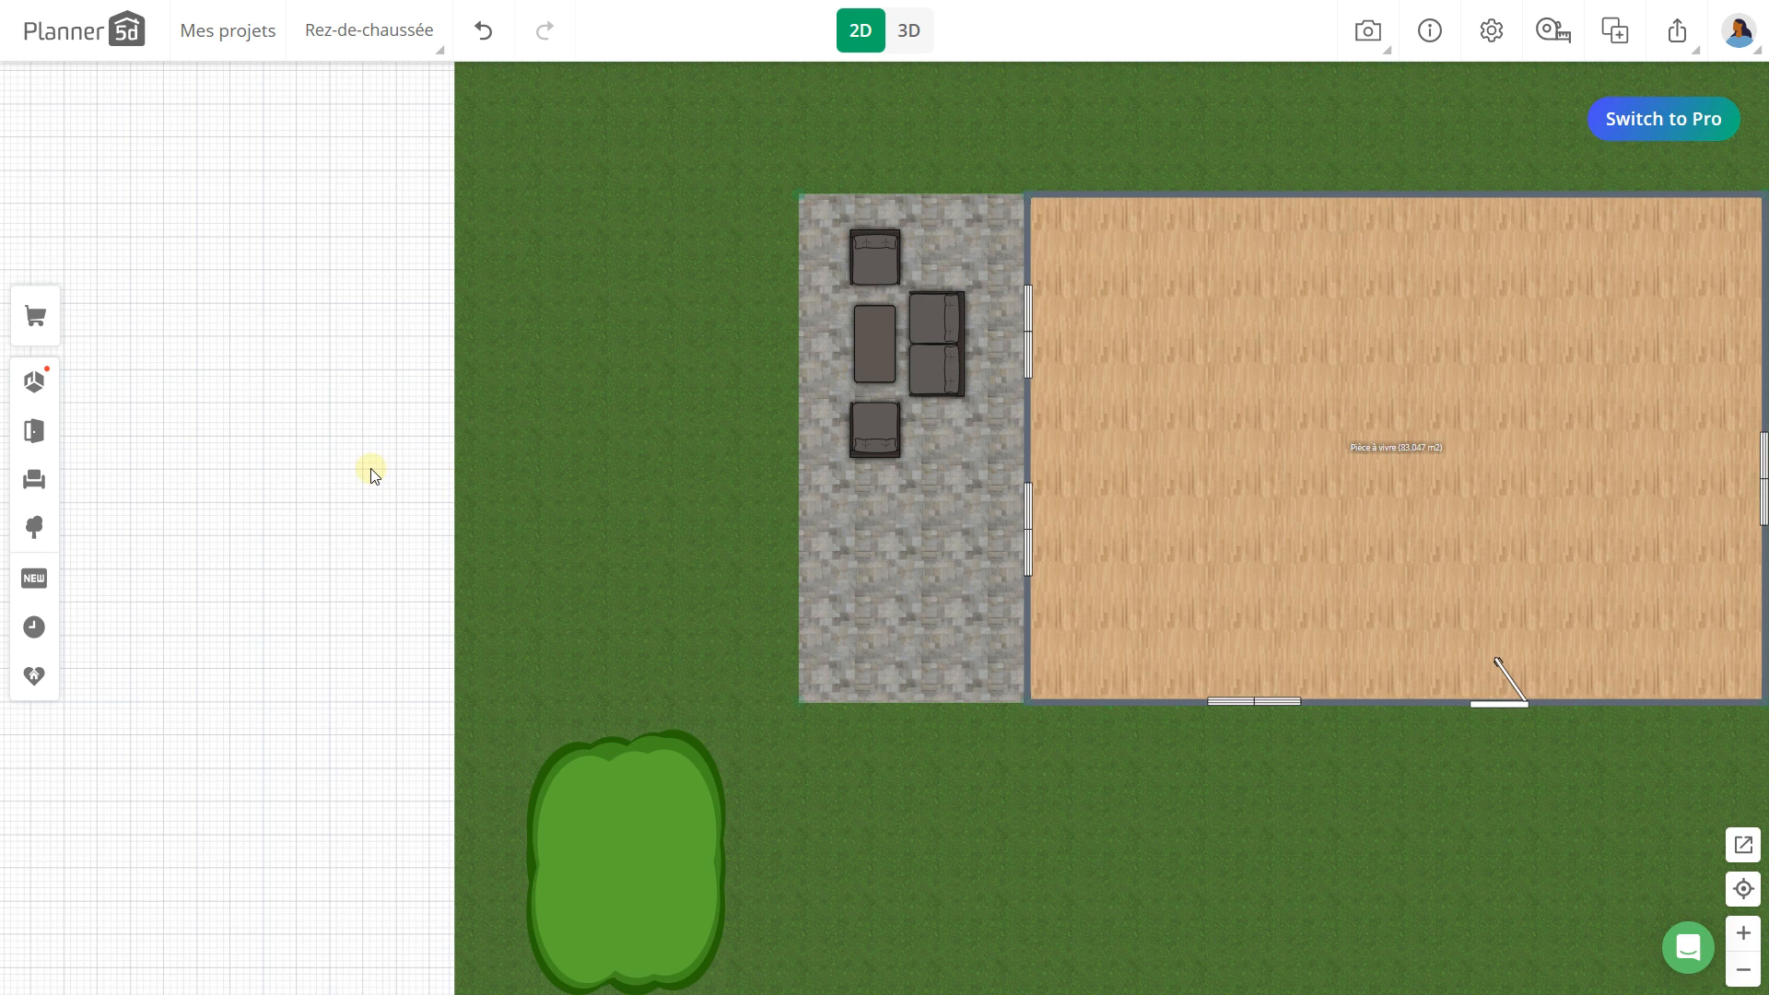
pyautogui.scroll(-2, 326, 450)
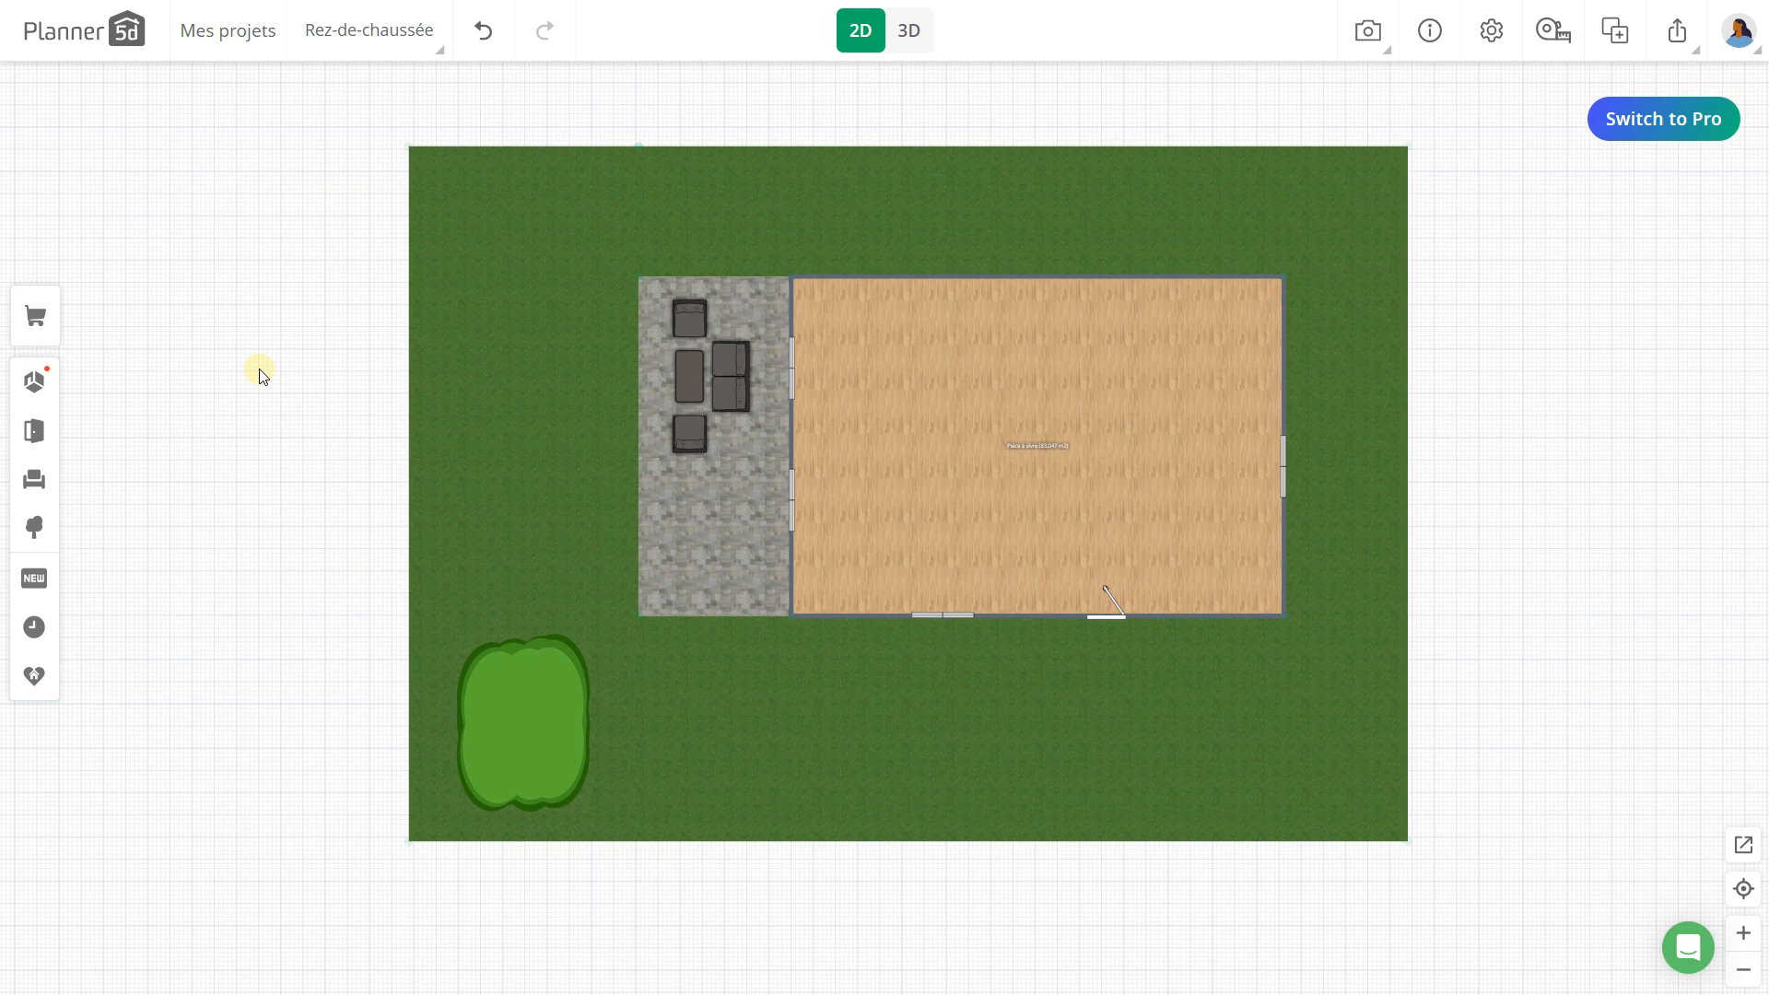